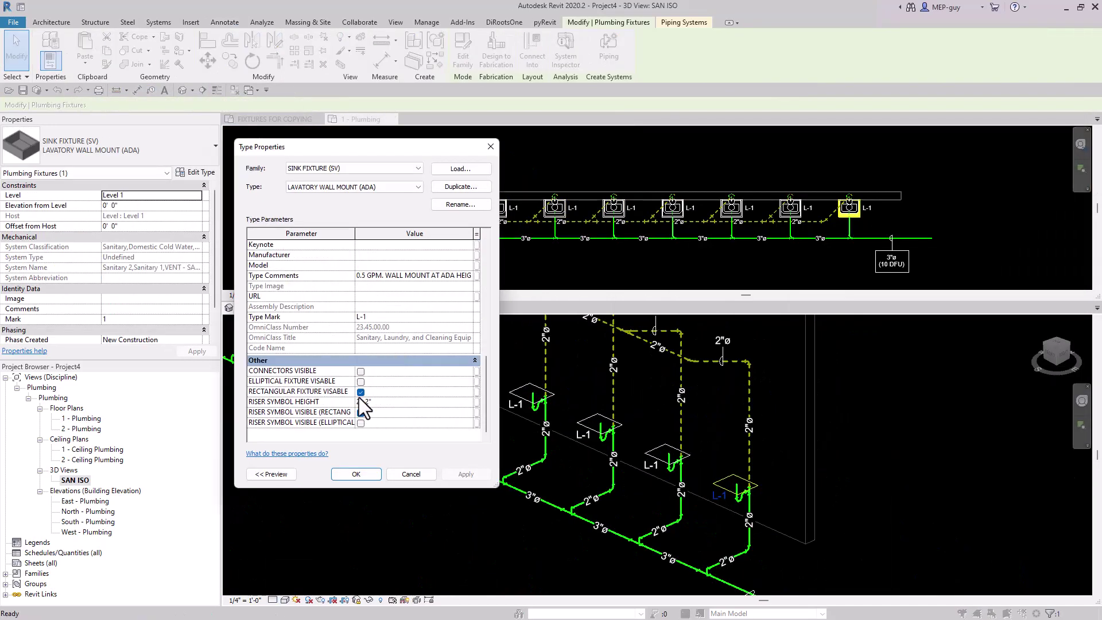
Create a new project from a template file found by browsing.
click(11, 23)
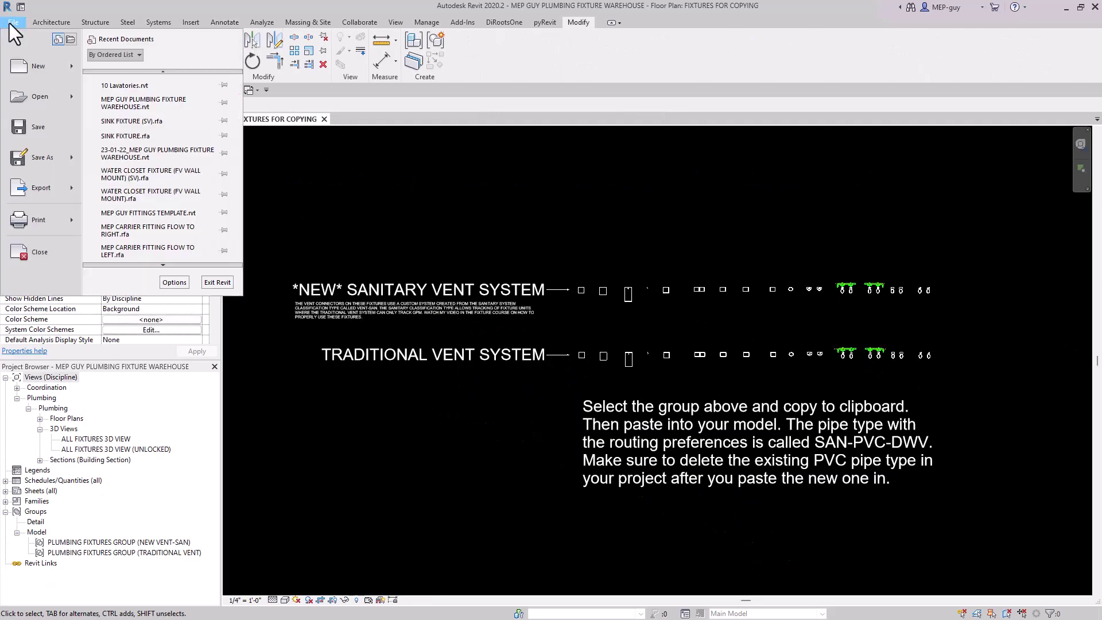
click(43, 71)
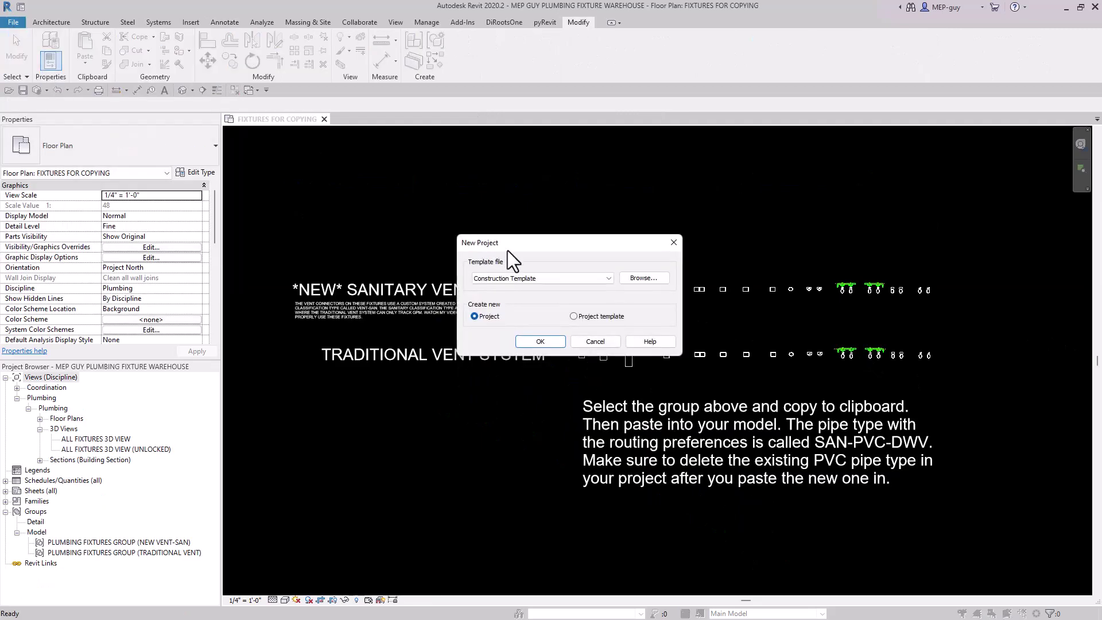
click(635, 289)
click(546, 273)
click(761, 425)
click(541, 341)
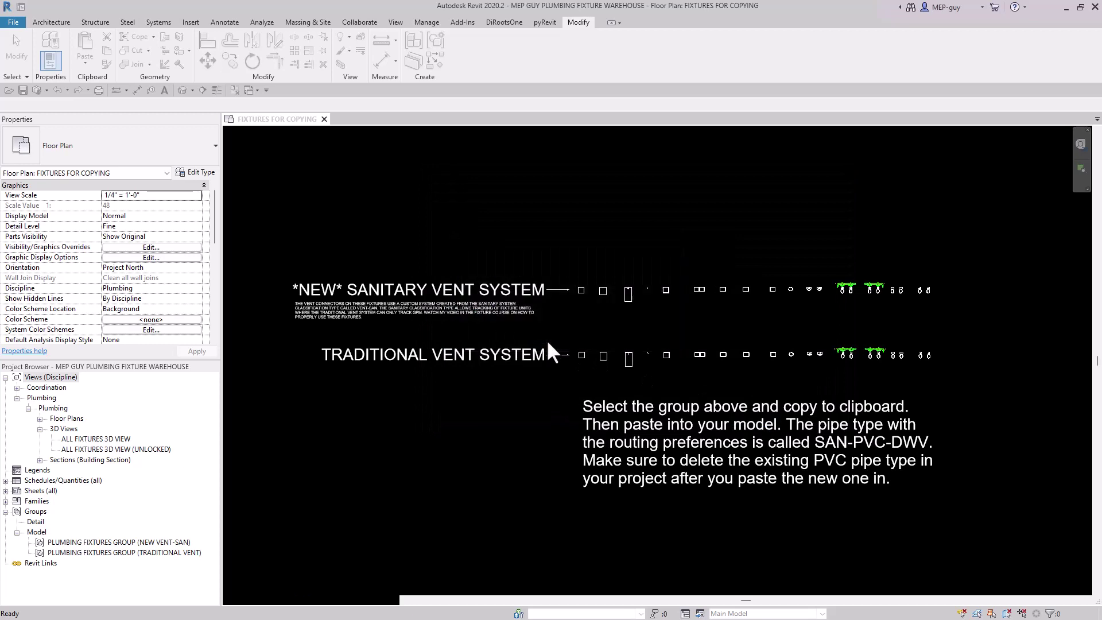
Link the Revit model ARCH.rvt into the project with Auto - Internal Origin to Internal Origin positioning.
click(193, 21)
click(46, 54)
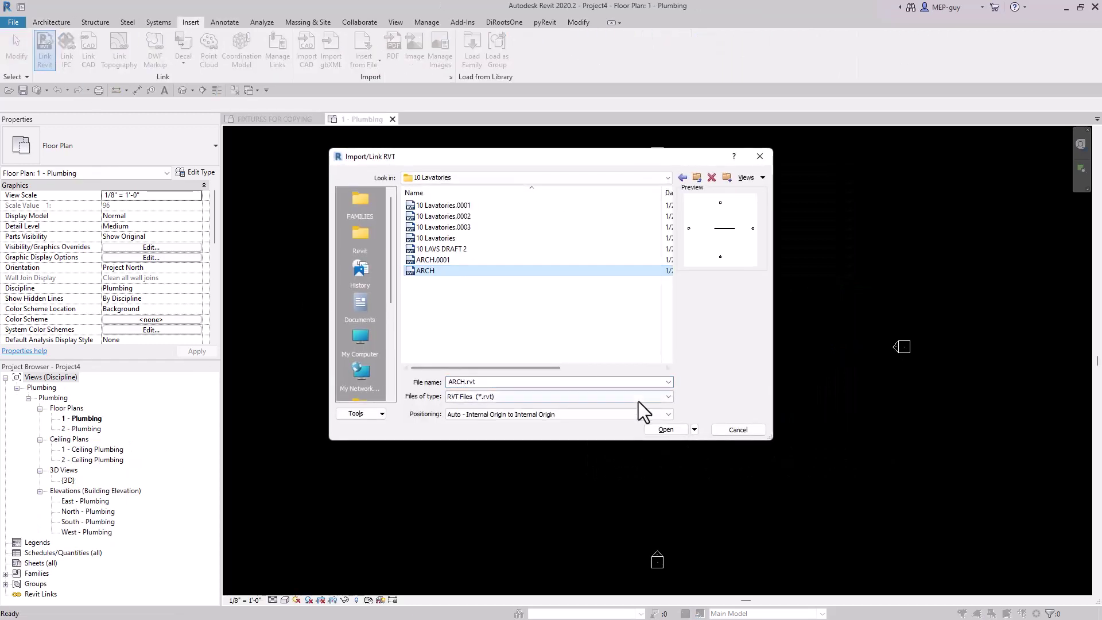
click(665, 430)
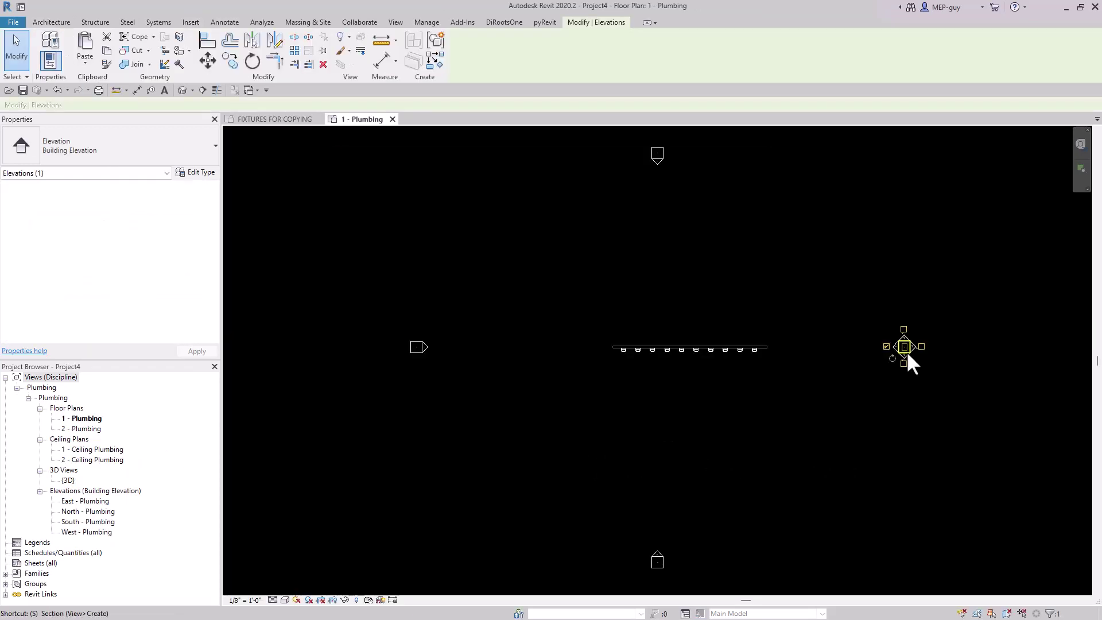
scroll(702, 353, up, 5)
scroll(730, 373, down, 2)
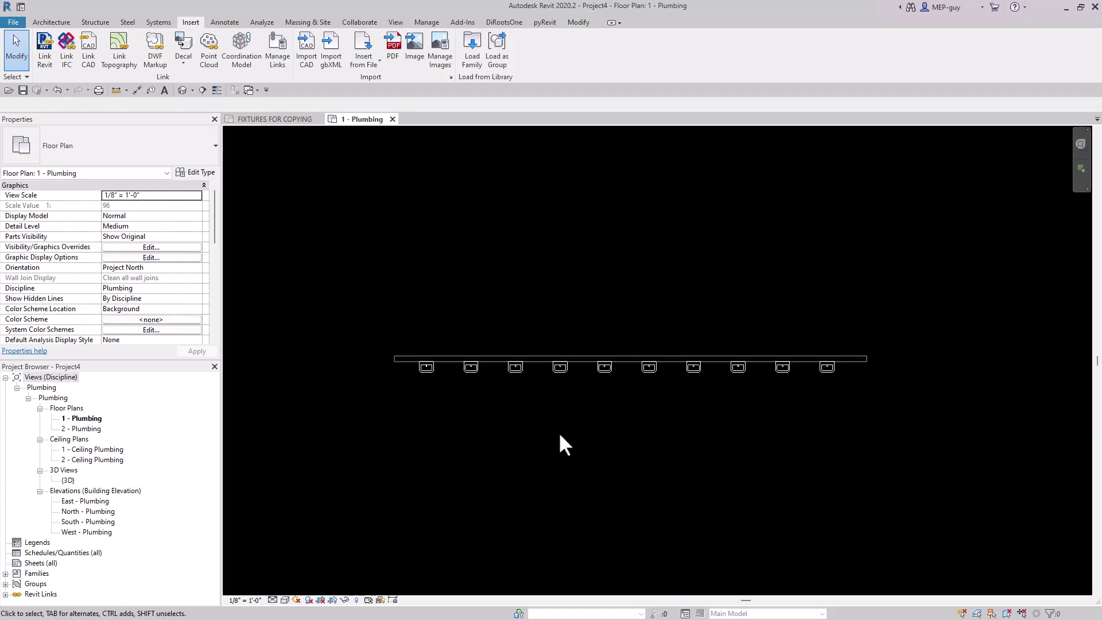
Copy PLUMBING FIXTURES GROUP (NEW VENT-SAN) from the FIXTURES FOR COPYING plan and paste it into the new project's 1 - Plumbing plan.
click(273, 120)
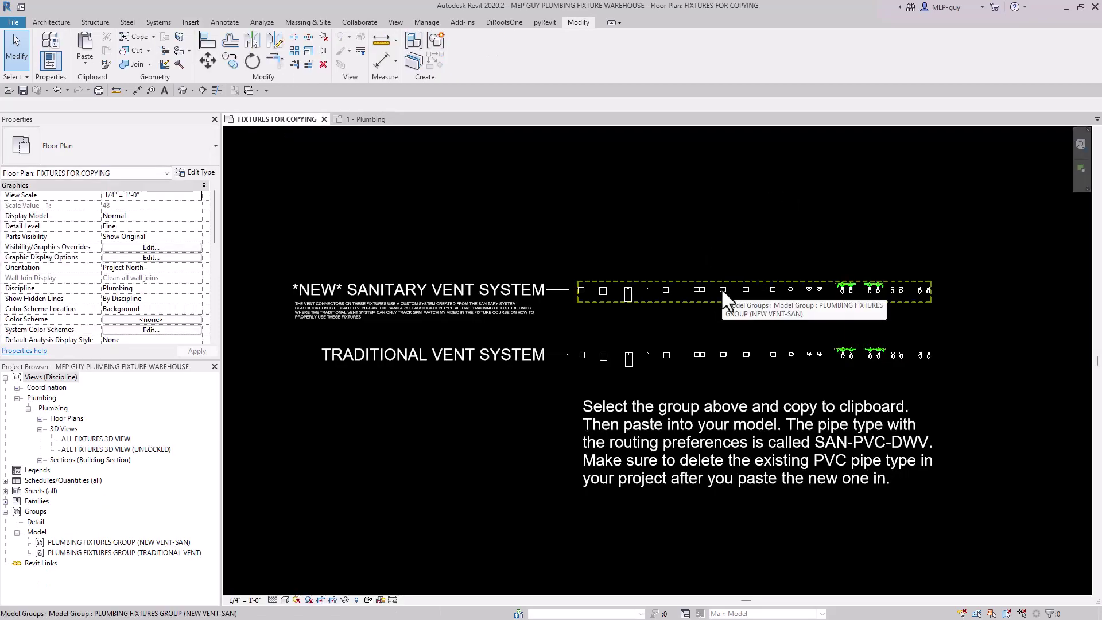
click(722, 296)
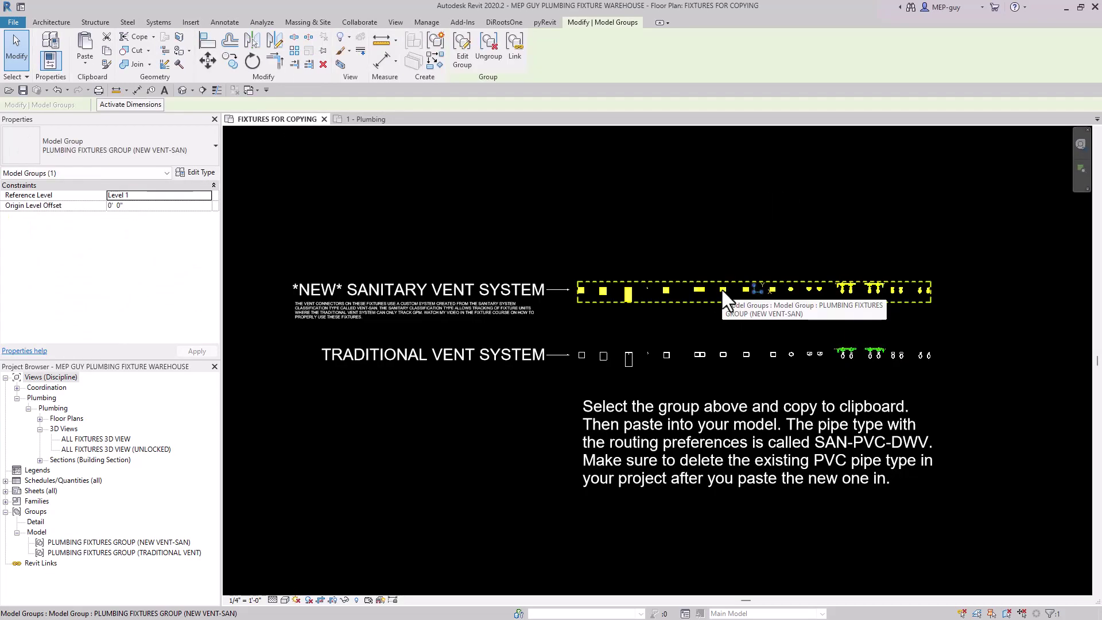
key(ctrl+c)
click(368, 119)
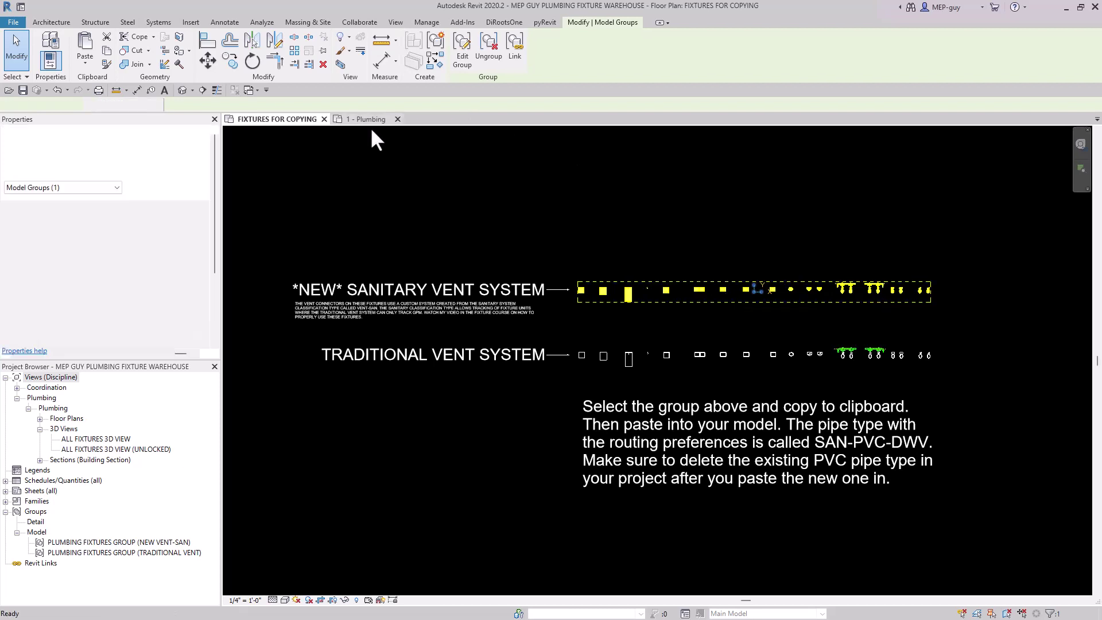
key(ctrl+v)
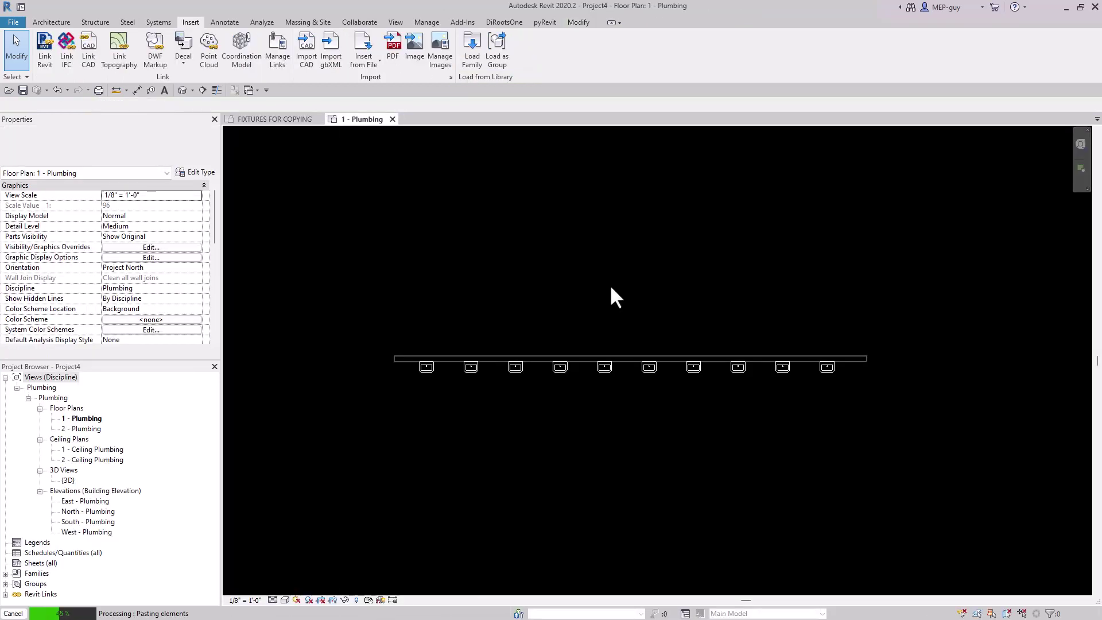
scroll(609, 284, down, 3)
click(672, 290)
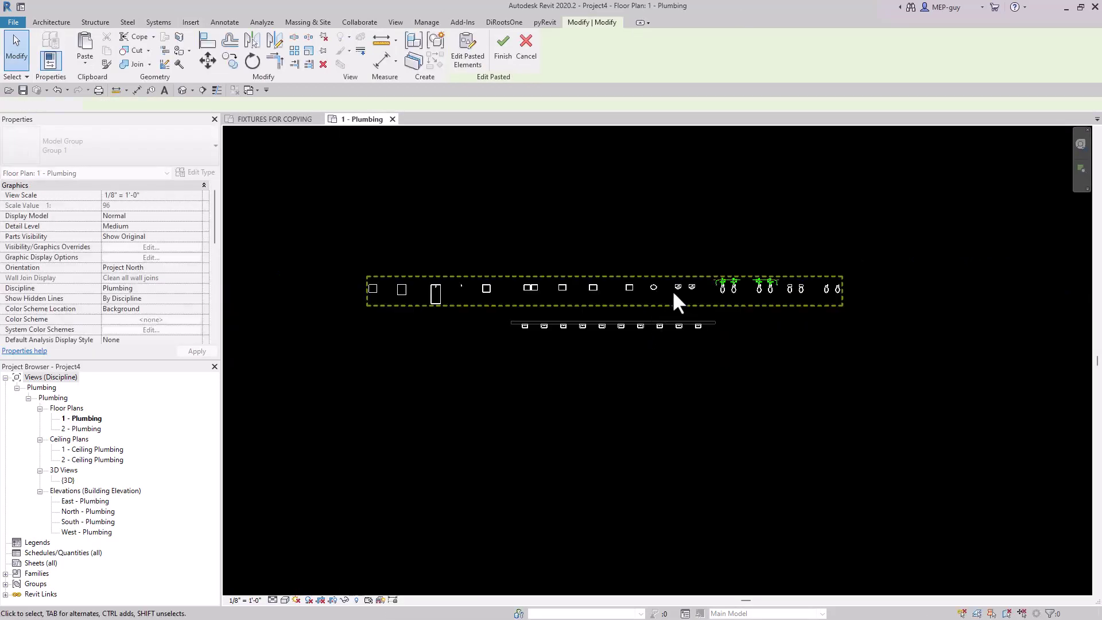
Finish the paste and delete the pasted fixture group from the plan.
key(Escape)
click(676, 285)
key(Delete)
Place a SINK FIXTURE (SV) of type LAVATORY WALL MOUNT (ADA) over the rightmost linked lavatory in the plan.
scroll(643, 311, up, 3)
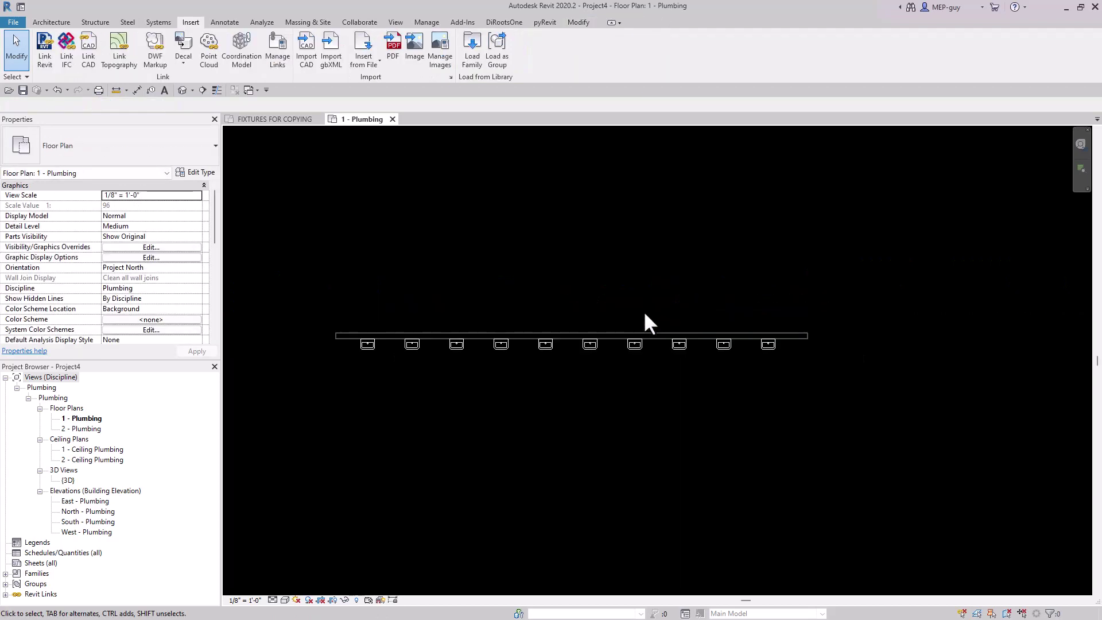
scroll(643, 313, up, 1)
middle_drag(622, 288, 655, 310)
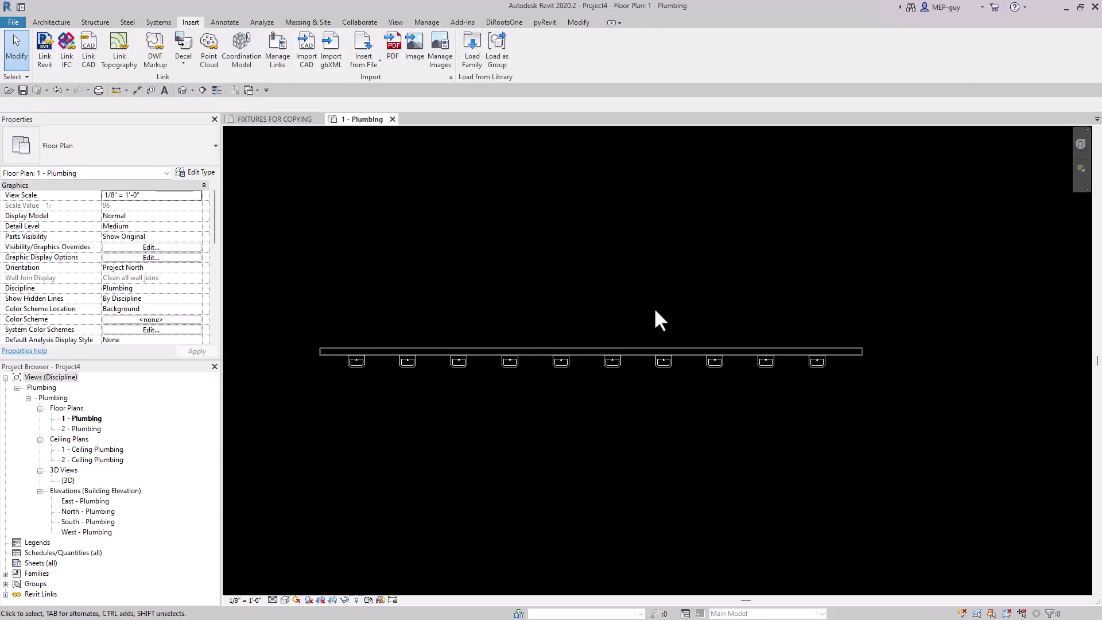
key(f)
click(112, 146)
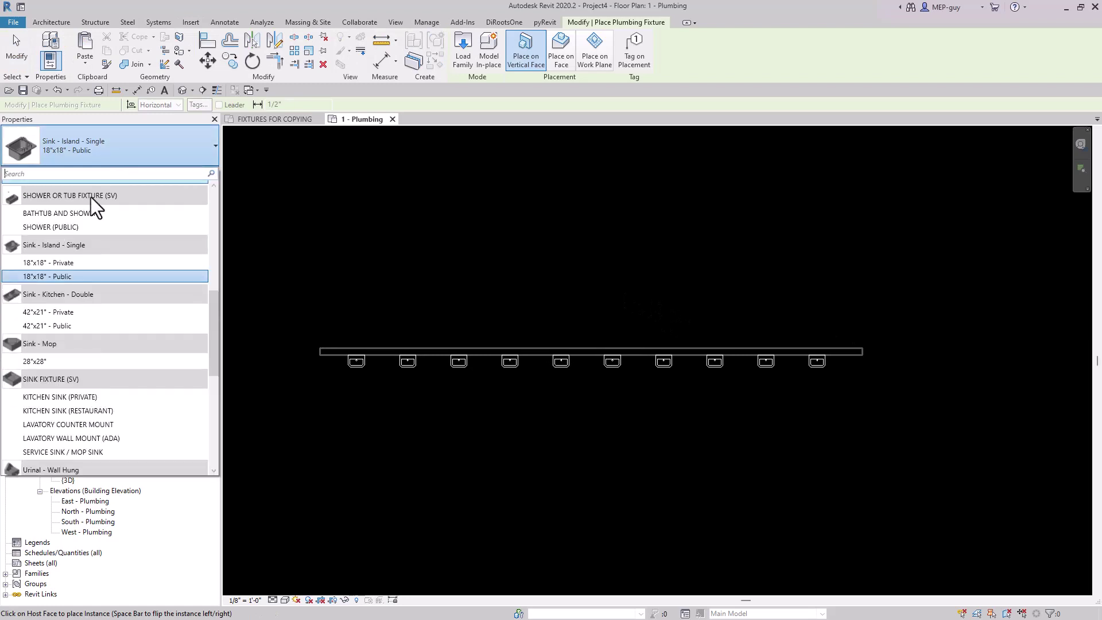
text(LAV)
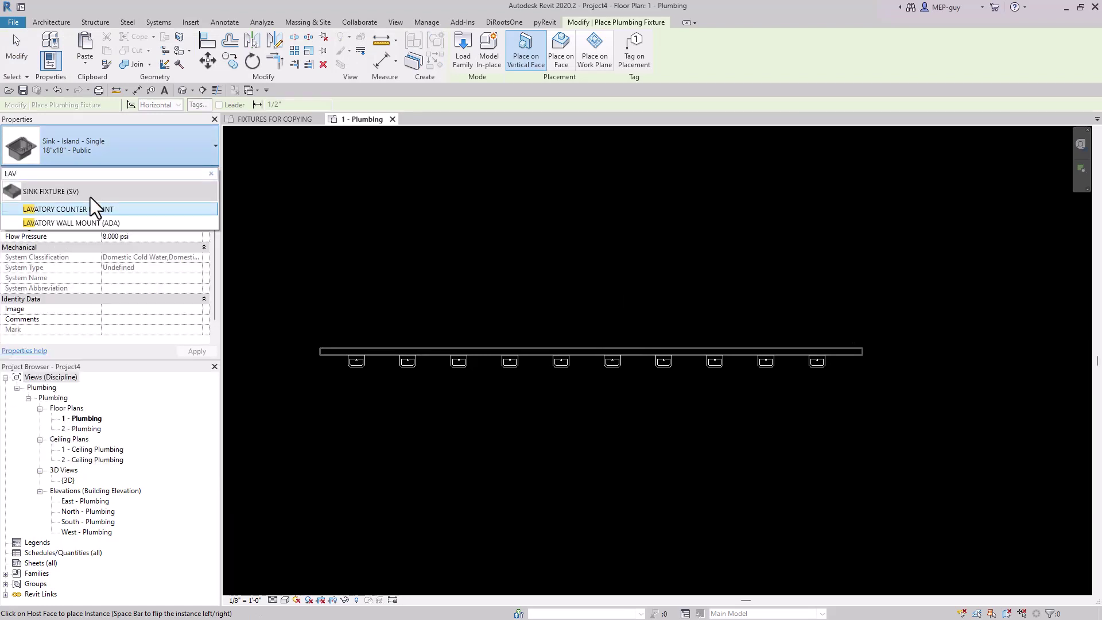
click(98, 223)
scroll(826, 401, up, 3)
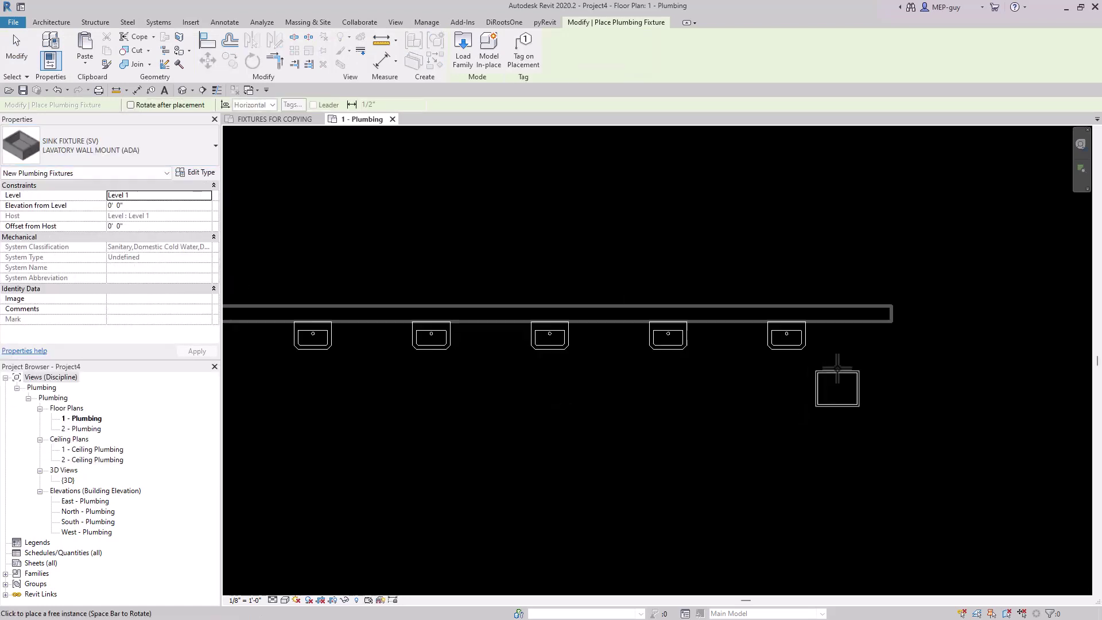
click(746, 290)
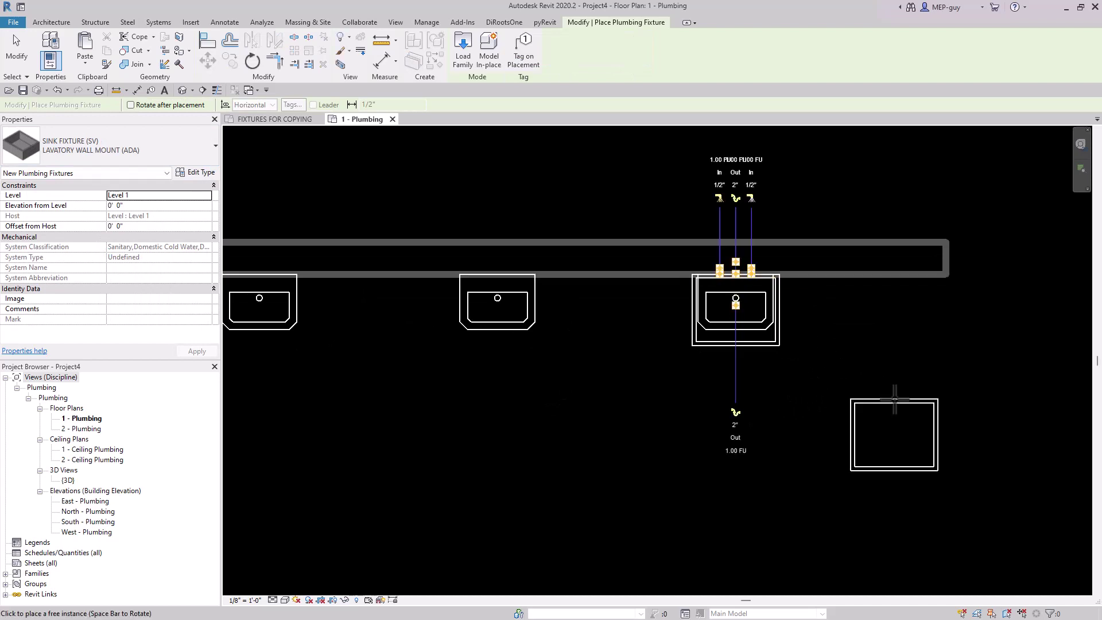
key(Escape)
Open the default 3D view and hide the levels so that only the wall and lavatories show.
click(395, 22)
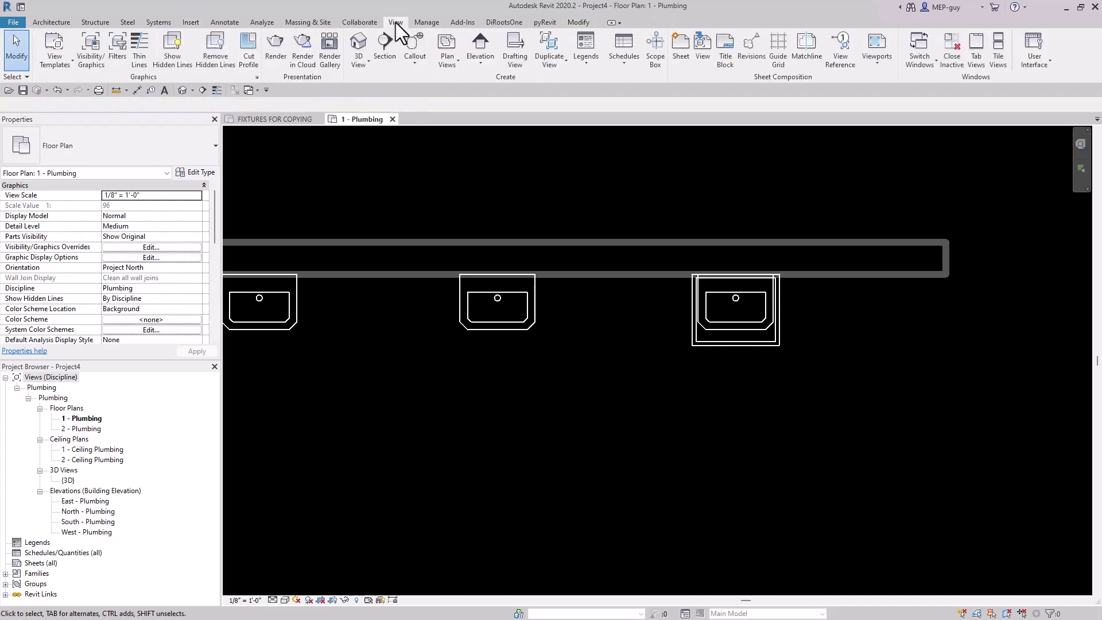
click(360, 40)
click(824, 311)
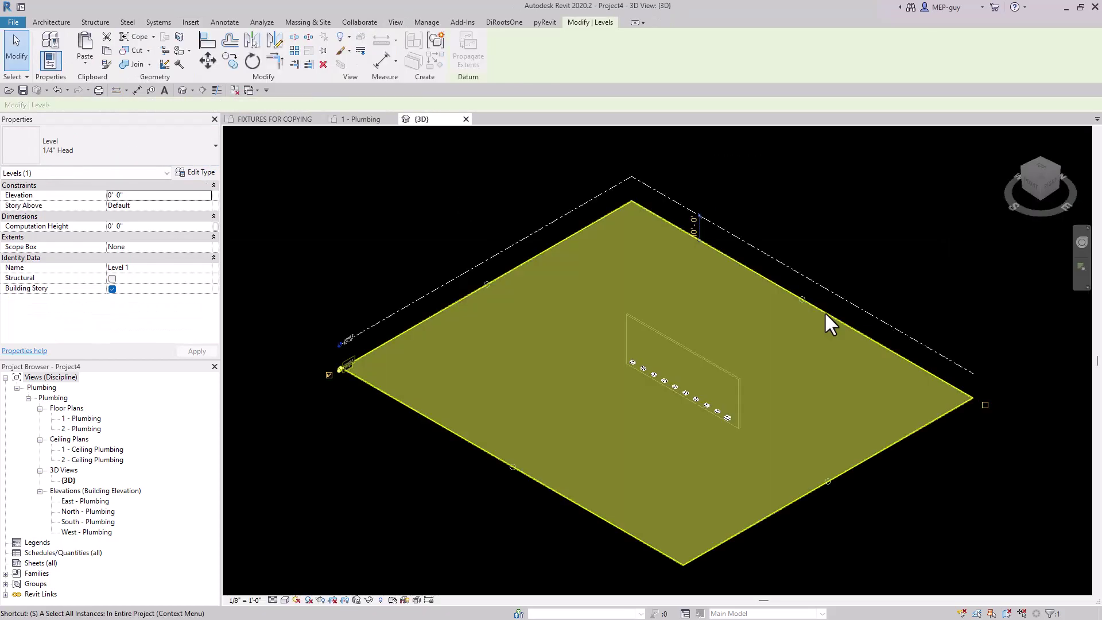
key(e)
key(h)
scroll(716, 401, up, 5)
scroll(838, 505, up, 4)
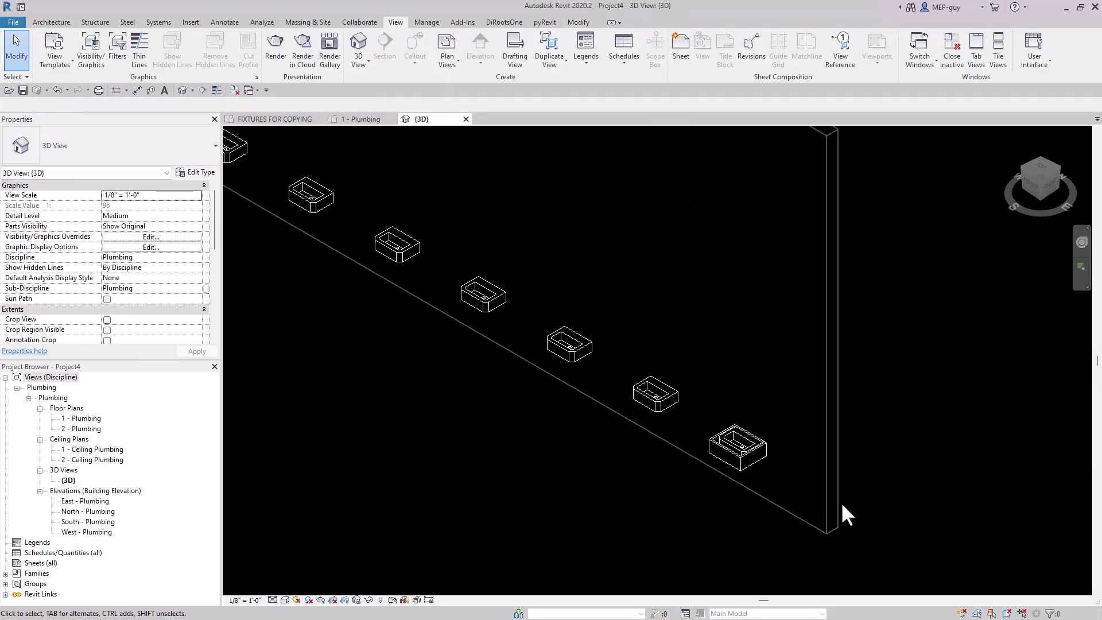
middle_drag(833, 485, 724, 413)
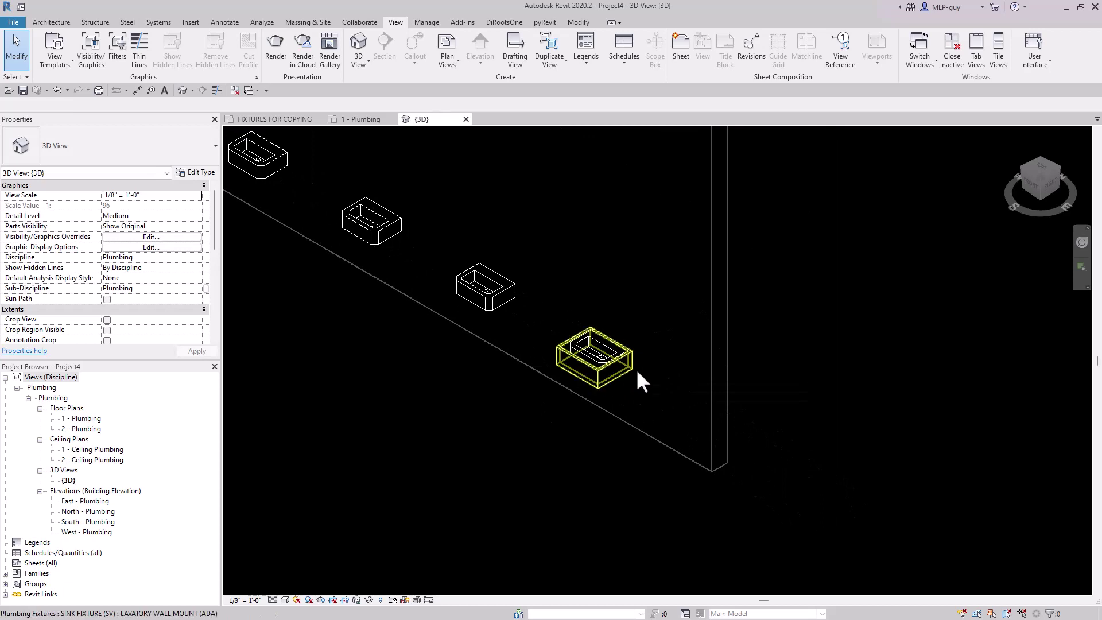
scroll(641, 371, down, 3)
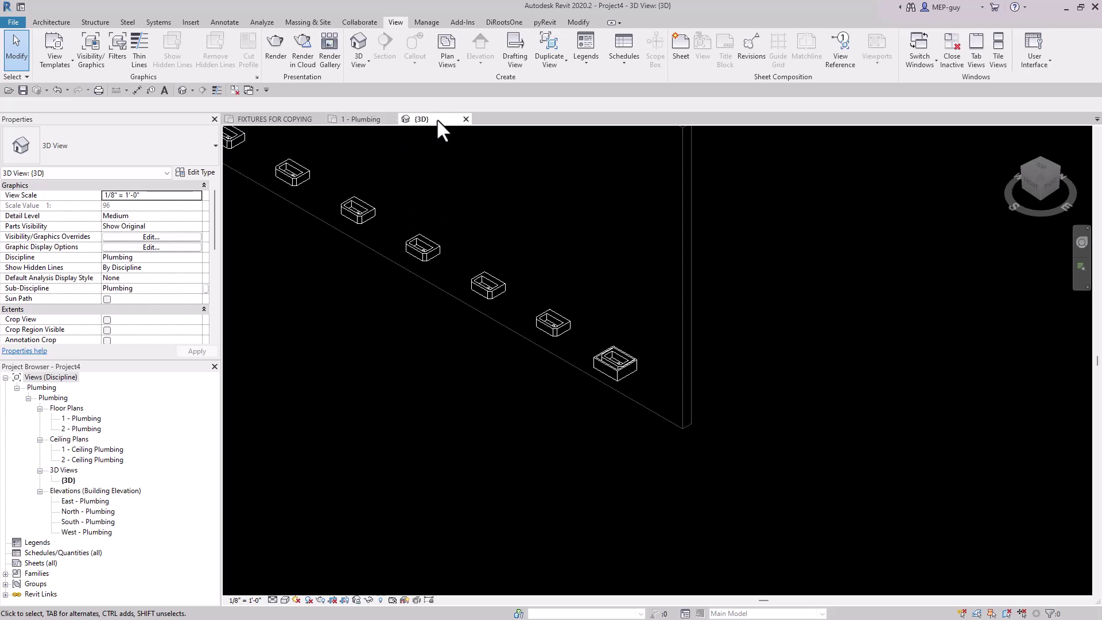
Dock the 3D view below the floor plan, enlarge the 3D pane and return to the 1 - Plumbing plan.
drag(437, 118, 513, 595)
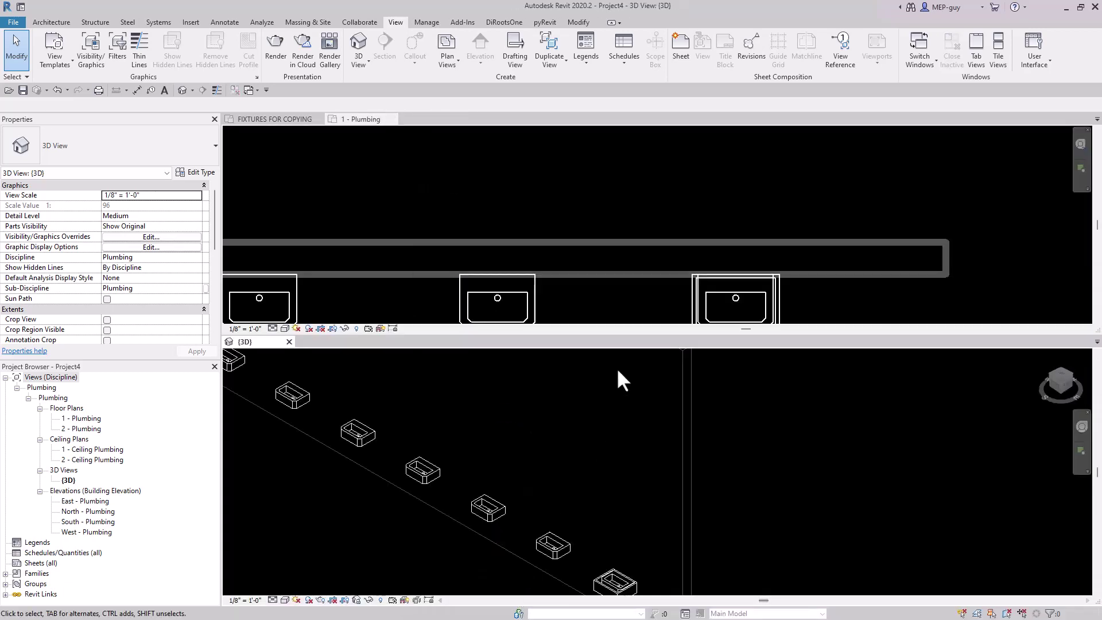
drag(615, 335, 617, 286)
scroll(697, 431, down, 3)
scroll(732, 424, up, 3)
click(738, 243)
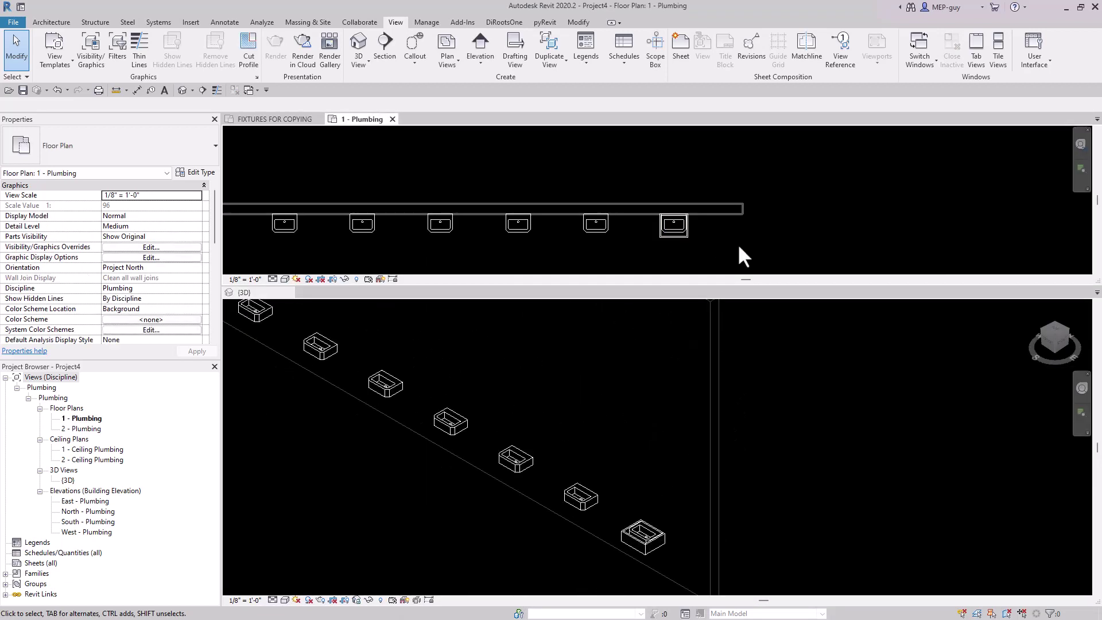
scroll(732, 243, up, 1)
scroll(670, 219, down, 3)
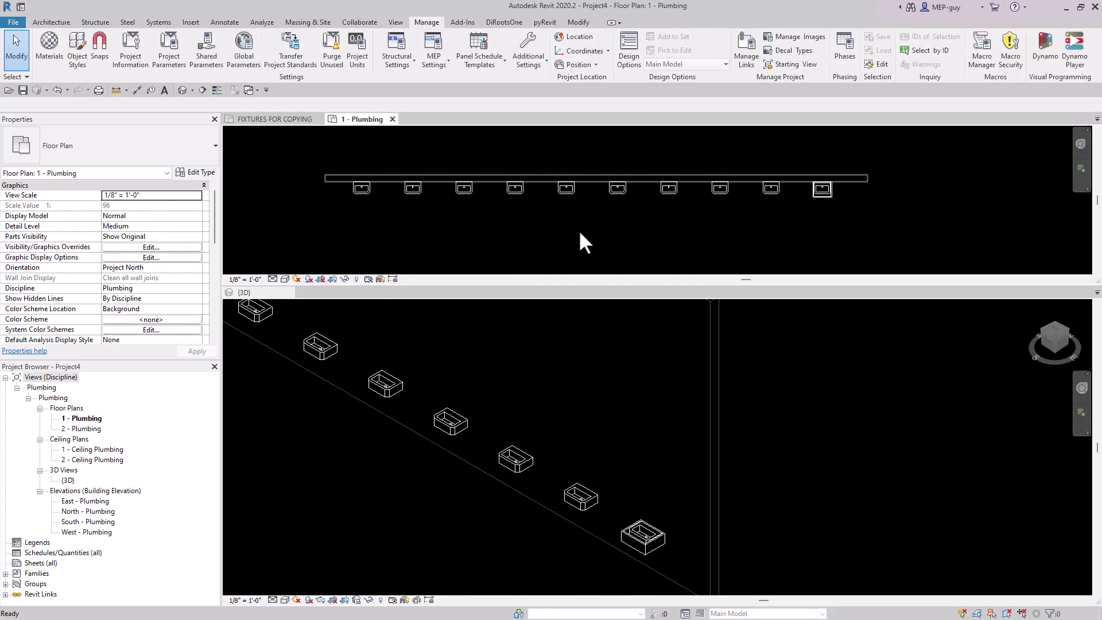
Draw a horizontal 3" SAN - PVC - DWV pipe about 55' long in front of the lavatories at middle elevation -2' 0".
key(p)
key(i)
click(80, 138)
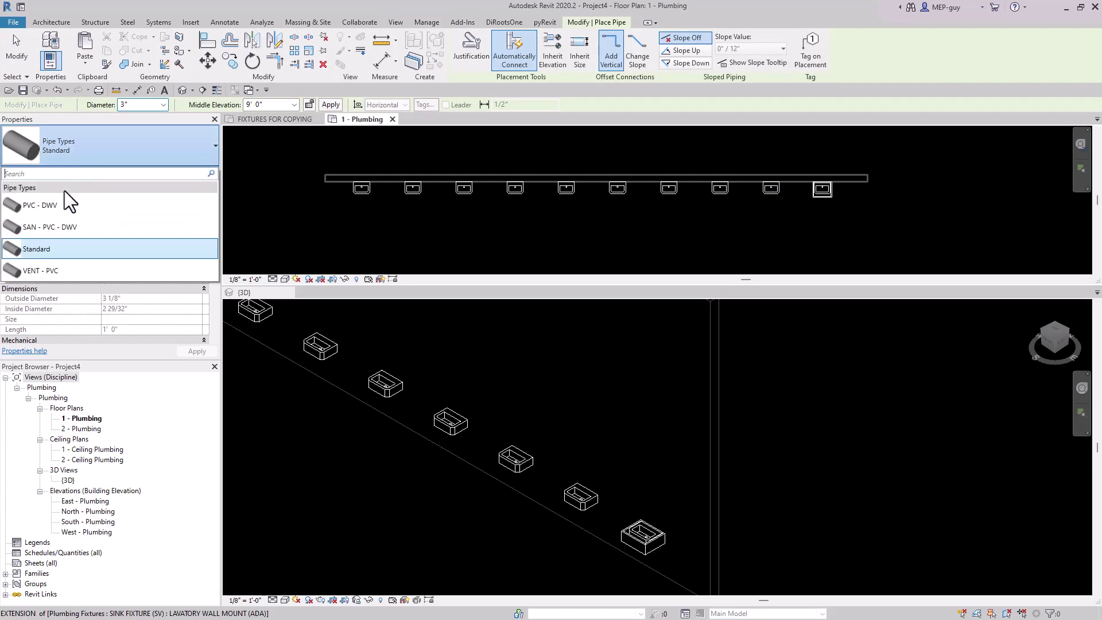
click(47, 227)
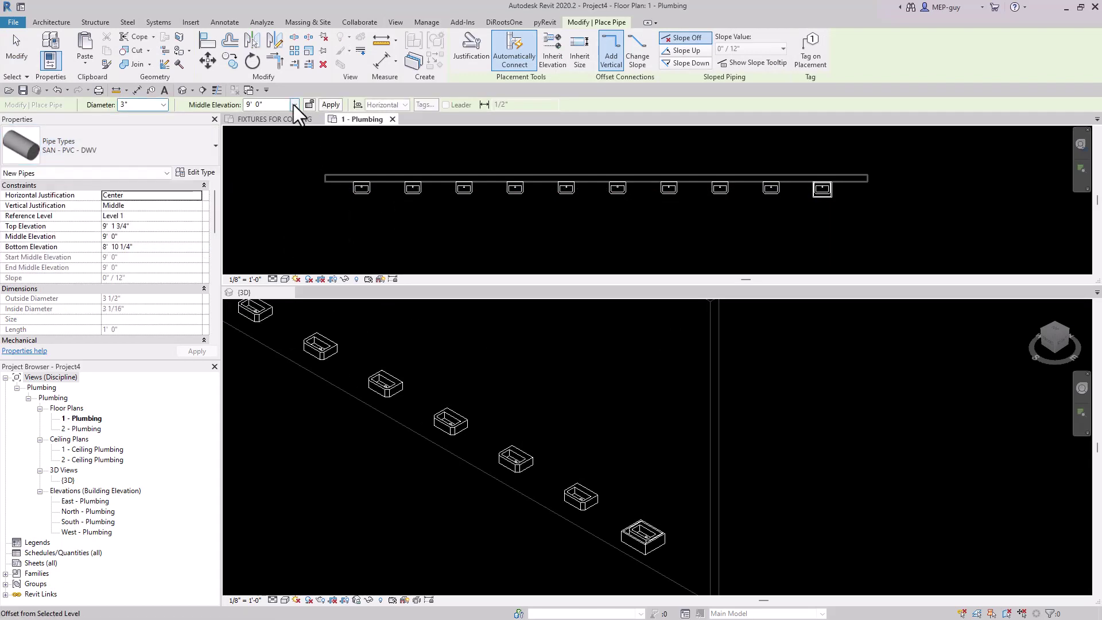
click(273, 105)
text(-2)
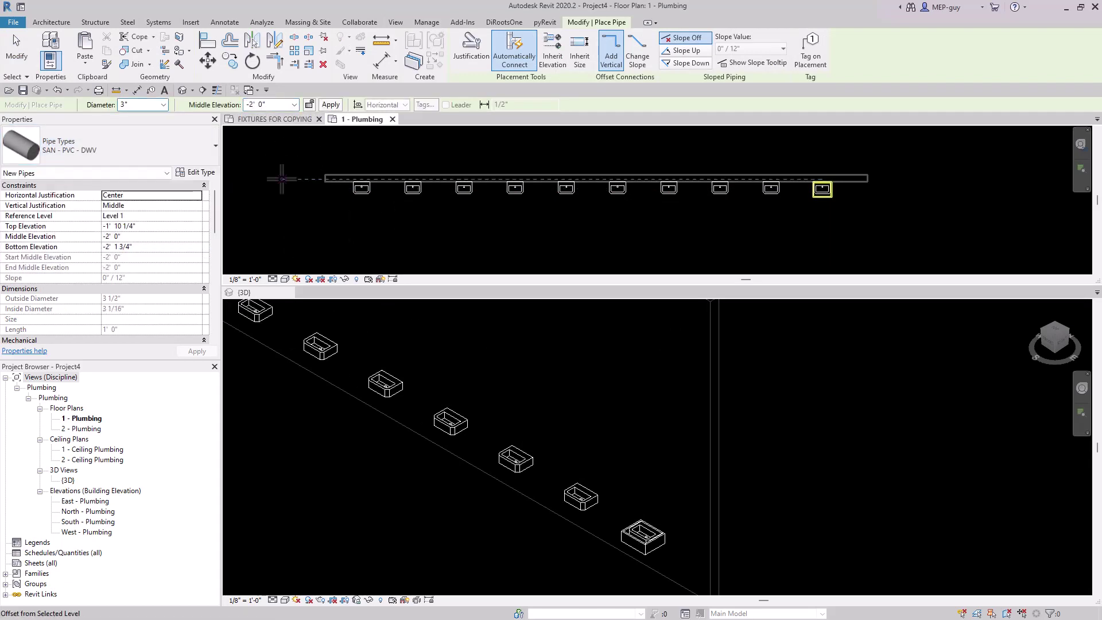
click(381, 214)
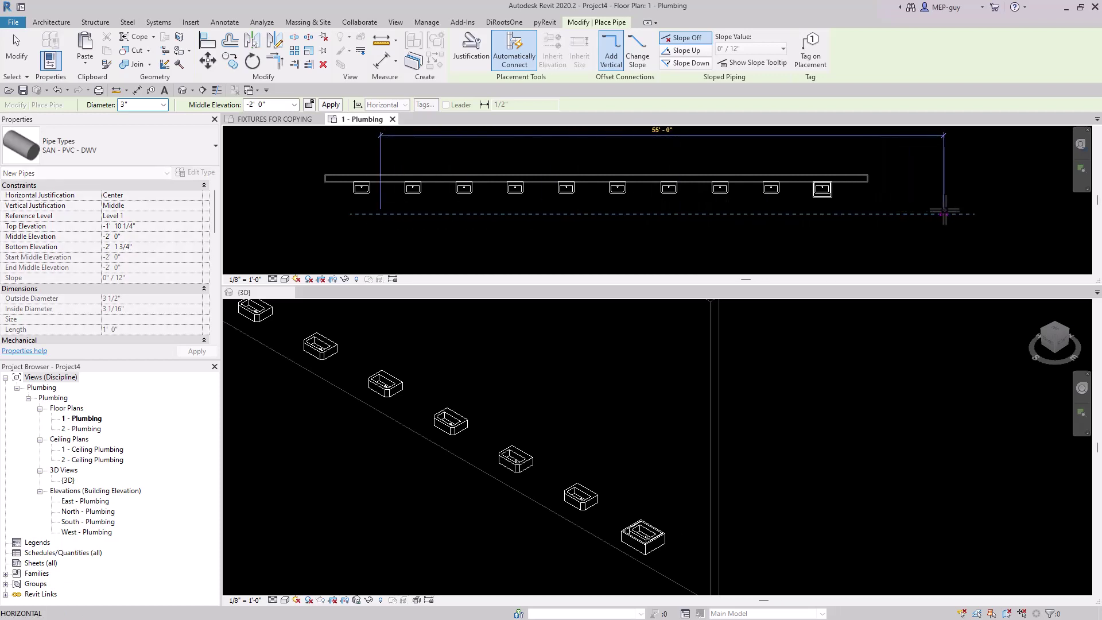
click(944, 214)
key(Escape)
key(Escape)
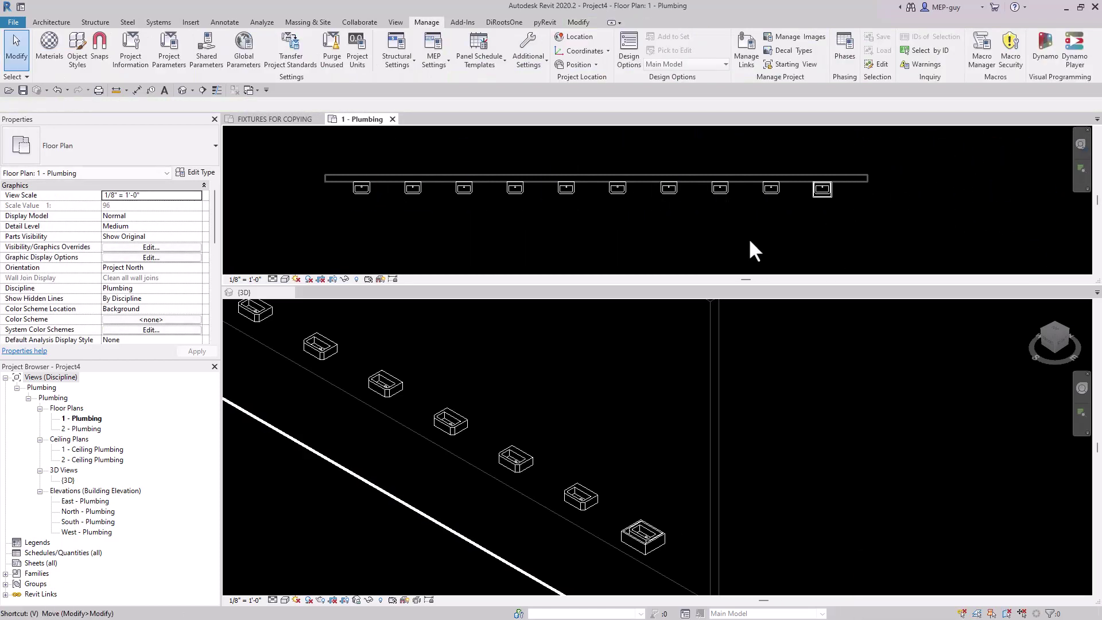
Set the floor plan's view range bottom and view depth level to Unlimited.
key(r)
click(863, 282)
click(824, 303)
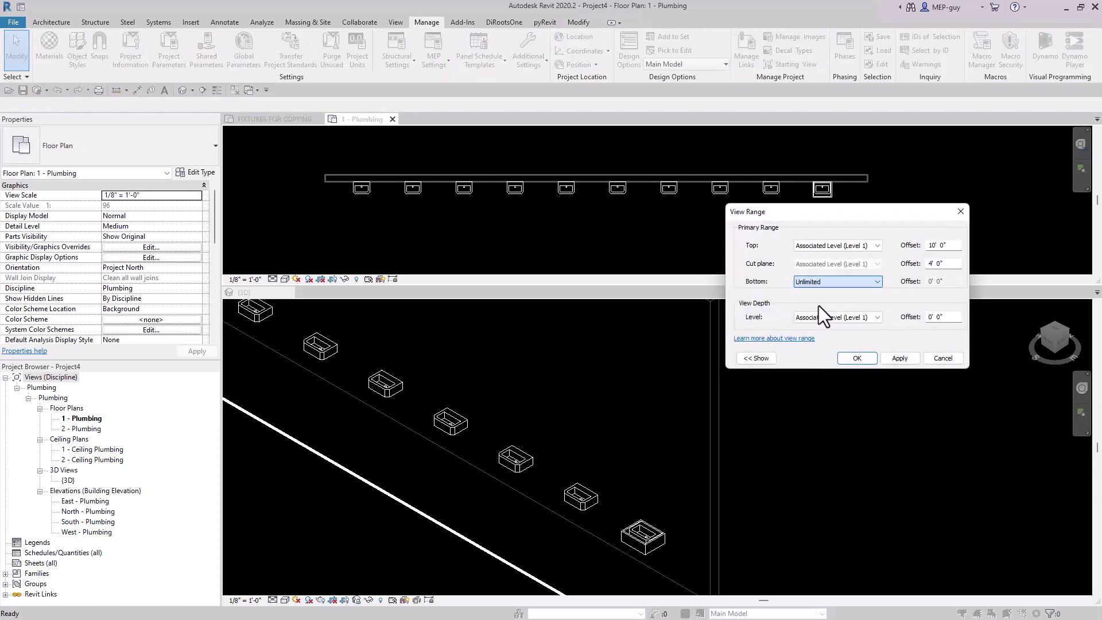
click(824, 317)
click(833, 330)
click(856, 357)
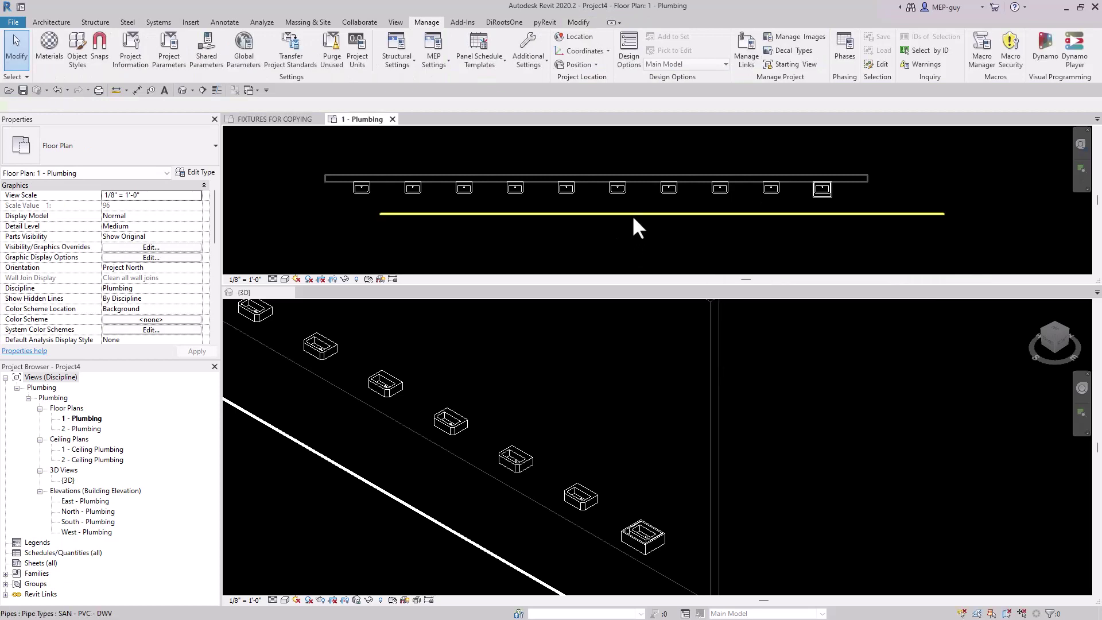
Change the new pipe's system type to Sanitary.
click(633, 214)
scroll(158, 233, down, 2)
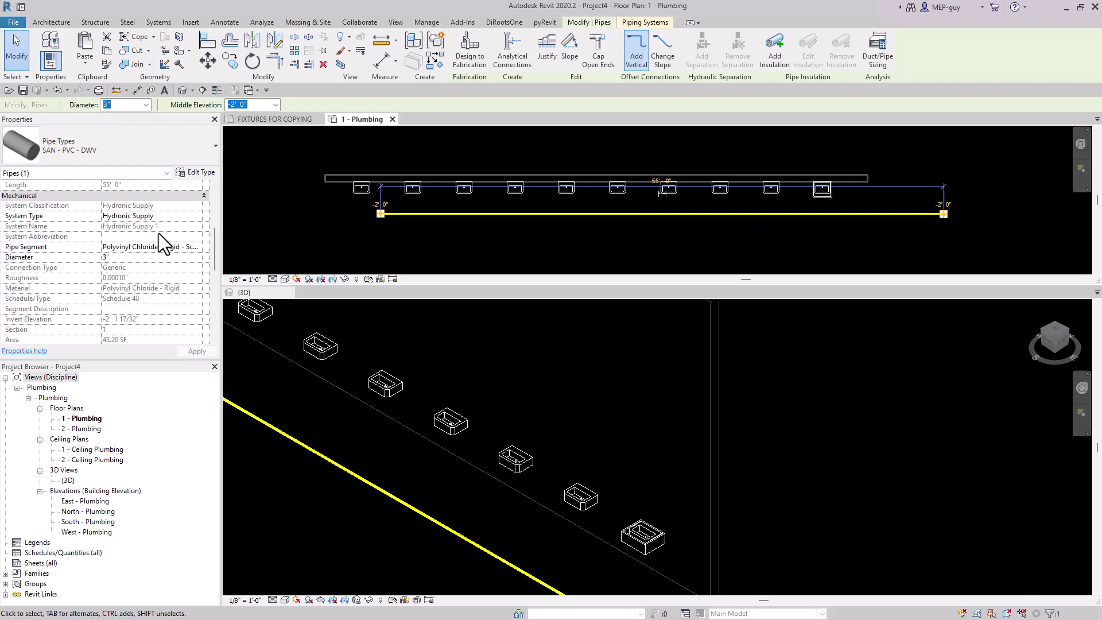
click(163, 216)
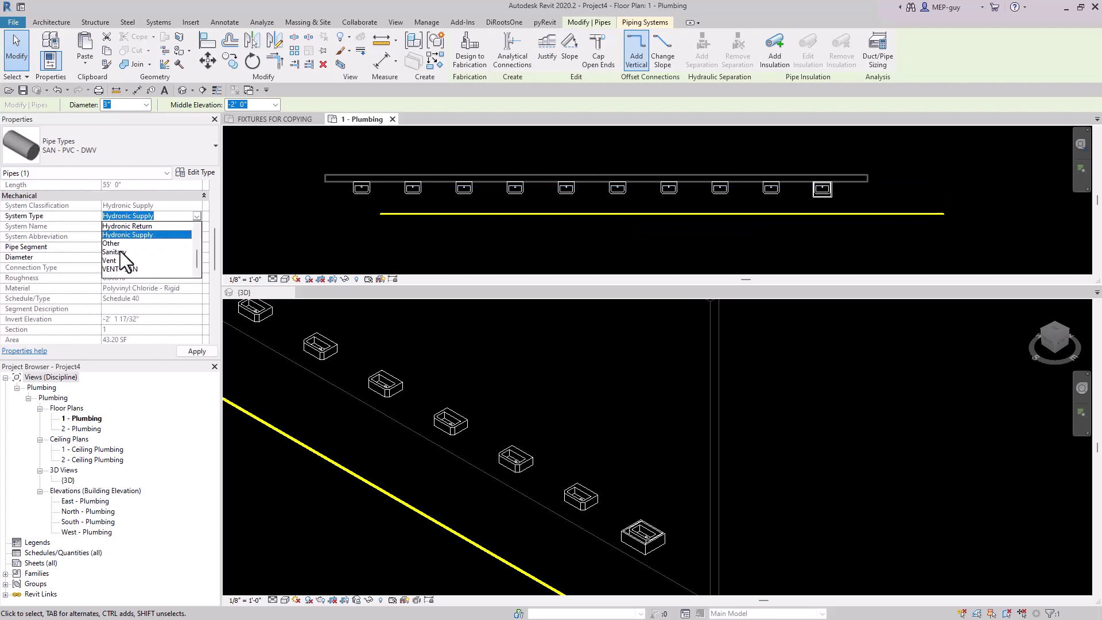
click(117, 251)
click(838, 232)
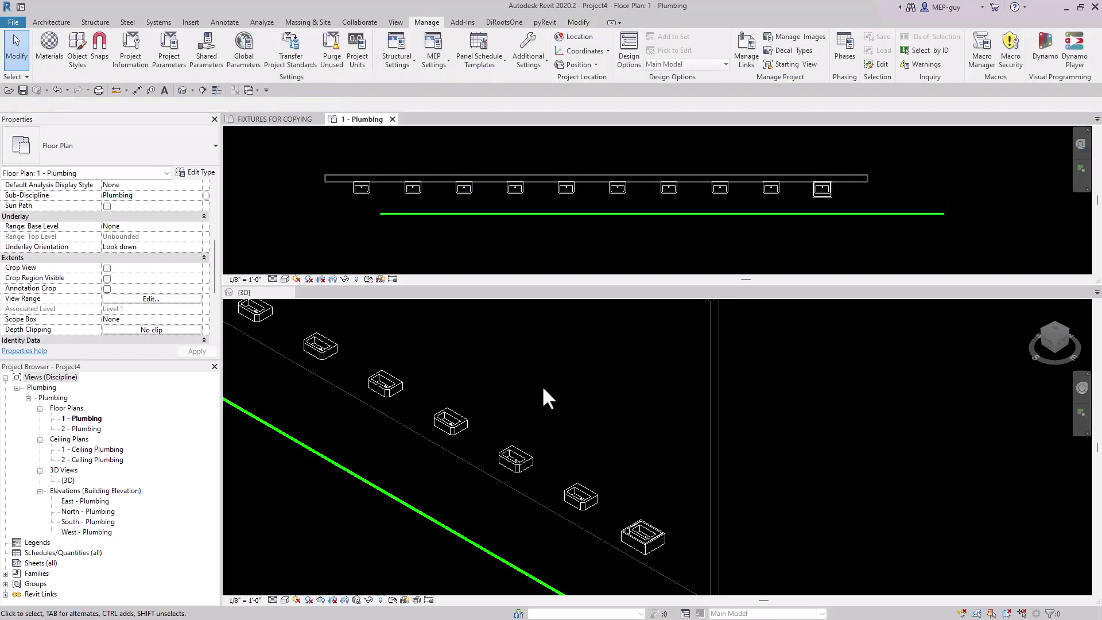
Set the 3D view's detail level to Fine and turn on thin line display.
scroll(601, 451, up, 4)
click(273, 600)
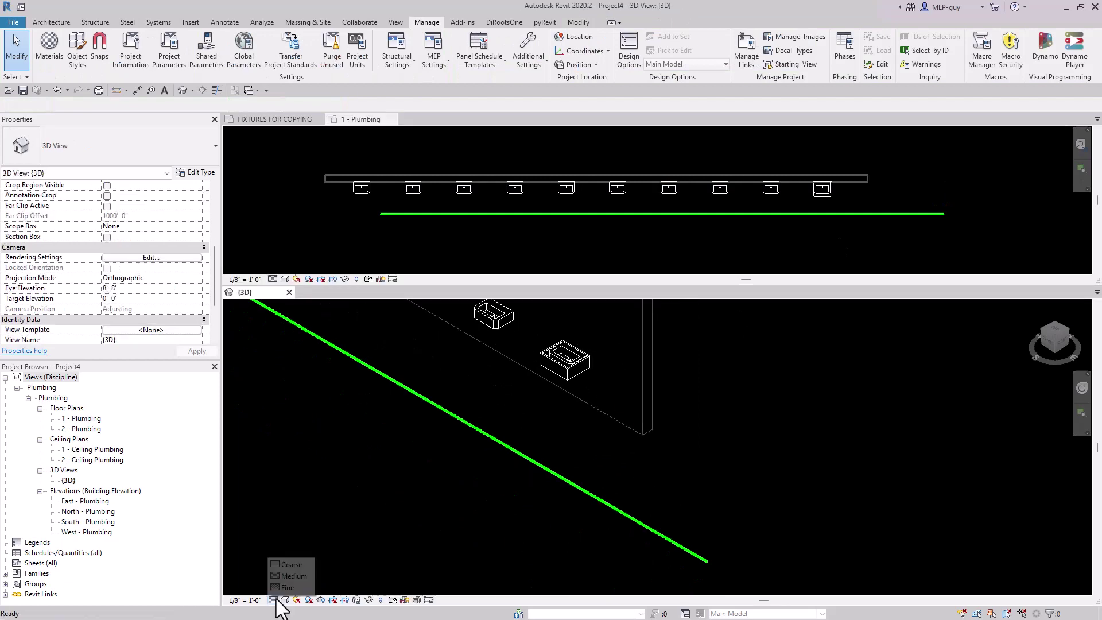
click(286, 587)
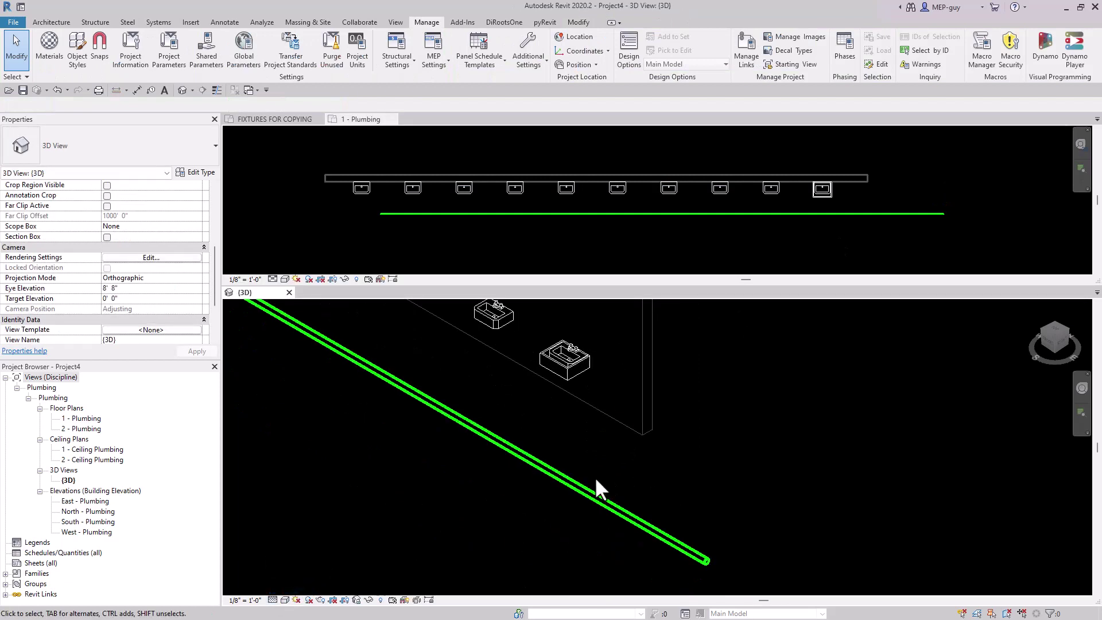
click(217, 90)
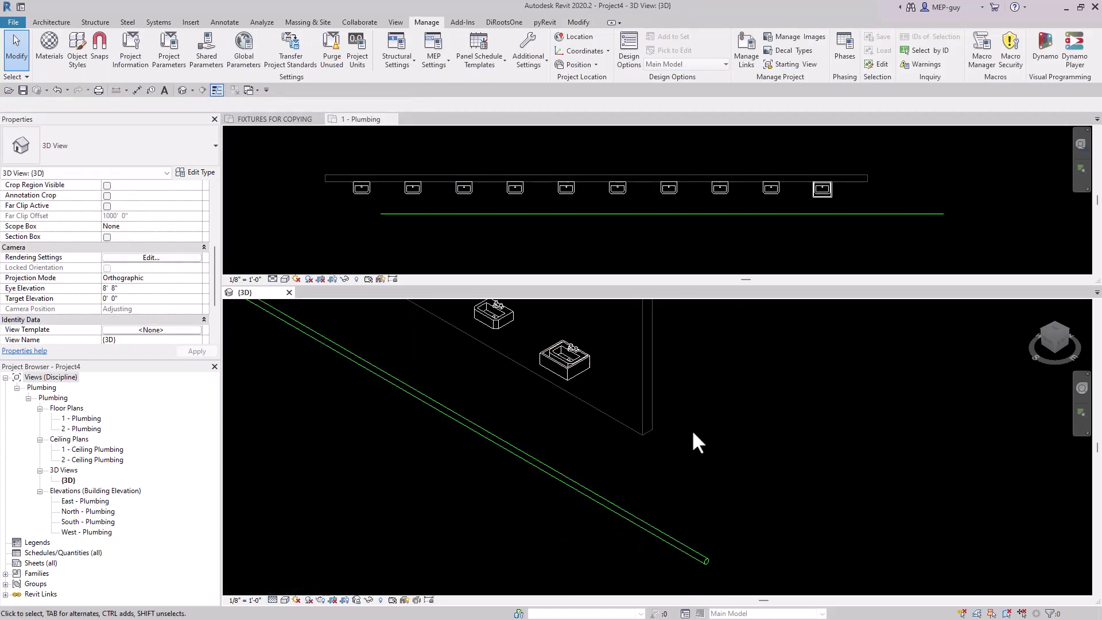
Connect the end lavatory's Connector 8 (Sanitary, 2", flow out) into the 3" sanitary main using Connect Into.
click(585, 377)
middle_drag(777, 425, 747, 359)
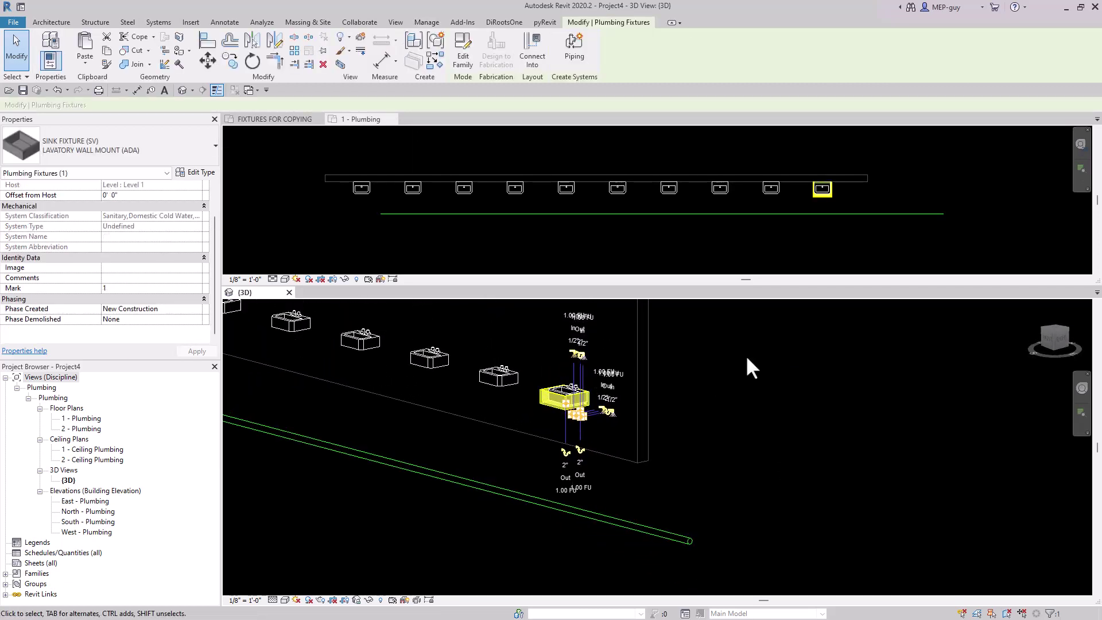
click(756, 459)
click(564, 400)
click(532, 48)
click(660, 122)
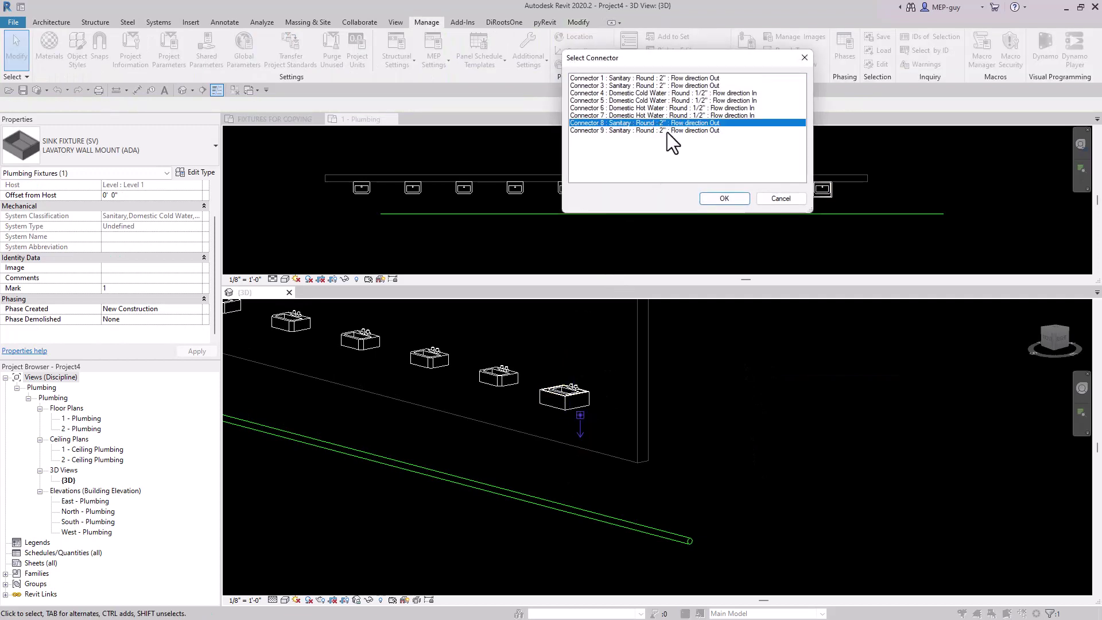
click(730, 200)
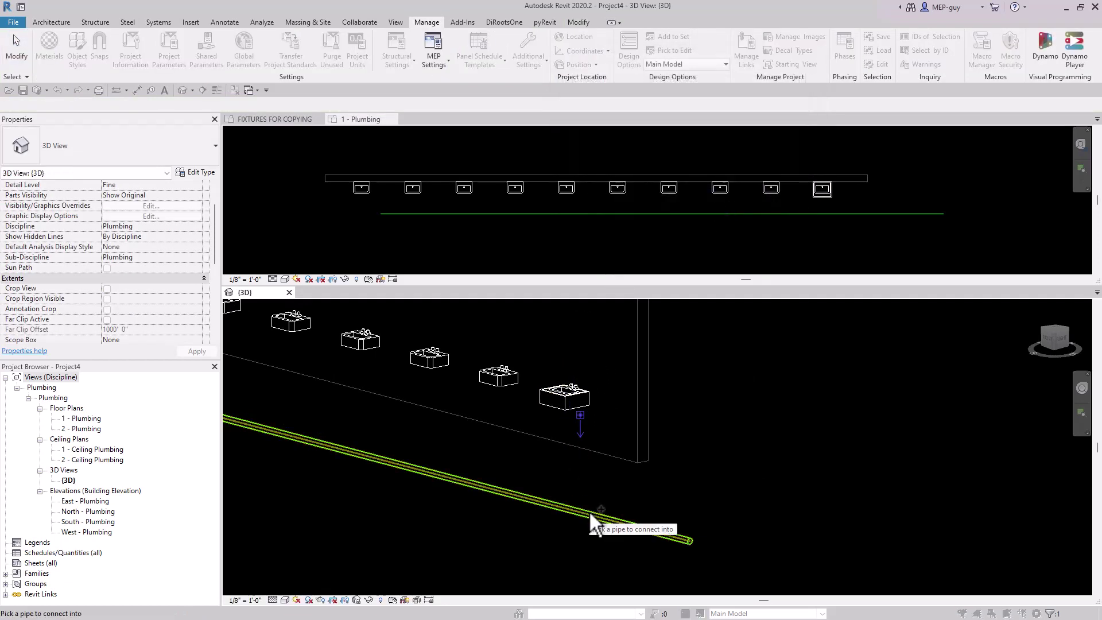
click(591, 512)
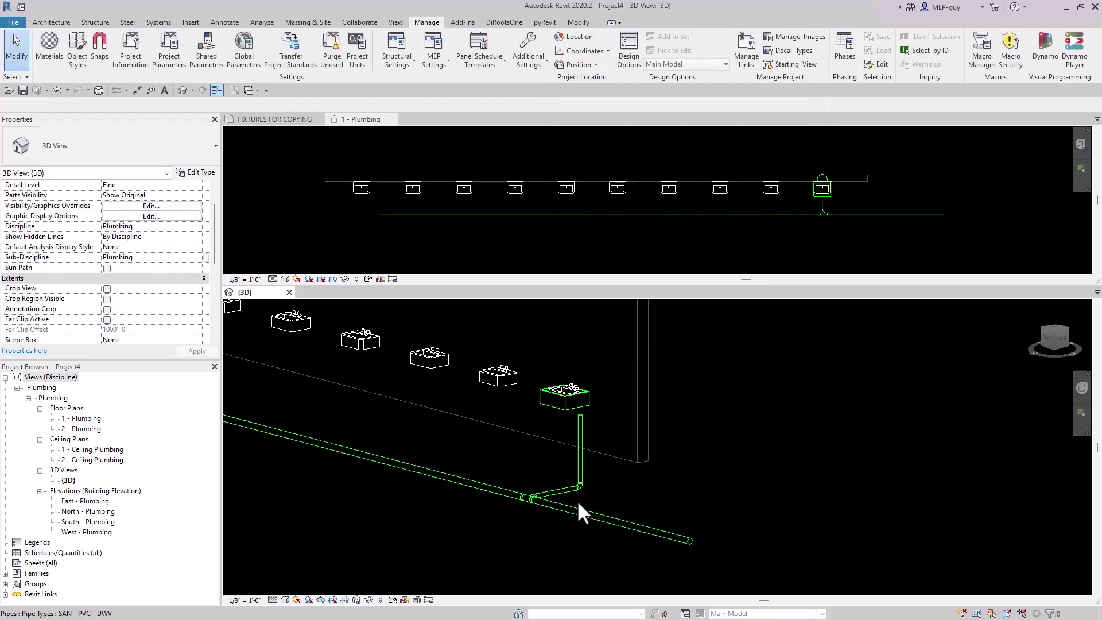
Connect the end lavatory's Connector 1 (Sanitary, 2", flow out) into the vertical drop pipe below it.
scroll(578, 503, up, 3)
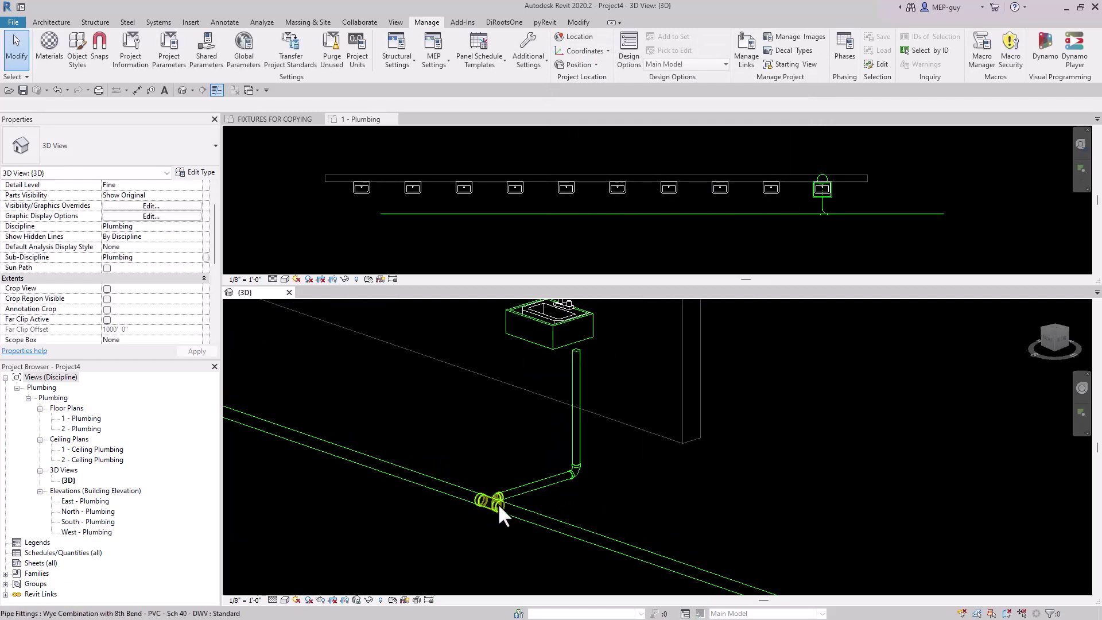
scroll(501, 528, down, 2)
scroll(533, 397, up, 3)
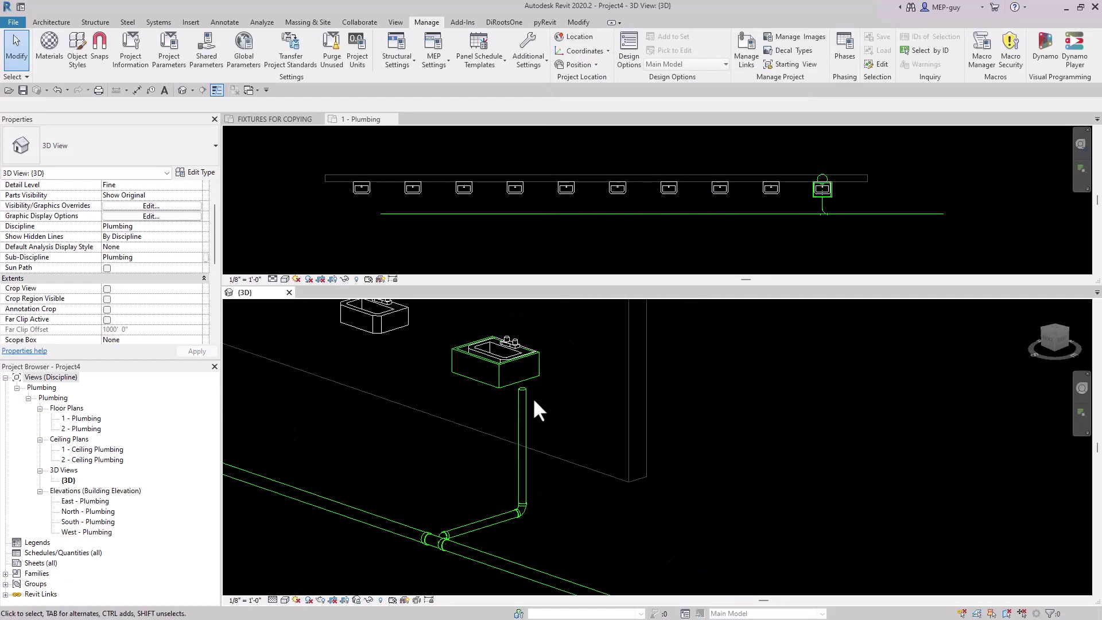
click(524, 399)
click(522, 389)
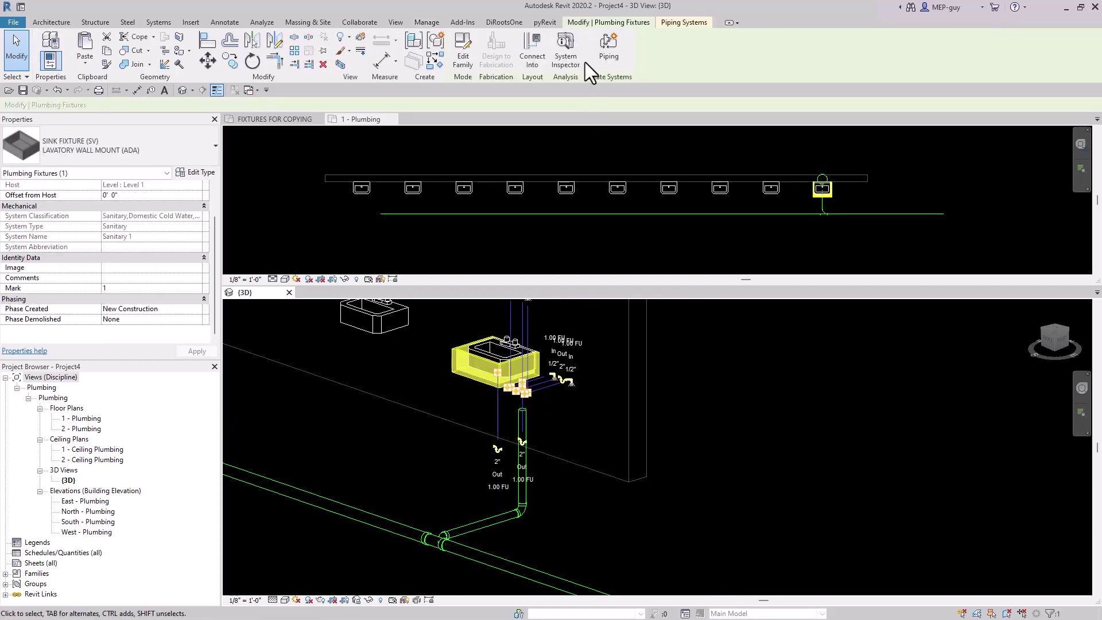
click(531, 46)
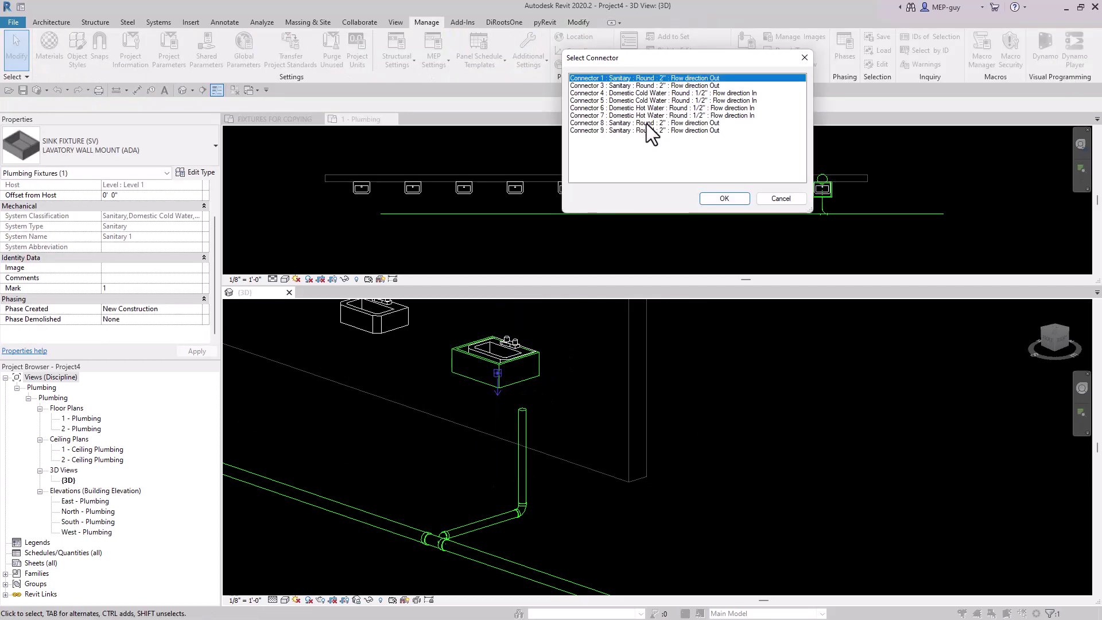
click(724, 199)
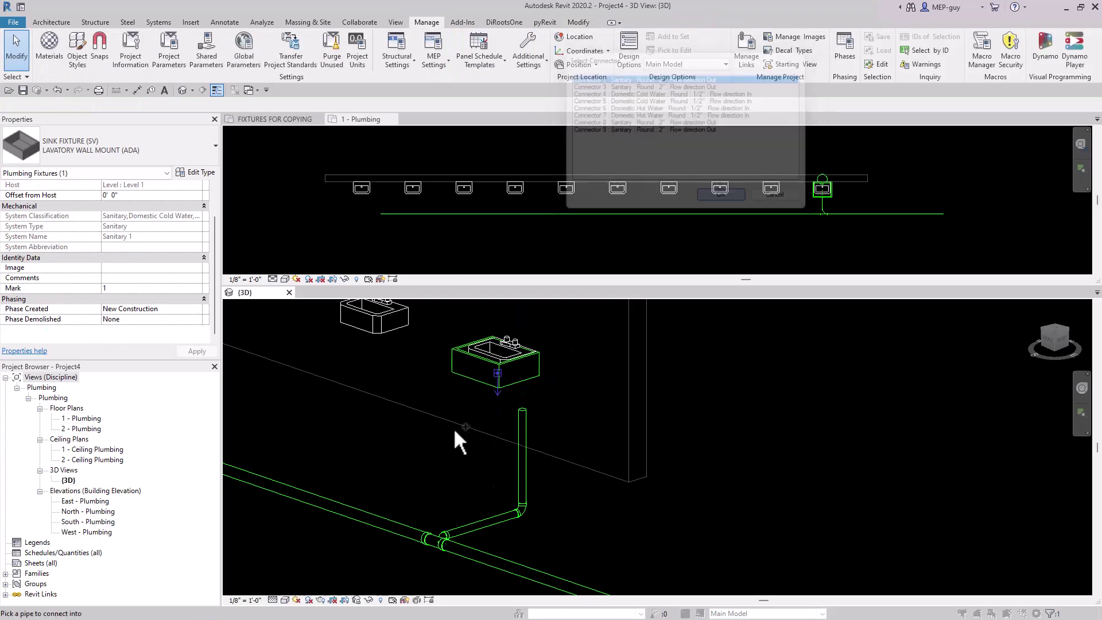
click(525, 423)
Set the short horizontal pipe beneath the end lavatory to middle elevation 1' 6".
shift+middle_drag(591, 418, 583, 394)
click(512, 378)
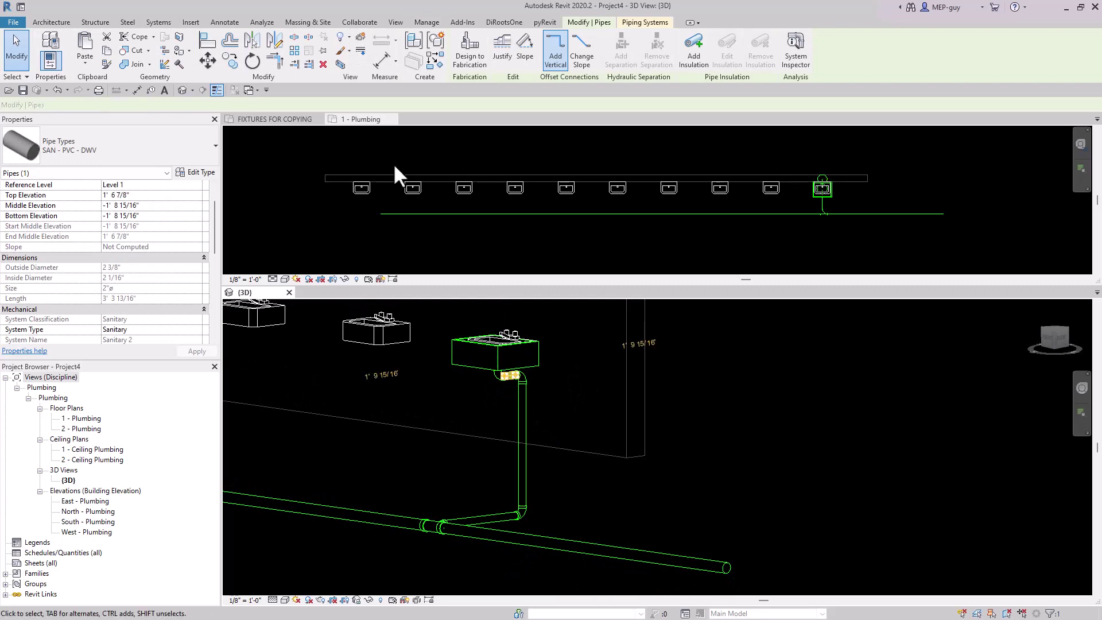
key(Escape)
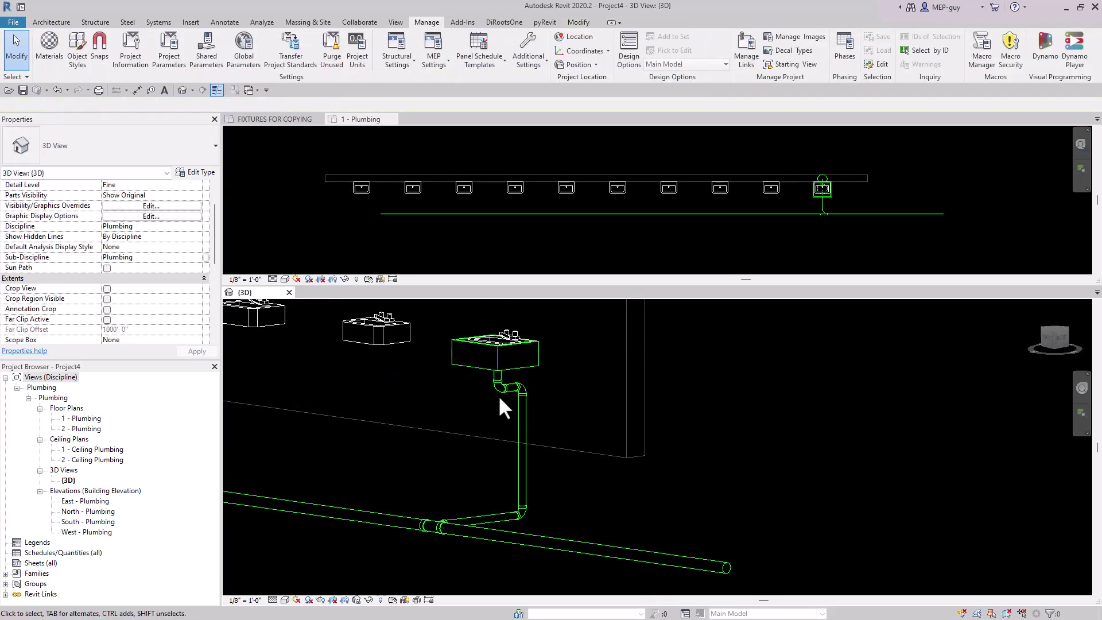
Change the bend directly below the end lavatory's drain to the P-Trap Standard fitting type.
click(498, 390)
click(164, 147)
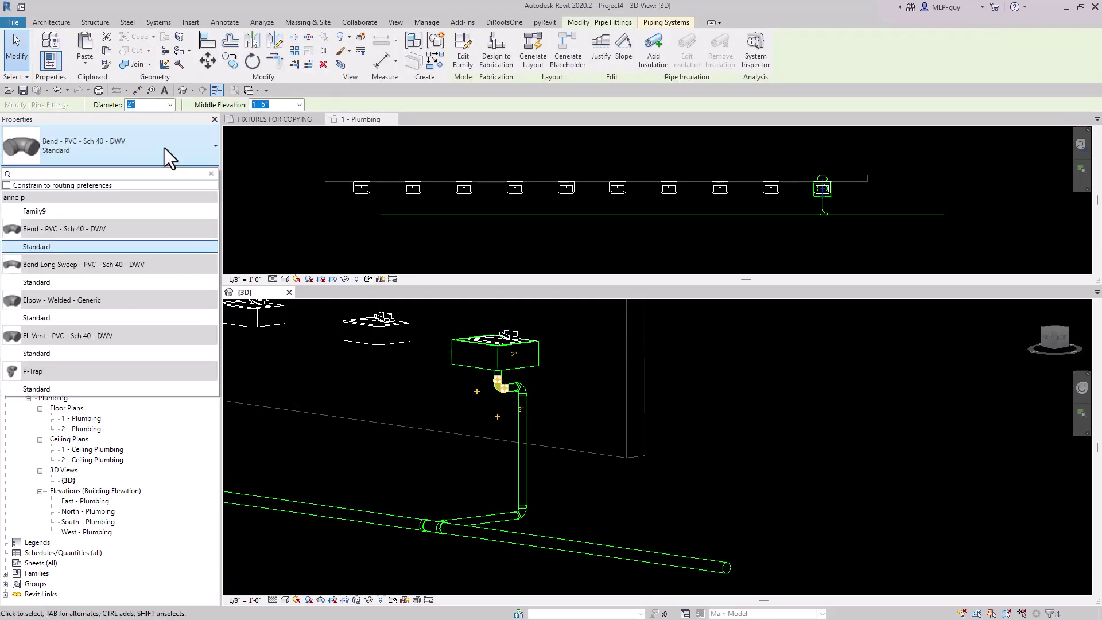
text(Q)
key(Escape)
click(711, 447)
Convert the elbow at the top of the end lavatory's vertical drop into a tee that opens upward.
shift+middle_drag(710, 447, 777, 480)
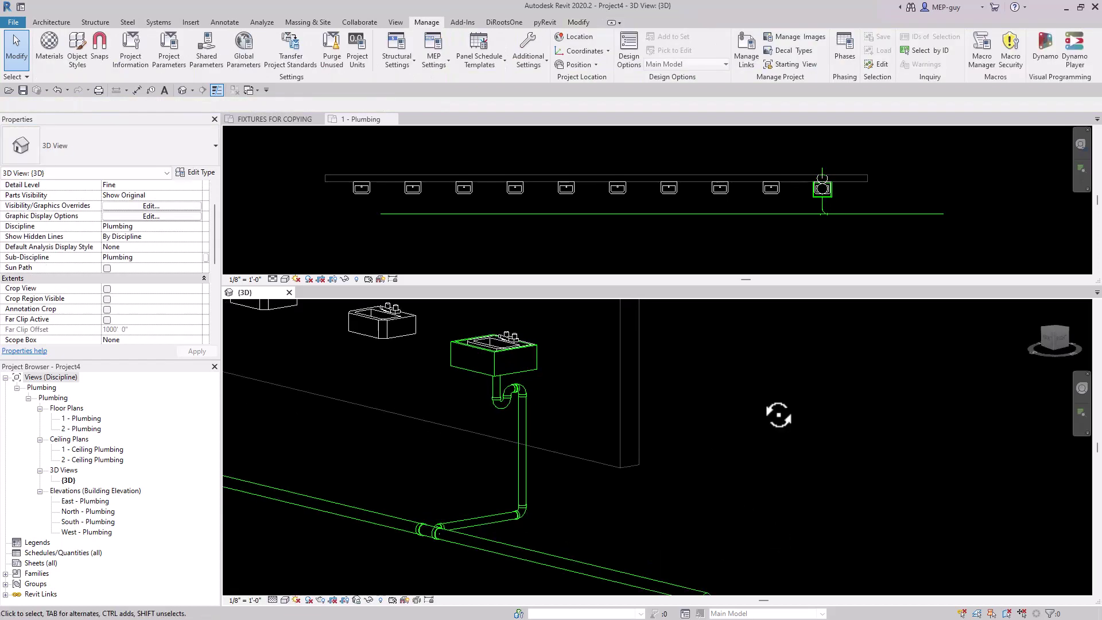
click(521, 393)
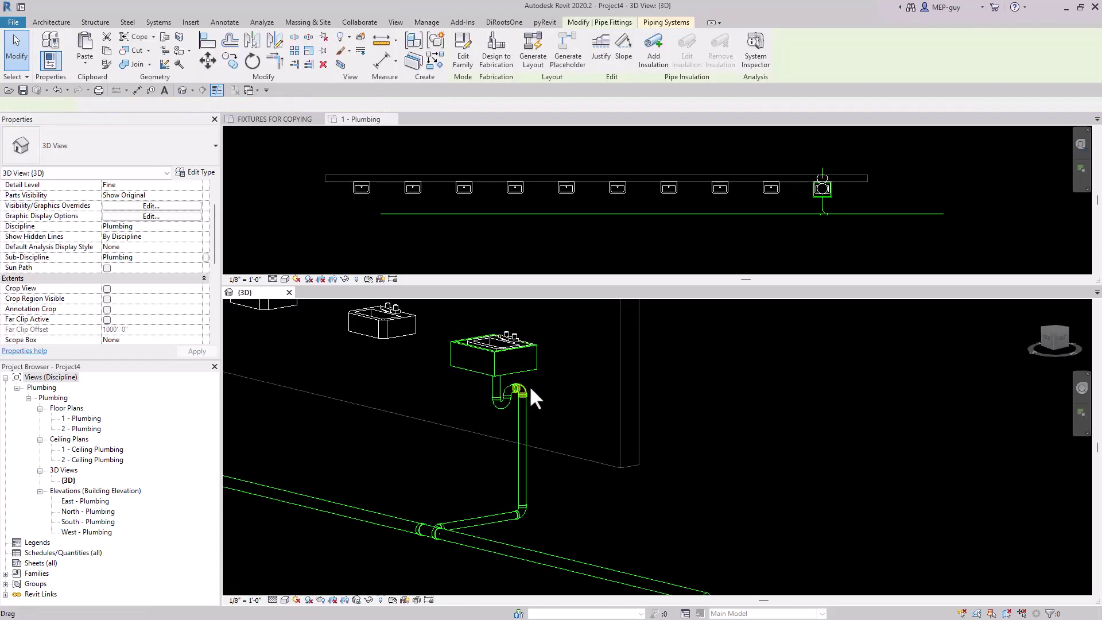
click(522, 360)
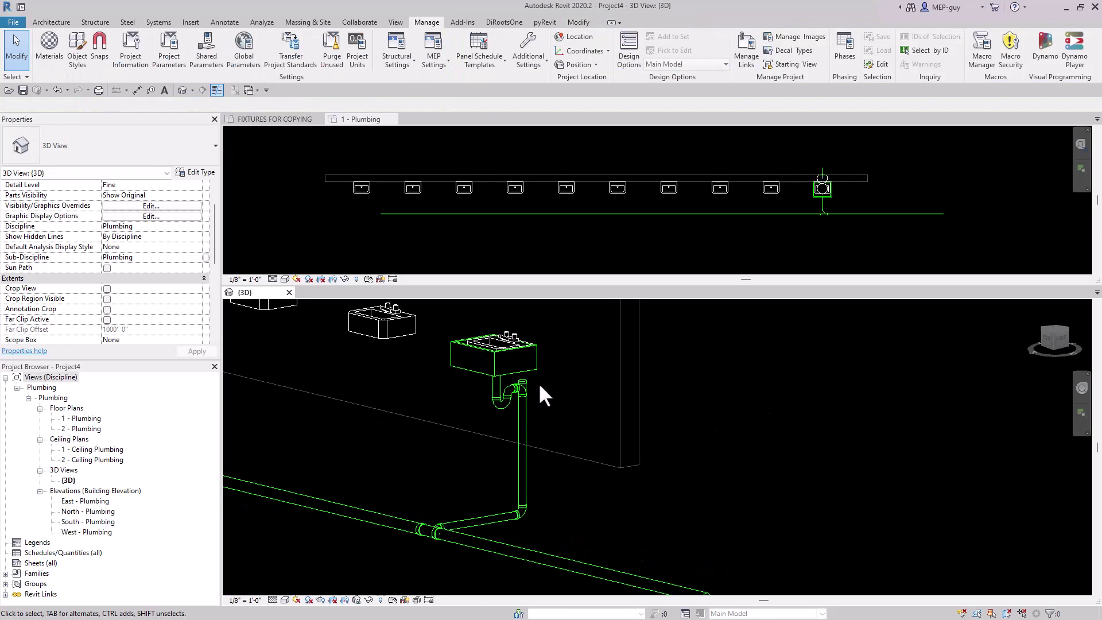
Draw a horizontal 3" SAN - PVC - DWV vent pipe behind the wall in the floor plan at middle elevation 9' 0".
click(618, 250)
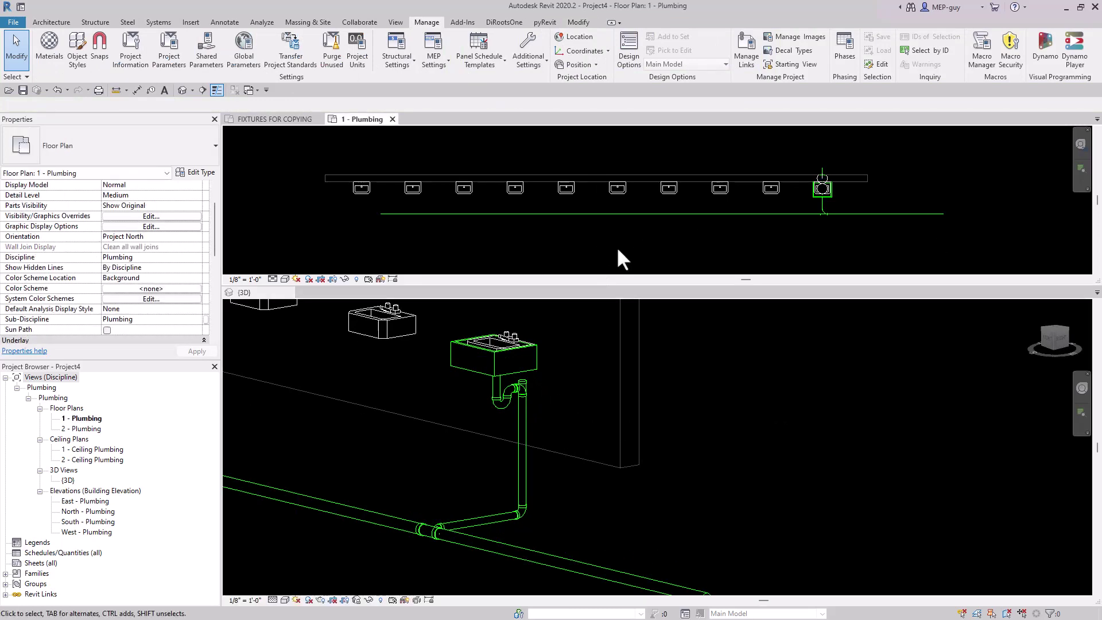
click(498, 214)
key(c)
key(s)
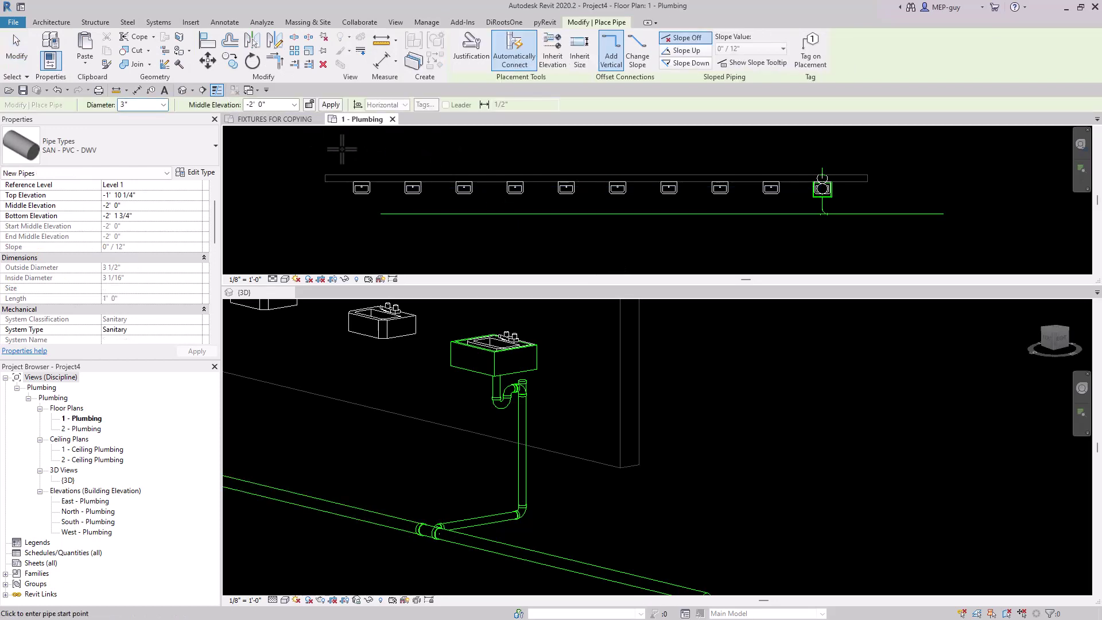
click(294, 104)
click(261, 115)
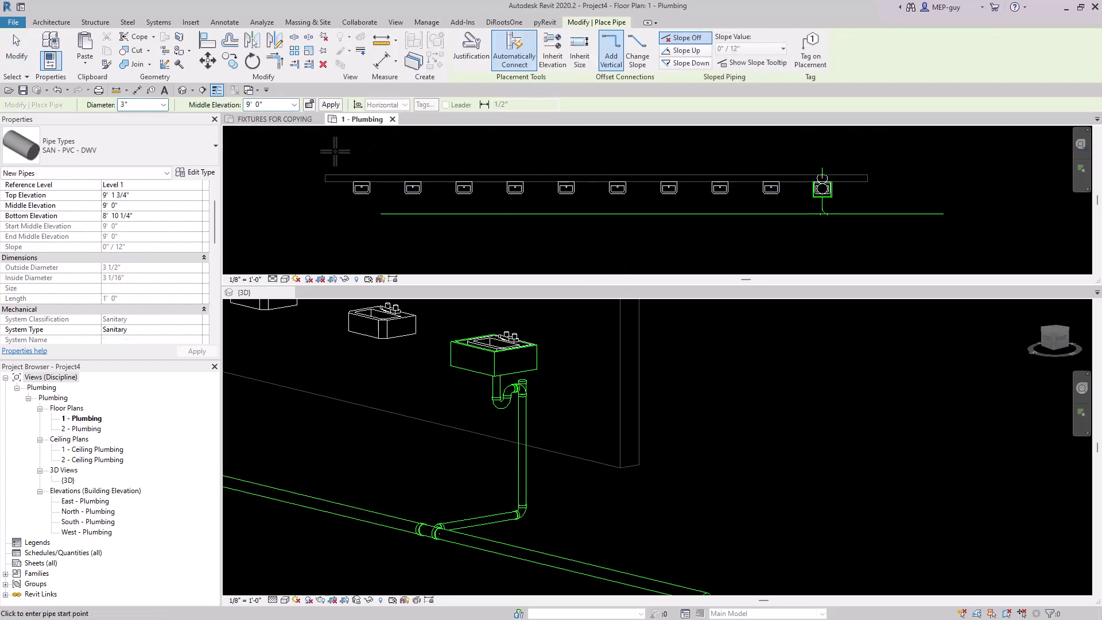
click(302, 149)
click(779, 149)
key(Escape)
key(Escape)
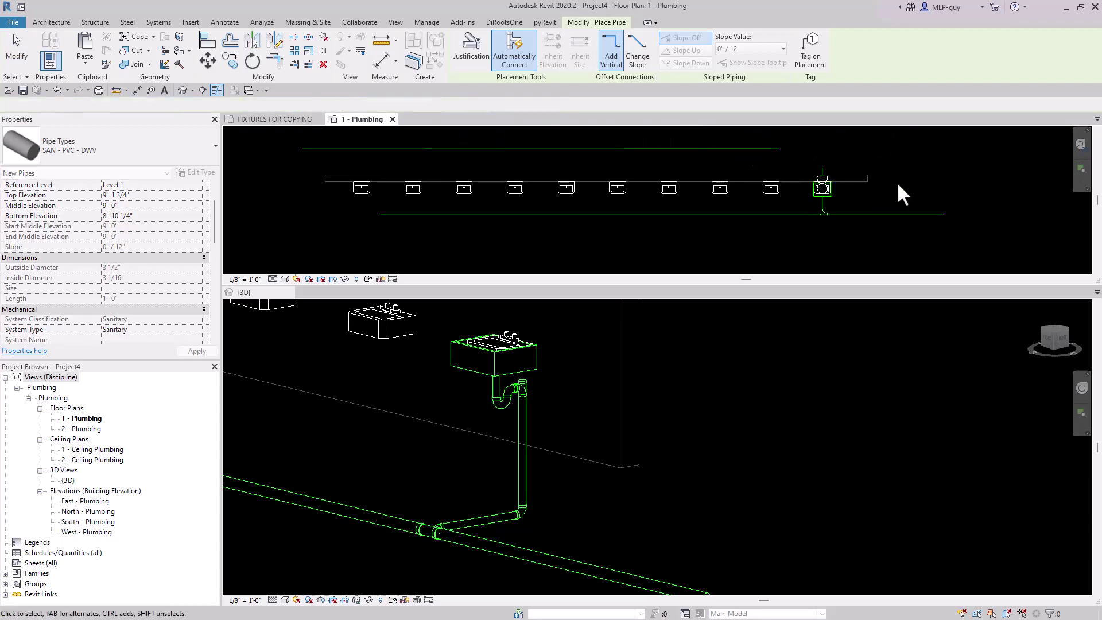
Connect the end lavatory's Connector 9 (Sanitary, 2", flow out) into the overhead vent pipe.
scroll(611, 487, down, 2)
scroll(613, 476, down, 3)
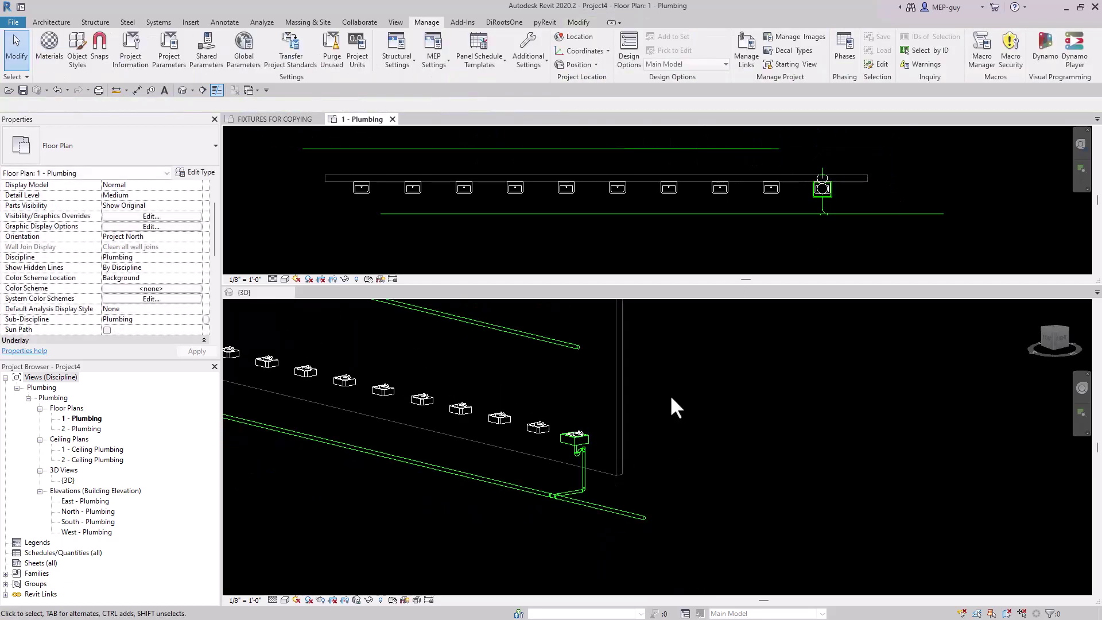
click(670, 395)
click(609, 442)
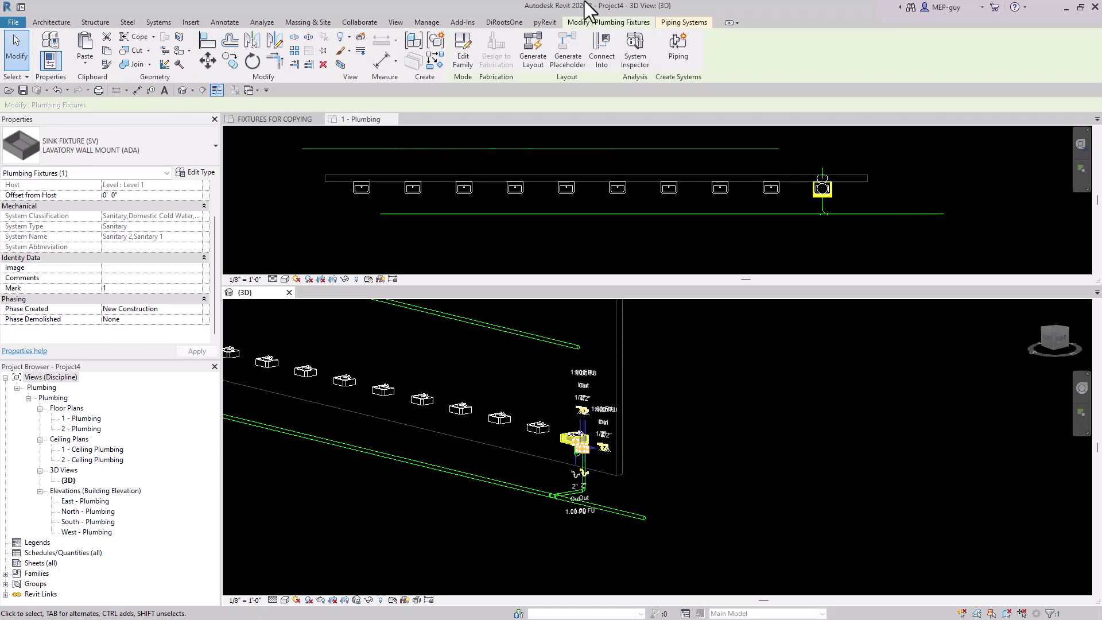
click(598, 49)
click(654, 123)
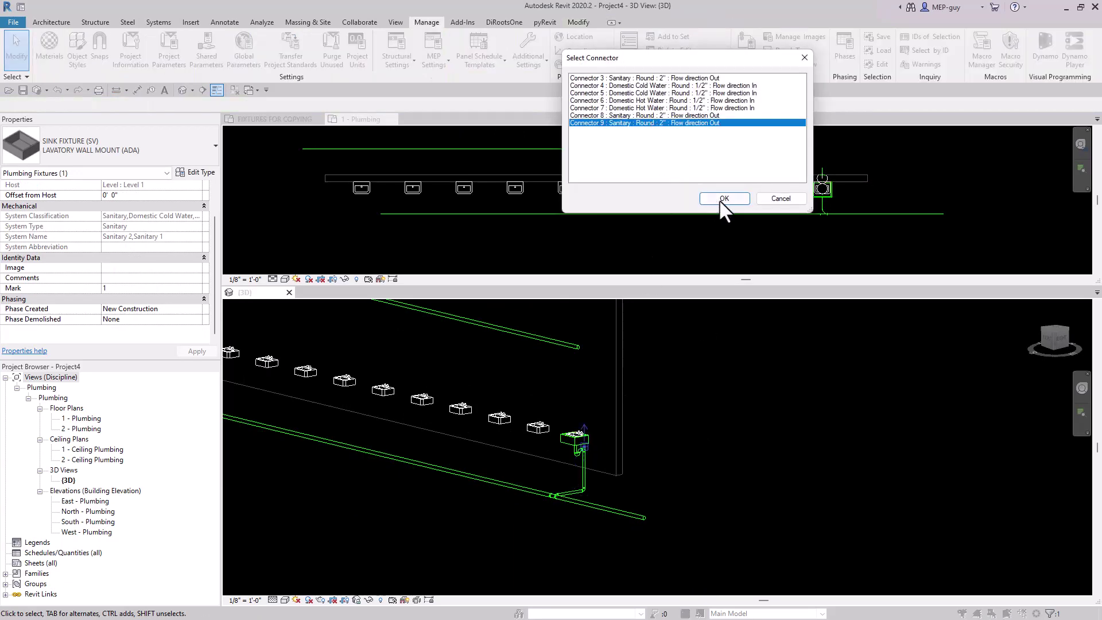
click(724, 199)
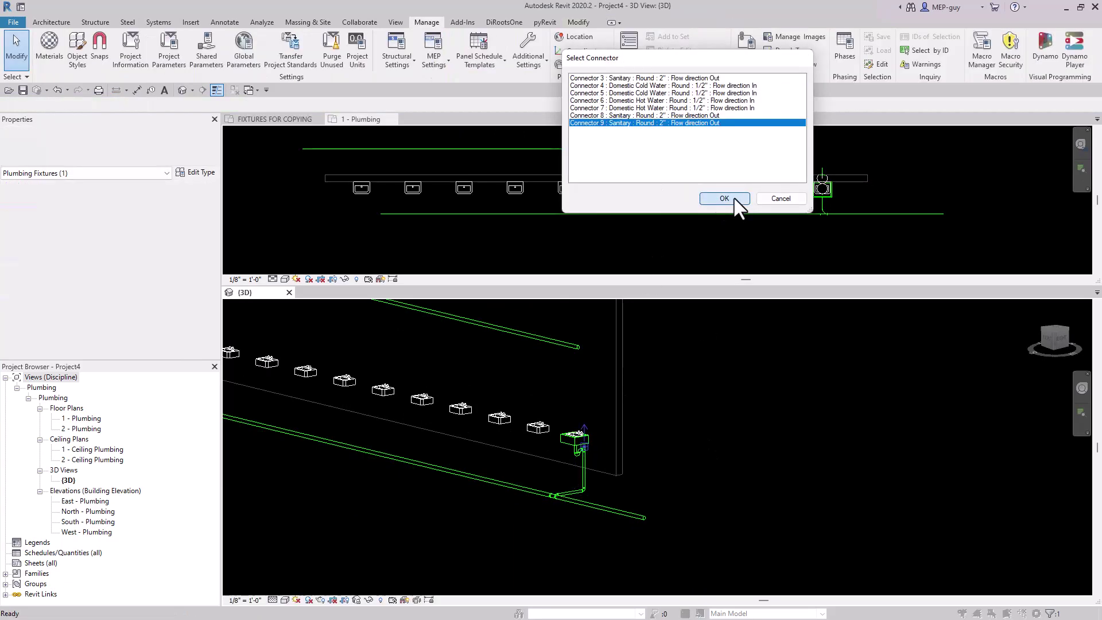
click(563, 341)
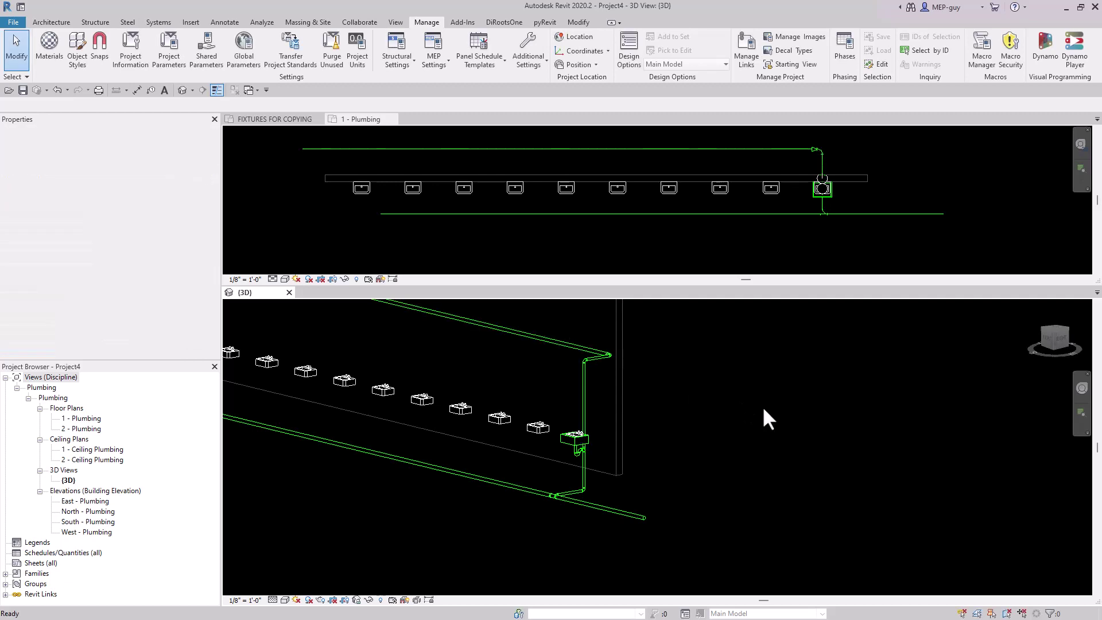
Draw a 45° pipe about 2' 8" long in the floor plan from the vent riser toward the overhead vent main.
scroll(580, 356, up, 2)
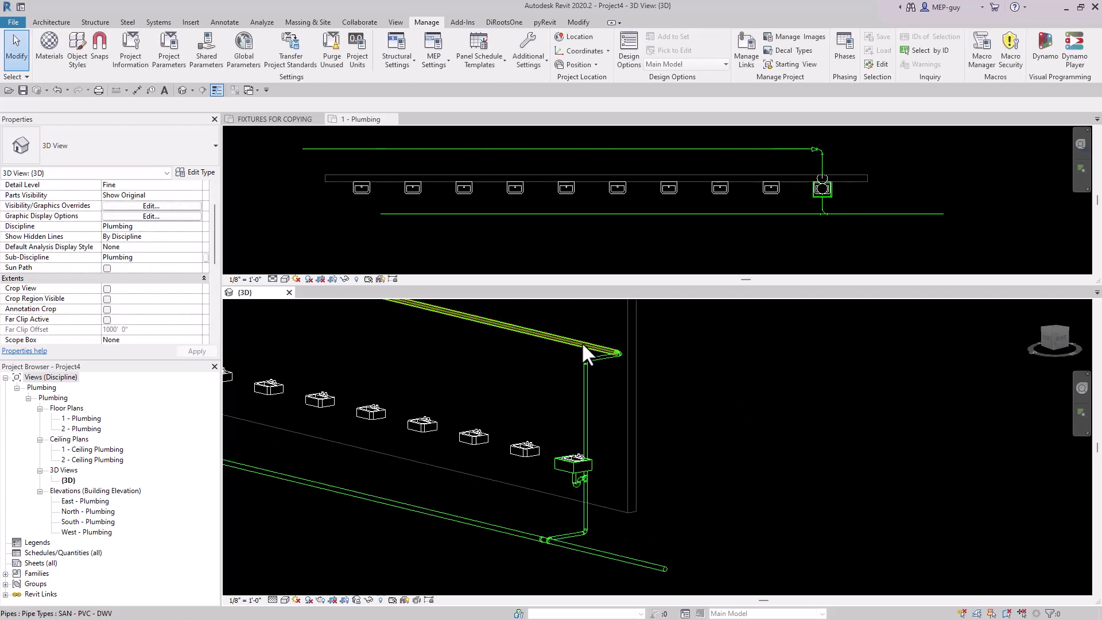
scroll(884, 160, up, 4)
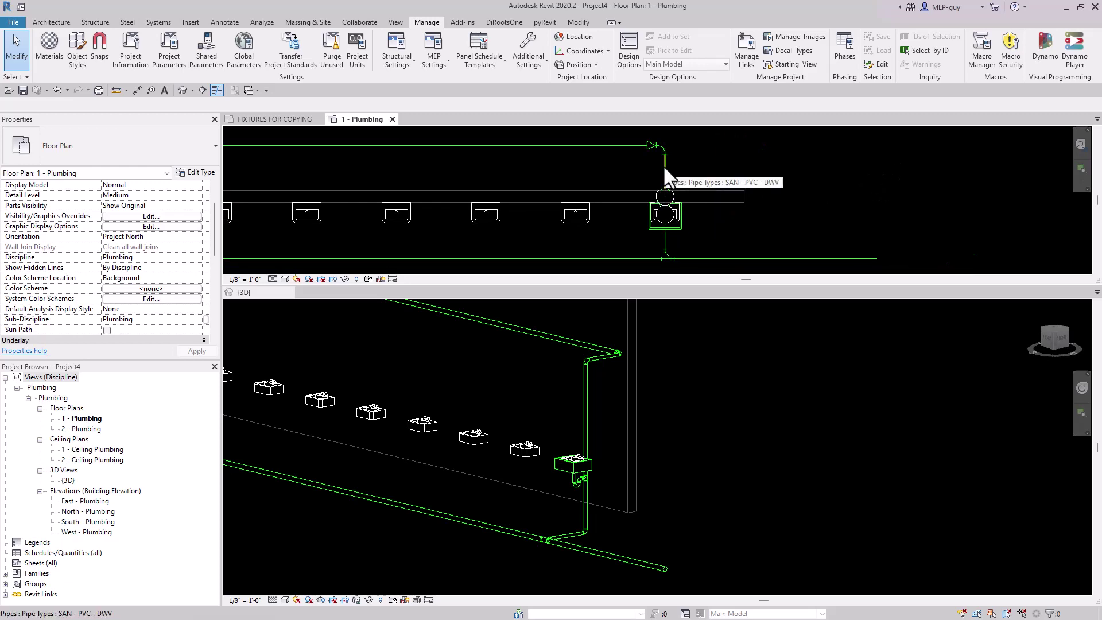
click(663, 164)
drag(666, 148, 631, 163)
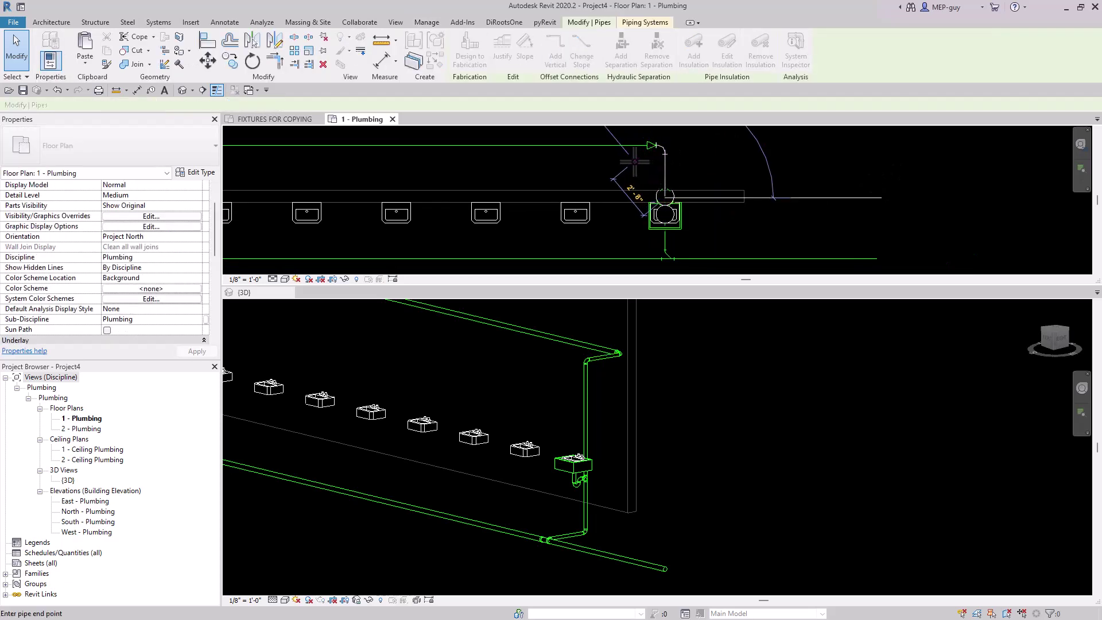
click(741, 180)
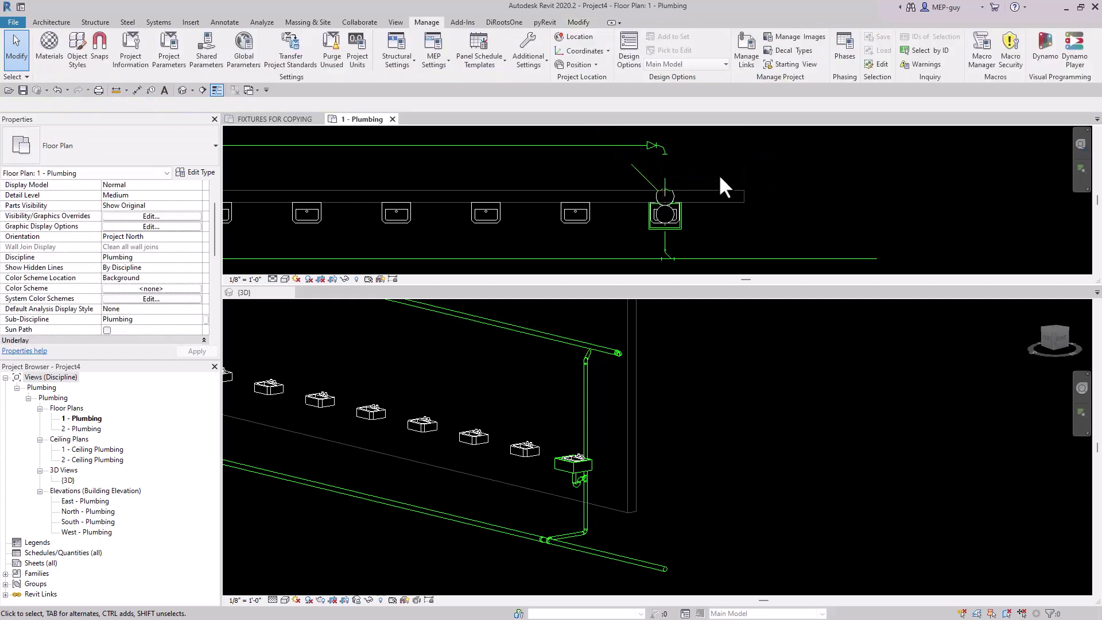
Delete the leftover elbow at the vent main's end and trim the main and the diagonal branch to a corner.
drag(691, 169, 691, 169)
key(Delete)
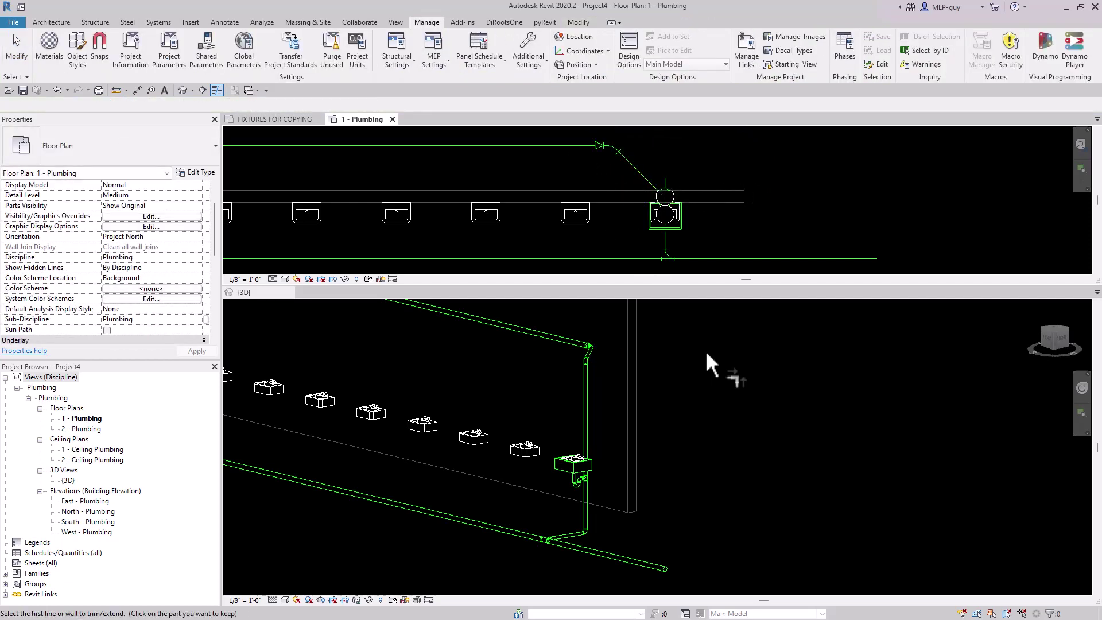
click(682, 383)
shift+middle_drag(681, 381, 717, 430)
Set the view scale of both the plumbing floor plan and the 3D view to 1/4" = 1'-0".
click(247, 280)
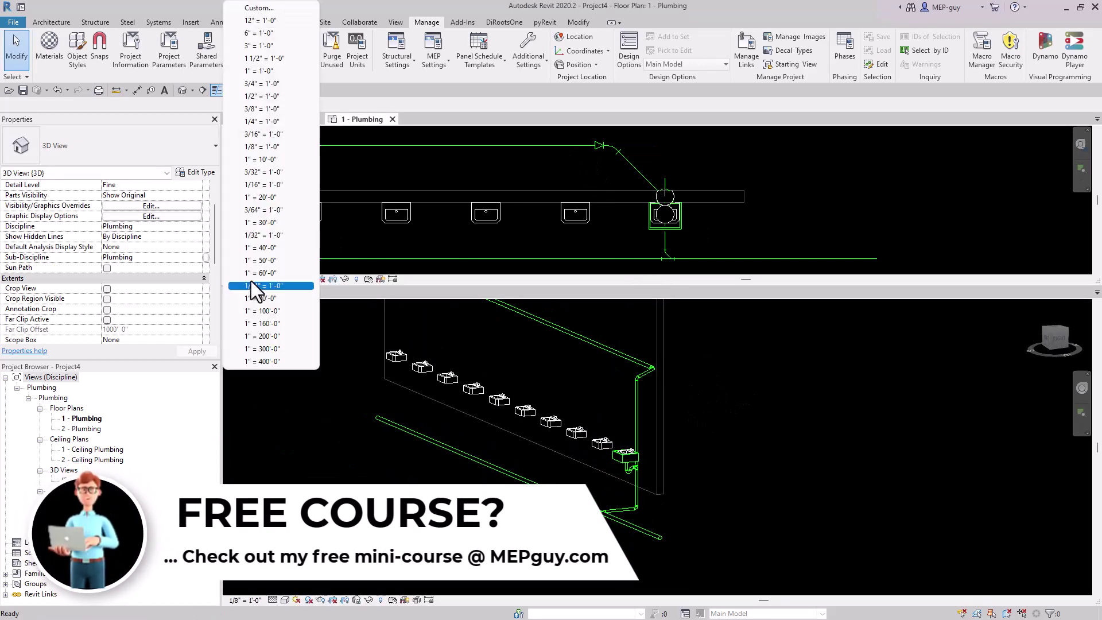
click(264, 122)
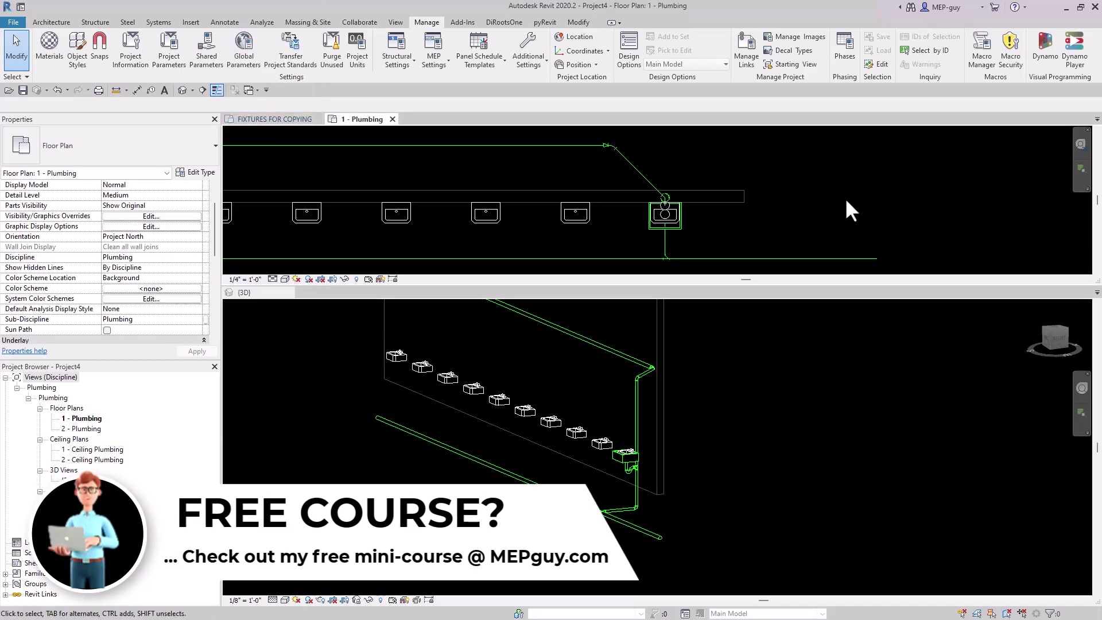
click(248, 600)
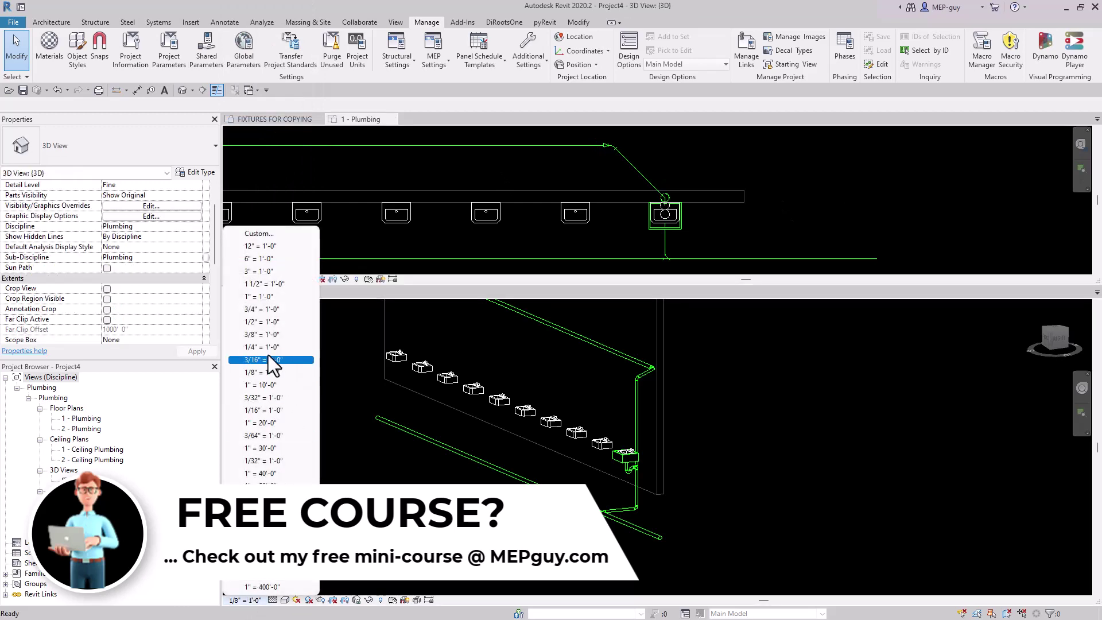
click(269, 347)
click(796, 228)
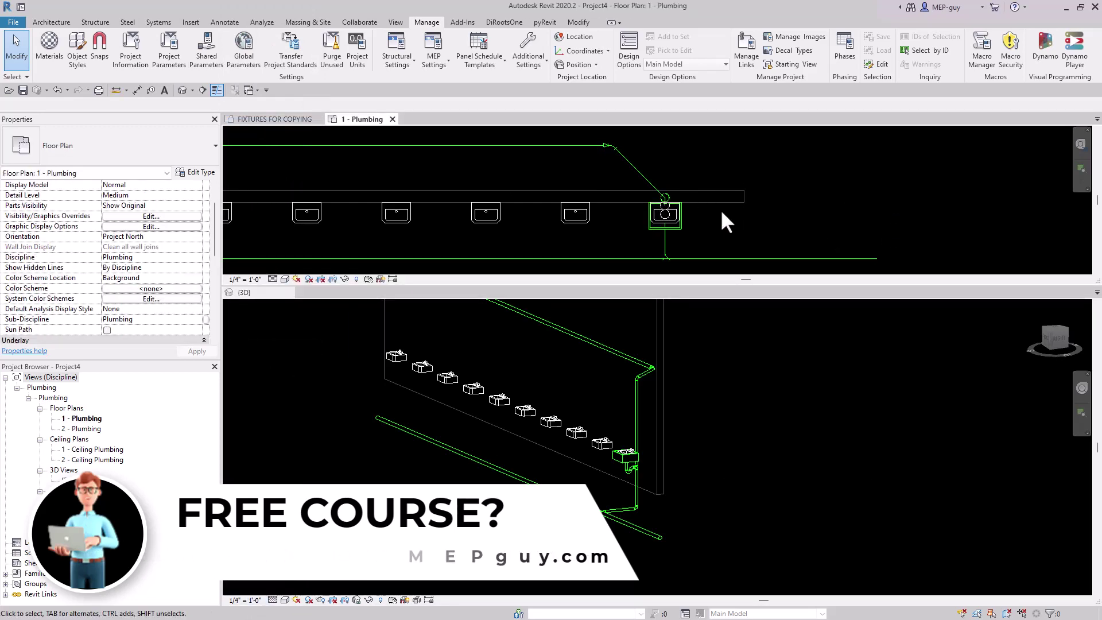
Array the end lavatory with its drain and vent piping along the wall as 10 ungrouped copies spaced 5' 0" apart.
scroll(775, 229, down, 2)
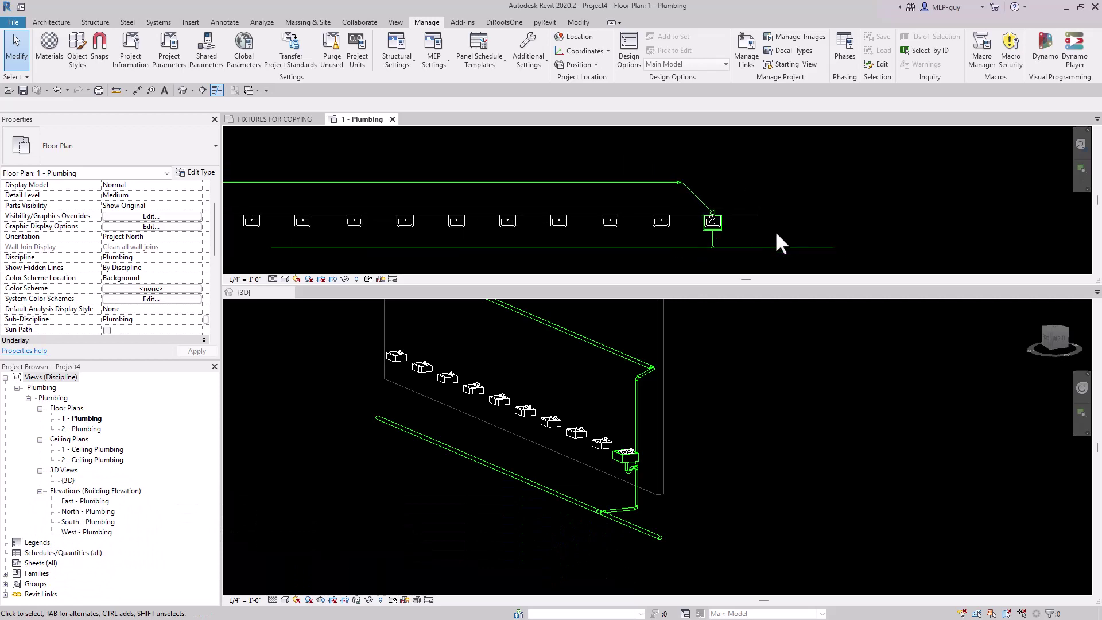
middle_drag(774, 230, 838, 241)
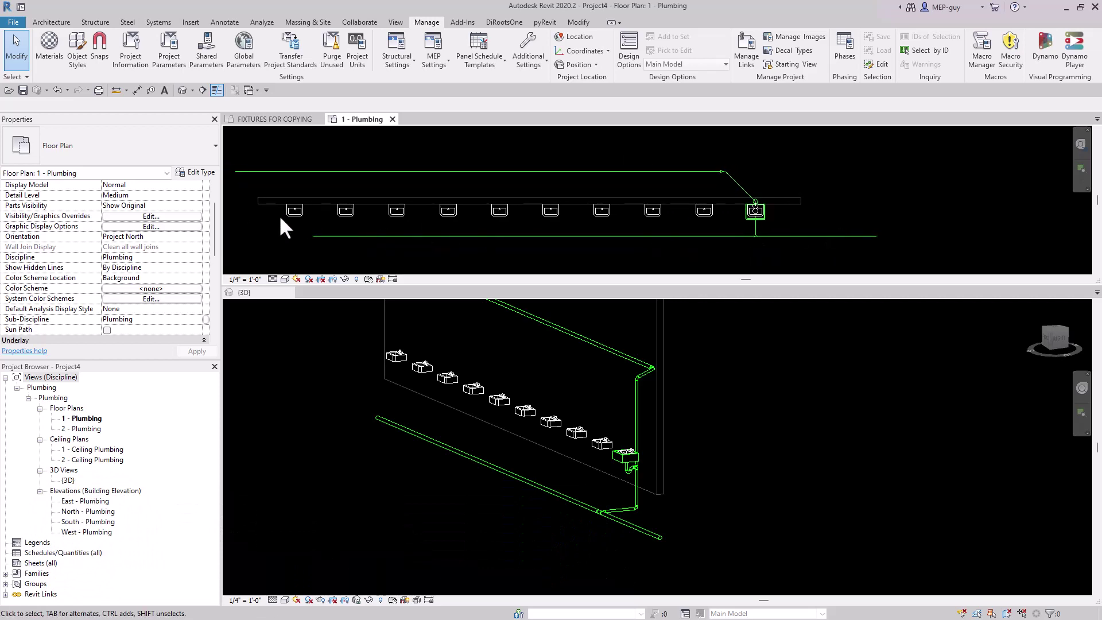
click(735, 181)
key(Tab)
click(807, 236)
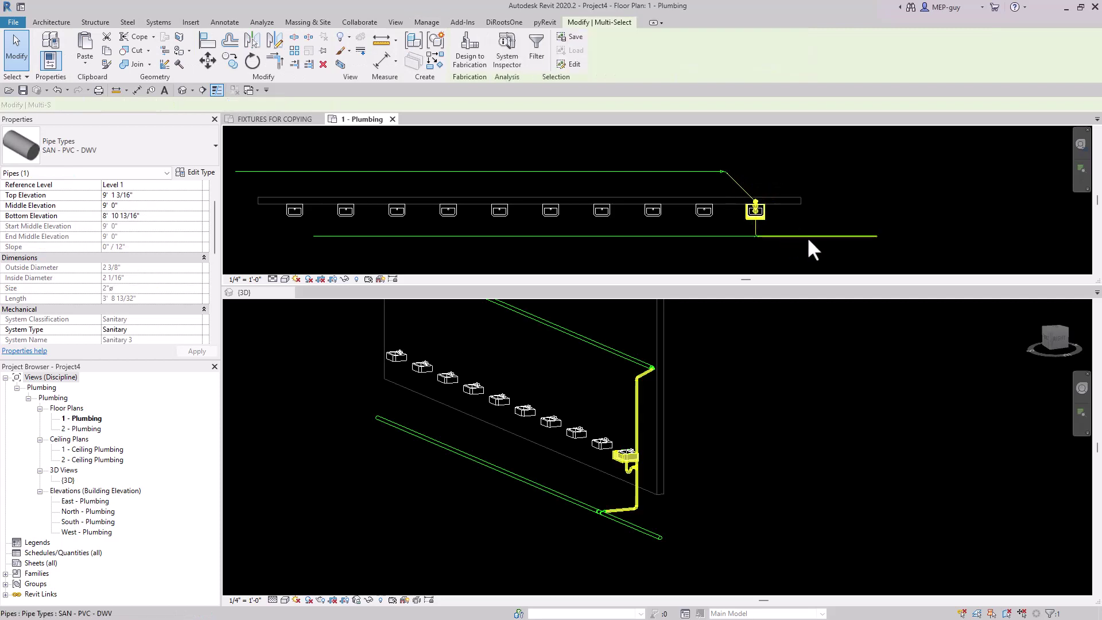
click(294, 50)
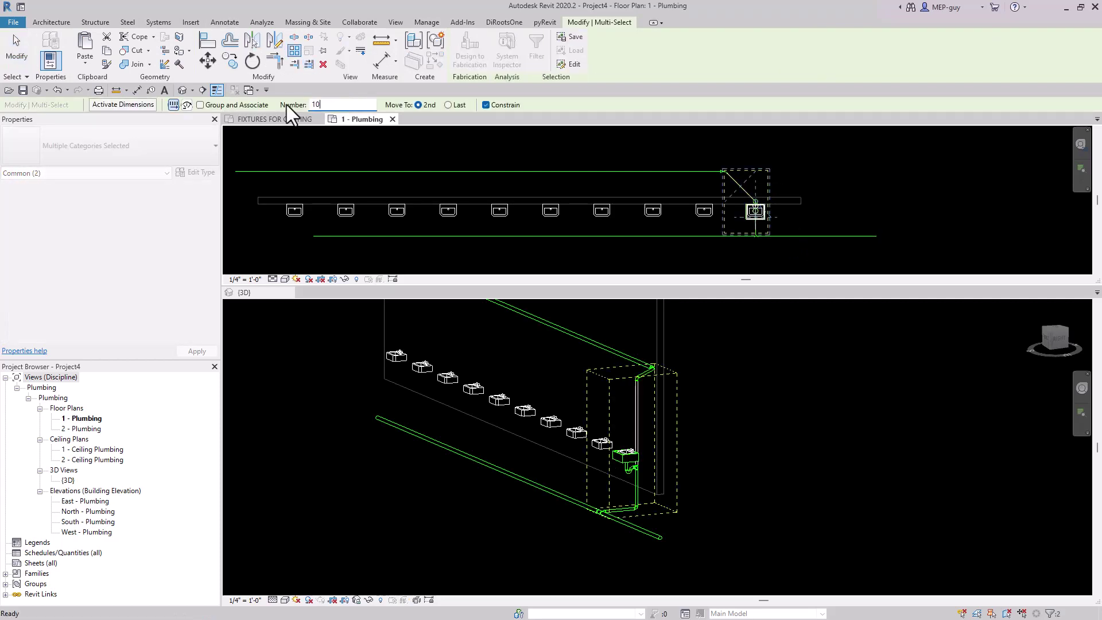
scroll(767, 210, up, 5)
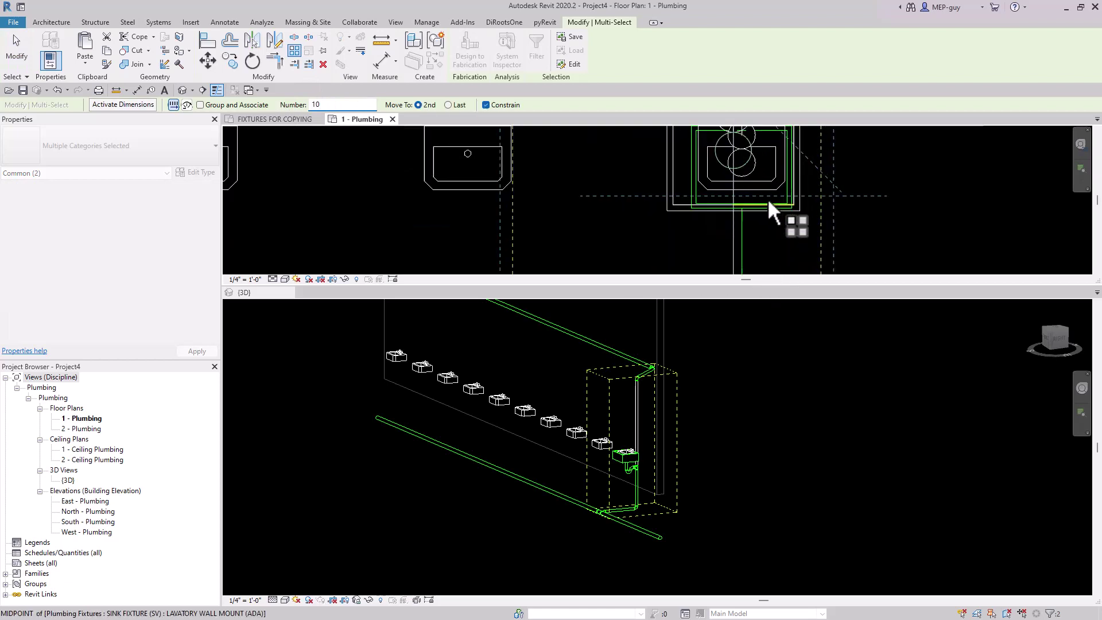
click(739, 198)
scroll(798, 197, down, 2)
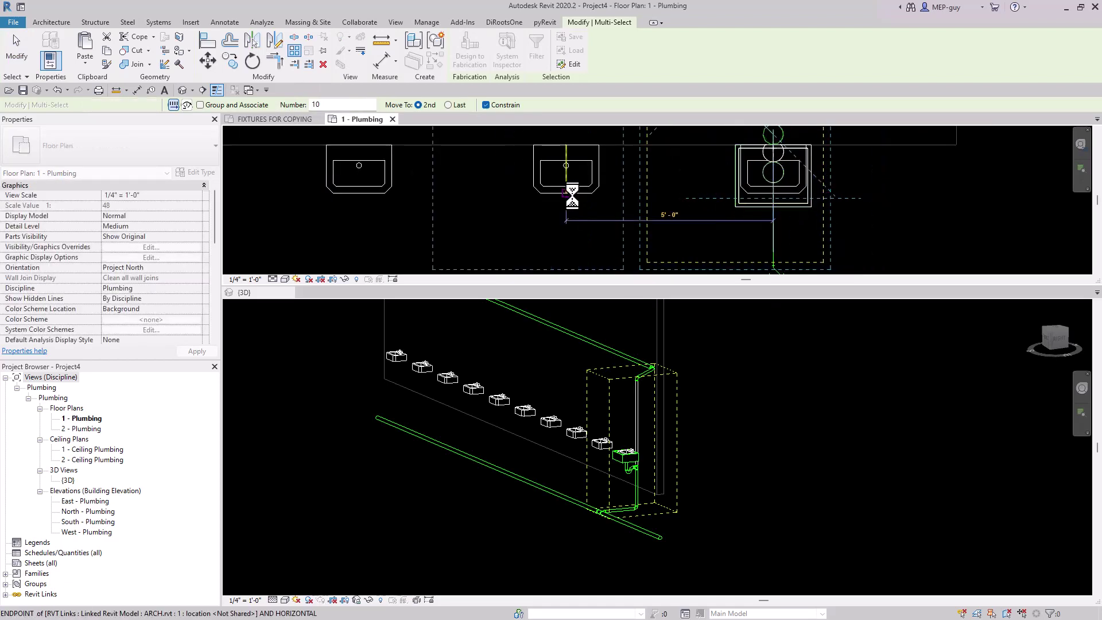
scroll(694, 223, down, 3)
scroll(706, 452, up, 2)
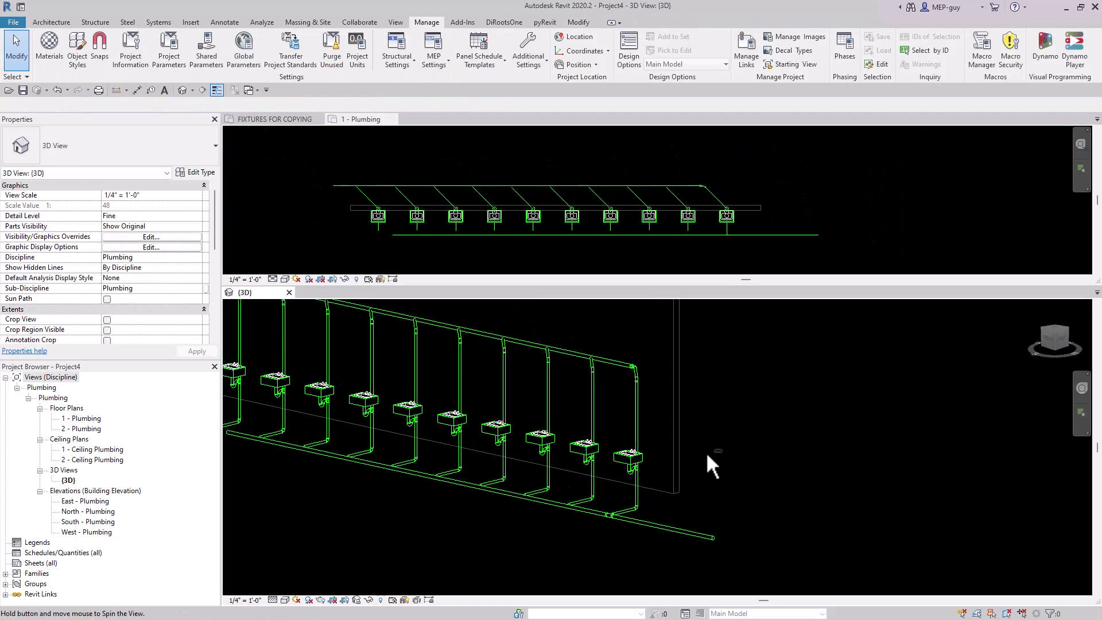
scroll(696, 410, down, 2)
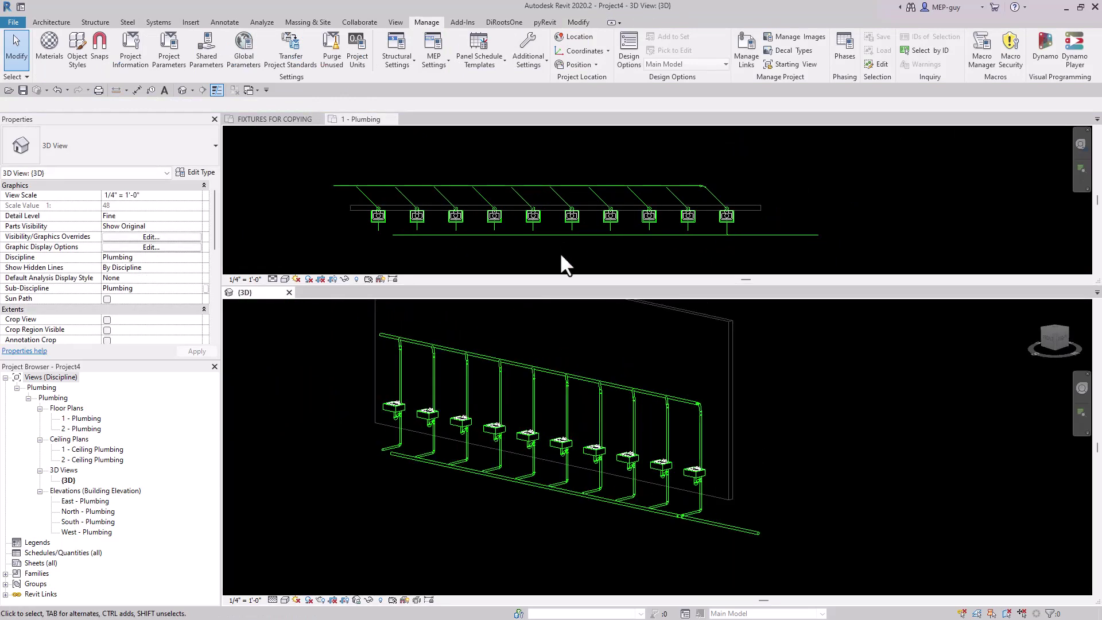
Turn off thin-line display and extend all the copied diagonal vent branches to the overhead vent main with Trim/Extend Multiple Elements.
middle_click(602, 226)
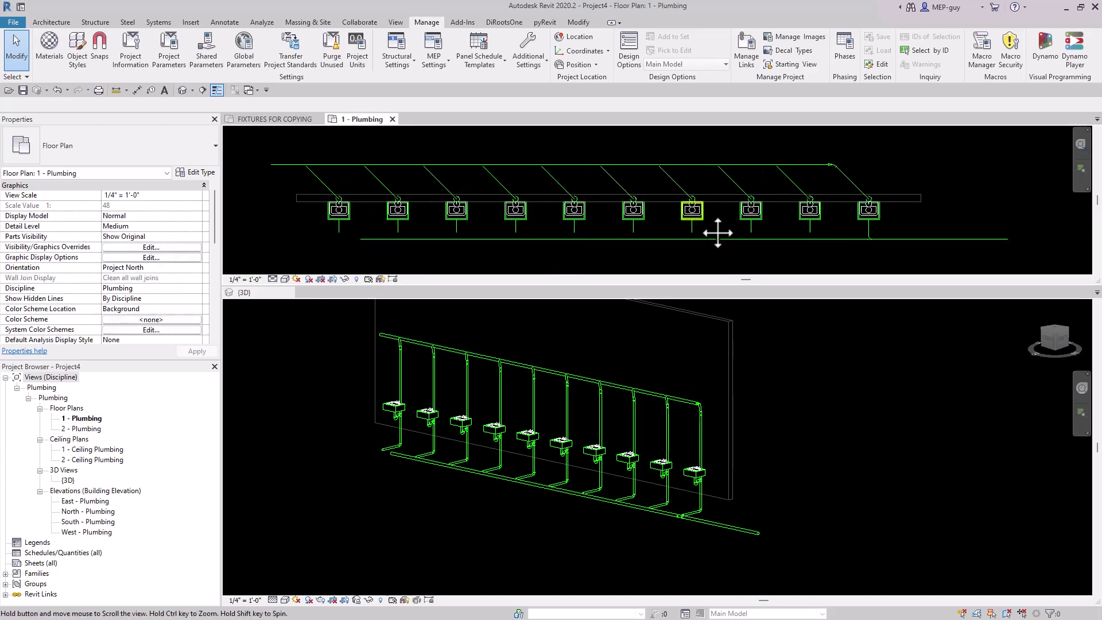
click(578, 22)
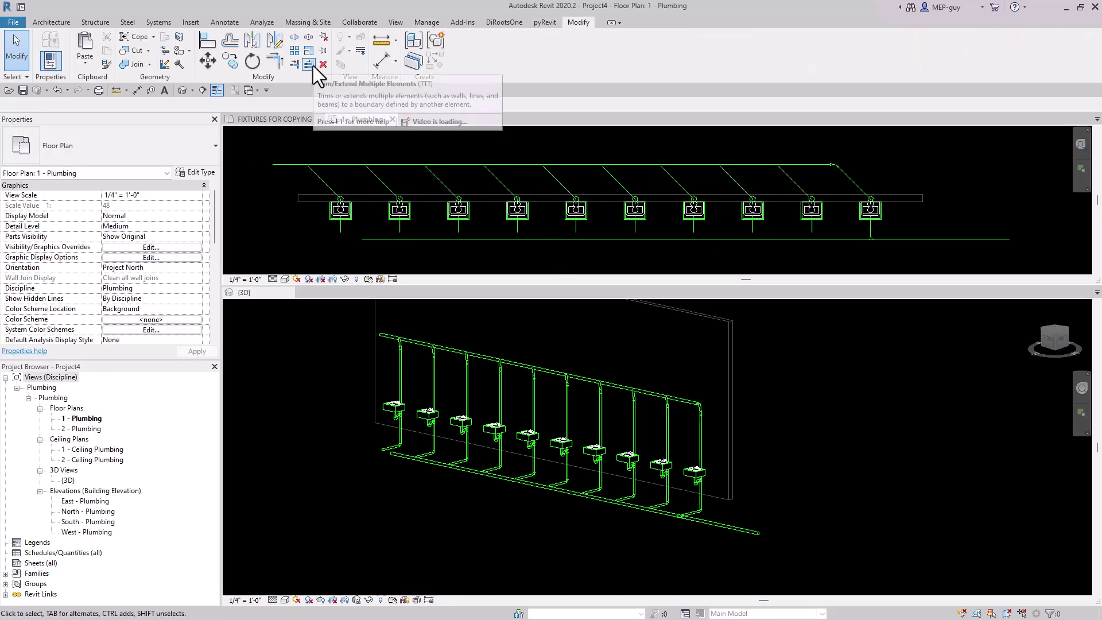
click(215, 90)
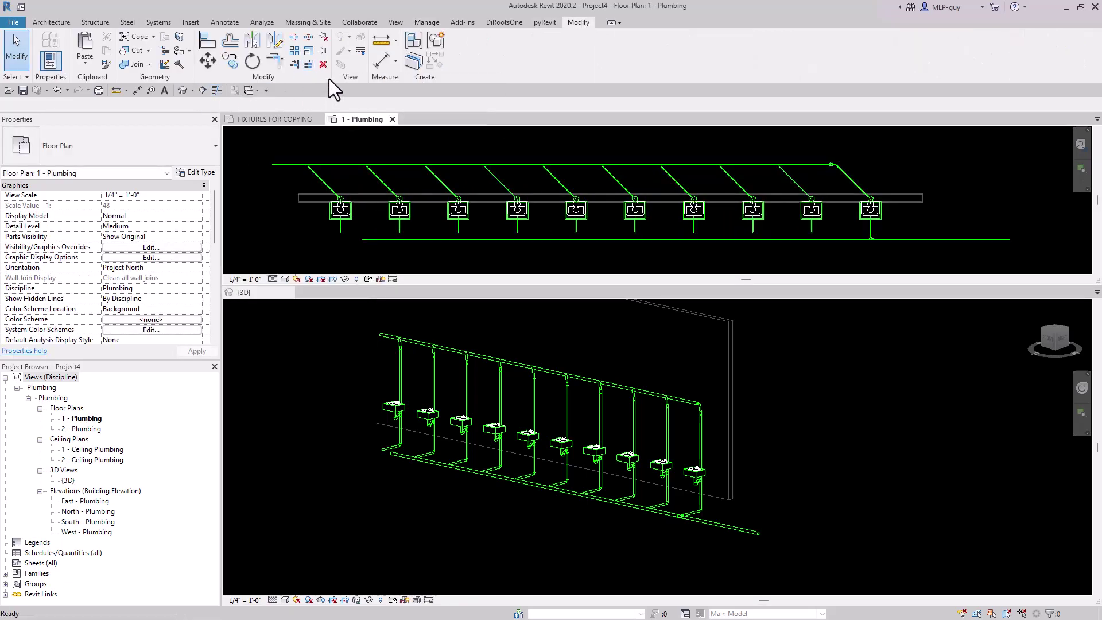
click(308, 65)
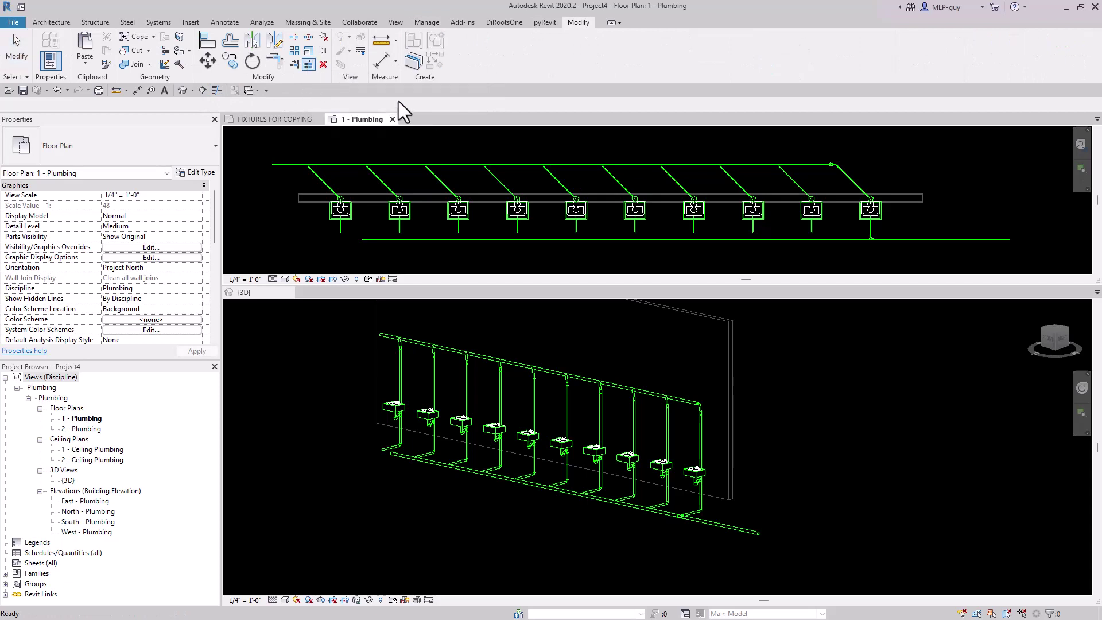
click(762, 166)
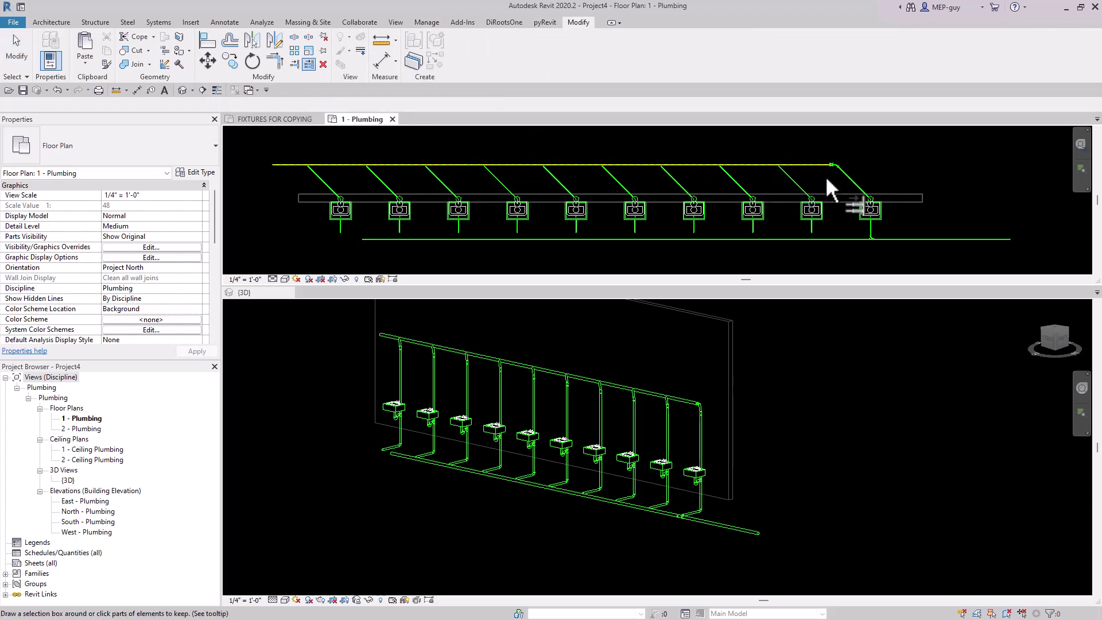
drag(825, 178, 294, 182)
scroll(795, 178, up, 5)
key(Escape)
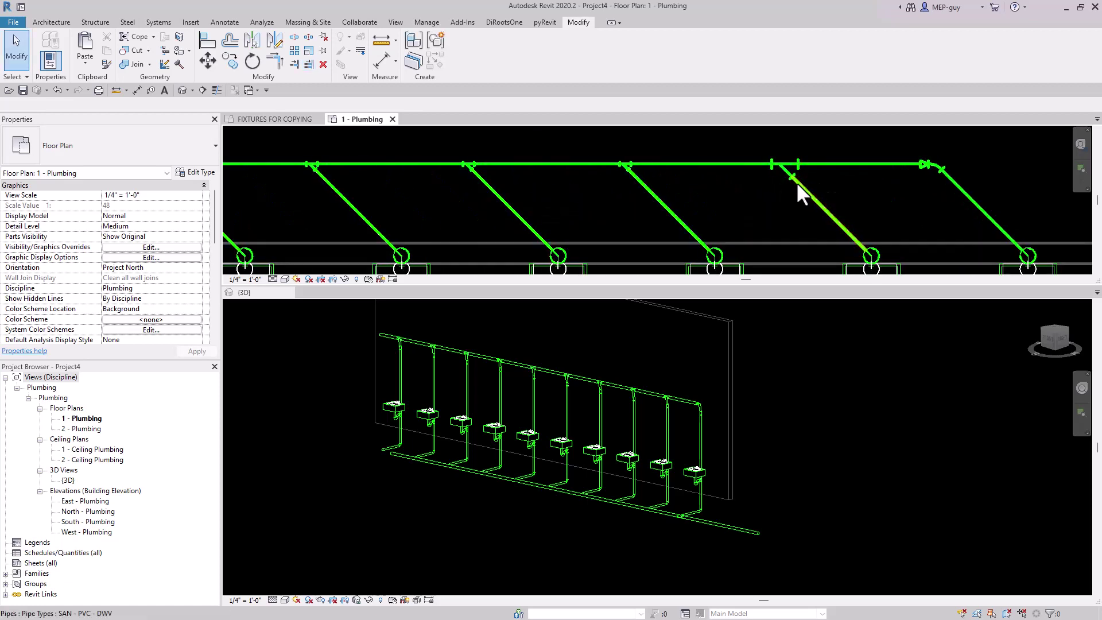
Set the System Type of the pipe at the overhead vent main's open end to VENT - SAN.
click(796, 182)
scroll(824, 178, down, 5)
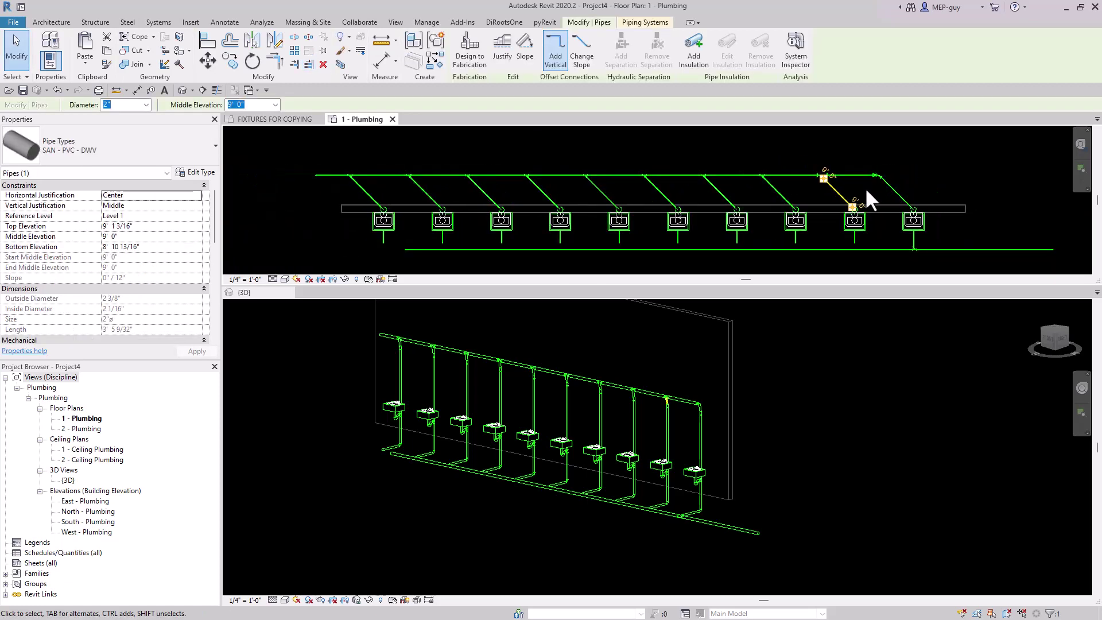
middle_drag(865, 187, 892, 205)
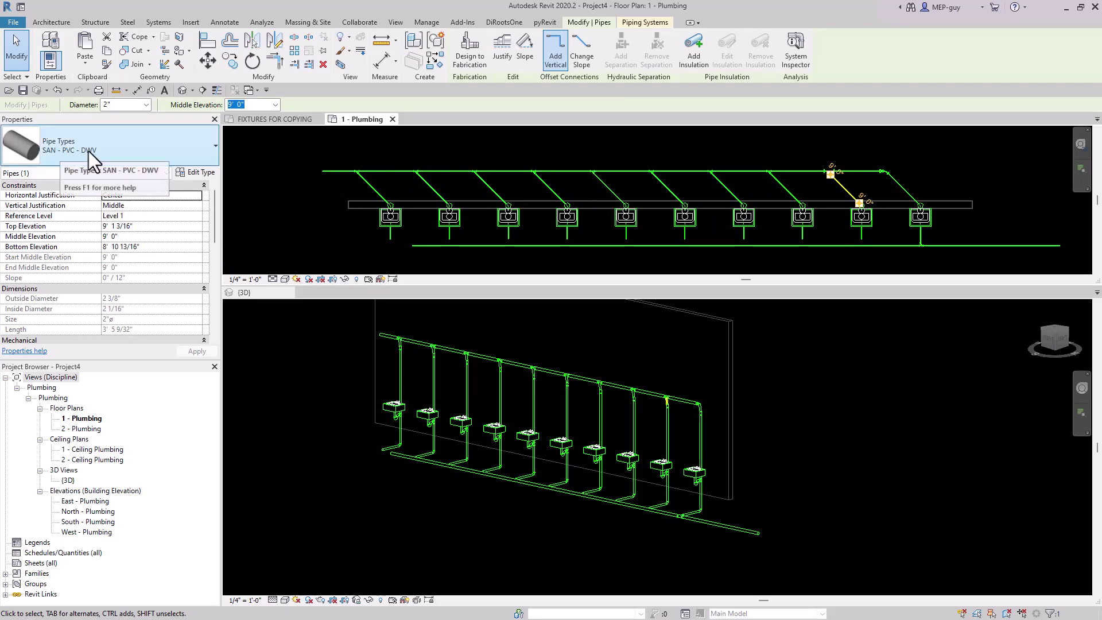
key(Escape)
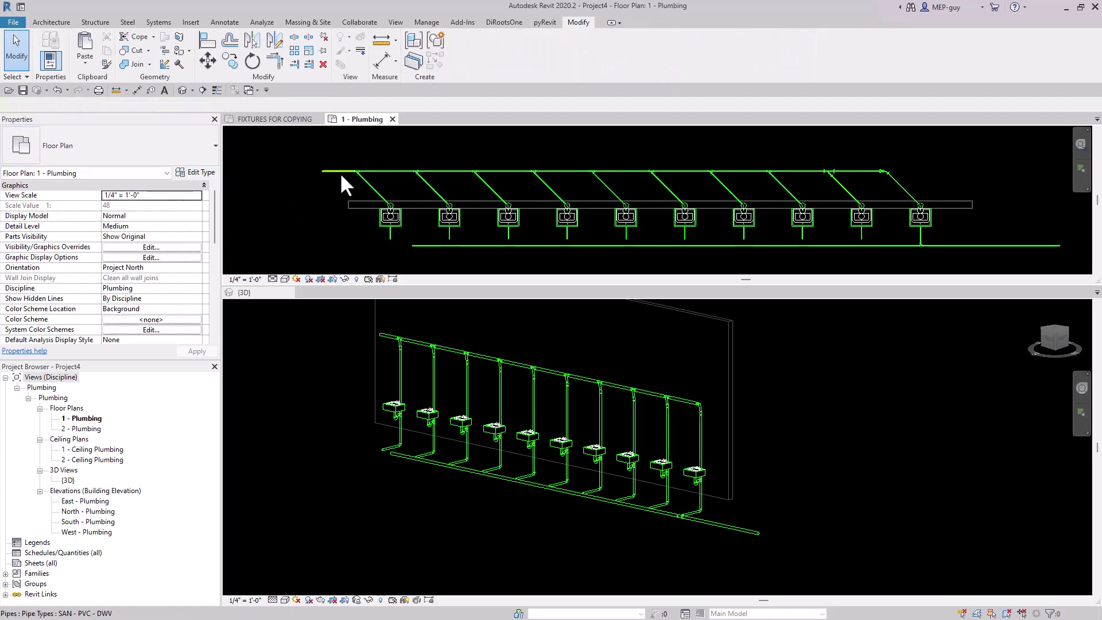
click(341, 174)
scroll(199, 223, down, 3)
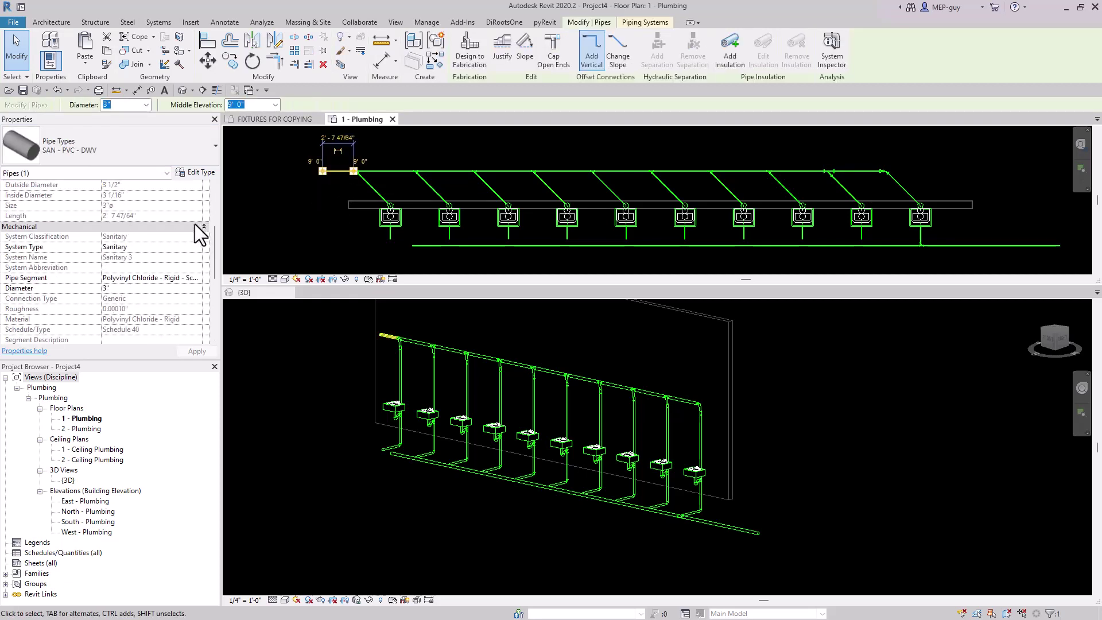
click(170, 247)
click(131, 266)
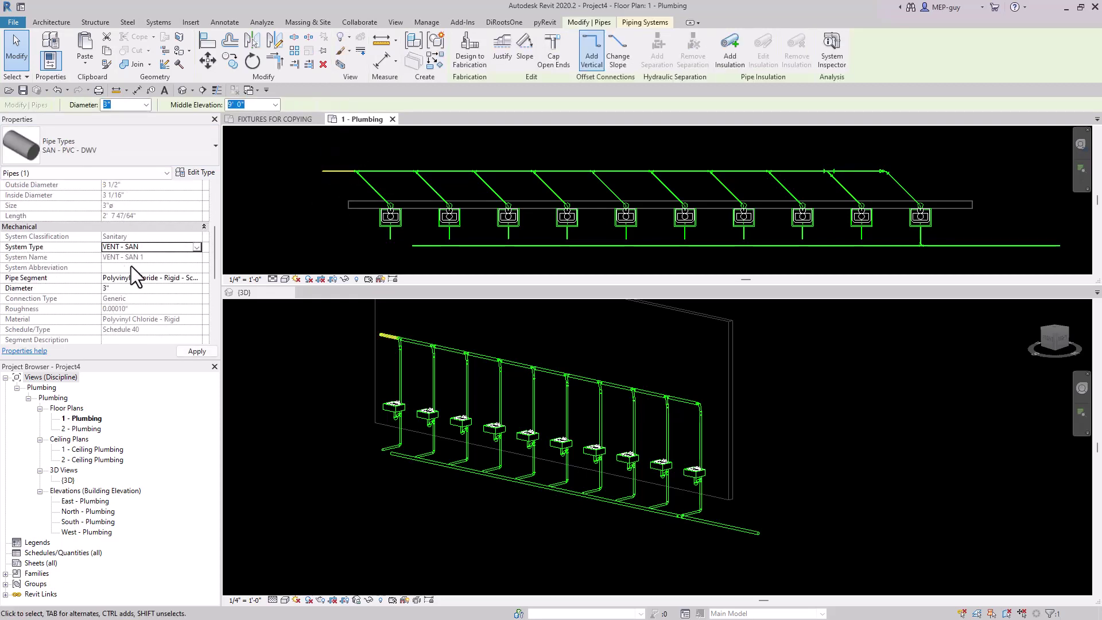
click(310, 197)
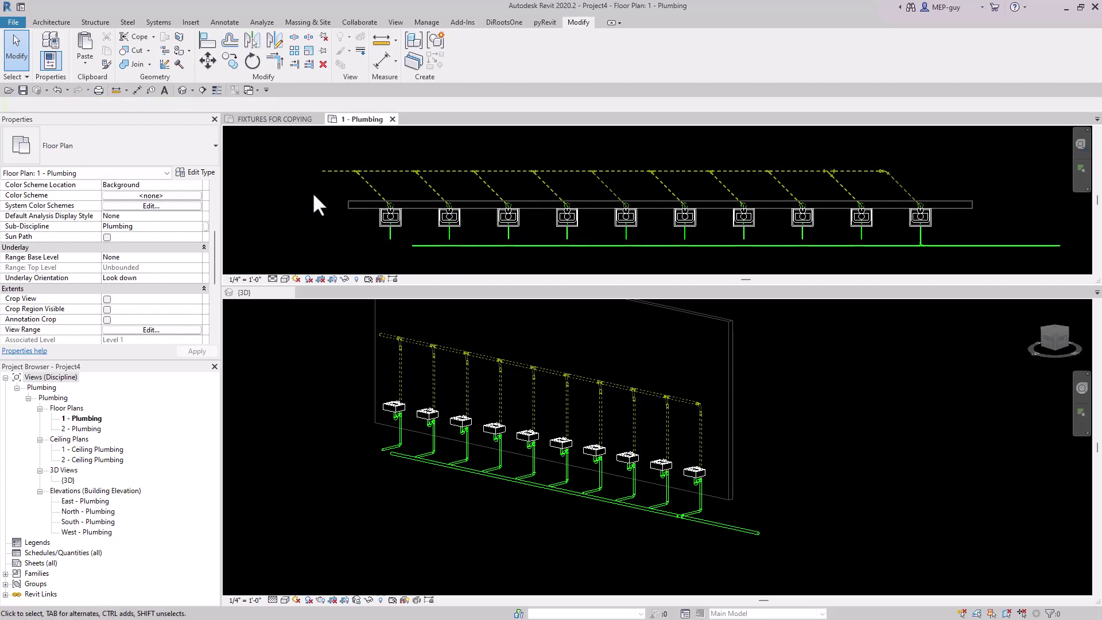
Change the pipe type of the whole connected vent network to VENT - PVC.
key(Tab)
click(340, 175)
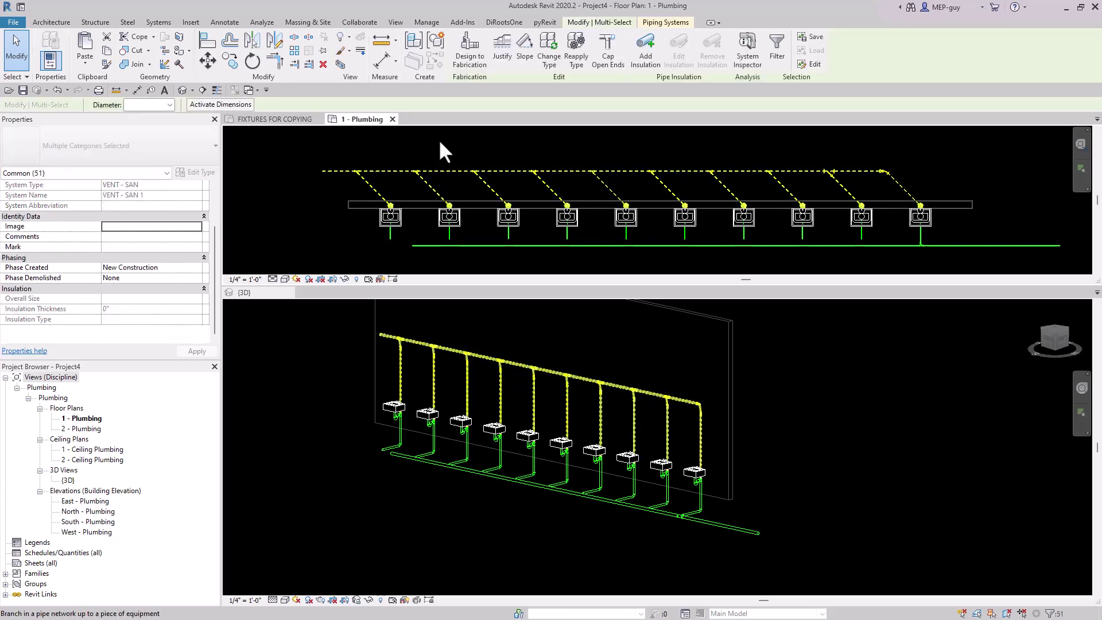
click(557, 49)
click(163, 146)
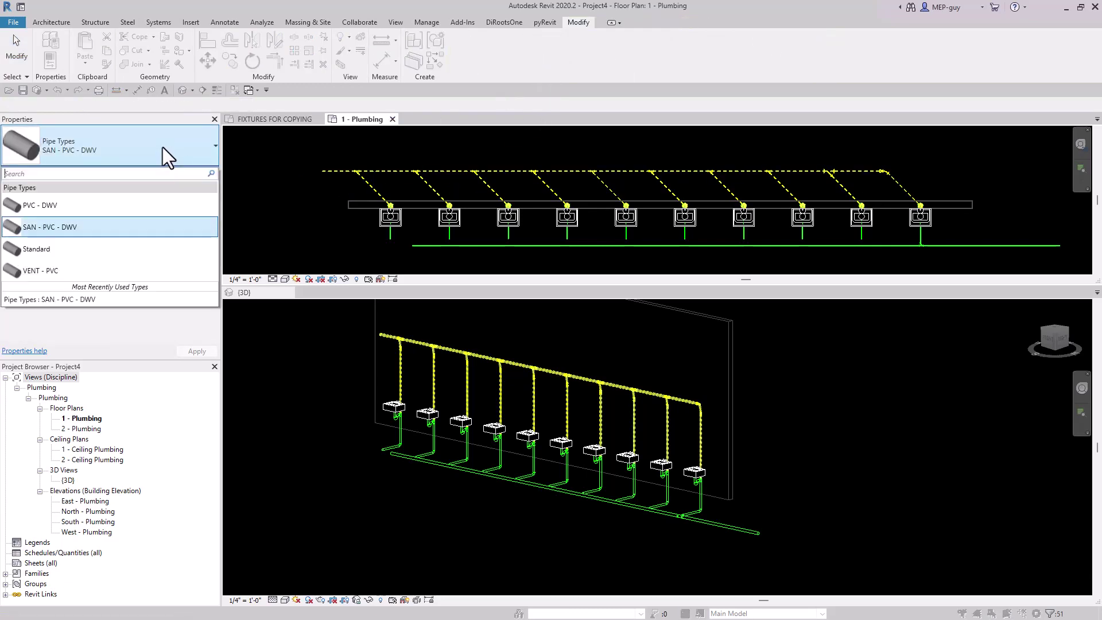
click(60, 268)
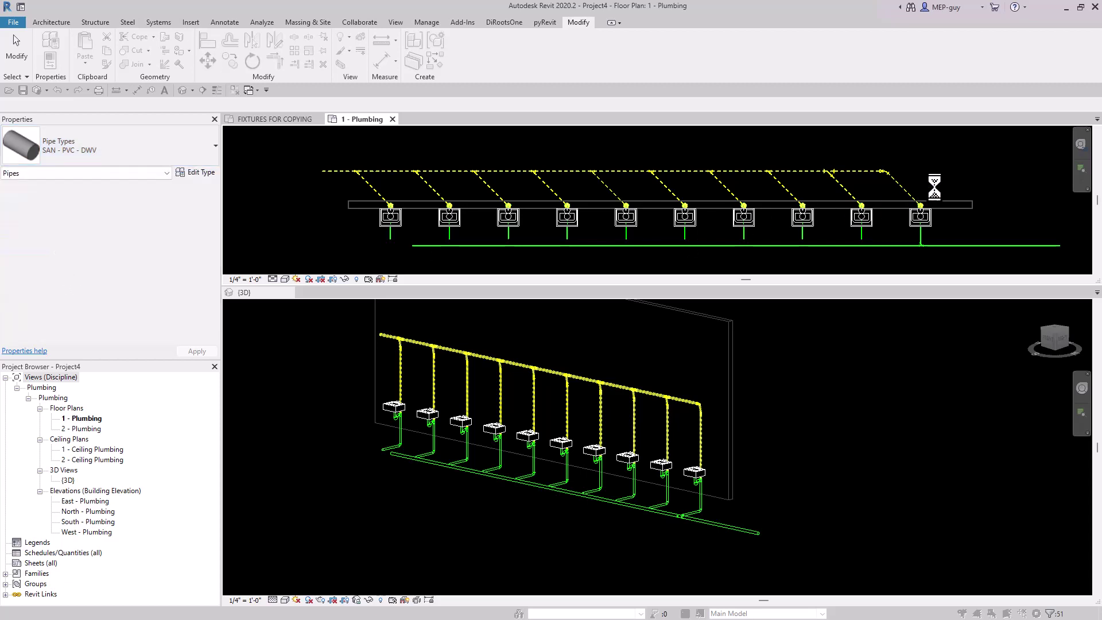
click(616, 259)
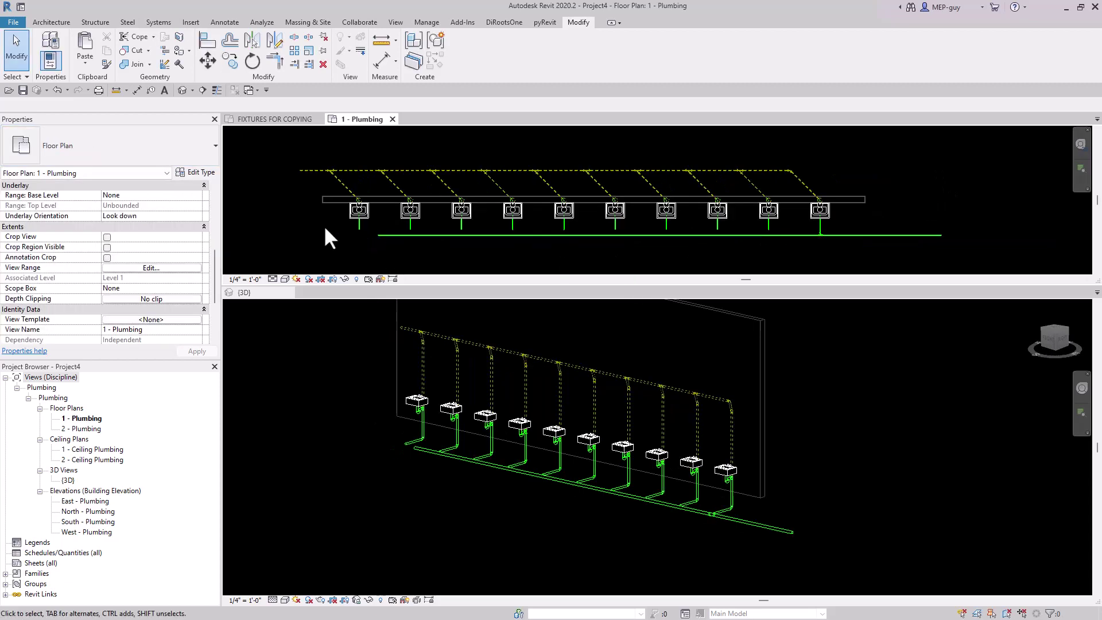
Replace the sanitary main with a 2" pipe about 52' 6" long, drawn from the opposite end lavatory's open branch across all branch ends.
drag(325, 225, 981, 255)
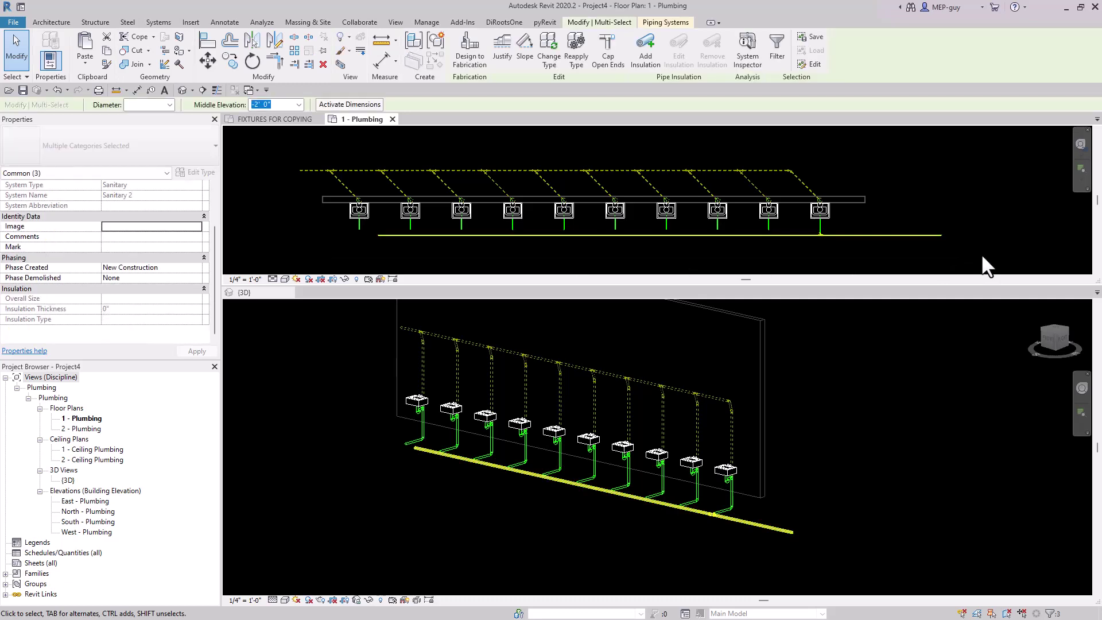
key(Delete)
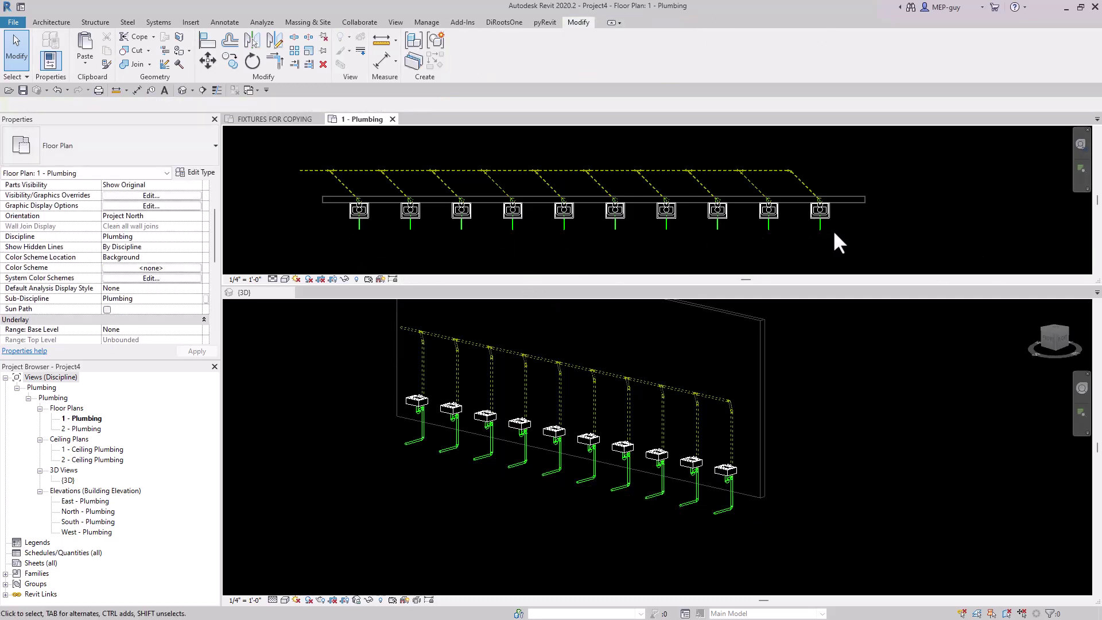
click(358, 229)
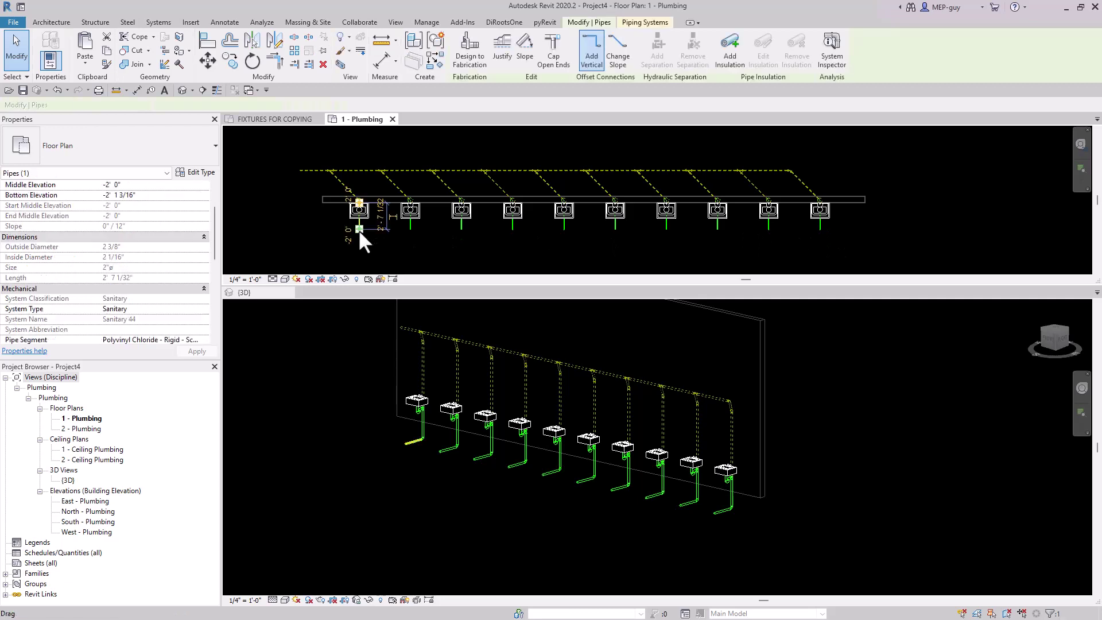
right_click(357, 228)
click(396, 285)
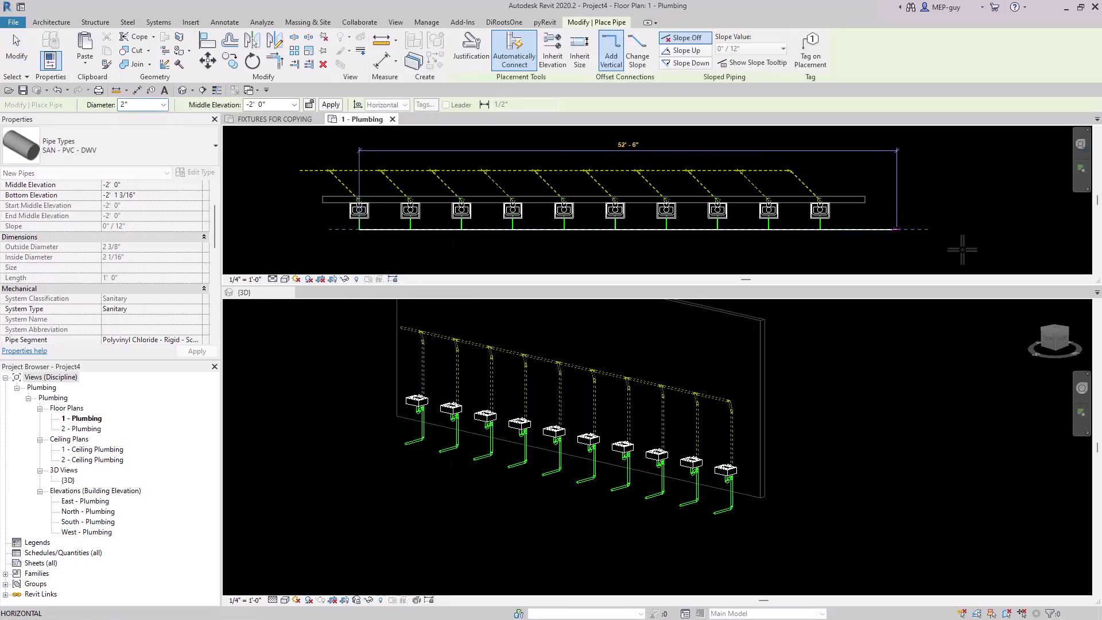
click(897, 228)
key(Escape)
key(Escape)
Set the diameter of the whole sanitary main and its fittings to 3".
scroll(346, 229, up, 3)
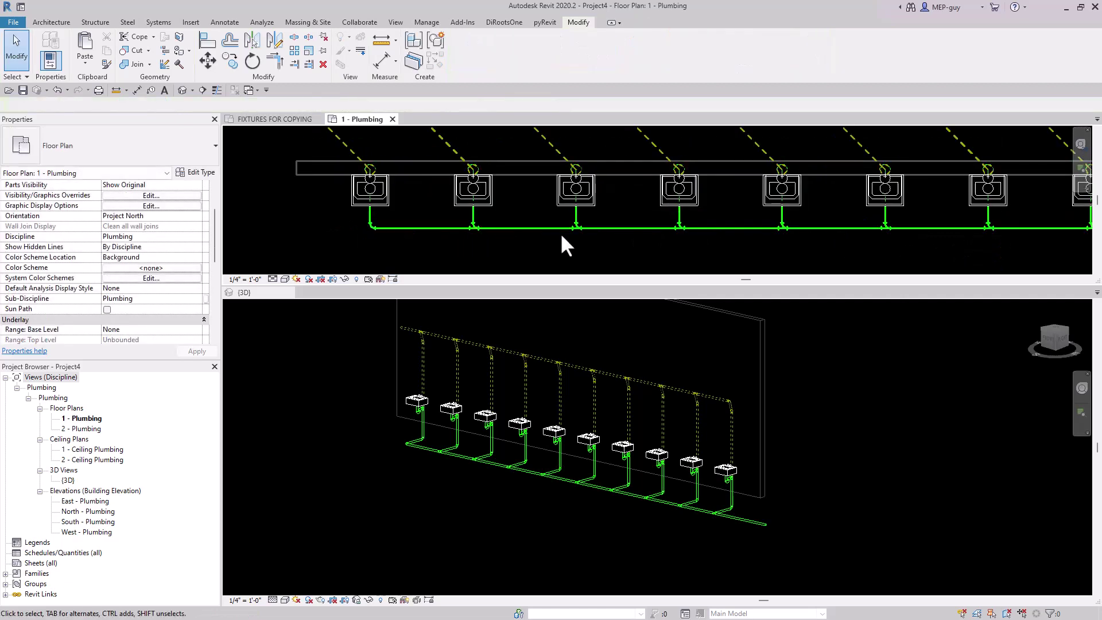
scroll(343, 235, down, 1)
scroll(345, 239, down, 2)
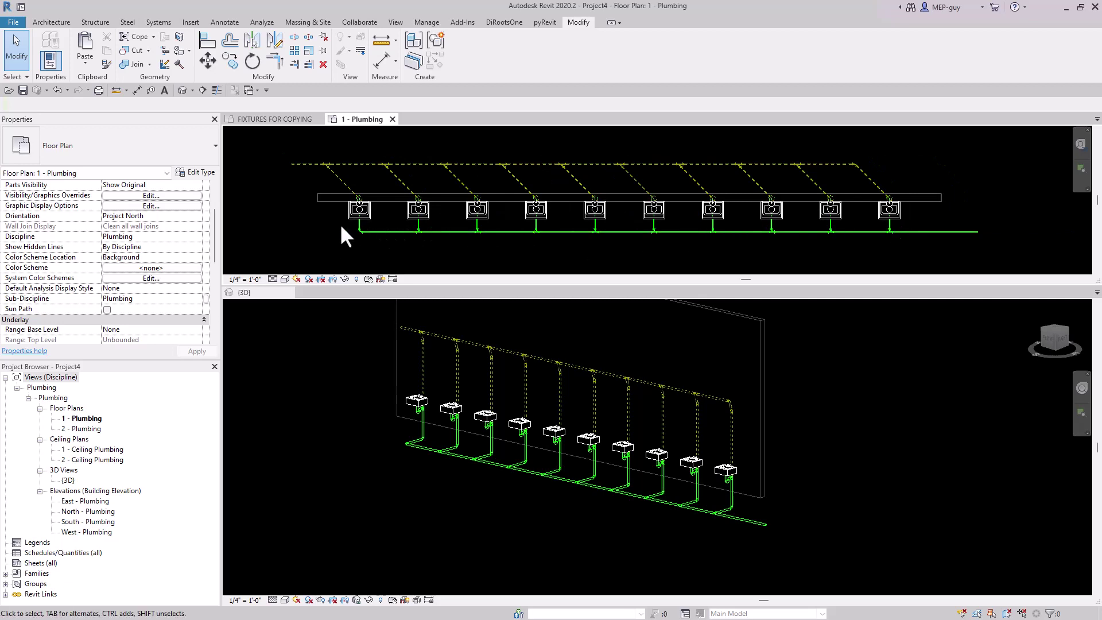
drag(340, 223, 1001, 244)
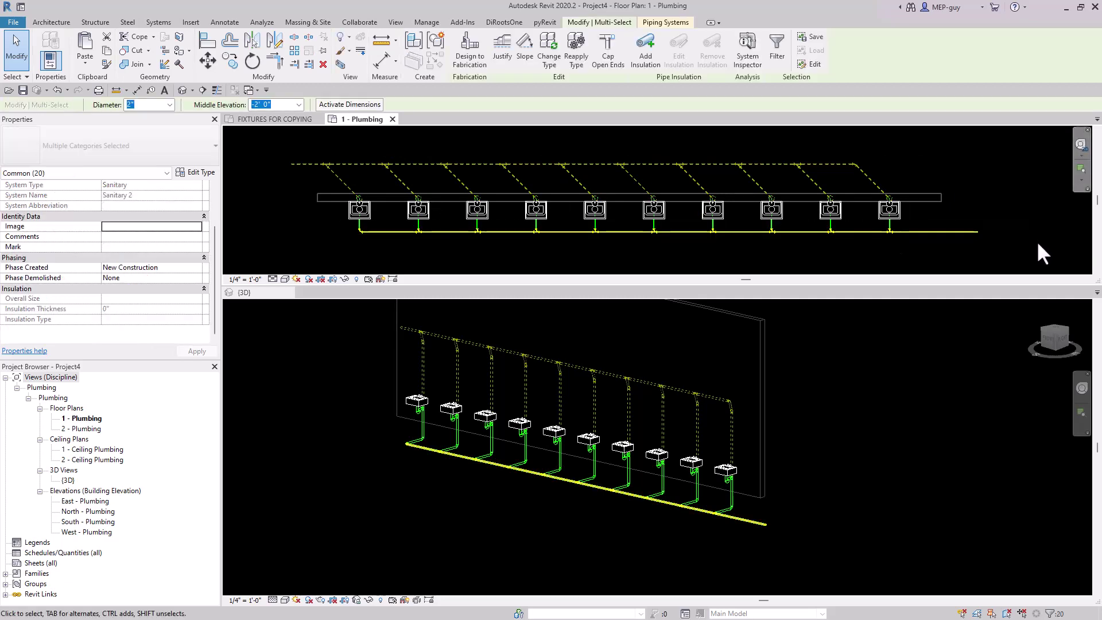
click(170, 105)
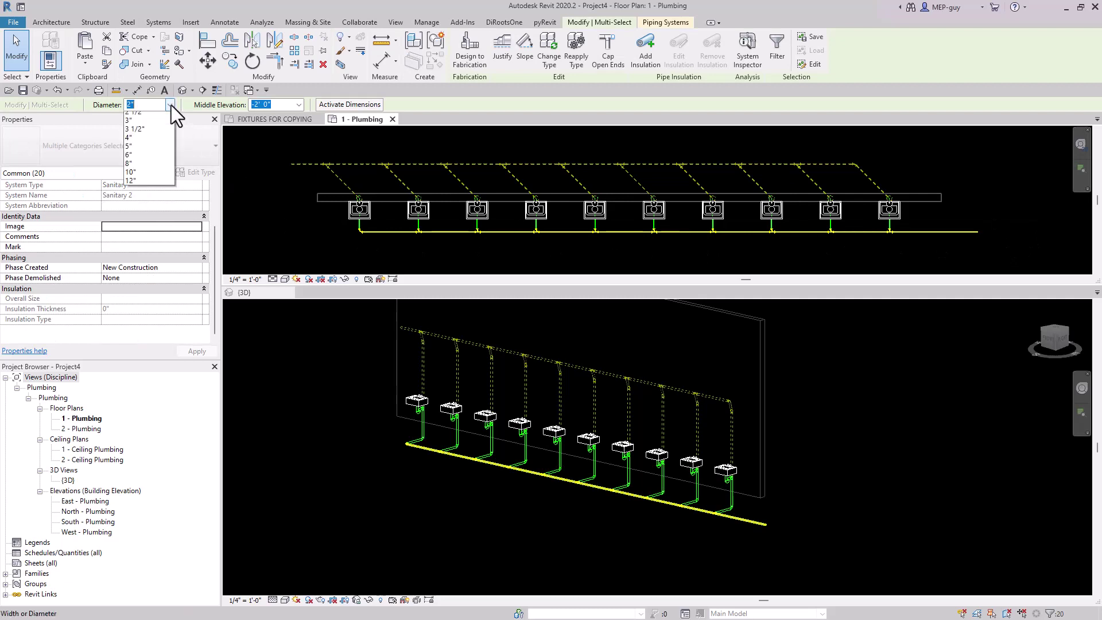
click(554, 263)
Examine the wye fittings joining the lavatory branches to the resized sanitary main, in plan and in 3D.
scroll(476, 223, up, 5)
click(804, 468)
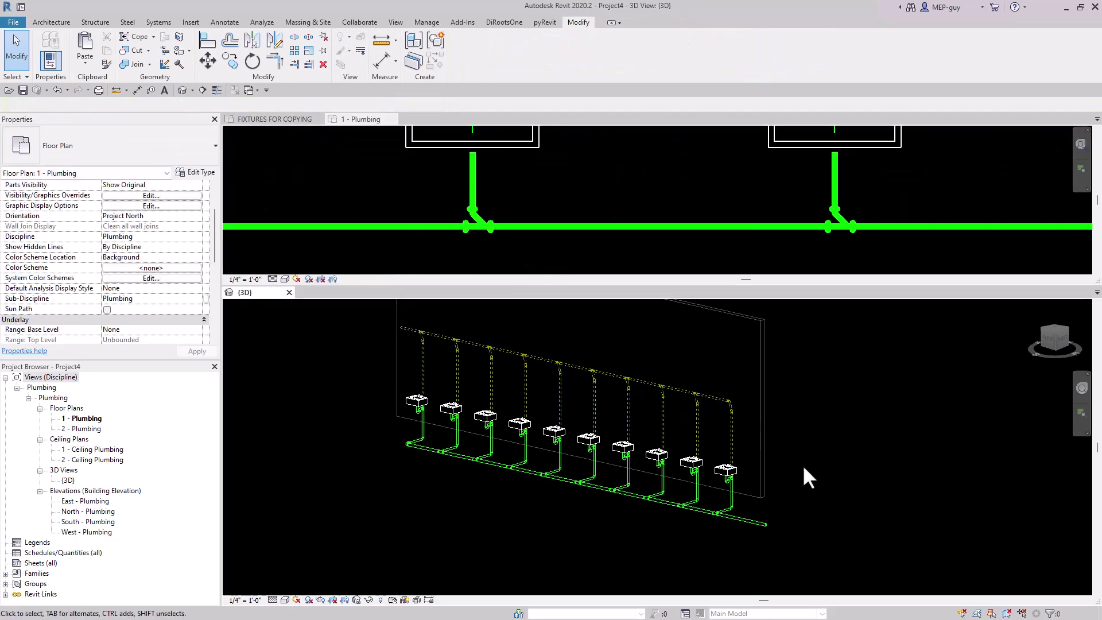
shift+middle_drag(805, 443, 811, 541)
scroll(637, 462, up, 5)
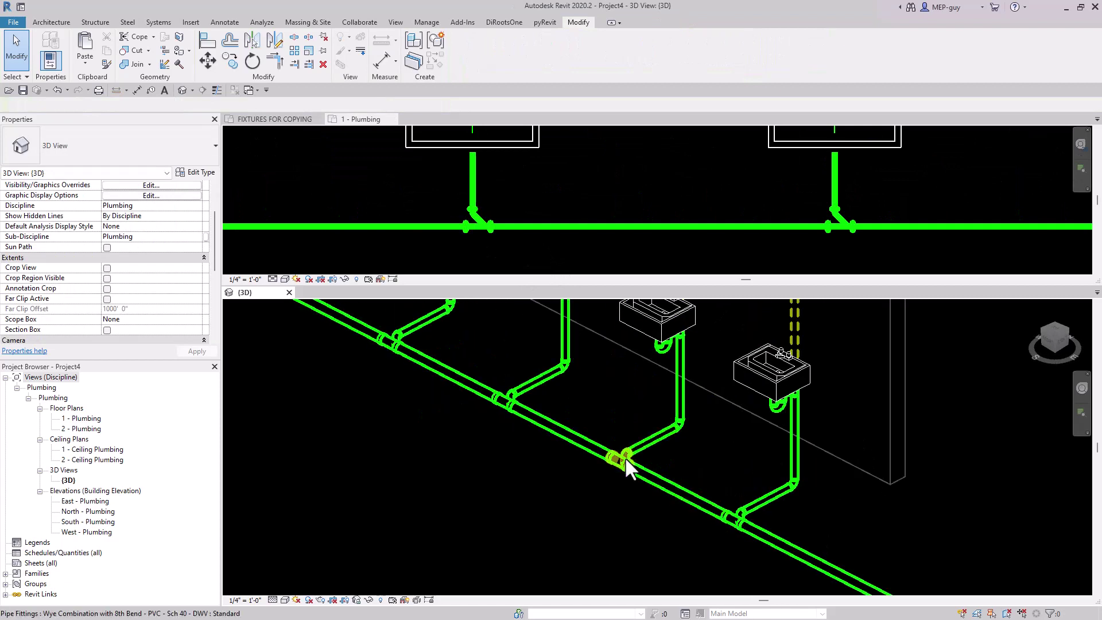
click(623, 458)
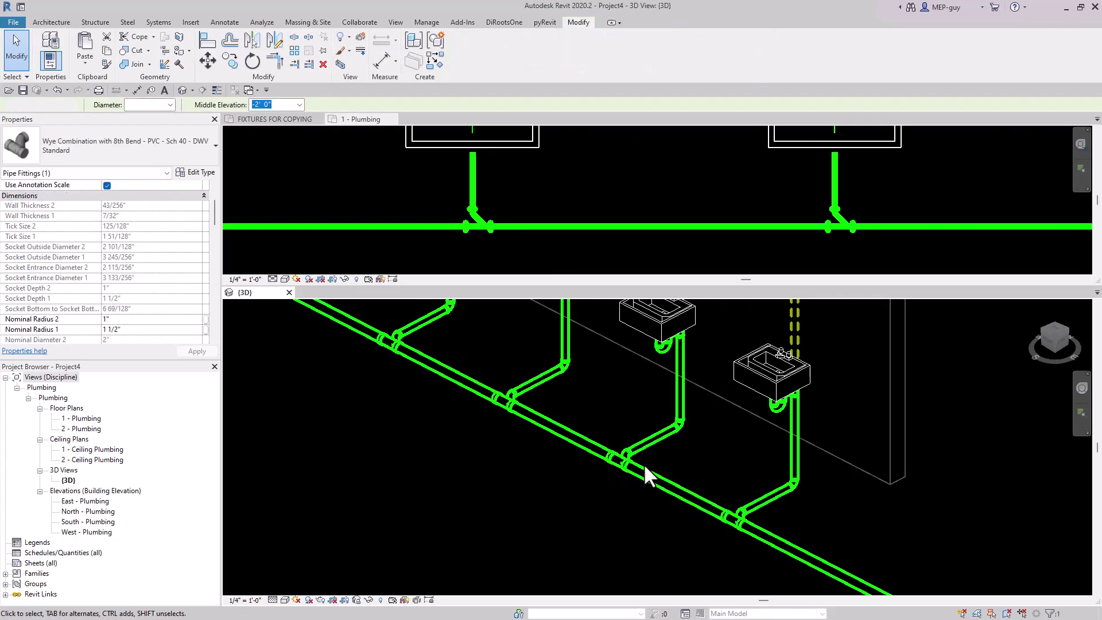
key(Escape)
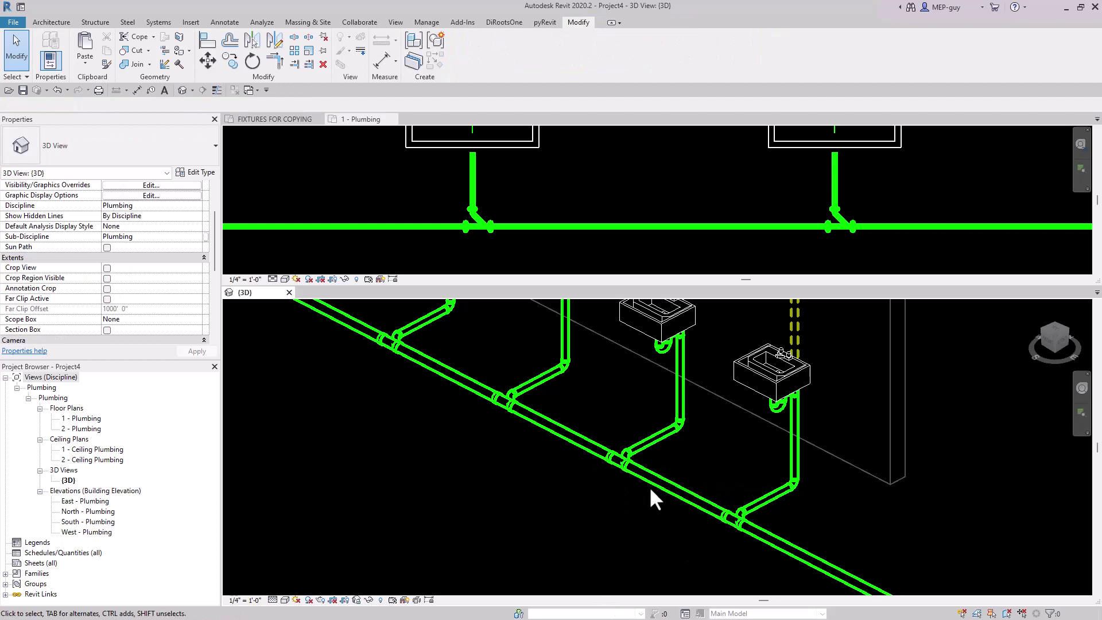
scroll(649, 488, down, 6)
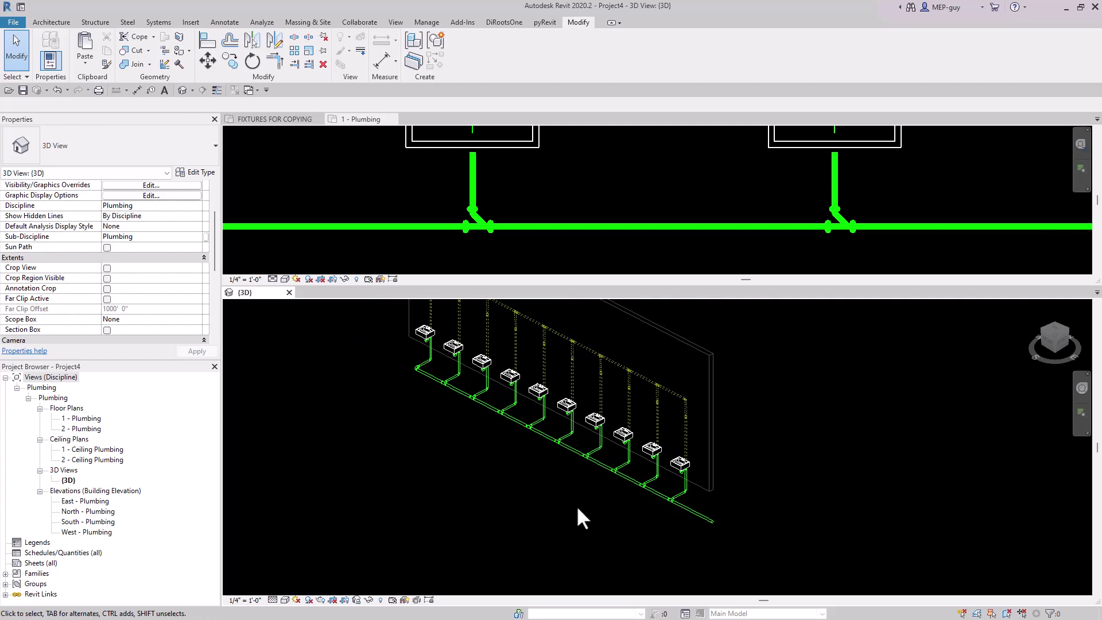
middle_drag(559, 484, 583, 521)
Move the connected sanitary main a short distance farther out from the lavatory row in the floor plan.
click(608, 195)
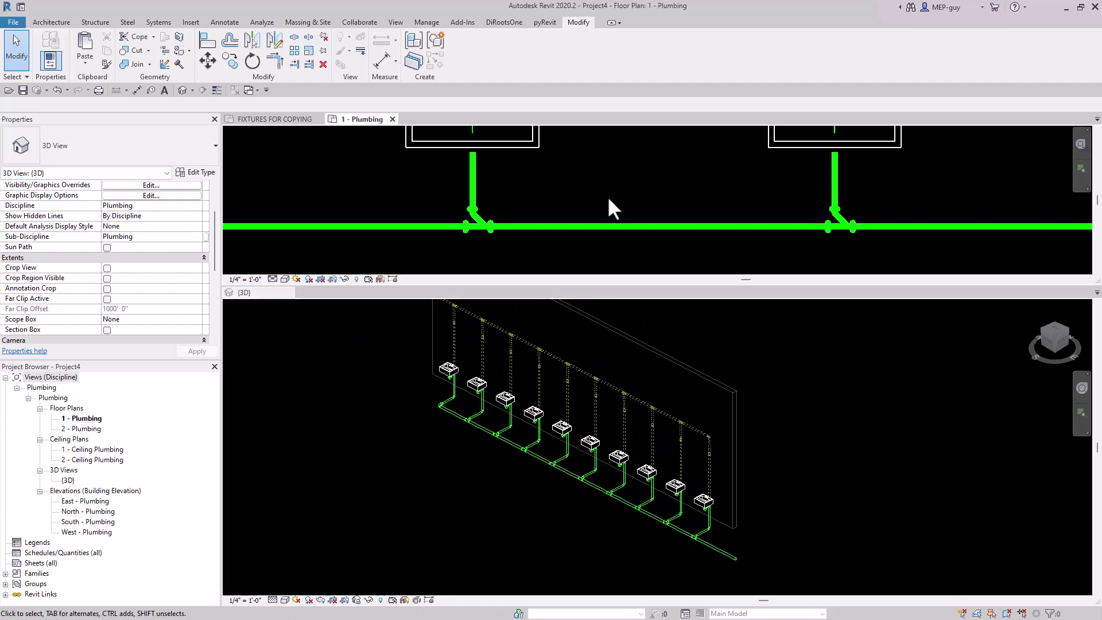
scroll(595, 210, down, 5)
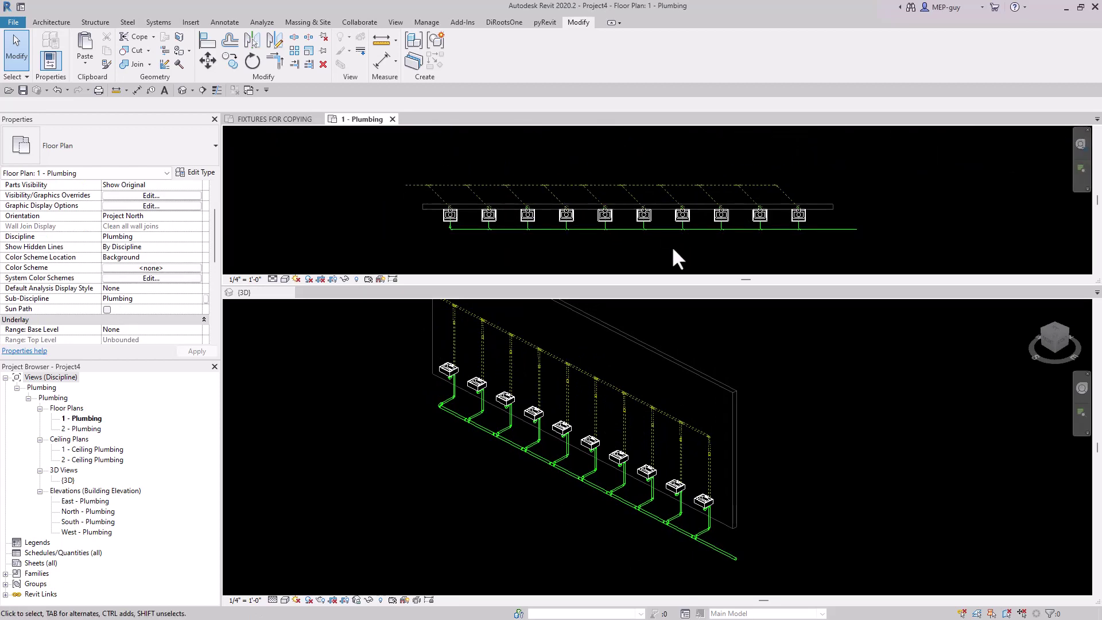
click(665, 240)
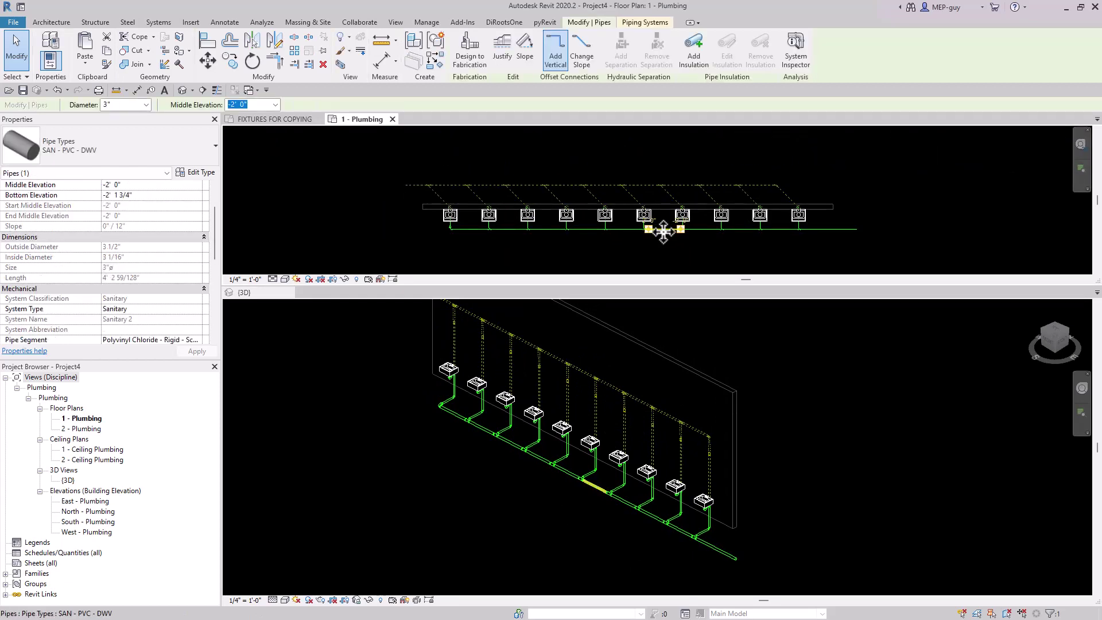
drag(663, 233, 667, 239)
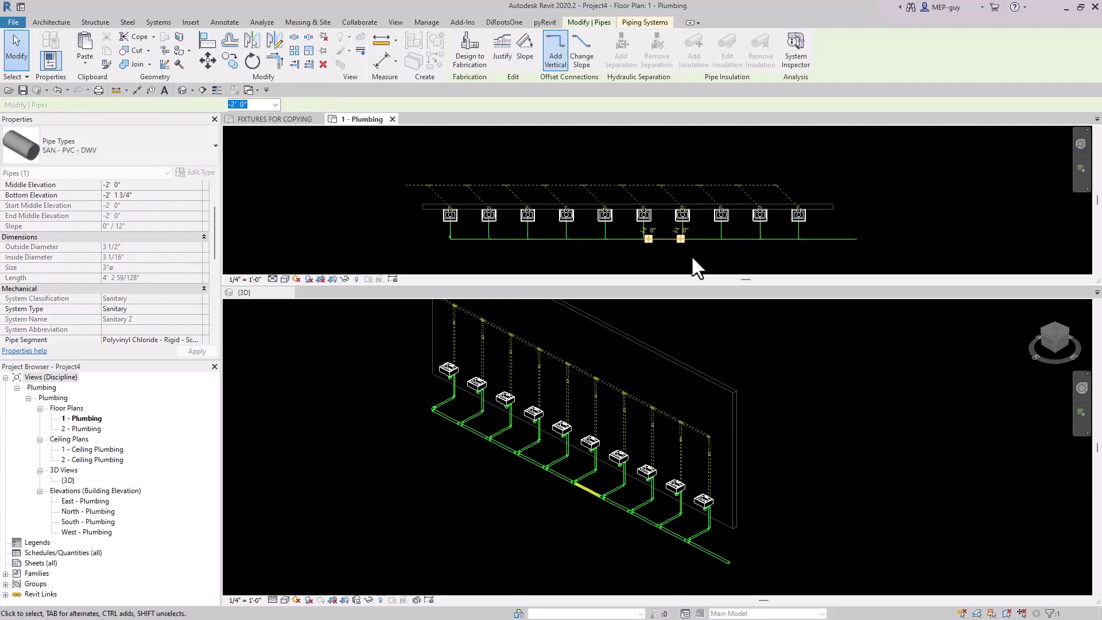
click(708, 257)
key(z)
key(a)
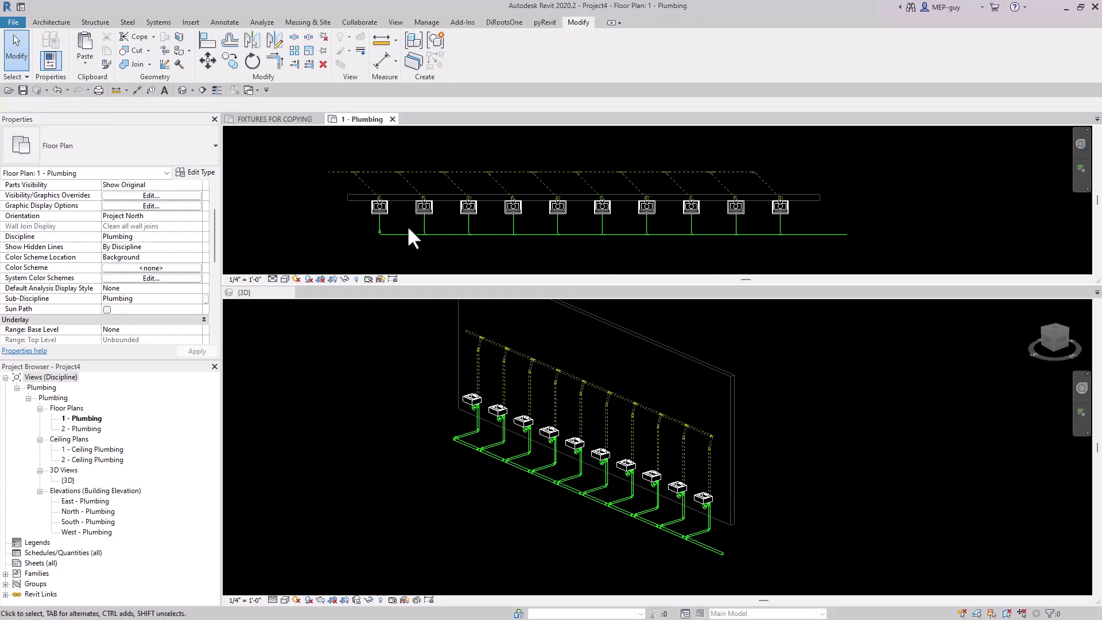
click(838, 365)
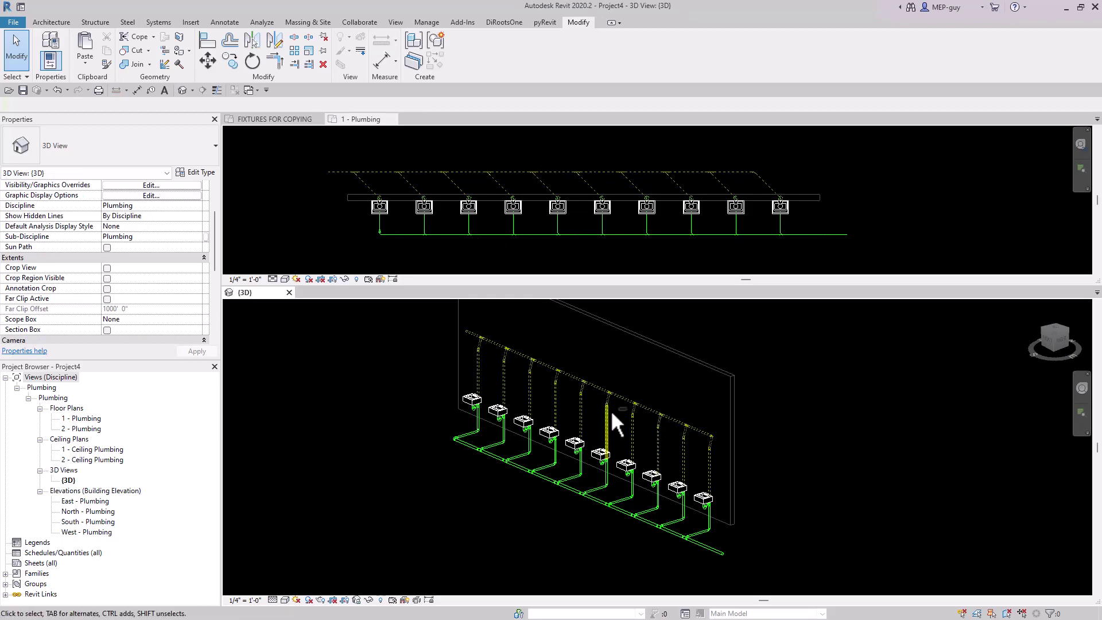
shift+middle_drag(611, 410, 631, 442)
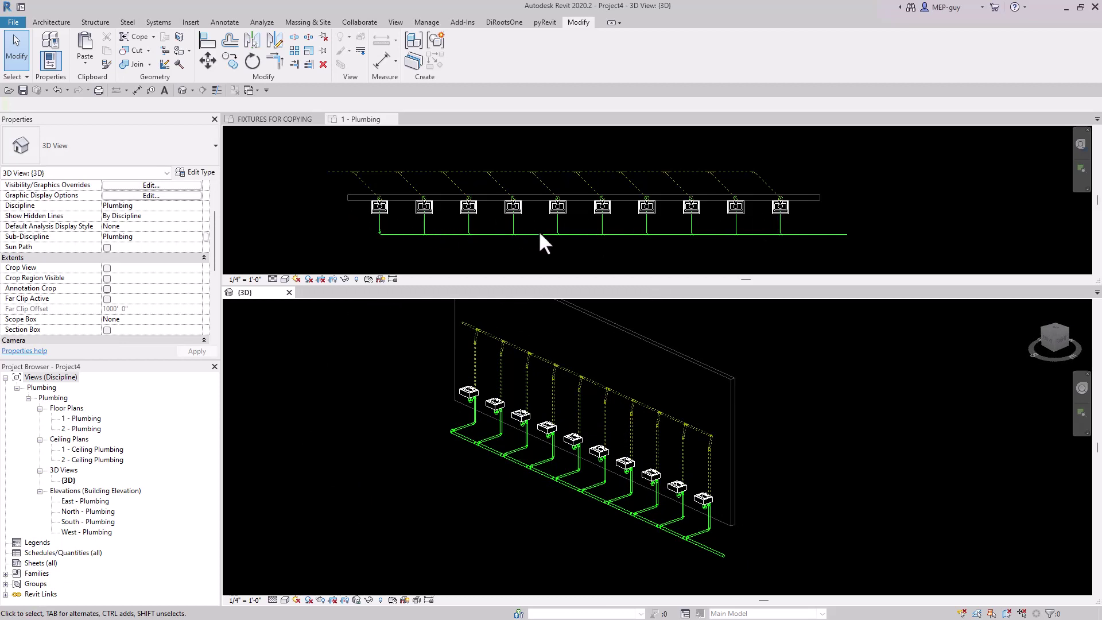
Delete the vent main, the other nine lavatory connections and the sanitary main along them, keeping only the end lavatory's connection.
click(556, 256)
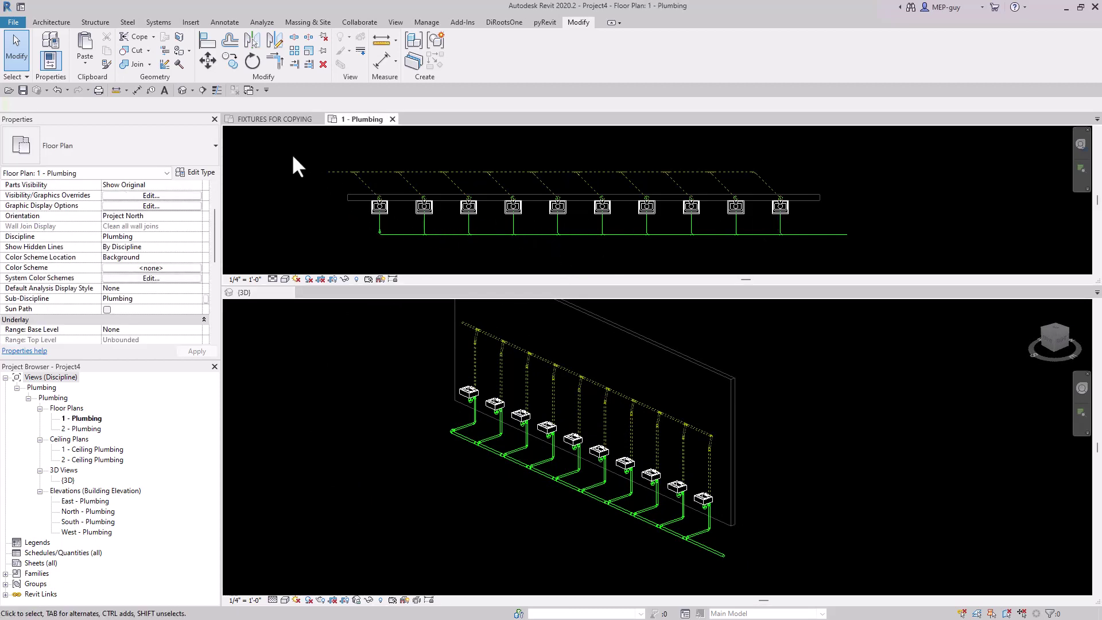
drag(289, 155, 761, 258)
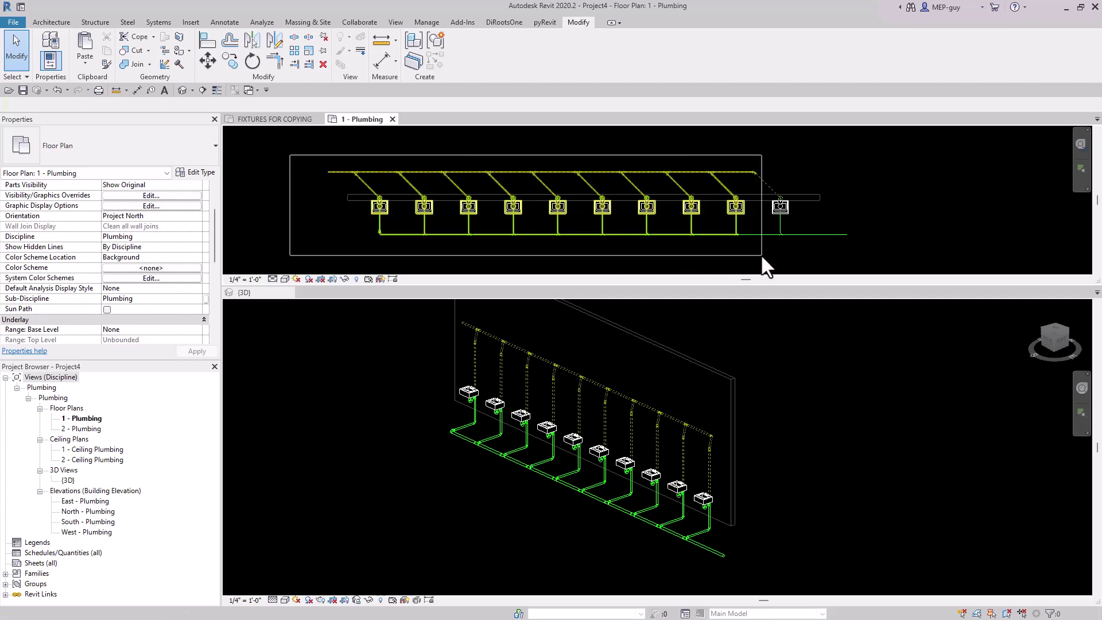
key(Delete)
Redirect the remaining 9' 0" high diagonal vent branch toward the lavatory side of the wall, about 2' 9 3/4" long.
click(762, 175)
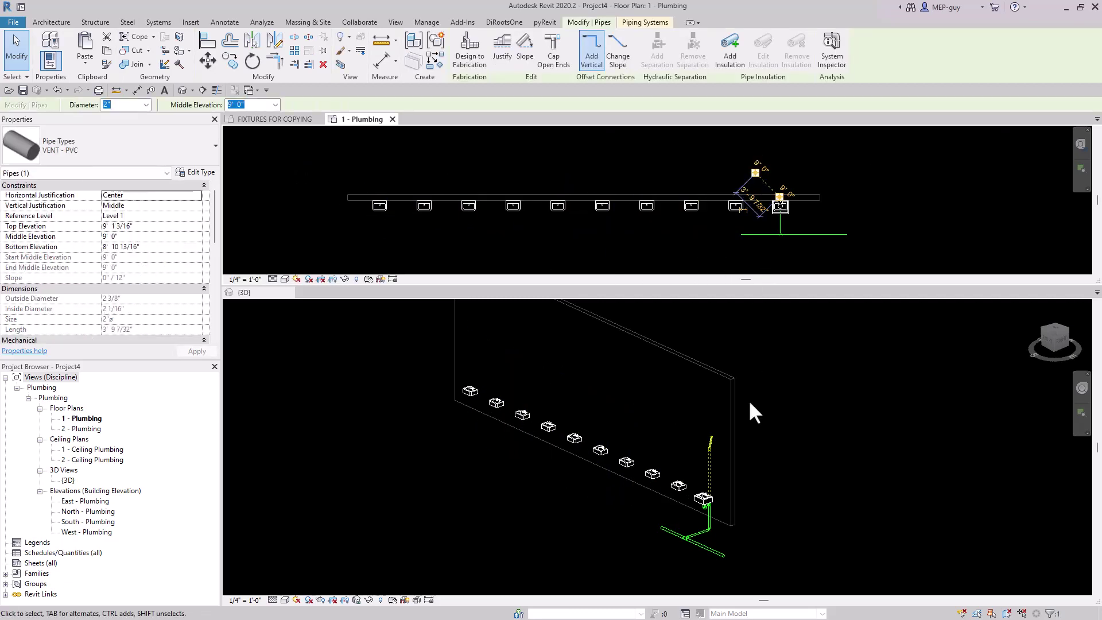
scroll(768, 201, up, 2)
right_click(789, 196)
click(815, 214)
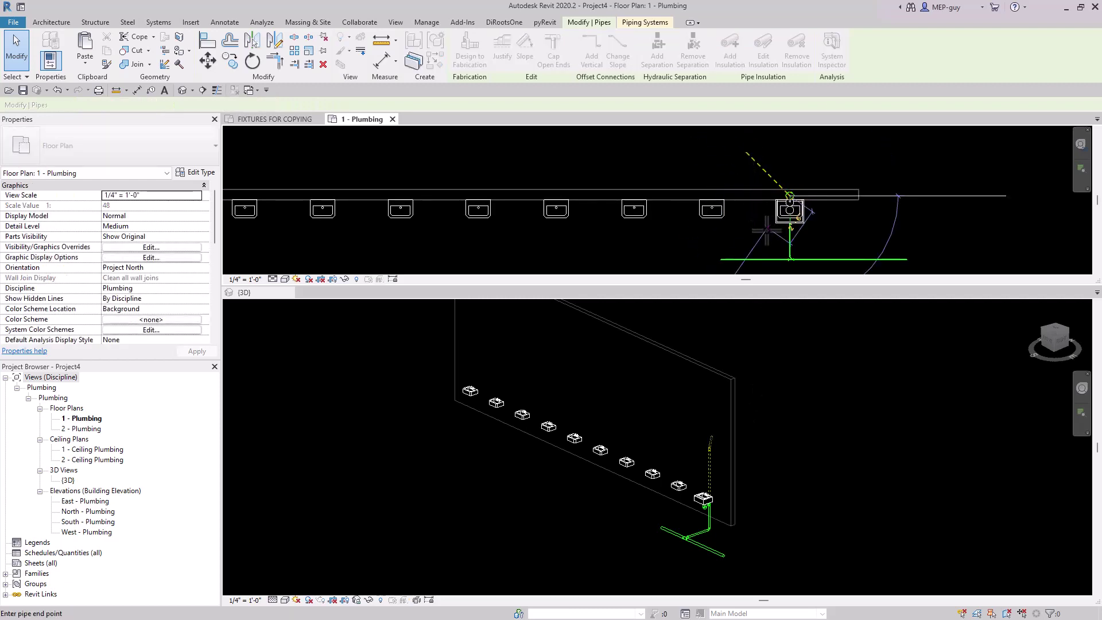
key(Escape)
key(Escape)
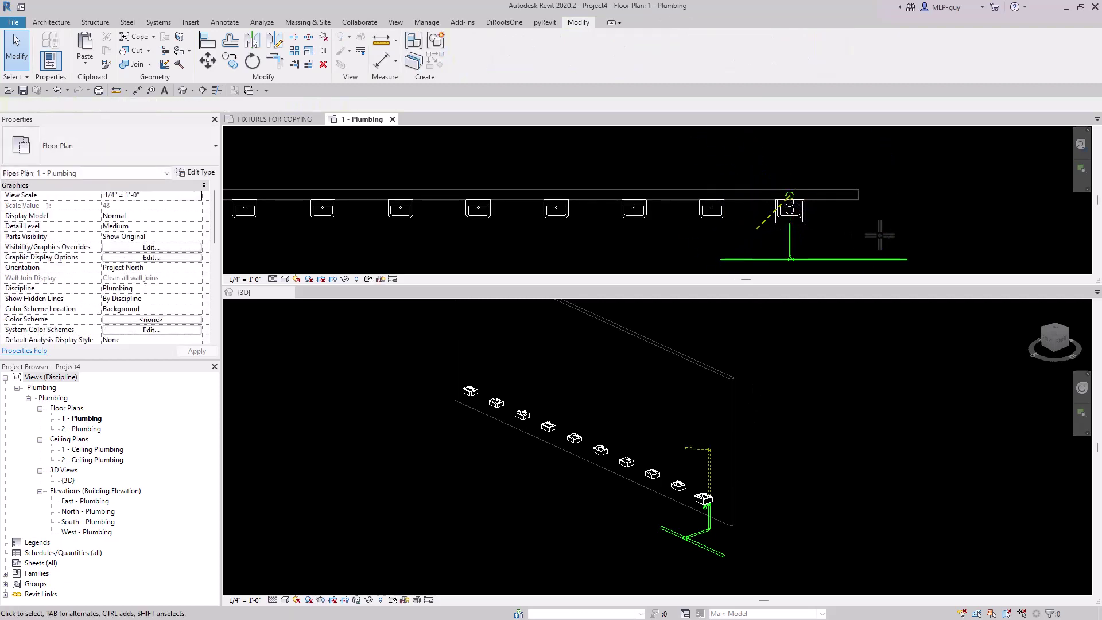
Array the end lavatory's complete connection as 10 ungrouped items along the row, using the spacing between adjacent lavatories.
middle_drag(894, 251, 915, 227)
scroll(895, 230, down, 2)
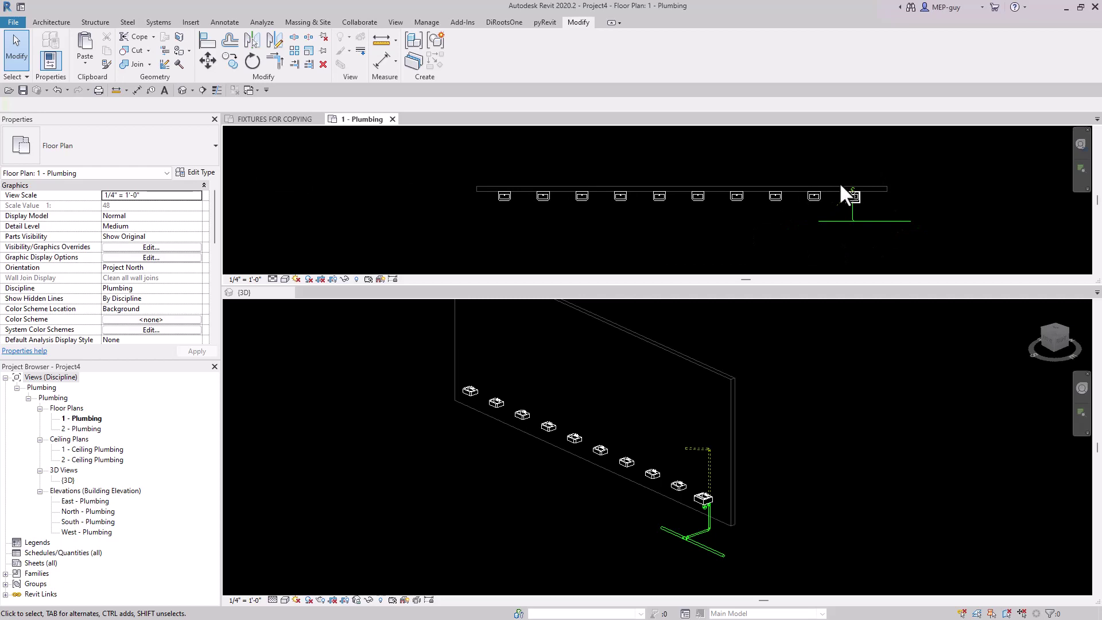
scroll(840, 185, up, 2)
drag(821, 165, 910, 239)
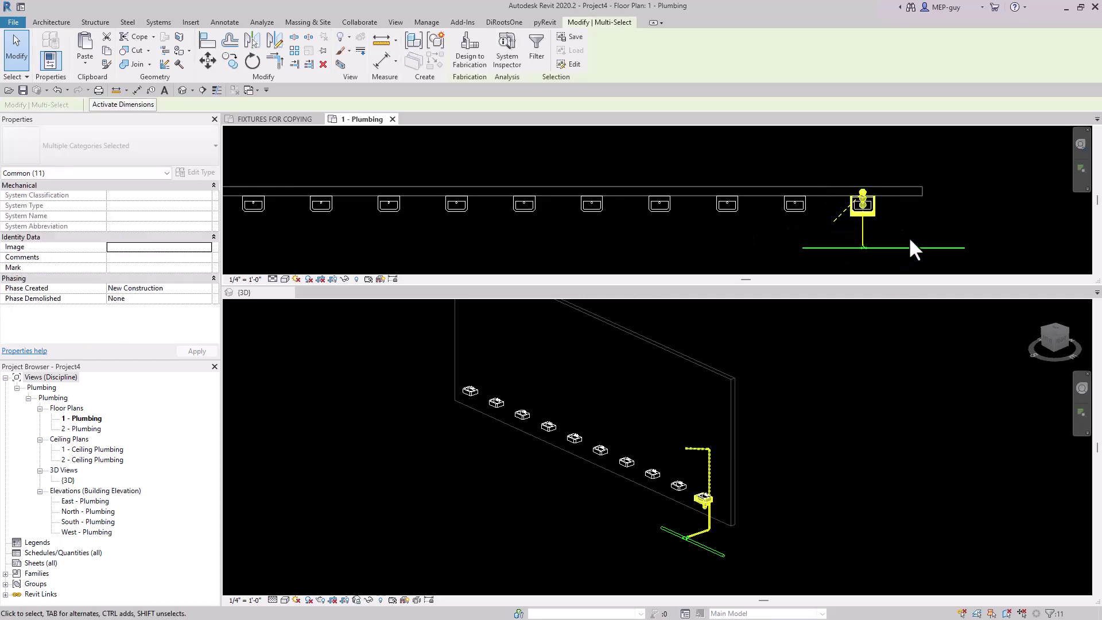
click(294, 50)
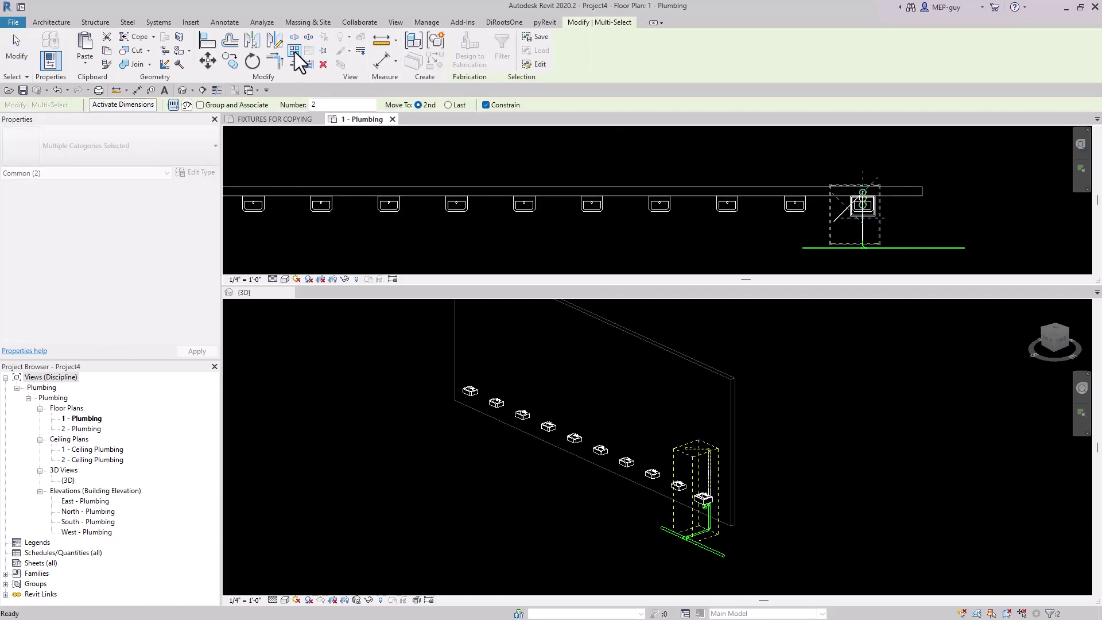
double_click(315, 104)
text(10)
scroll(815, 193, up, 5)
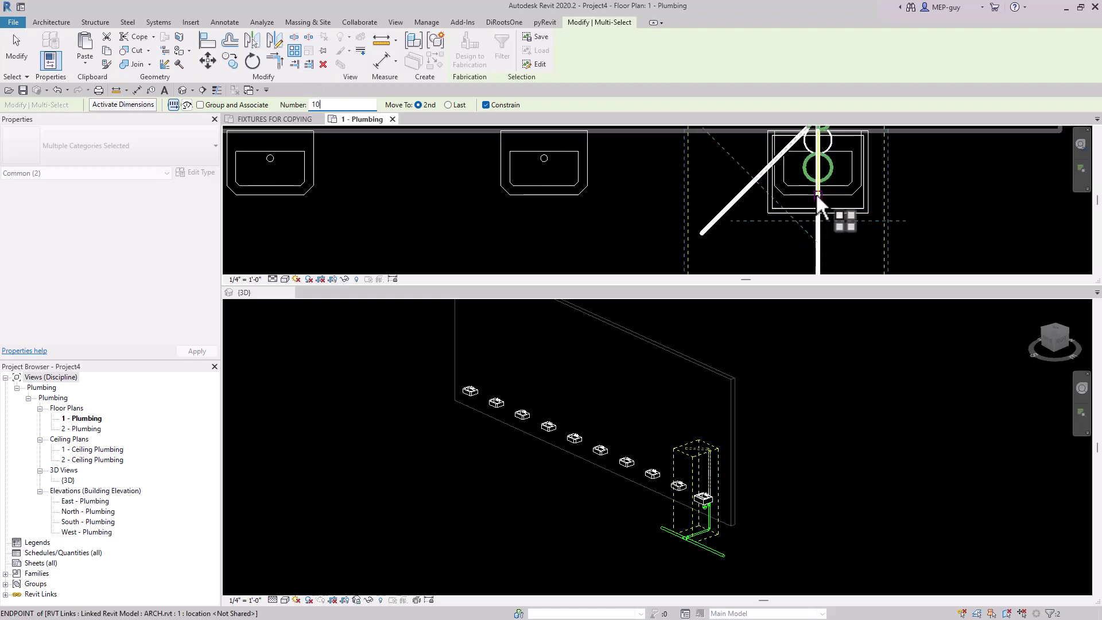
click(815, 193)
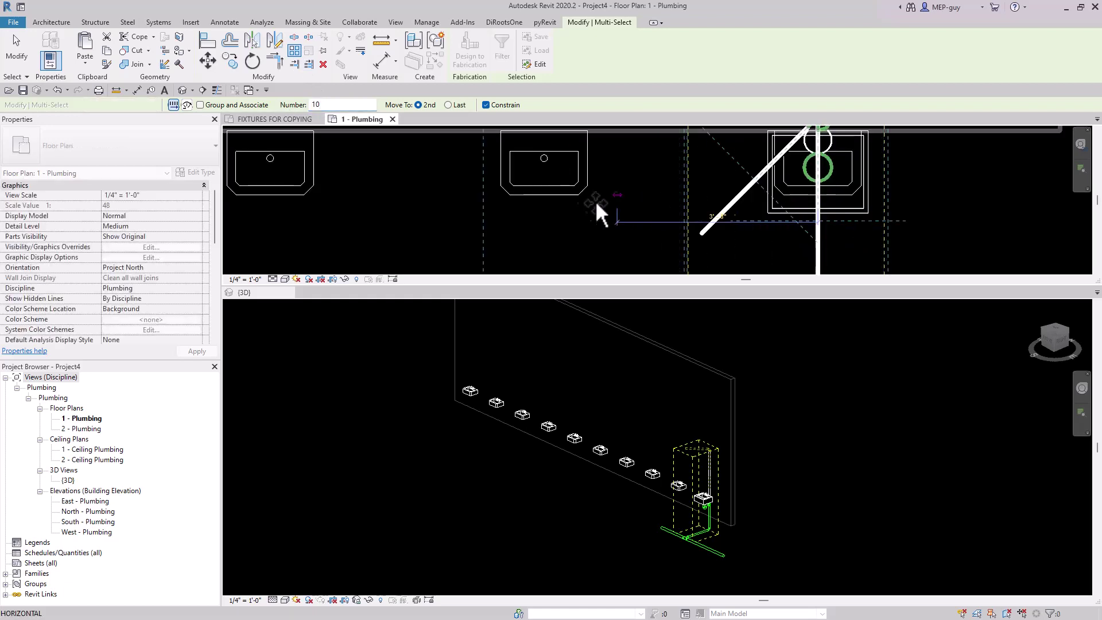
click(701, 226)
scroll(721, 191, down, 3)
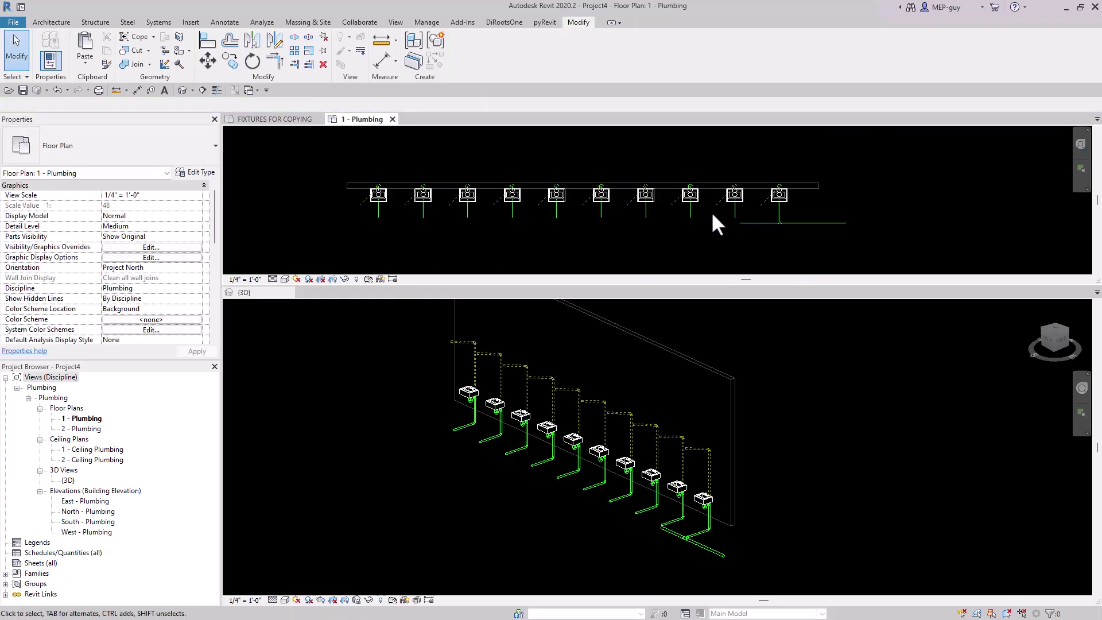
Delete the leftover piece of sanitary main and its fitting at the end lavatory's branch.
scroll(715, 211, up, 2)
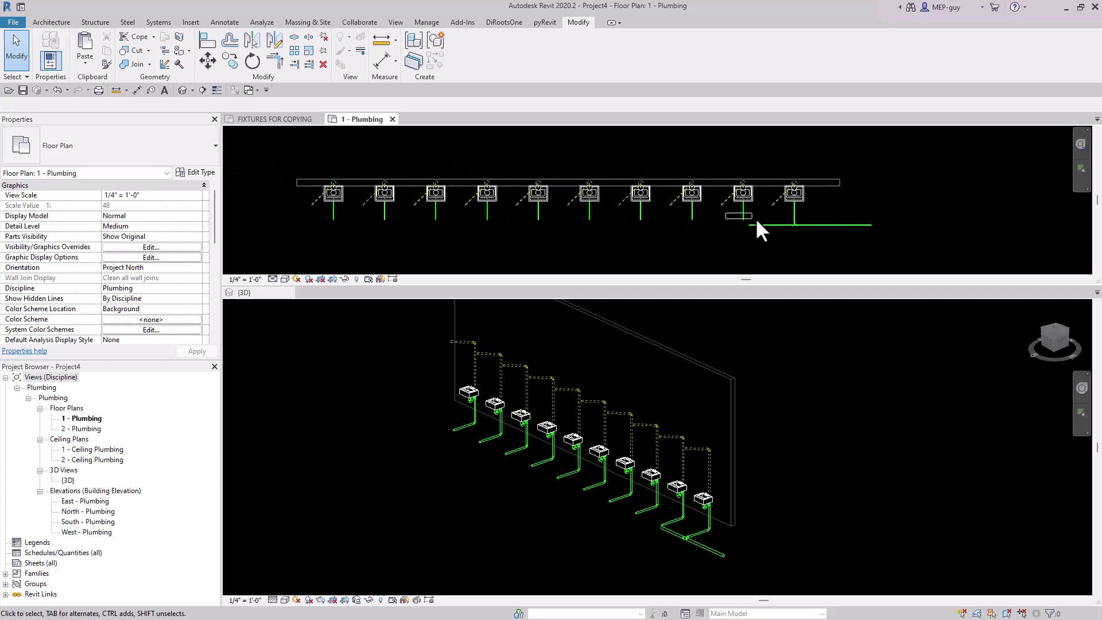
drag(755, 220, 887, 240)
key(Delete)
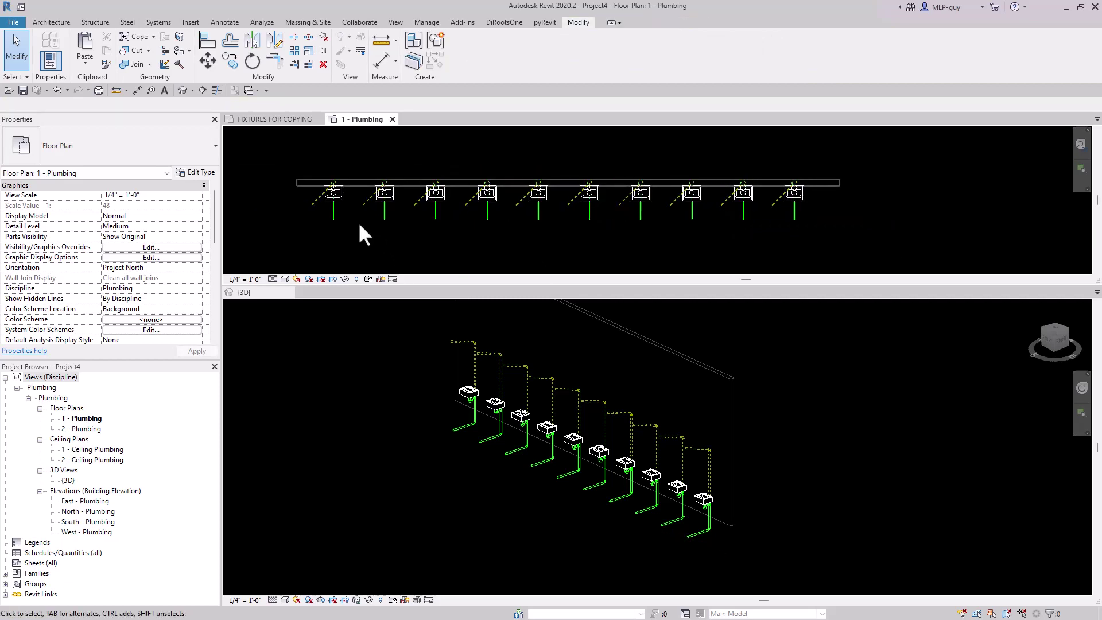
Draw a 2" SAN - PVC - DWV main from the opposite end lavatory's open branch across all branch ends and past the last lavatory.
click(332, 219)
right_click(331, 218)
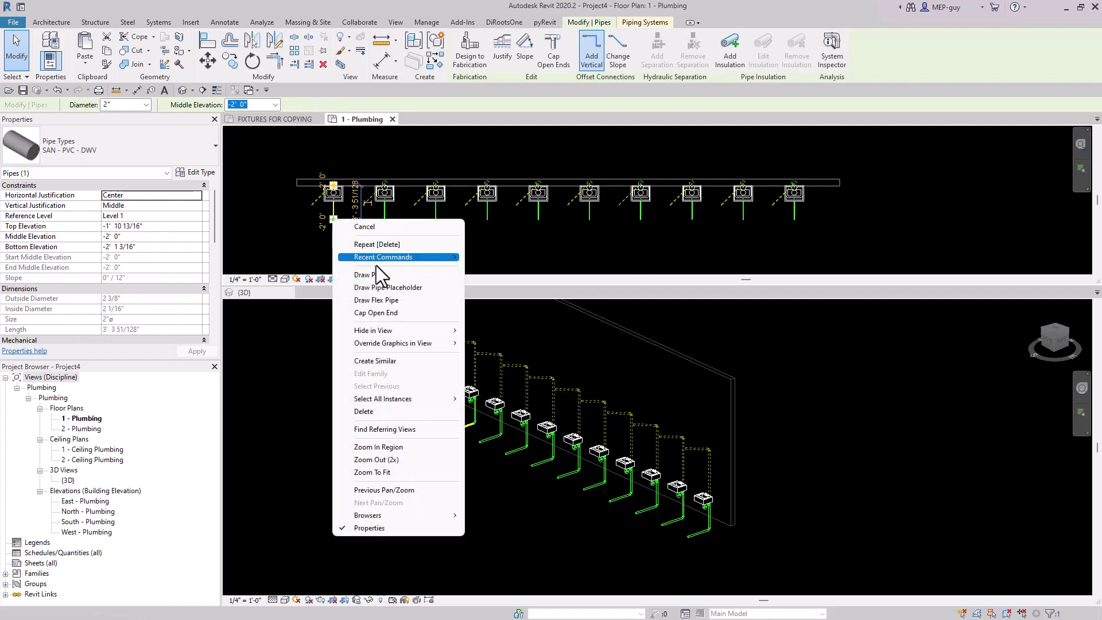
click(370, 275)
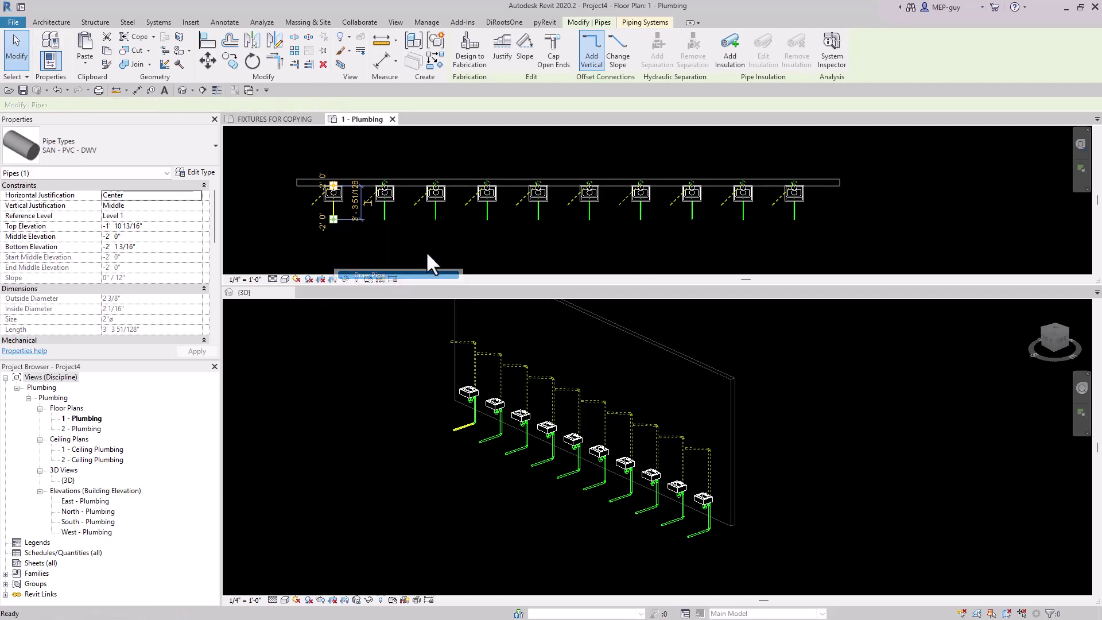
click(955, 238)
key(Escape)
key(Escape)
Draw a VENT - PVC main from the end lavatory's diagonal vent branch across the open ends of all the other vent branches.
click(773, 206)
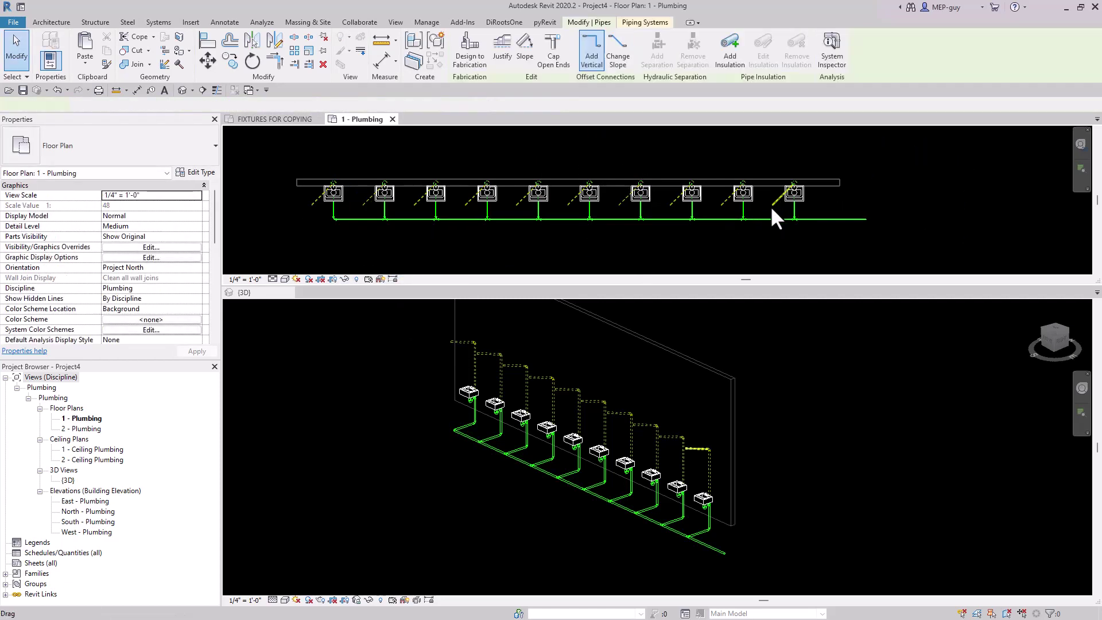
right_click(773, 204)
click(816, 261)
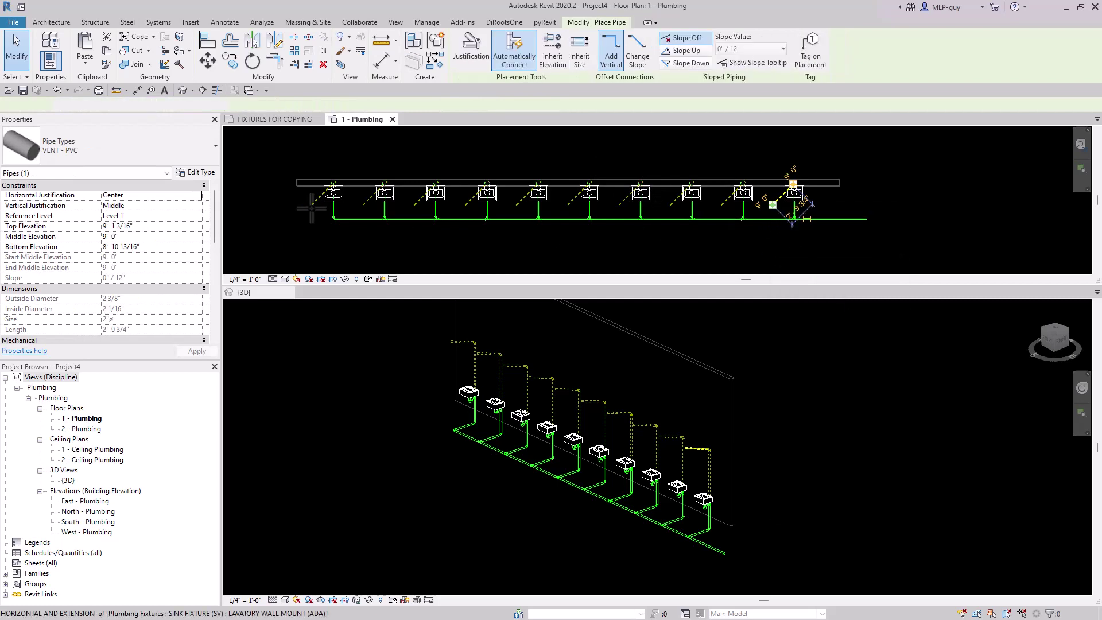
key(Escape)
key(Escape)
scroll(737, 204, up, 5)
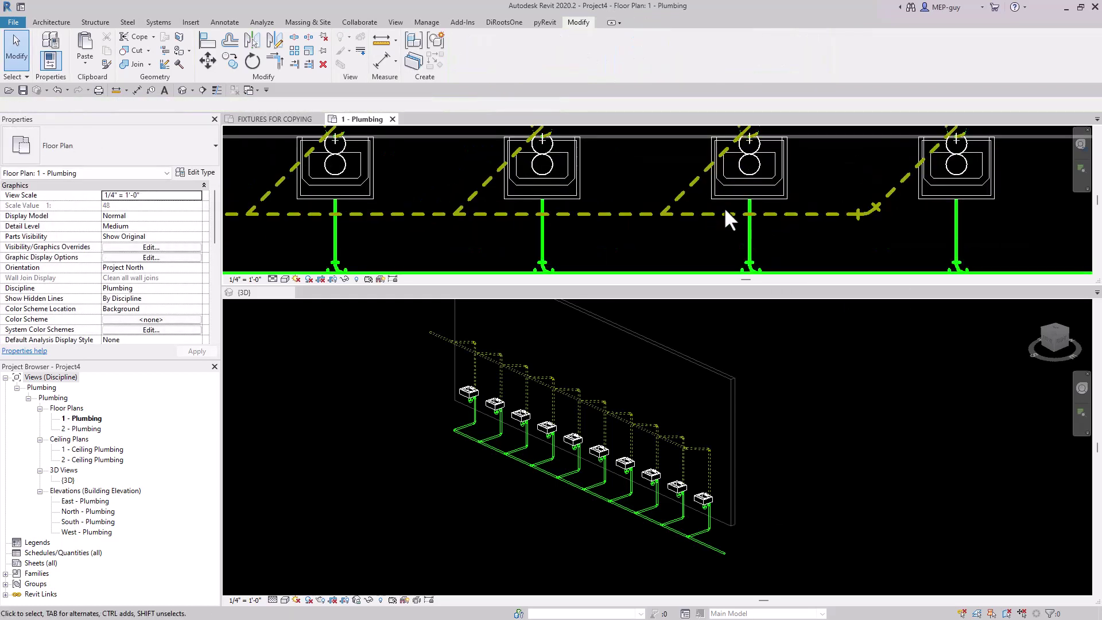
scroll(773, 220, down, 5)
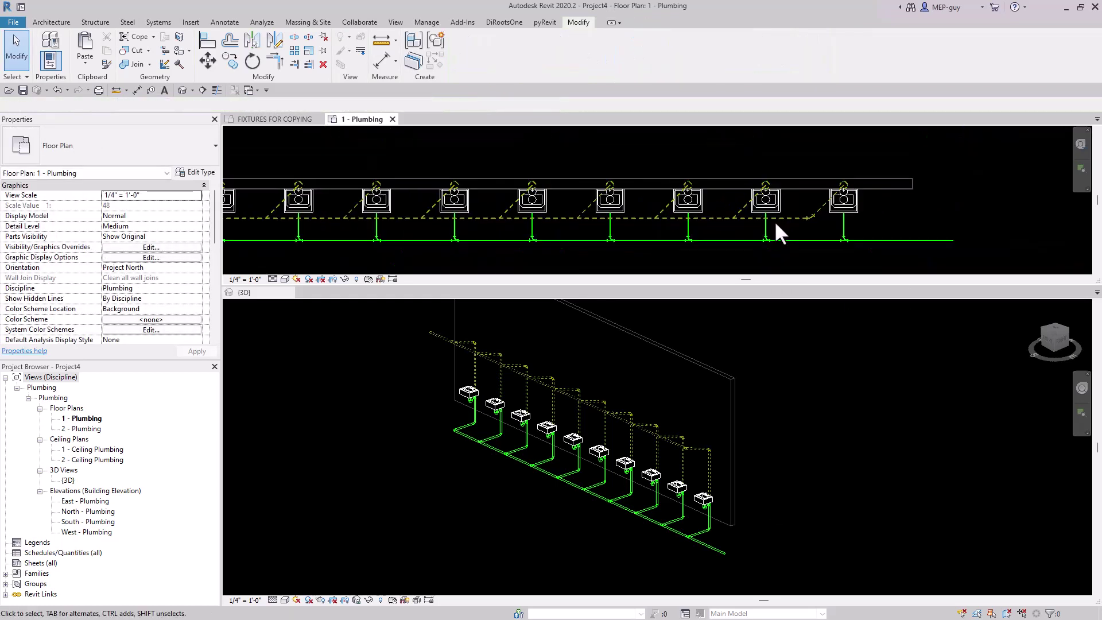
middle_drag(770, 258, 798, 261)
click(308, 63)
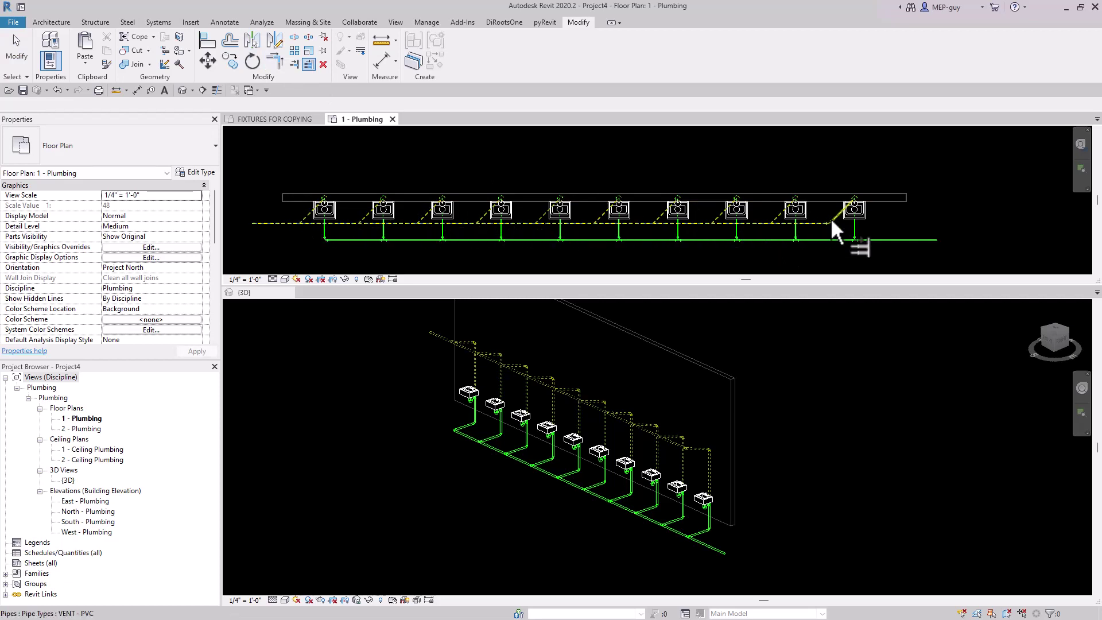
mouse_move(821, 212)
mouse_down()
mouse_move(367, 222)
mouse_move(270, 210)
mouse_up()
key(Escape)
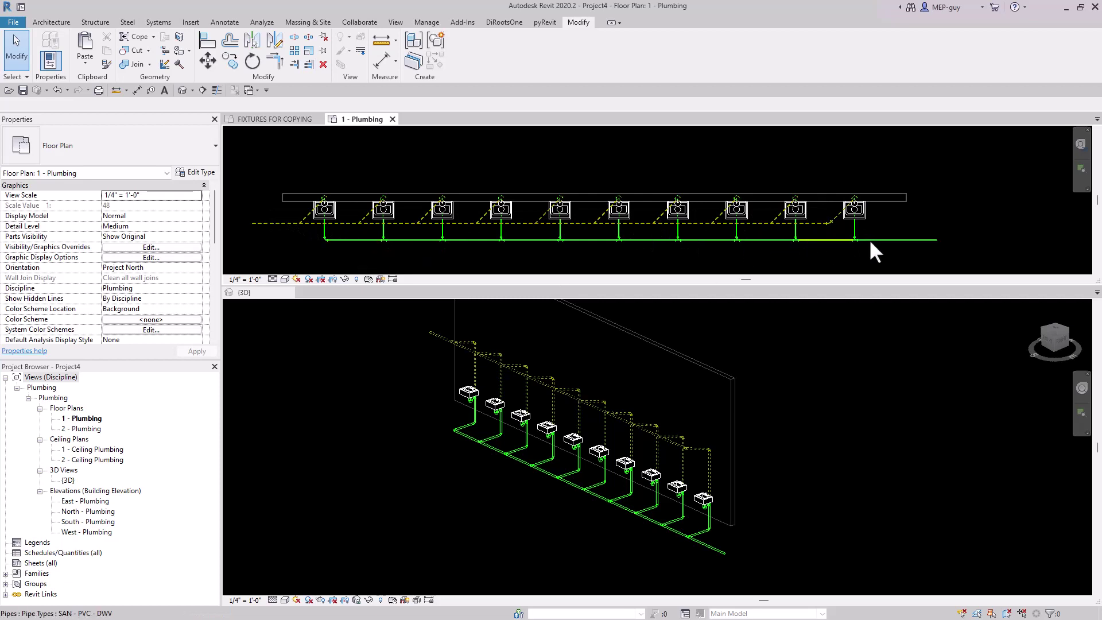
Select the whole connected sanitary network and temporarily hide it in the plumbing floor plan.
key(Tab)
key(Tab)
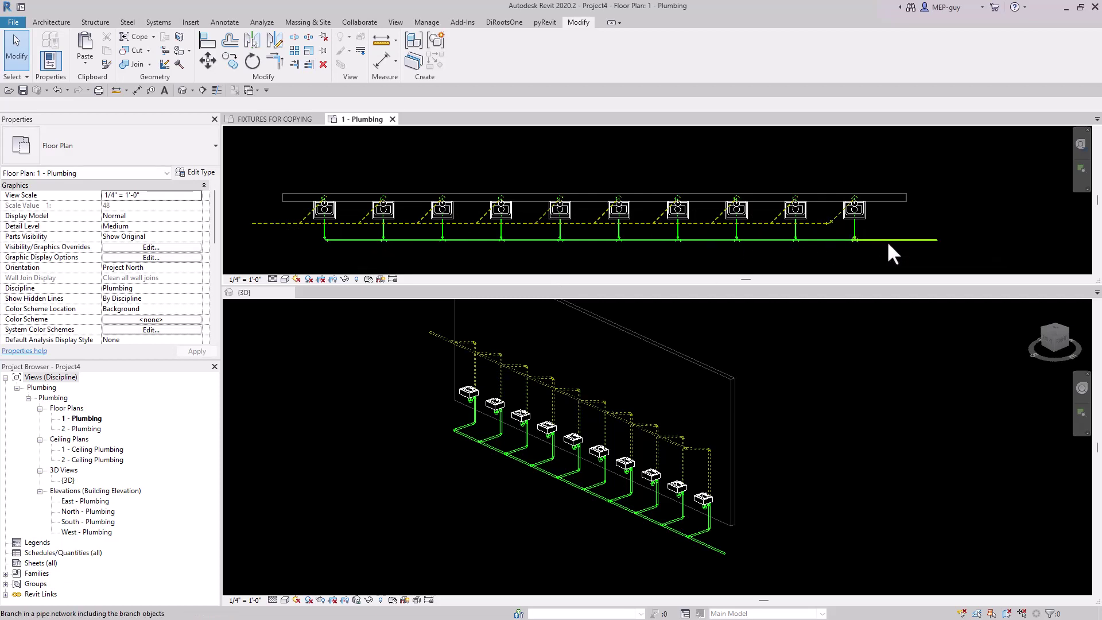
click(886, 240)
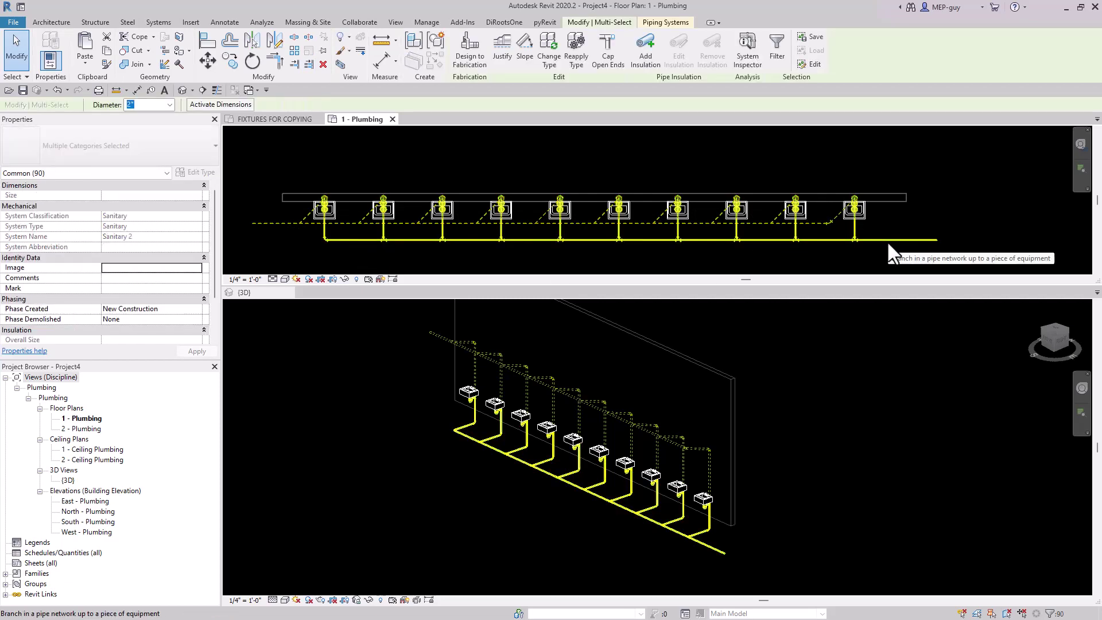
click(357, 279)
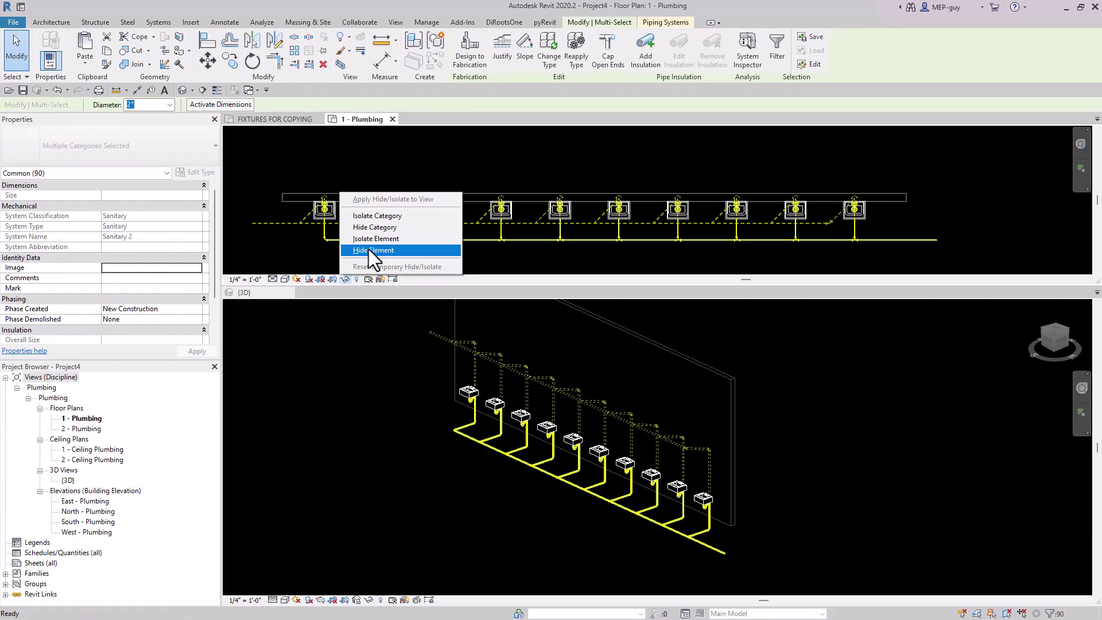
click(368, 249)
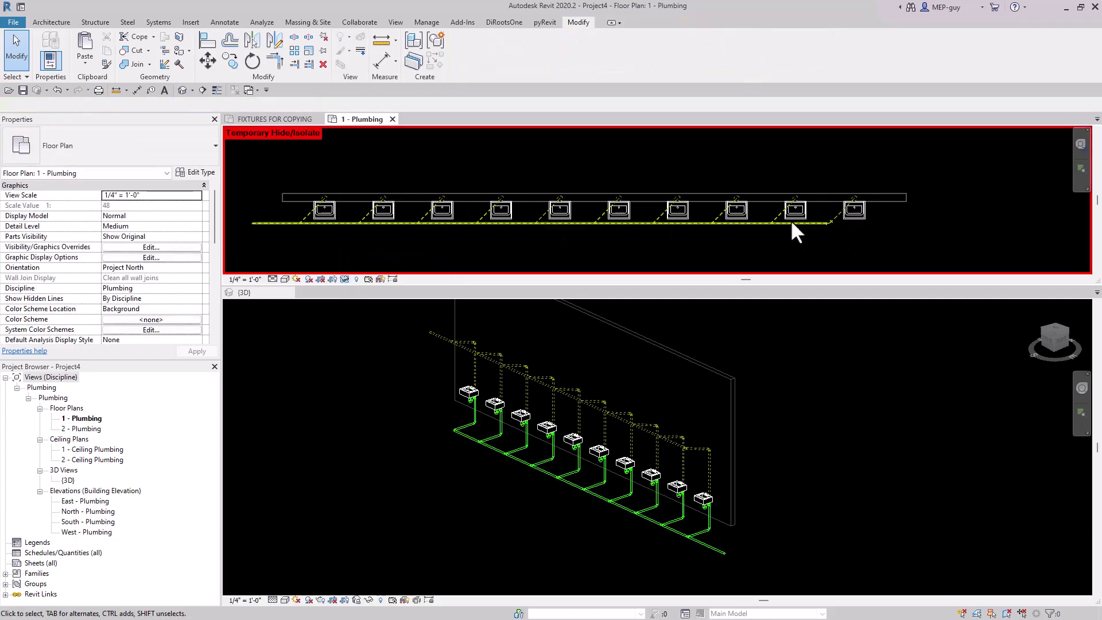
Trim/extend the open diagonal vent branches to the vent main and restore the temporarily hidden sanitary piping.
click(309, 63)
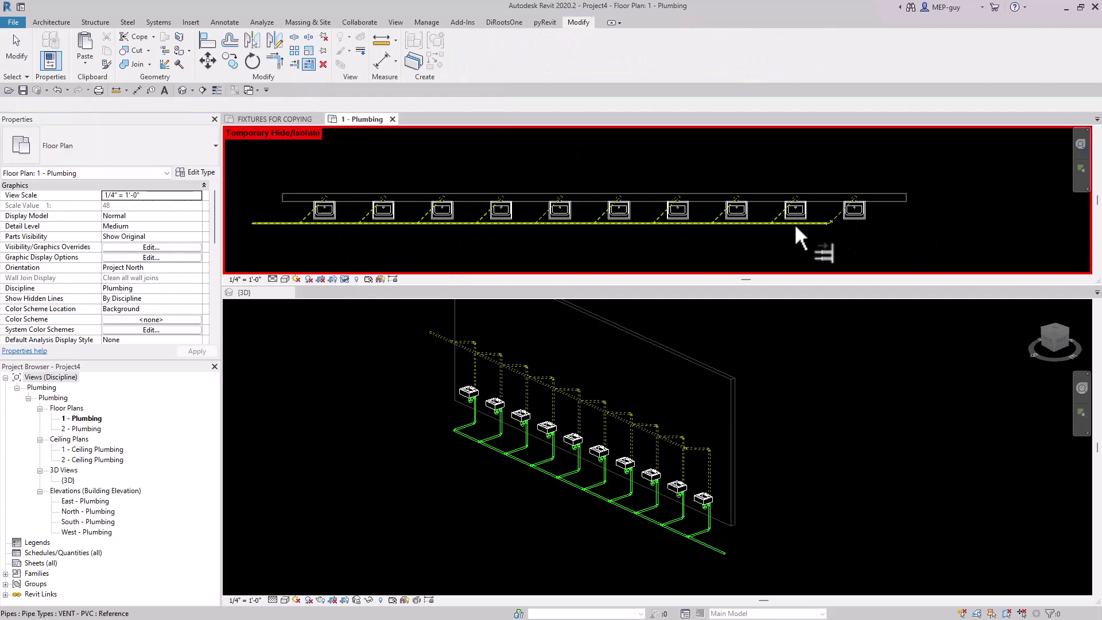
click(810, 223)
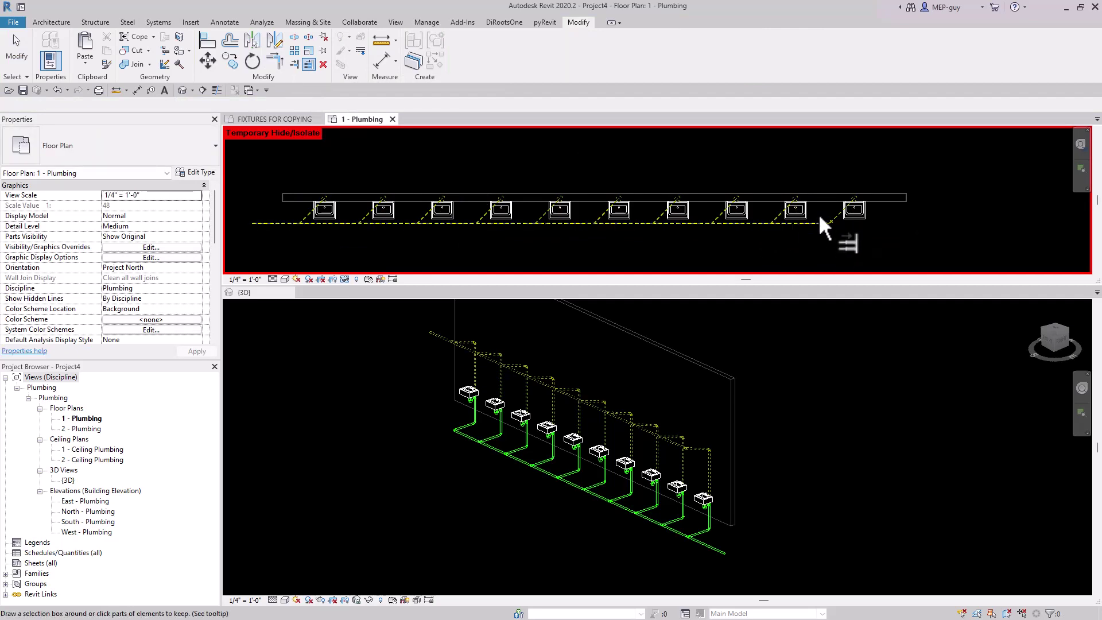
drag(819, 214, 267, 209)
key(Escape)
key(Escape)
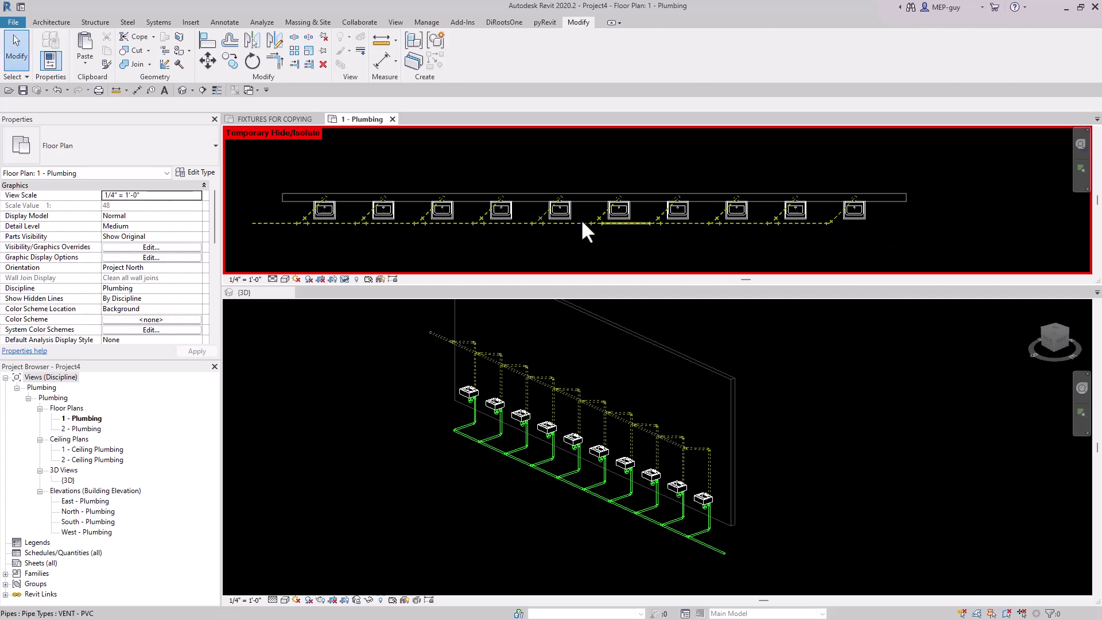
click(356, 279)
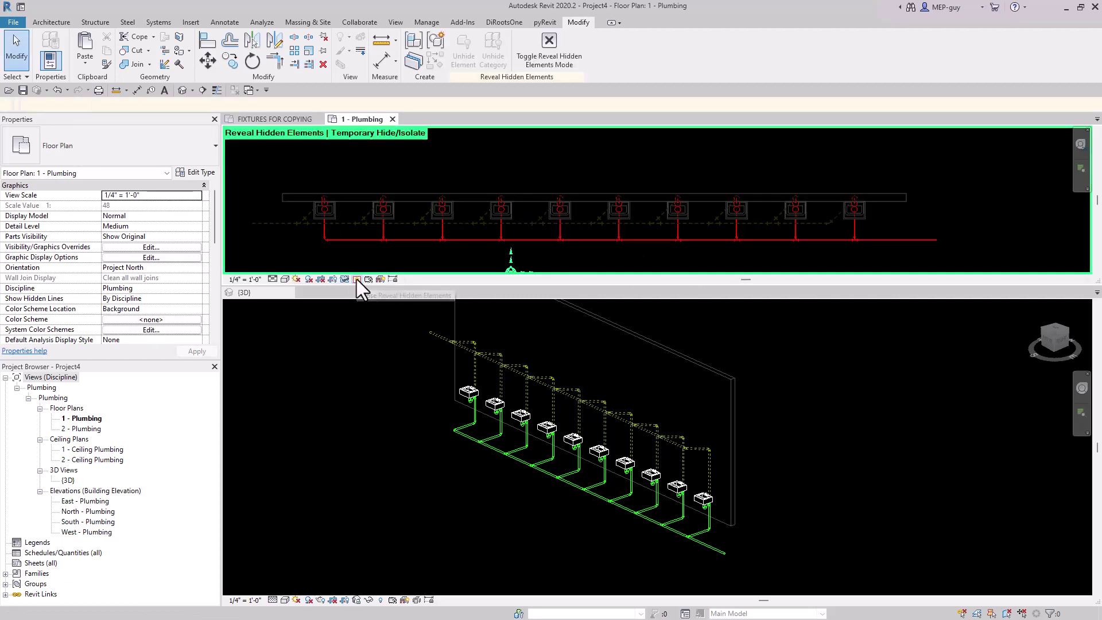
click(356, 279)
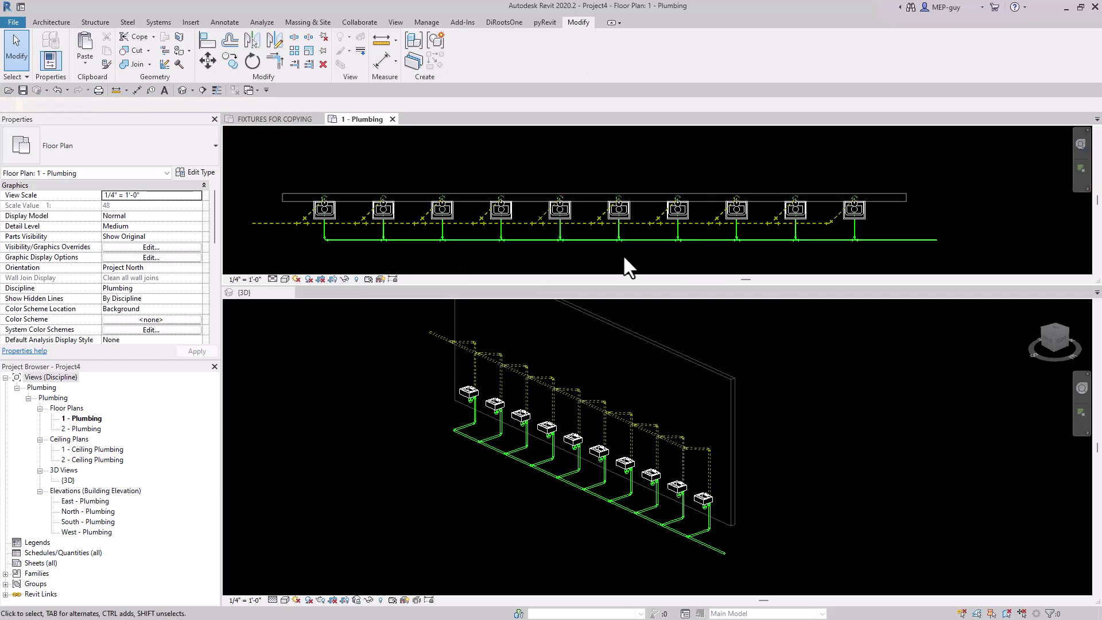
Change the diameter of all sanitary main pipes and their fittings along the row to 3".
drag(292, 232, 980, 250)
click(170, 104)
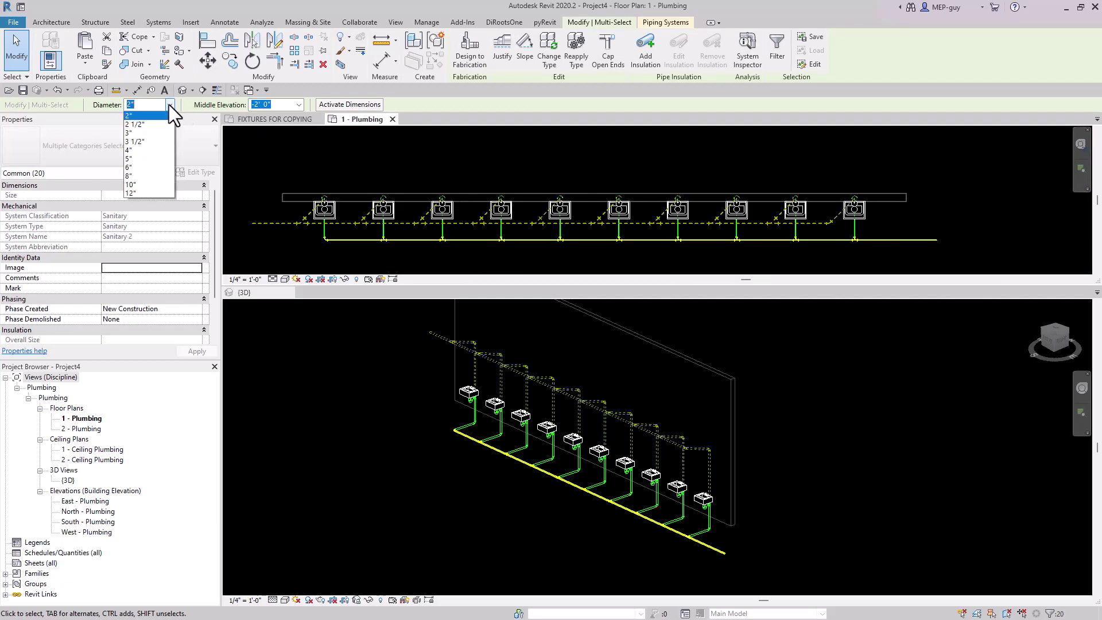
click(290, 262)
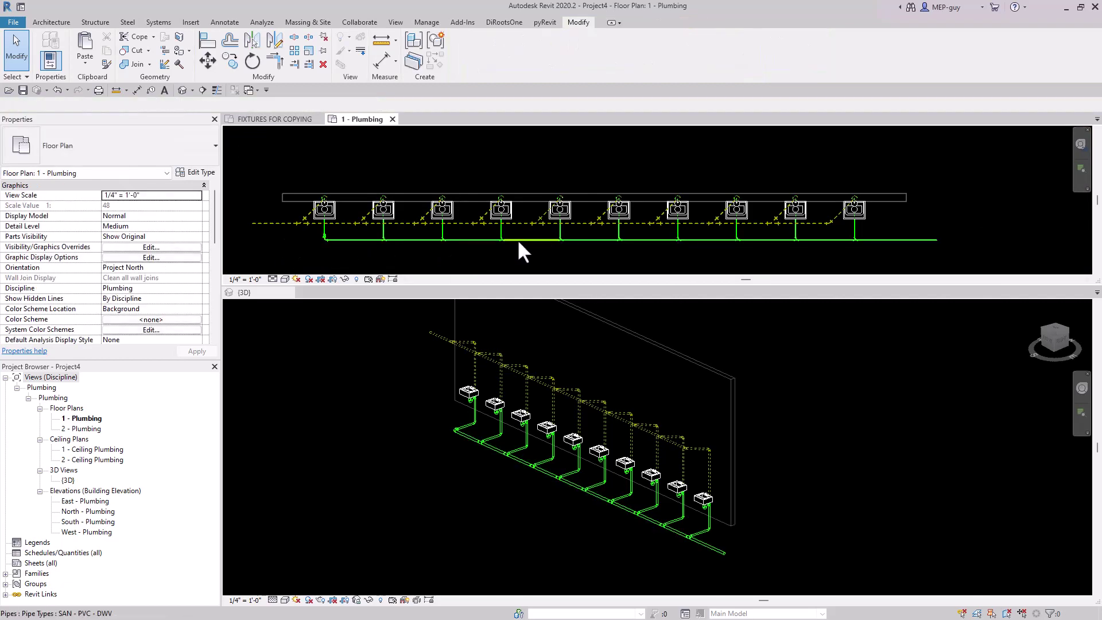
Convert the elbow where the end lavatory's branch meets the sanitary main into a wye with an open end.
scroll(296, 238, up, 2)
scroll(307, 239, up, 1)
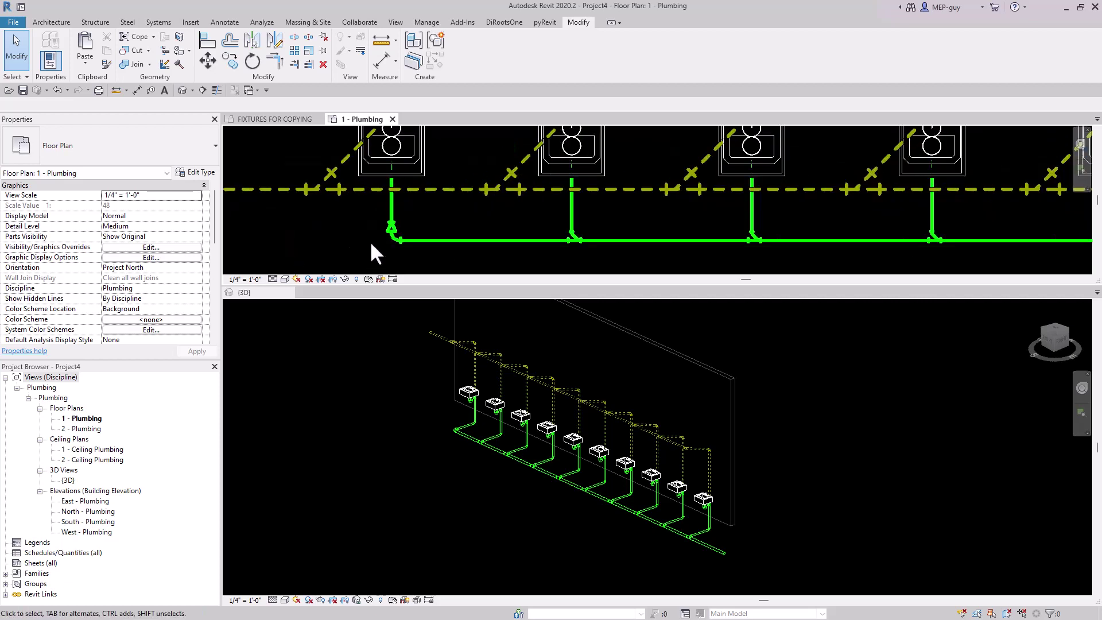
click(396, 235)
click(372, 240)
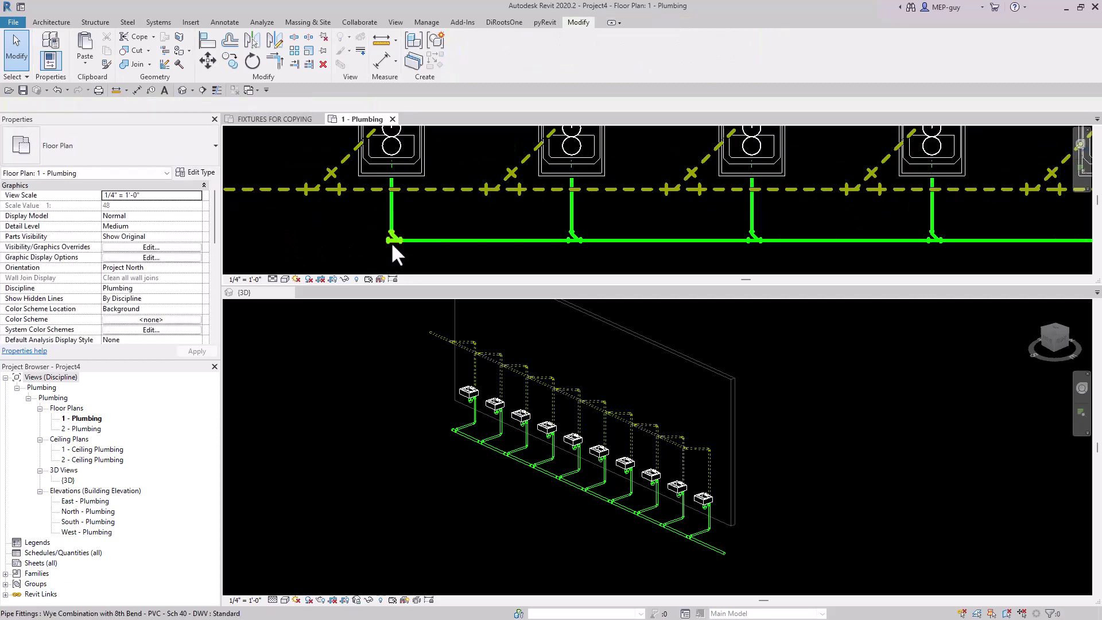
Draw a short 3" SAN - PVC - DWV pipe from the end wye's open connector, finishing with a vertical riser to elevation 0.
click(387, 241)
right_click(385, 240)
click(426, 295)
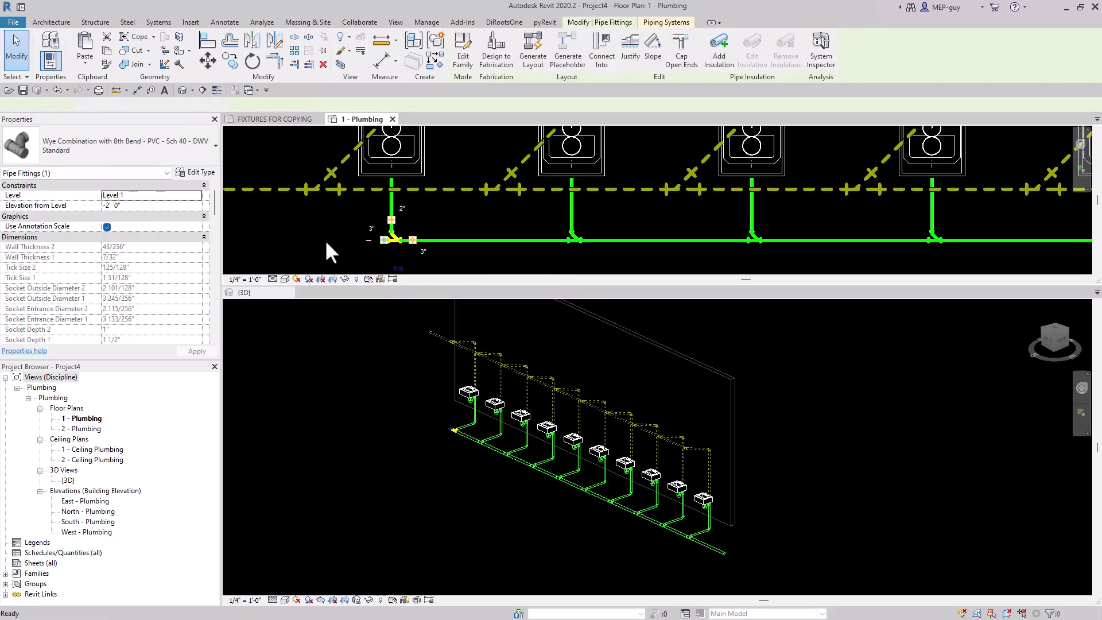
click(320, 239)
double_click(272, 104)
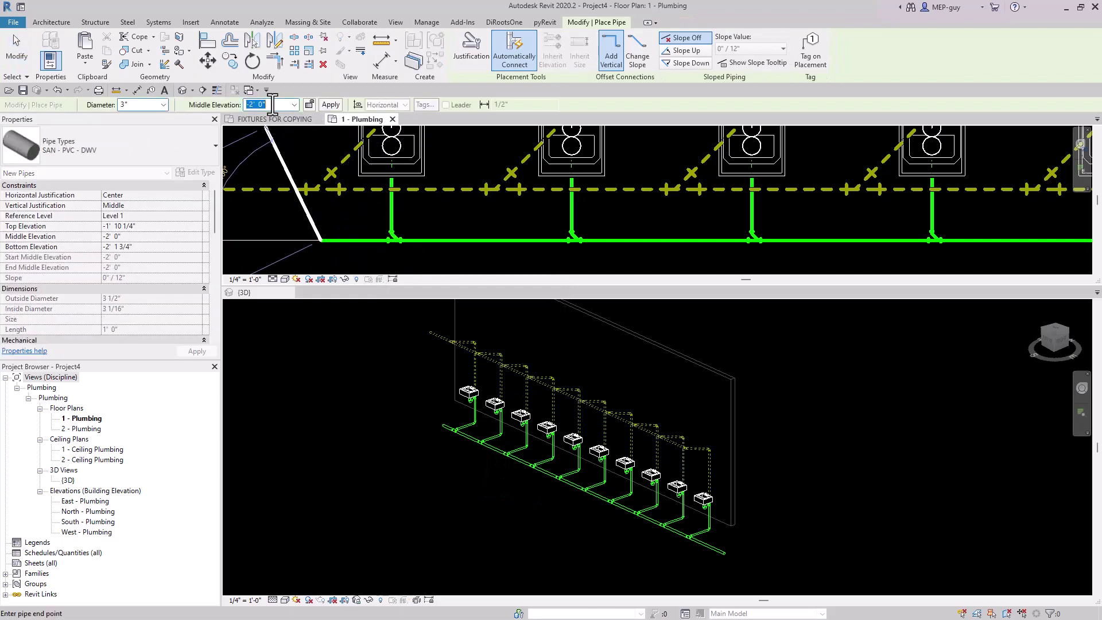
text(0)
click(330, 104)
key(Escape)
key(Escape)
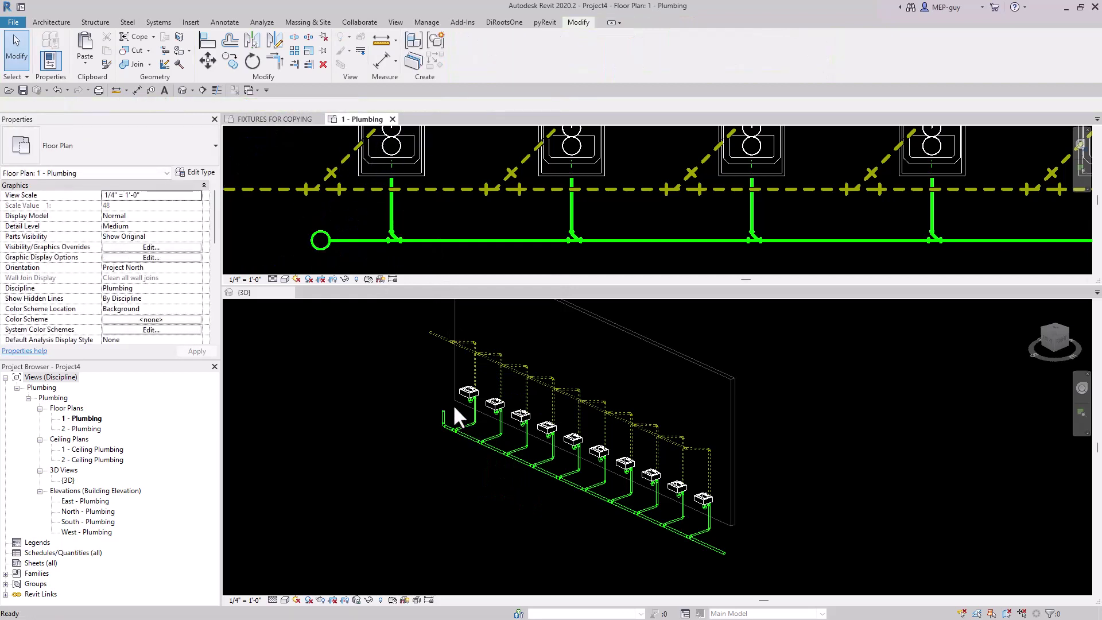
Select the complete sanitary network in the 3D view and cap its open ends.
middle_drag(453, 404, 398, 411)
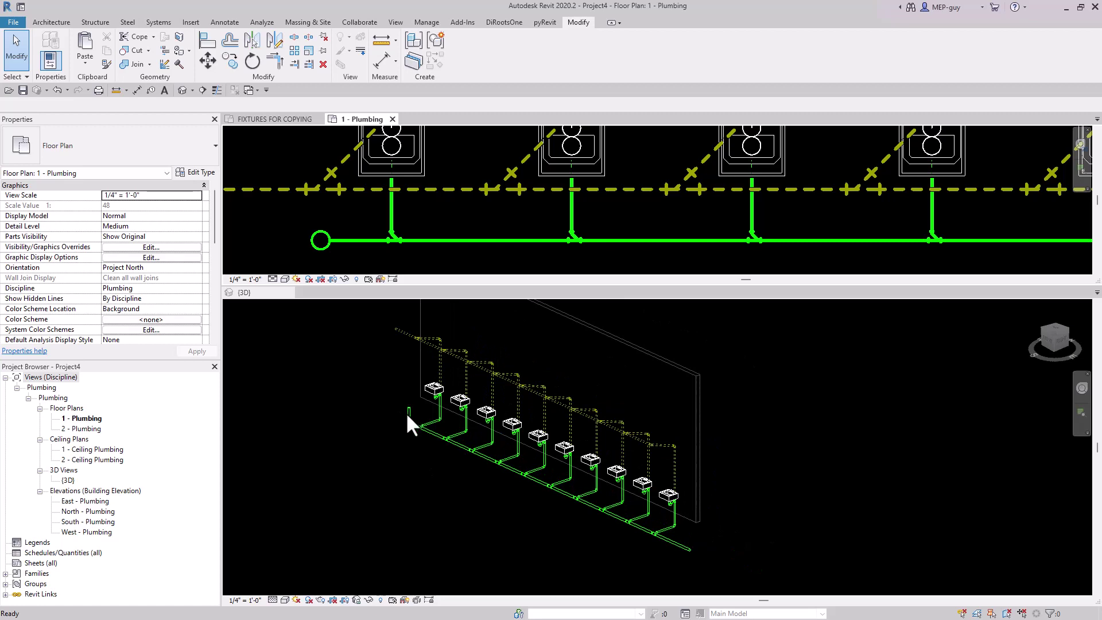
click(405, 412)
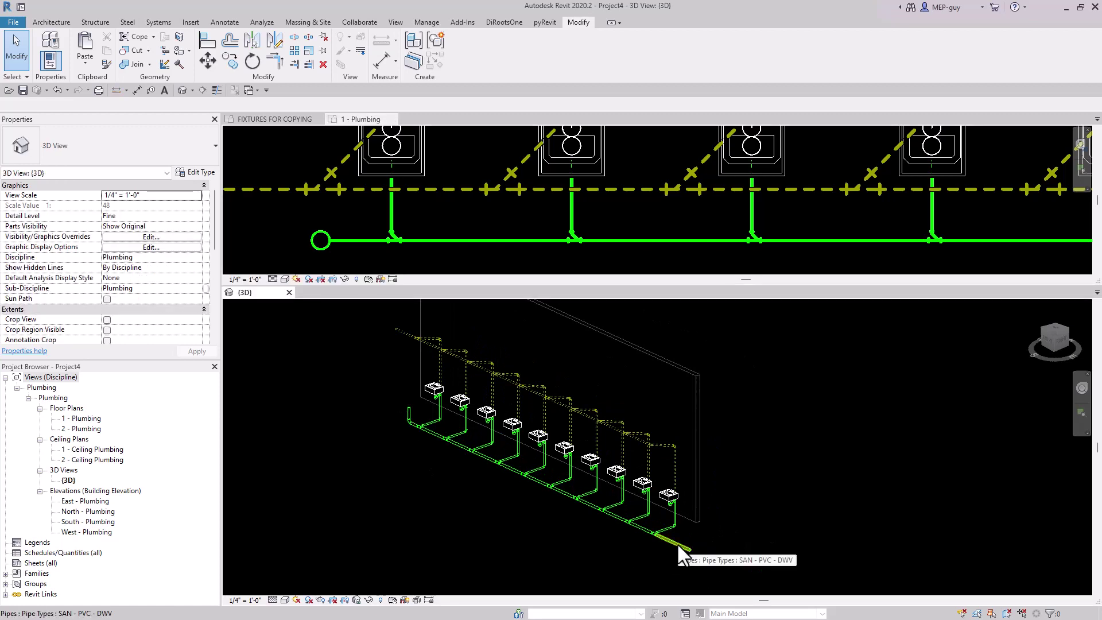
key(Tab)
click(677, 543)
click(608, 47)
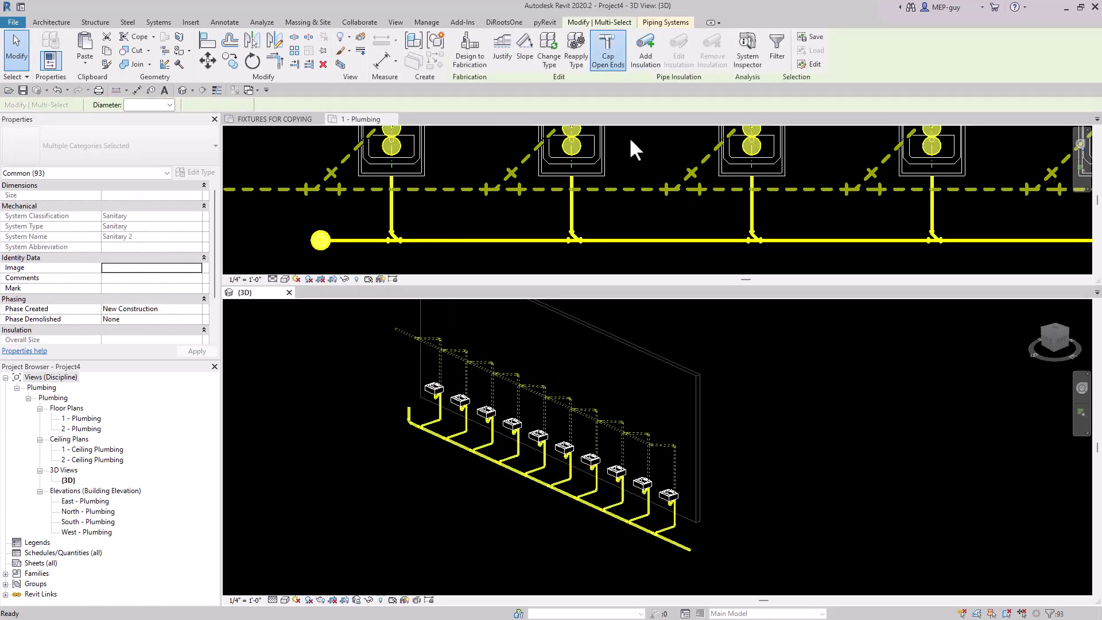
key(Escape)
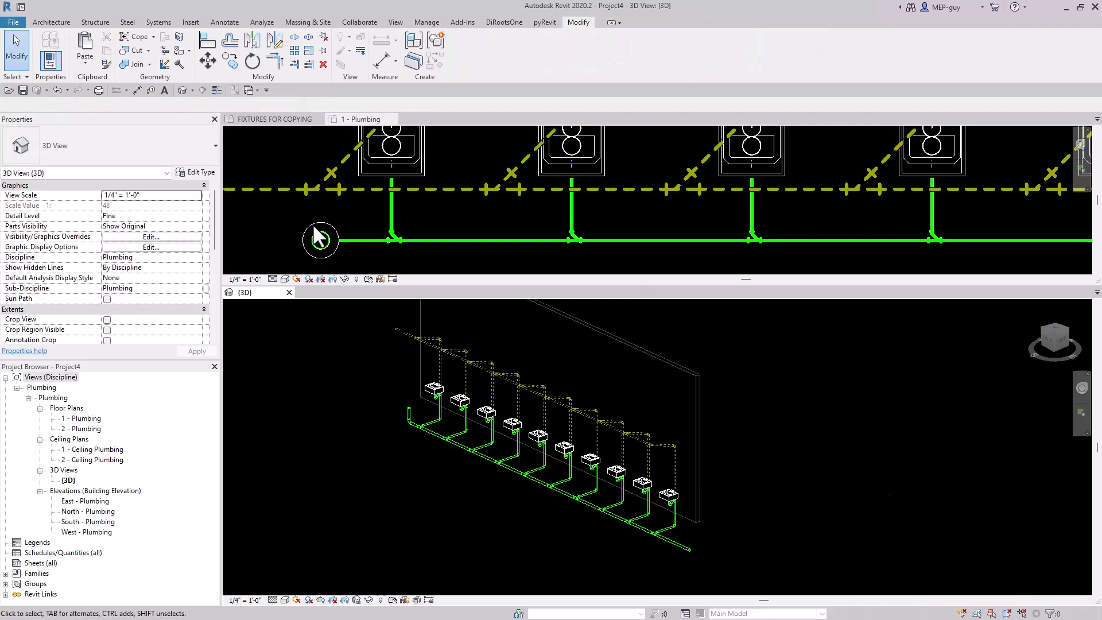
scroll(405, 222, down, 6)
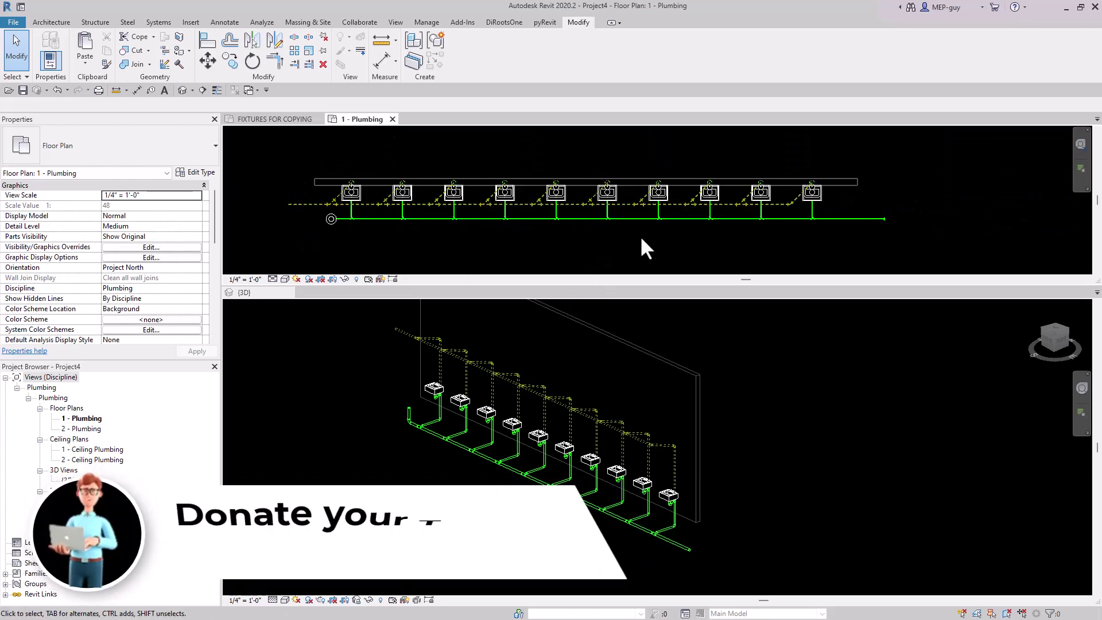
scroll(640, 235, up, 1)
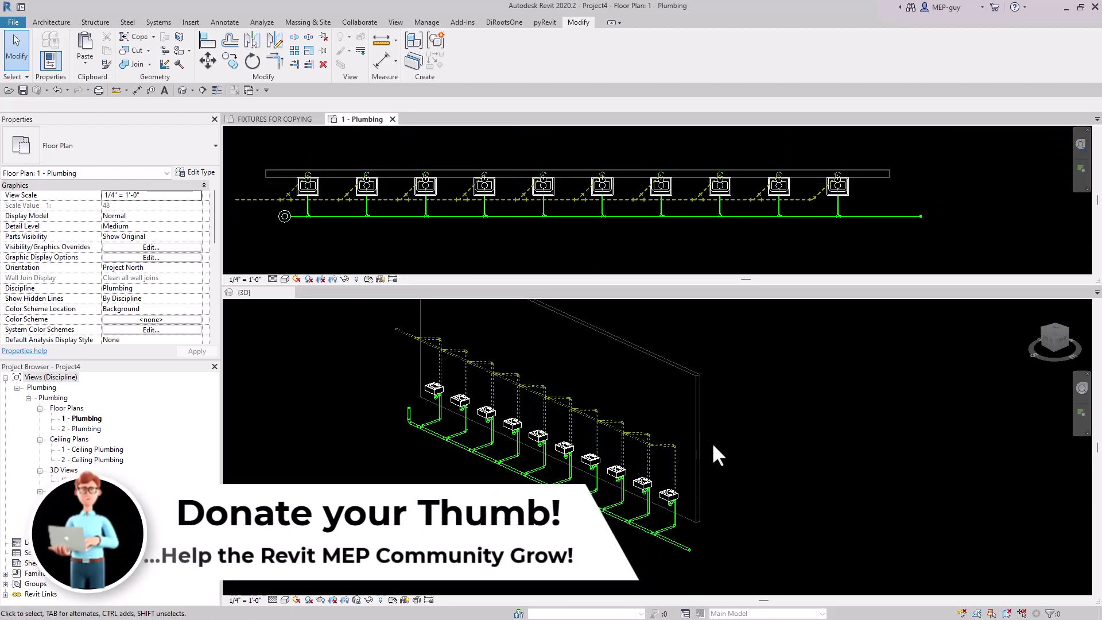
click(806, 457)
shift+middle_drag(807, 450, 787, 355)
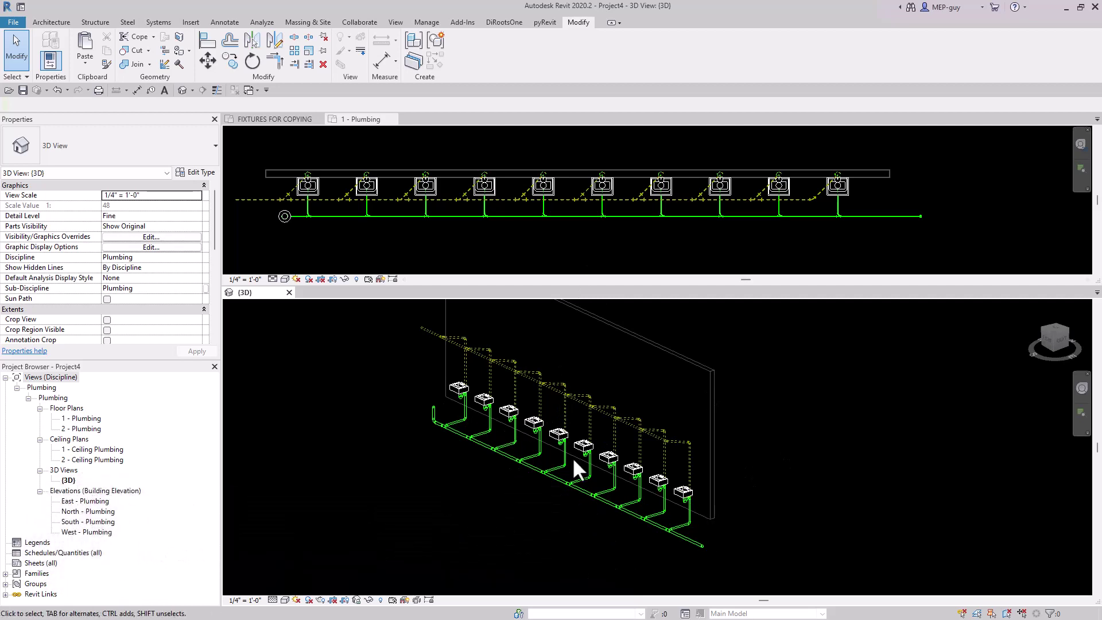
Select the whole sanitary network and, in the front 3D view, remove the short trap connections at the lavatories from the selection.
click(360, 230)
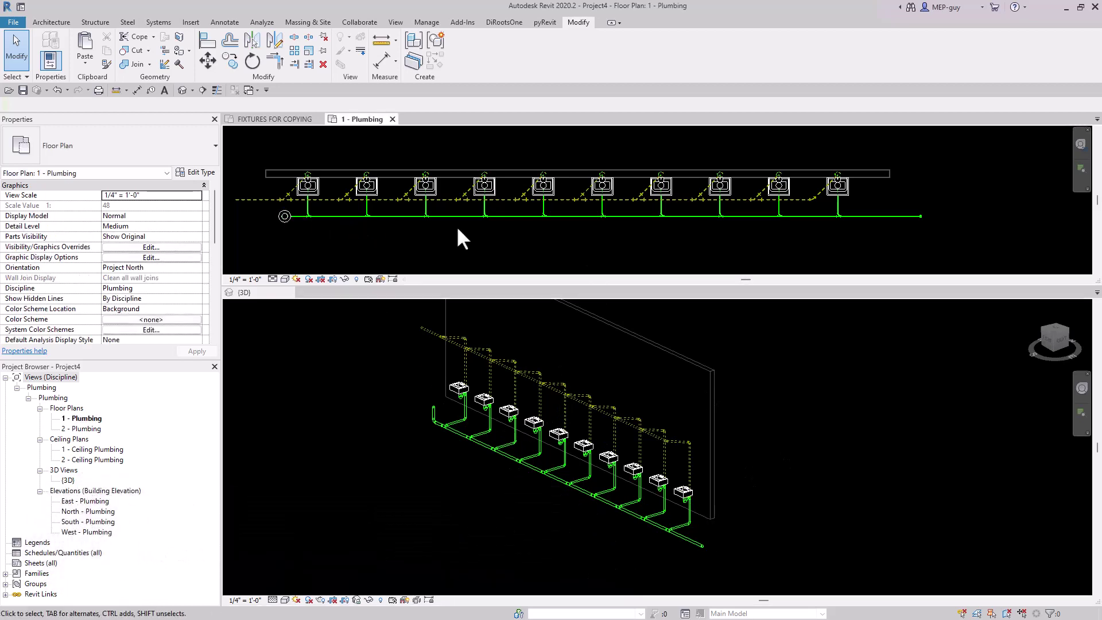
key(Tab)
click(878, 215)
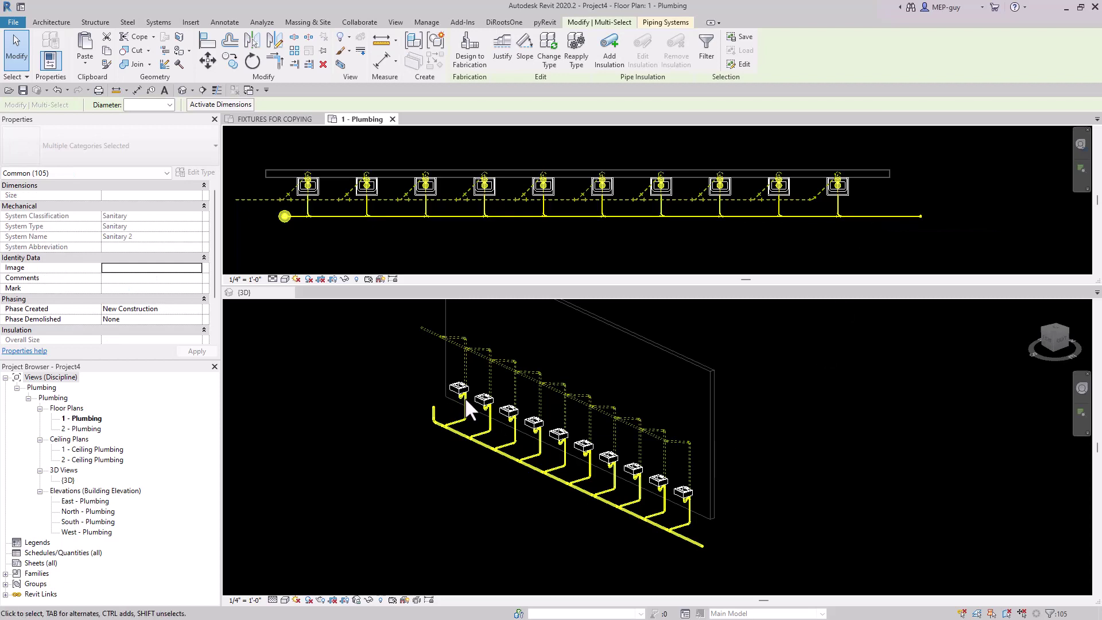
click(1046, 341)
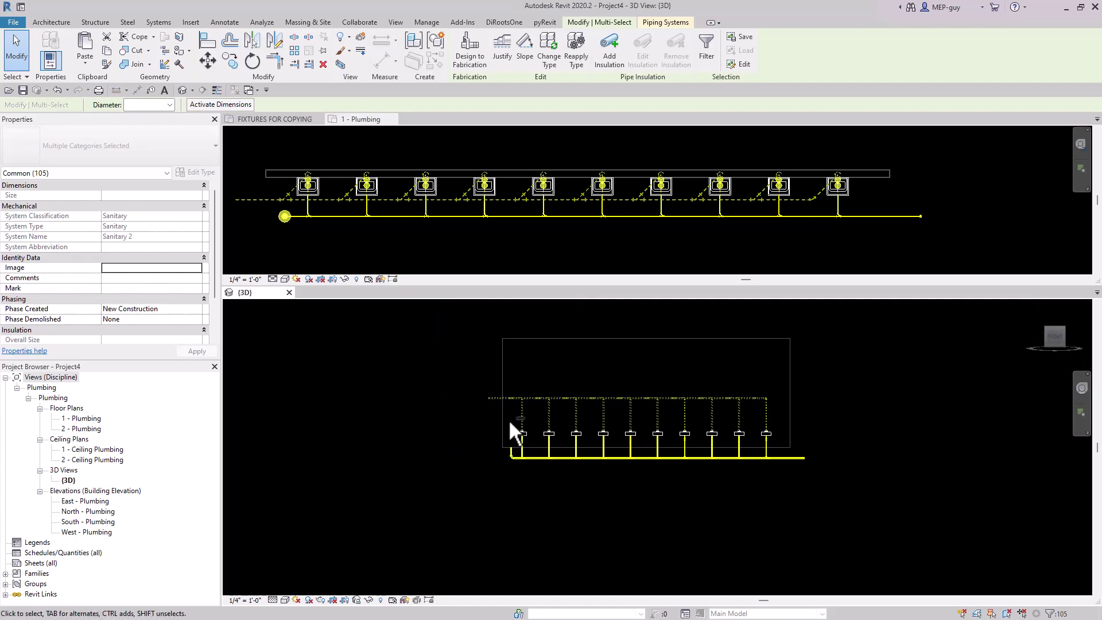
drag(508, 419, 829, 446)
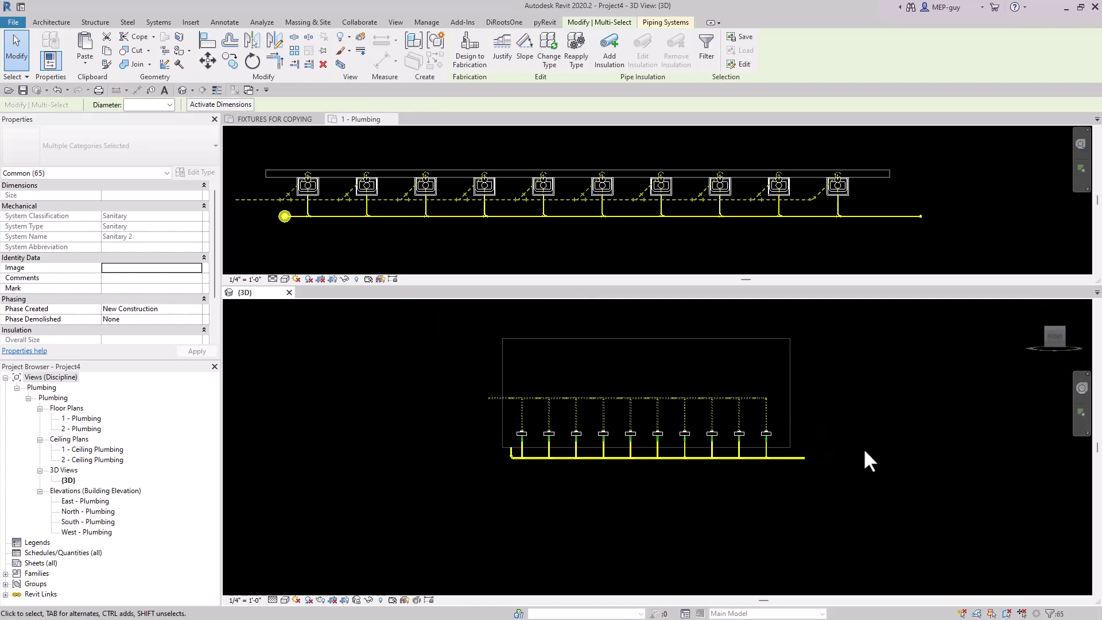
Clear the selection, return the 3D view to an isometric orientation, and restore the previous selection of sanitary piping.
key(Escape)
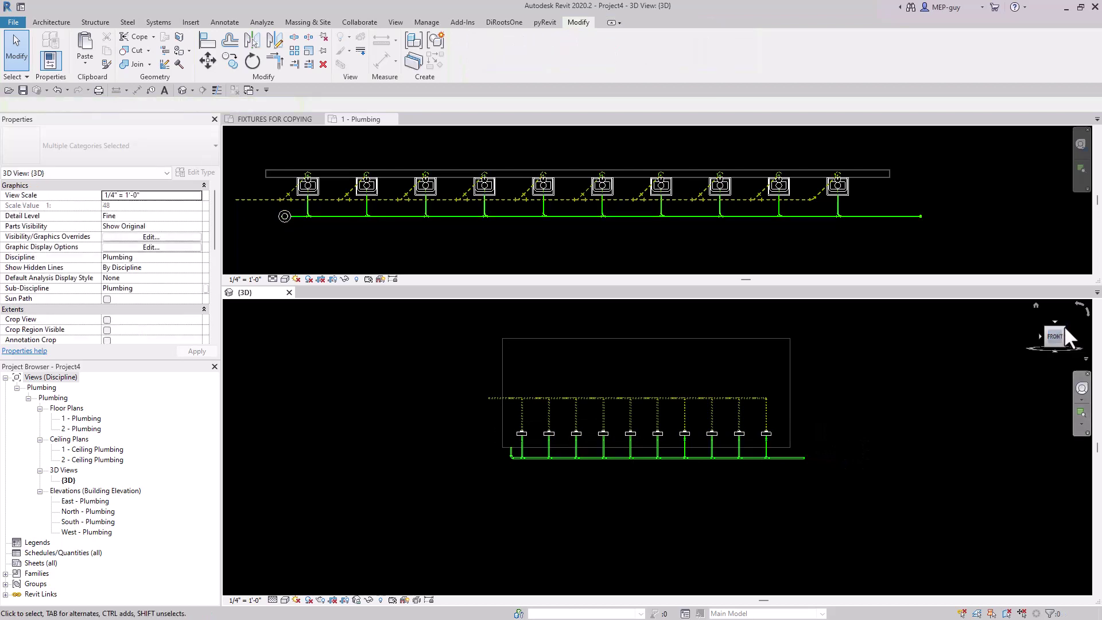
click(1063, 327)
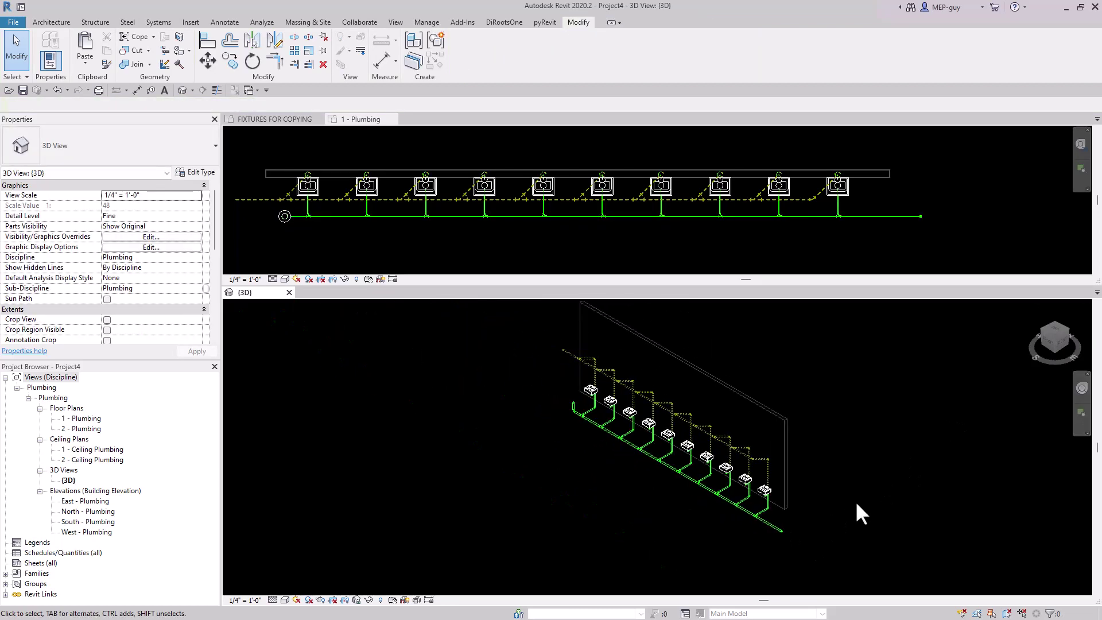
scroll(832, 487, up, 2)
right_click(811, 459)
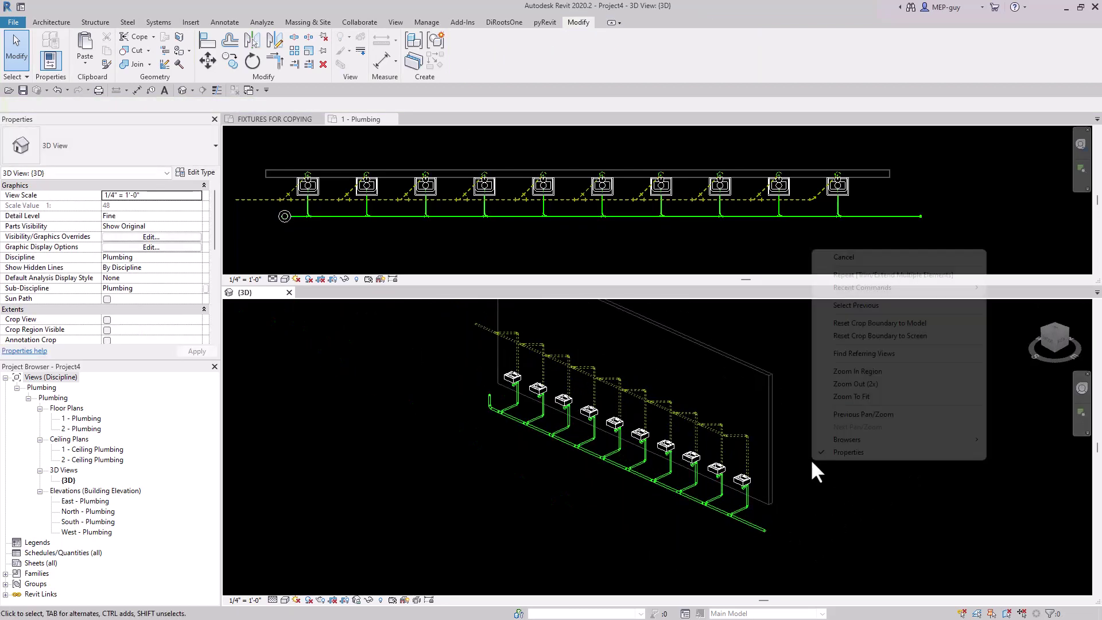
click(859, 306)
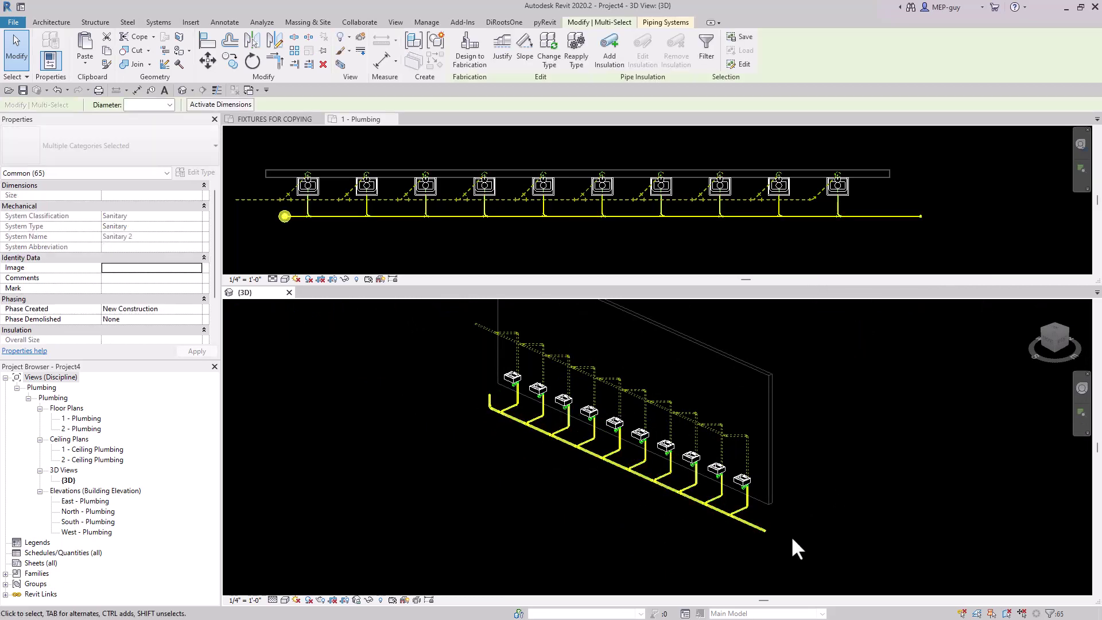
scroll(830, 495, up, 1)
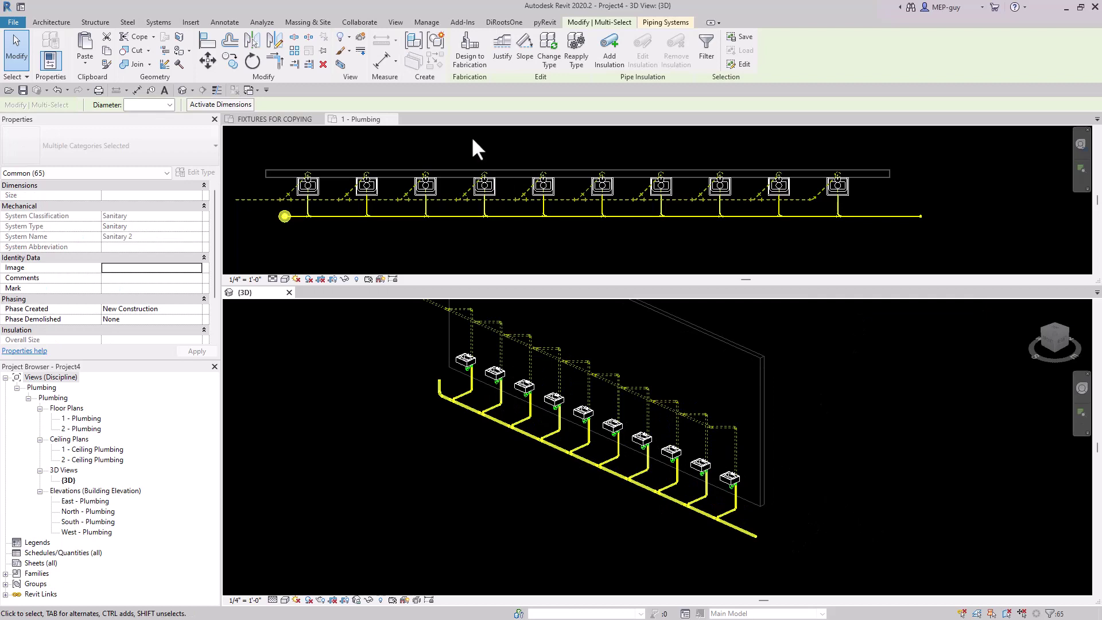
Lock the default 3D view's orientation so it can hold tags, naming the view SAN ISO.
click(224, 21)
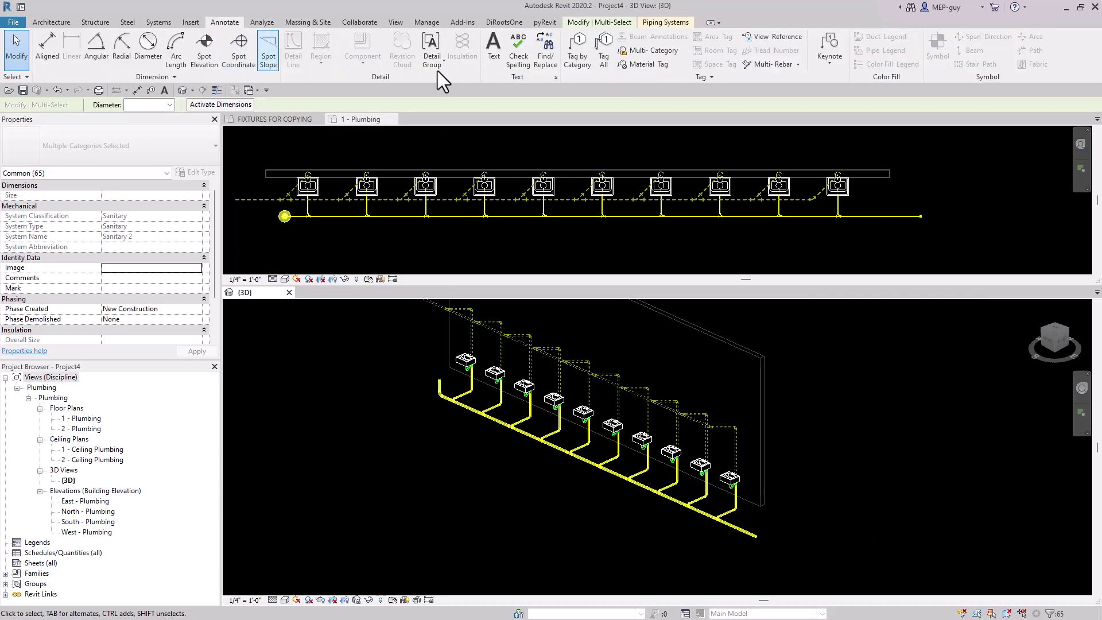
click(609, 46)
click(624, 325)
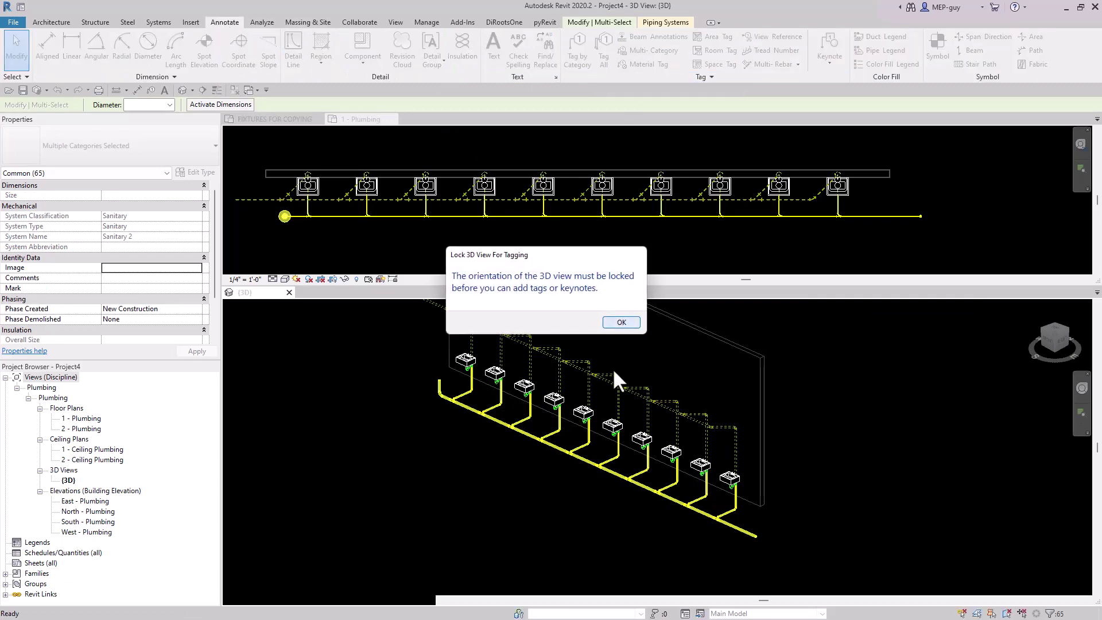
click(367, 600)
click(436, 565)
text(SAN ISO)
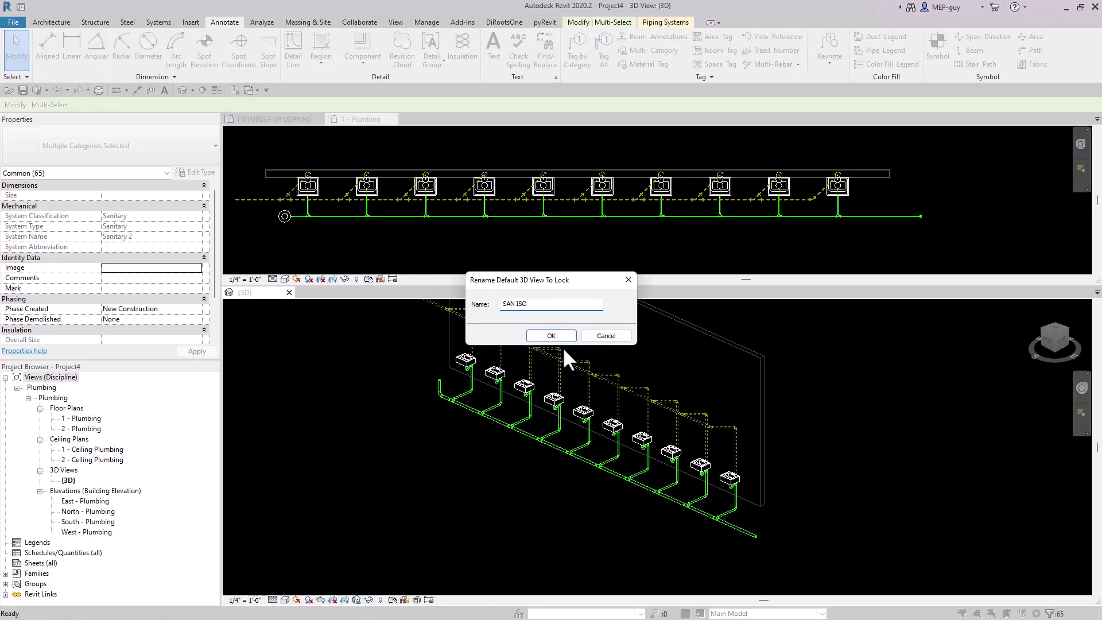
click(550, 336)
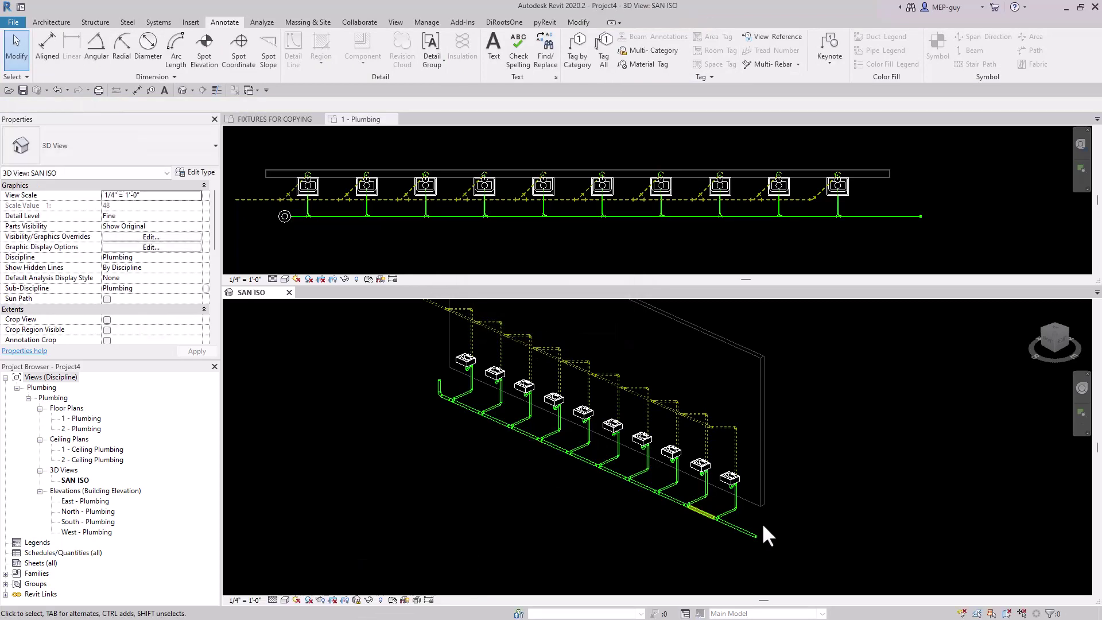
Restore the previous sanitary piping selection and tag only its pipes with the Pipe Size Tag, without leaders, in the SAN ISO view.
right_click(804, 447)
click(835, 277)
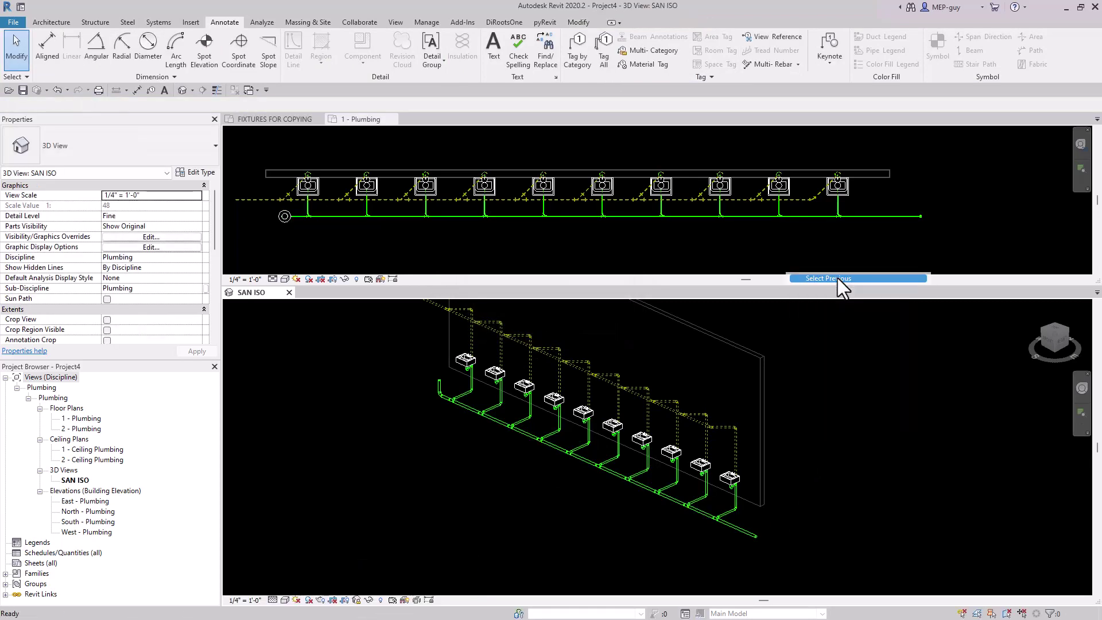
click(226, 22)
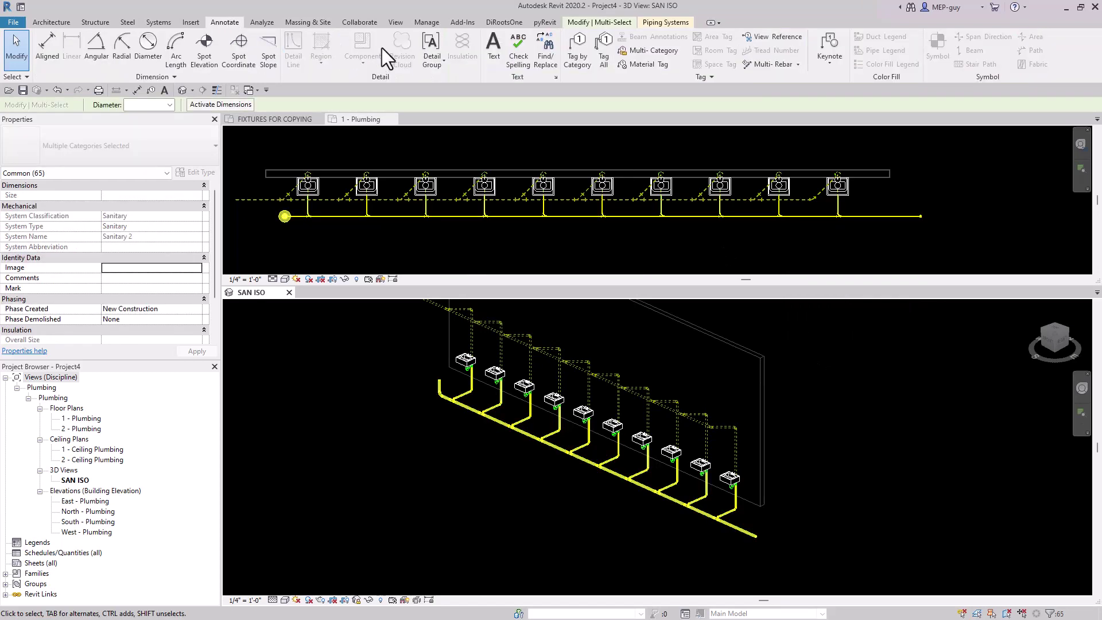
click(603, 53)
click(448, 297)
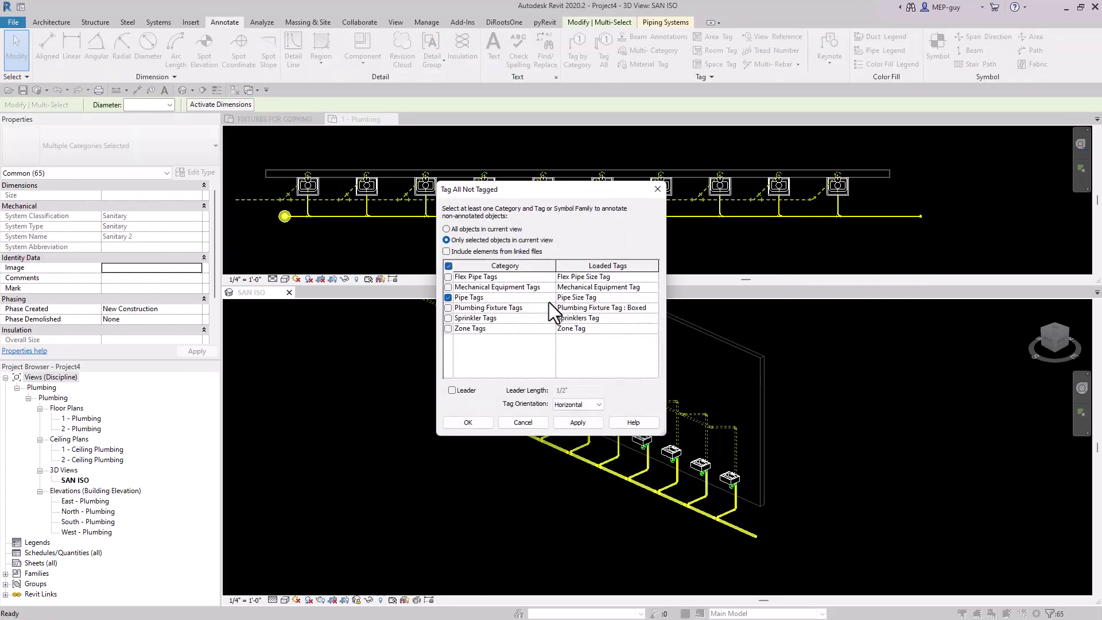
click(468, 423)
scroll(612, 469, down, 3)
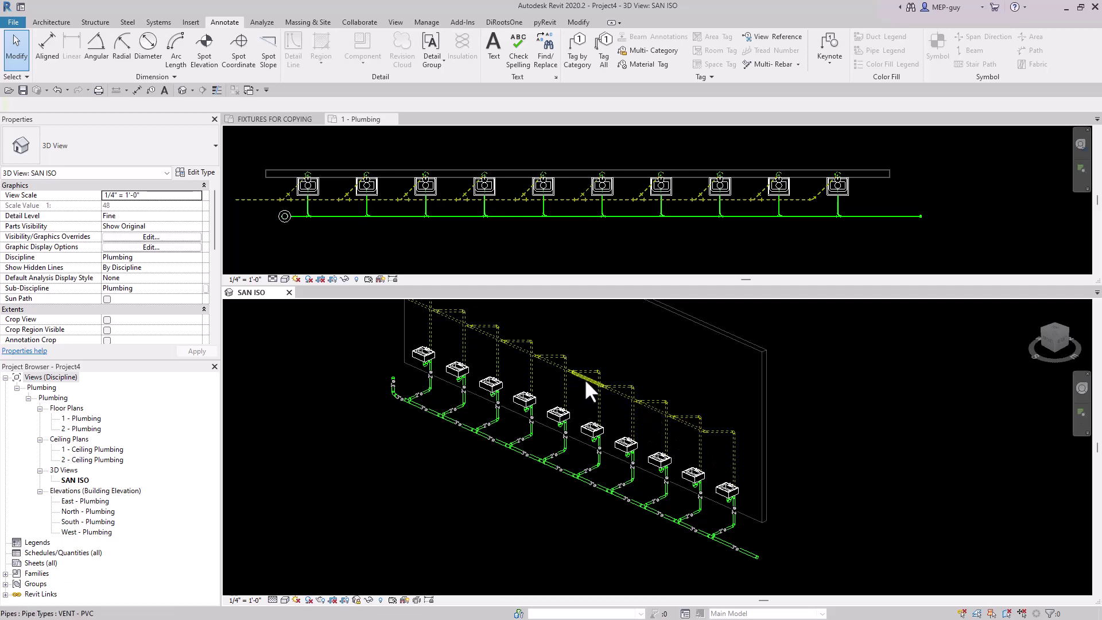
Select the entire sanitary pipe network in the 1 - Plumbing floor plan and temporarily hide it there.
click(885, 221)
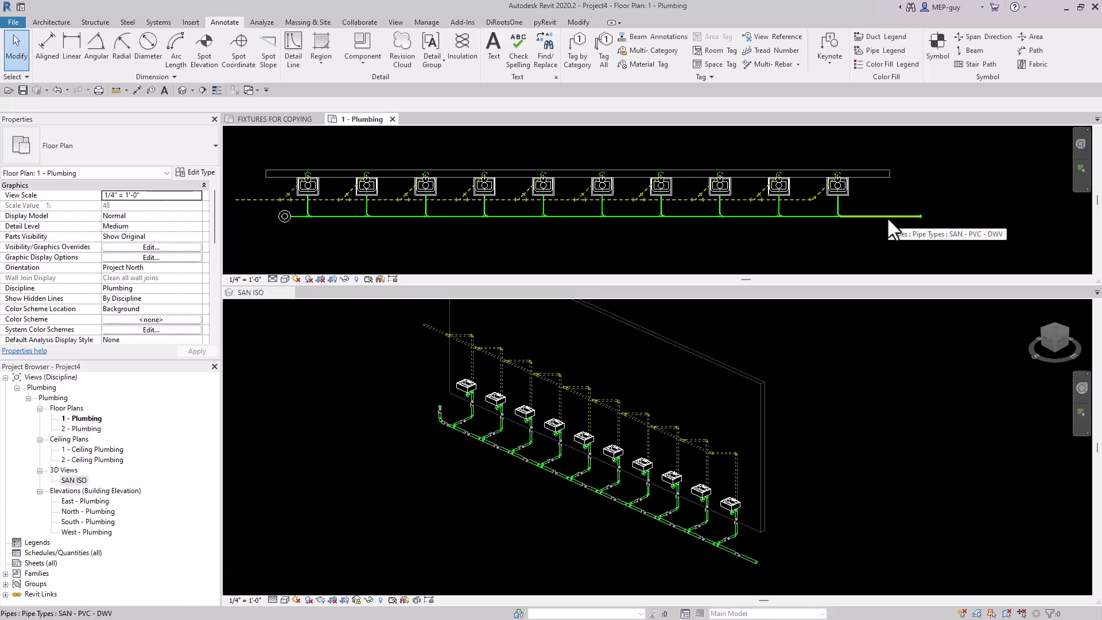
key(Tab)
key(Tab)
click(888, 219)
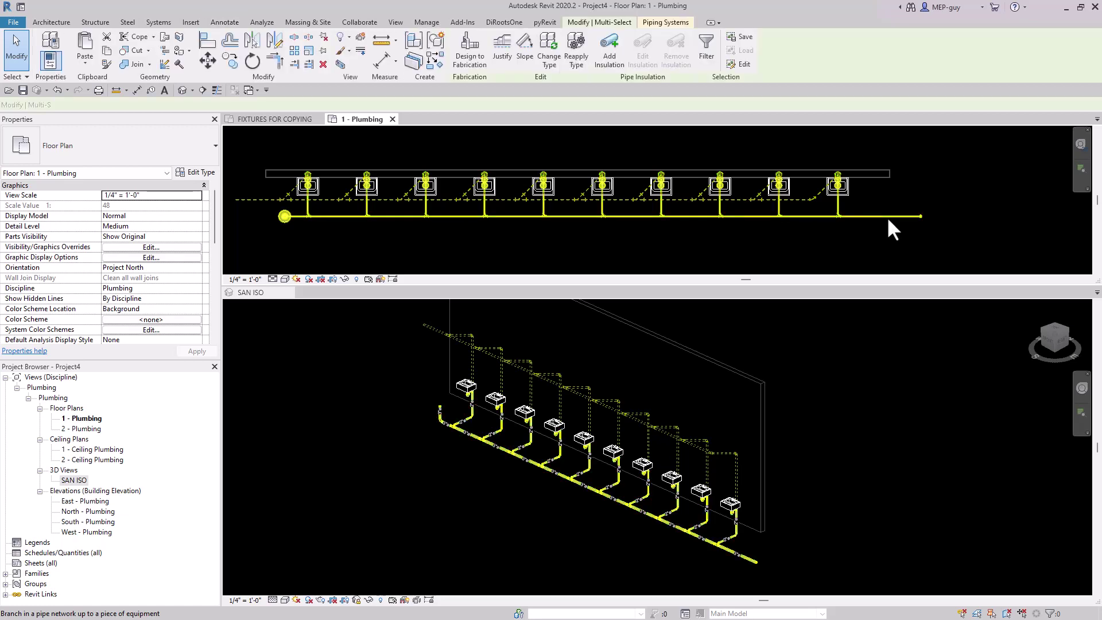
click(345, 279)
click(370, 250)
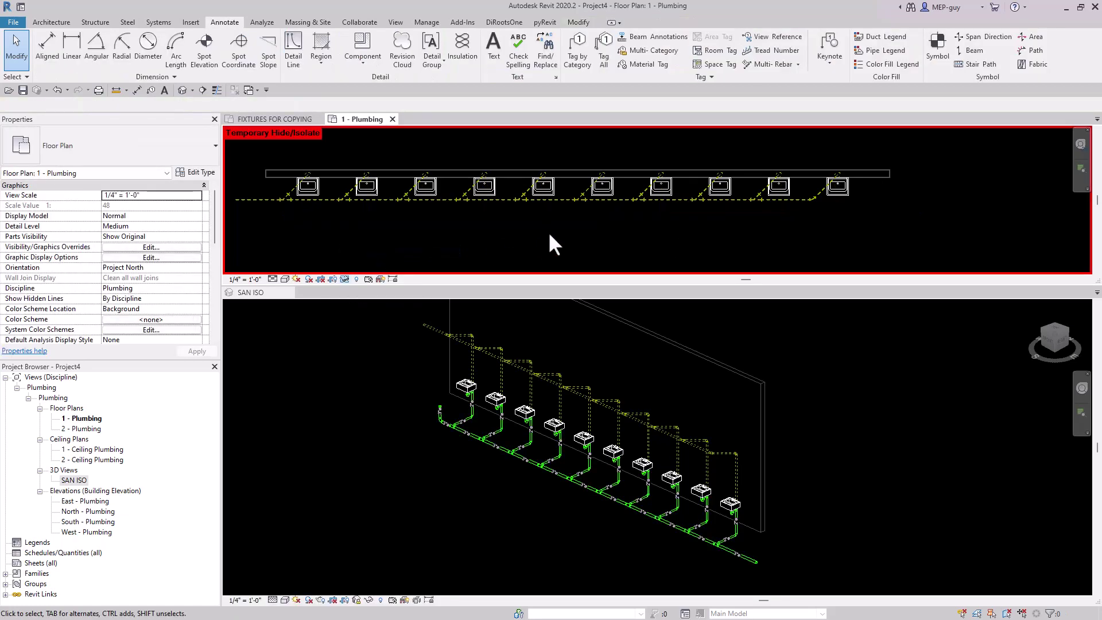
Select the vent main and vertical vent pipes in plan, then tag only those pipes in SAN ISO with the Pipe Size Tag, without leaders.
middle_drag(555, 231, 627, 263)
drag(254, 201, 889, 225)
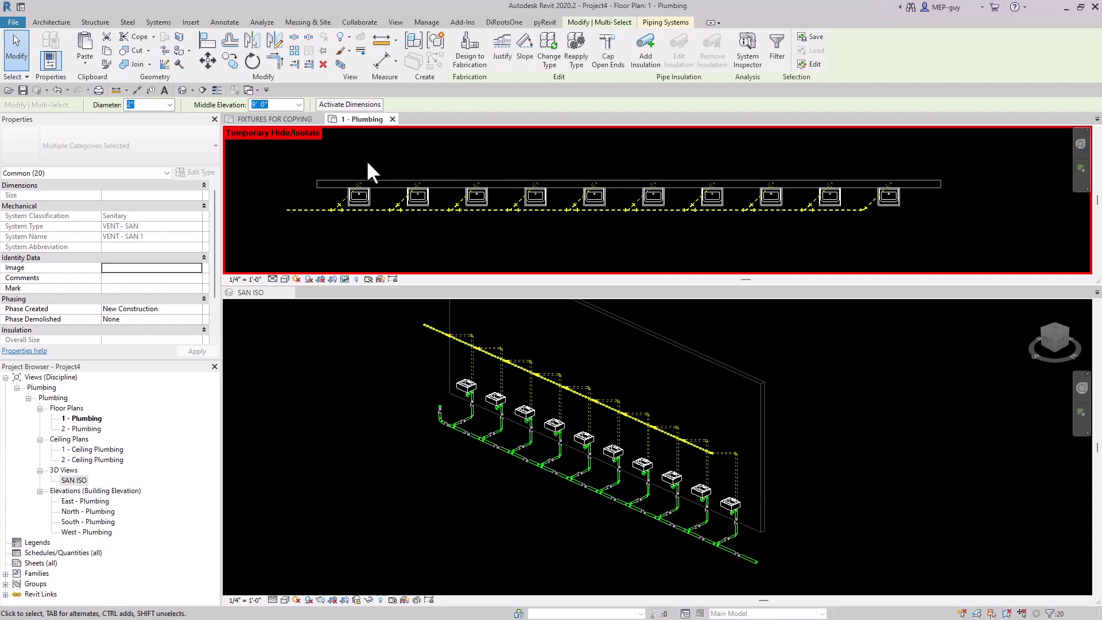
drag(345, 168, 915, 190)
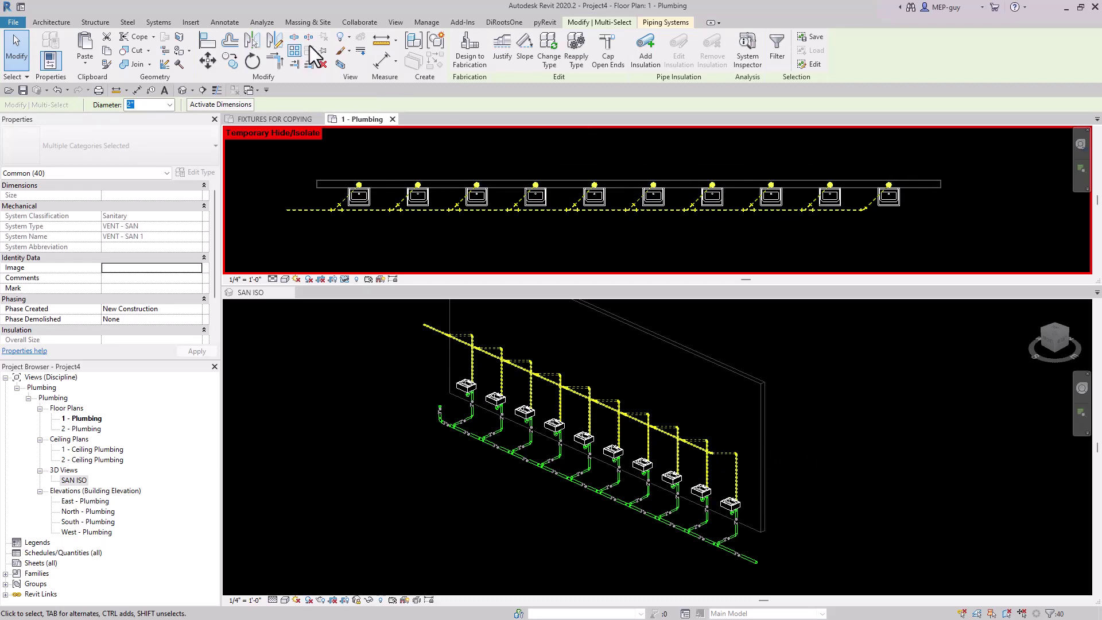
click(396, 412)
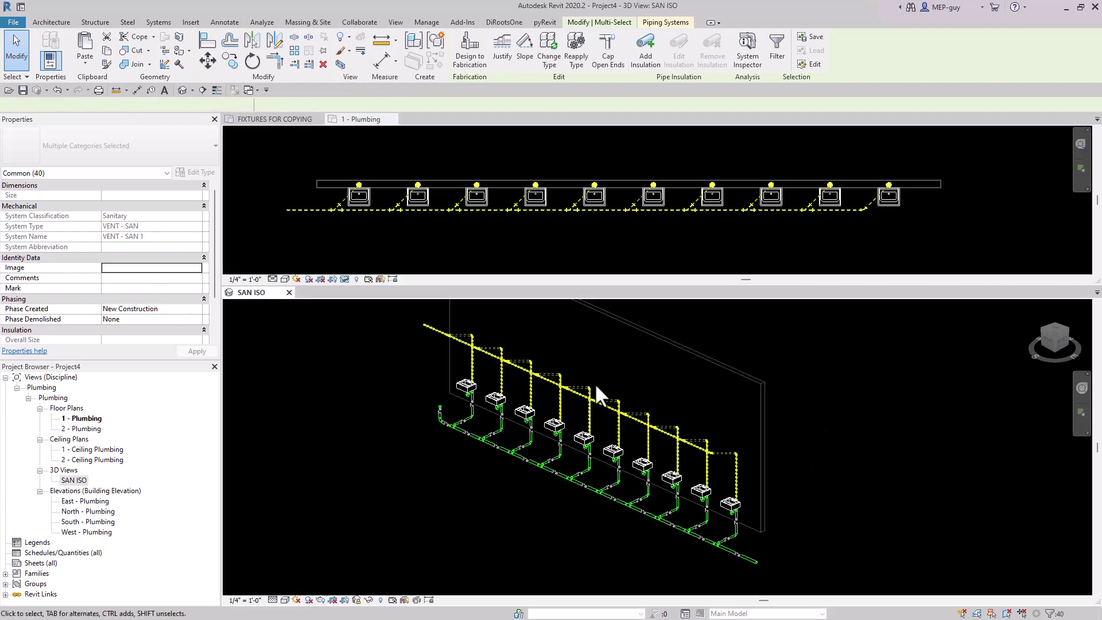
click(225, 22)
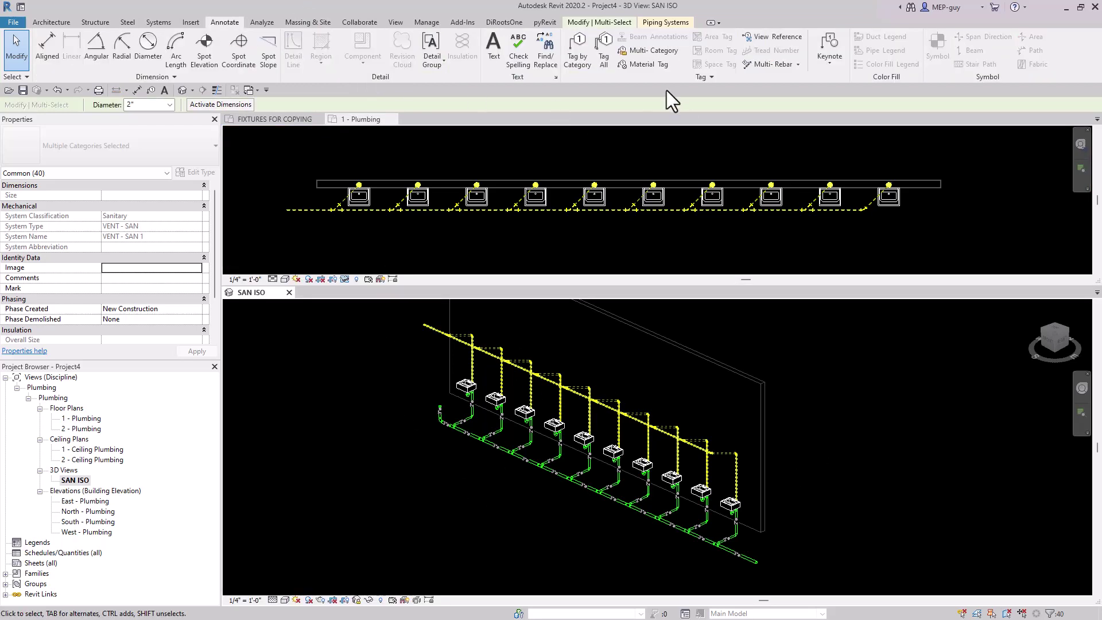
click(608, 51)
click(448, 297)
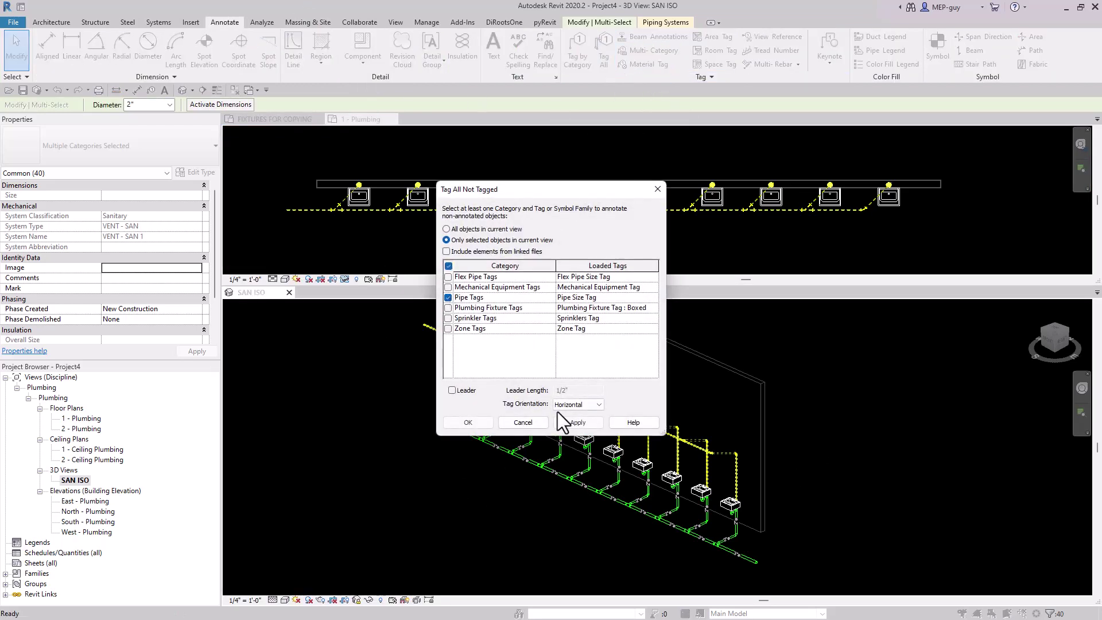
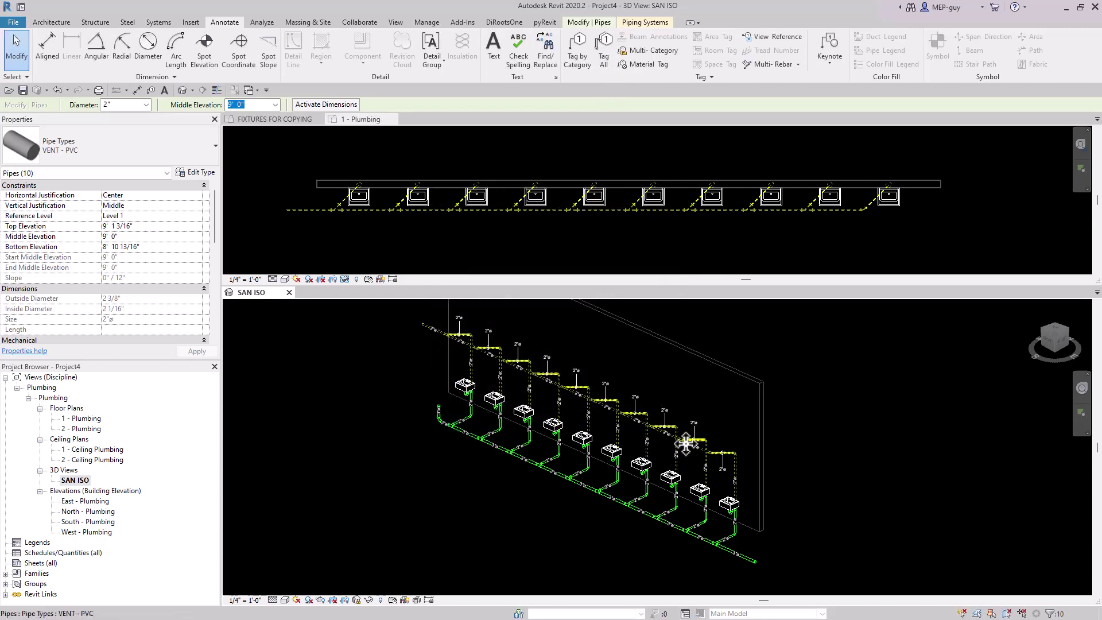
Examine the leader placement of the size tags on the short horizontal vent branches in the SAN ISO view.
scroll(732, 436, up, 3)
scroll(678, 429, up, 5)
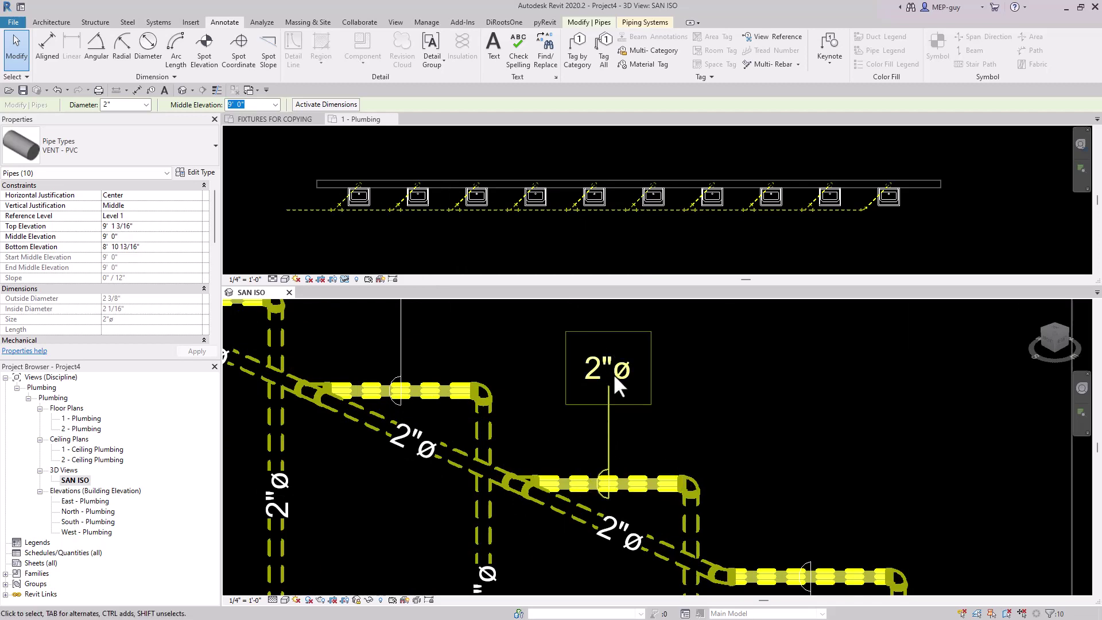
scroll(629, 418, down, 6)
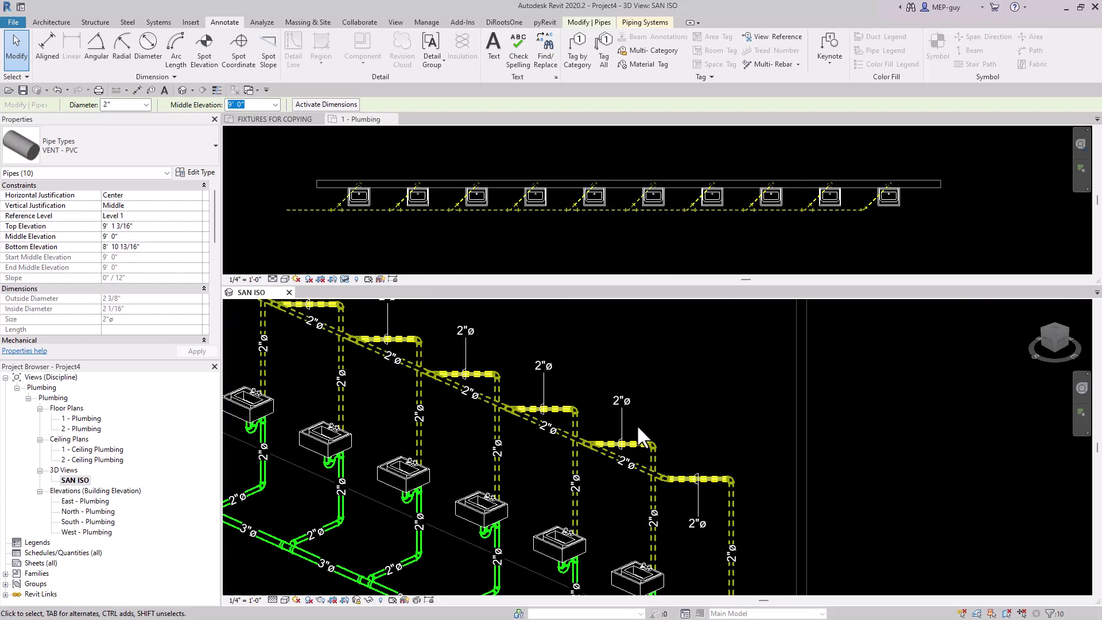
middle_drag(625, 382, 664, 403)
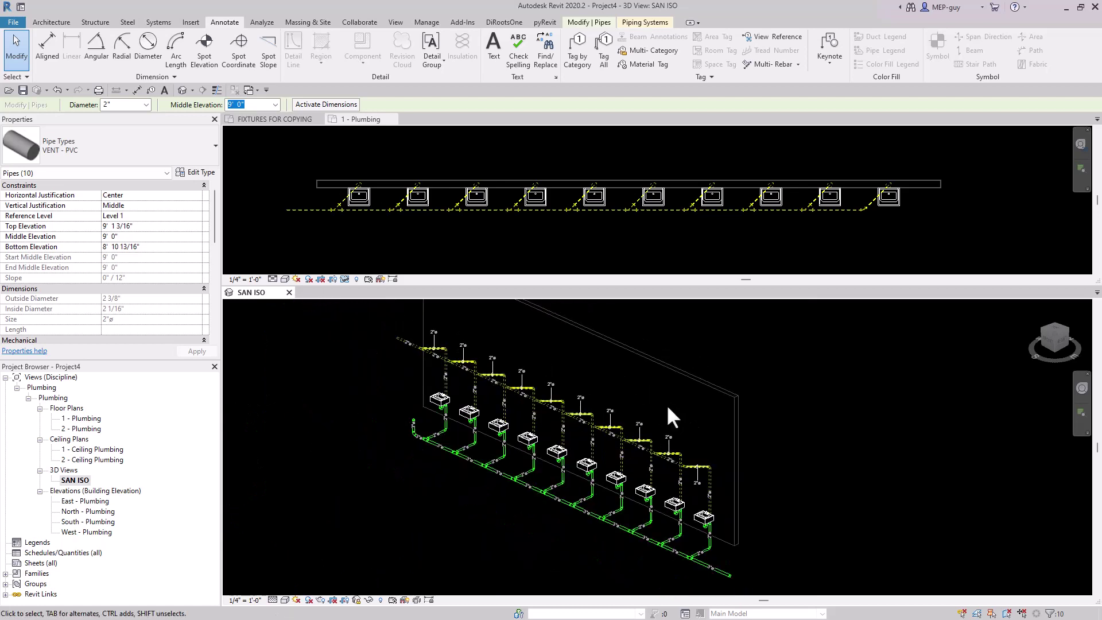
scroll(667, 404, down, 1)
scroll(677, 436, up, 5)
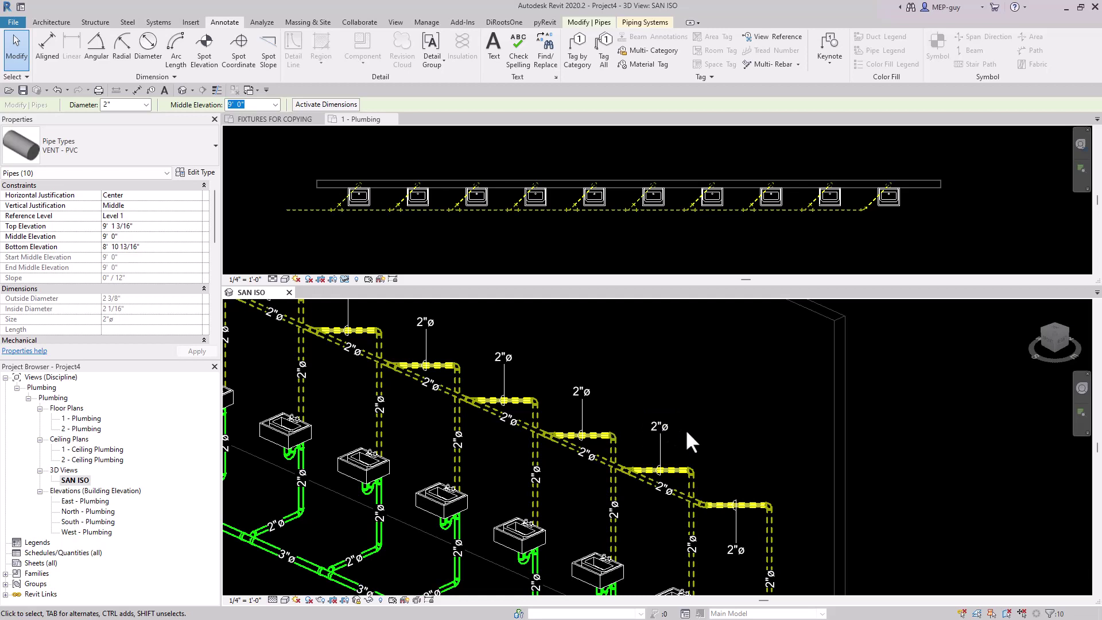
scroll(712, 431, down, 5)
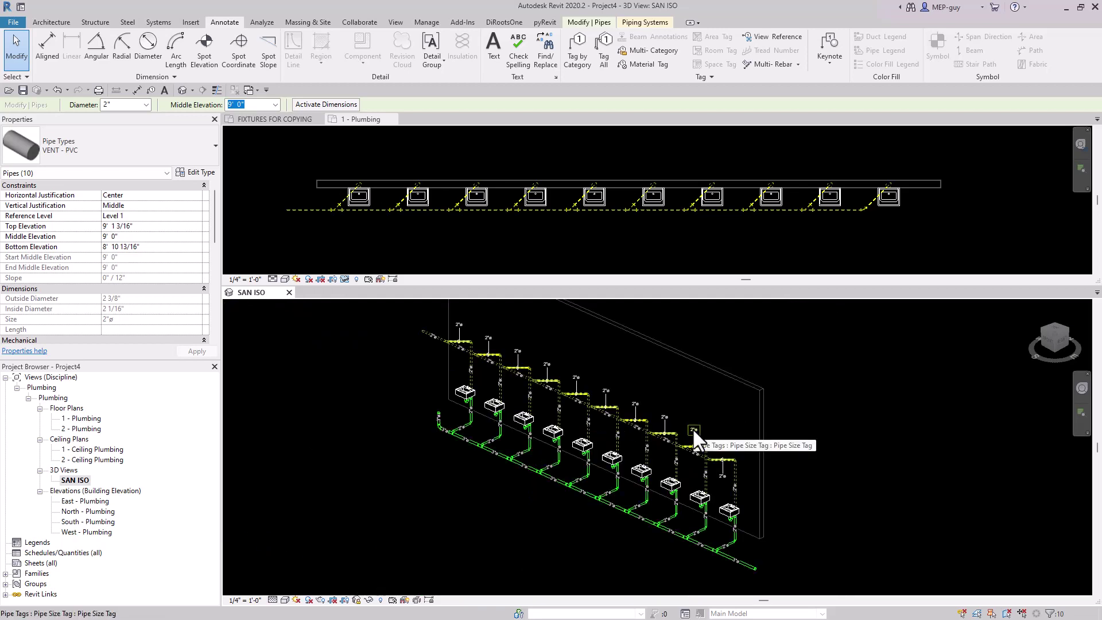
Undo the leader size tags on the ten horizontal vent branches.
key(ctrl+z)
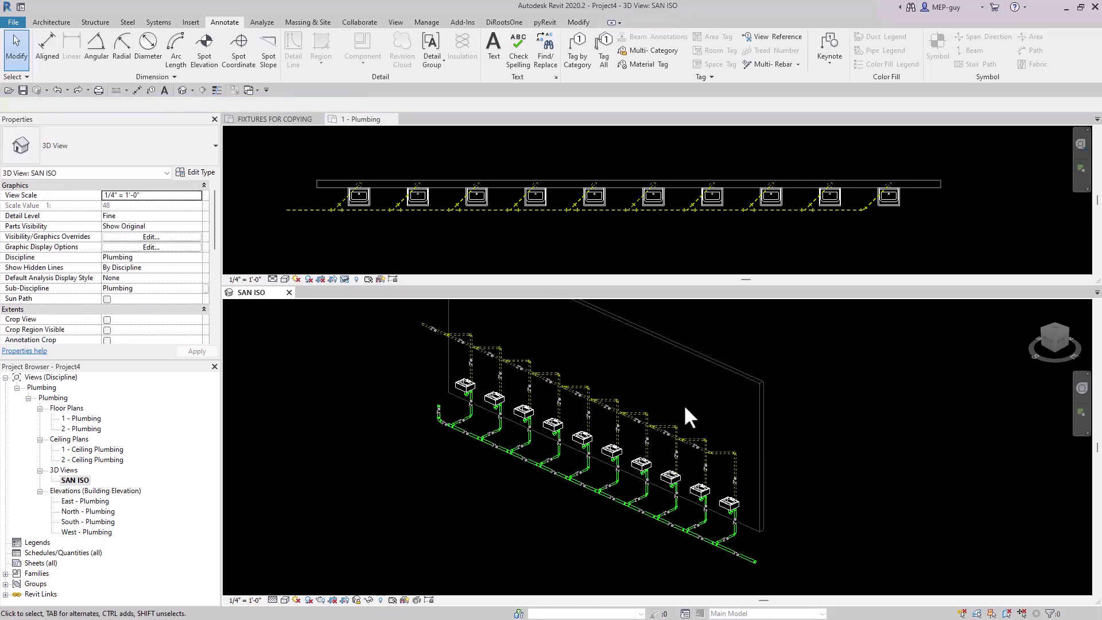
right_click(683, 404)
click(711, 413)
middle_drag(690, 400, 678, 409)
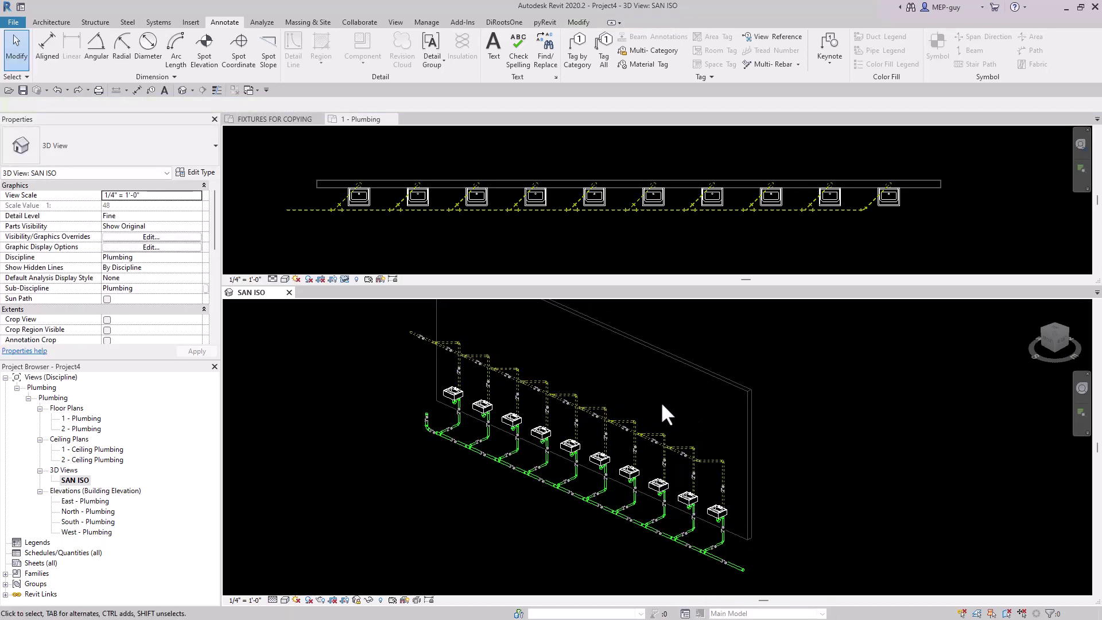
Switch to File Explorer and load the LEADER PIPE SIZE TAG and FIXTURE UNITS PIPE SIZE TAG families from the TAGS folder into the project.
key(alt+Tab)
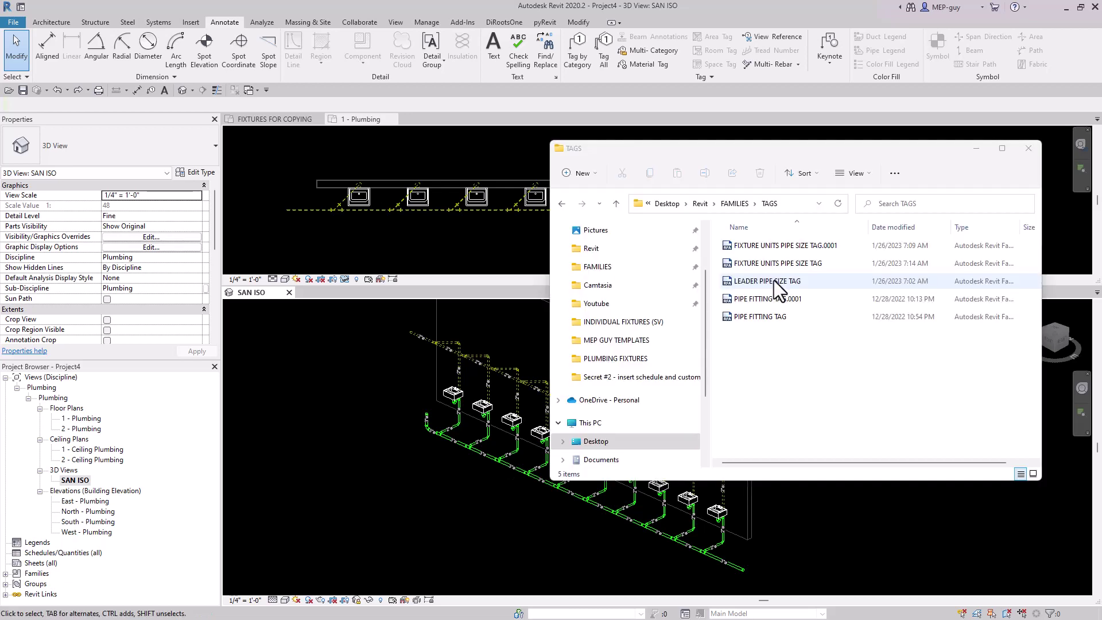
click(774, 280)
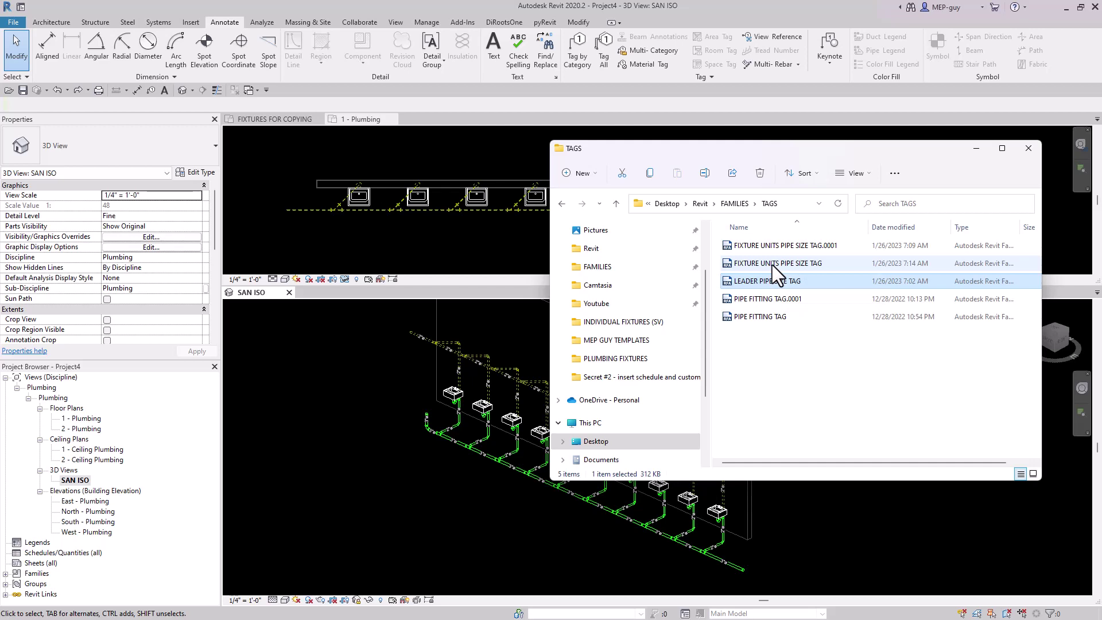
ctrl+click(773, 264)
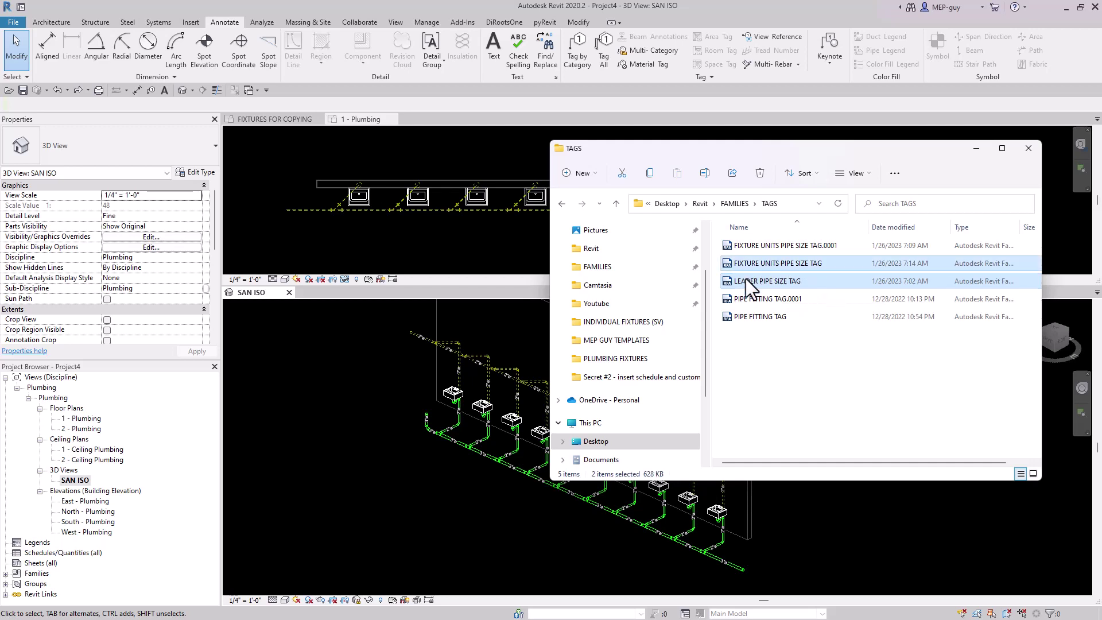
drag(746, 264, 365, 362)
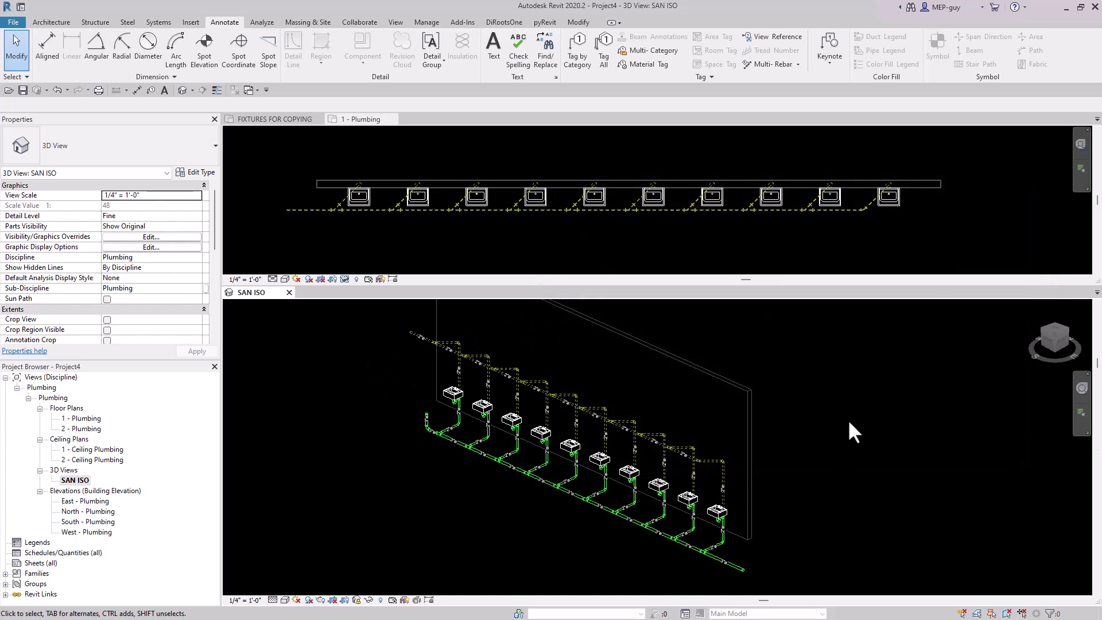
Restore the selection of horizontal vent branches and tag only those pipes with LEADER PIPE SIZE TAG, using 1/2" leaders and horizontal orientation.
right_click(701, 396)
click(733, 451)
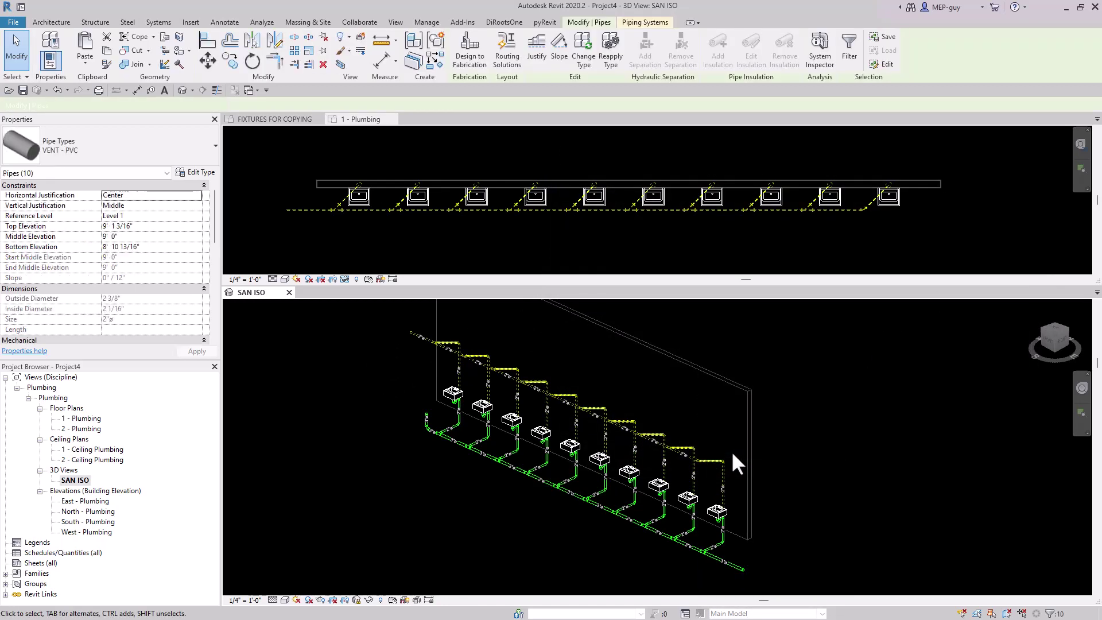
click(225, 22)
click(604, 48)
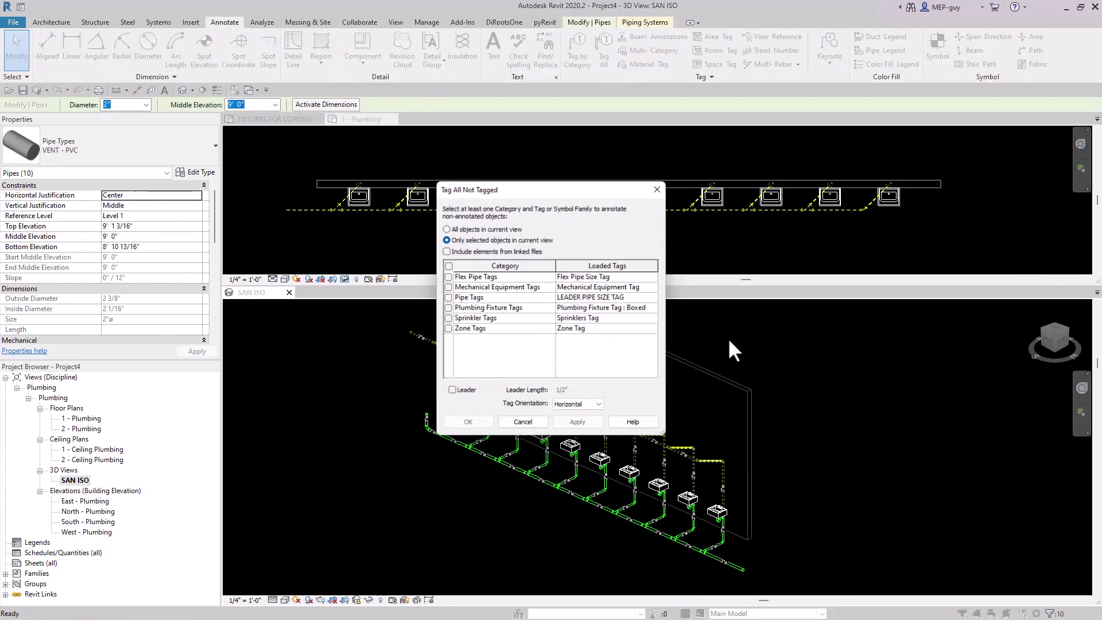
click(447, 297)
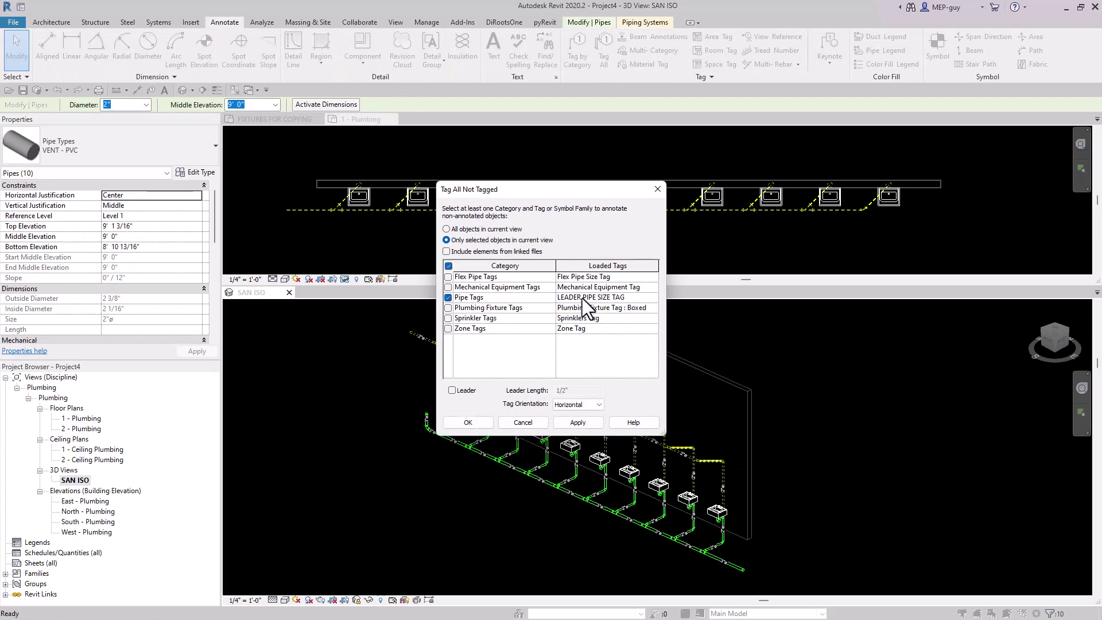
click(452, 390)
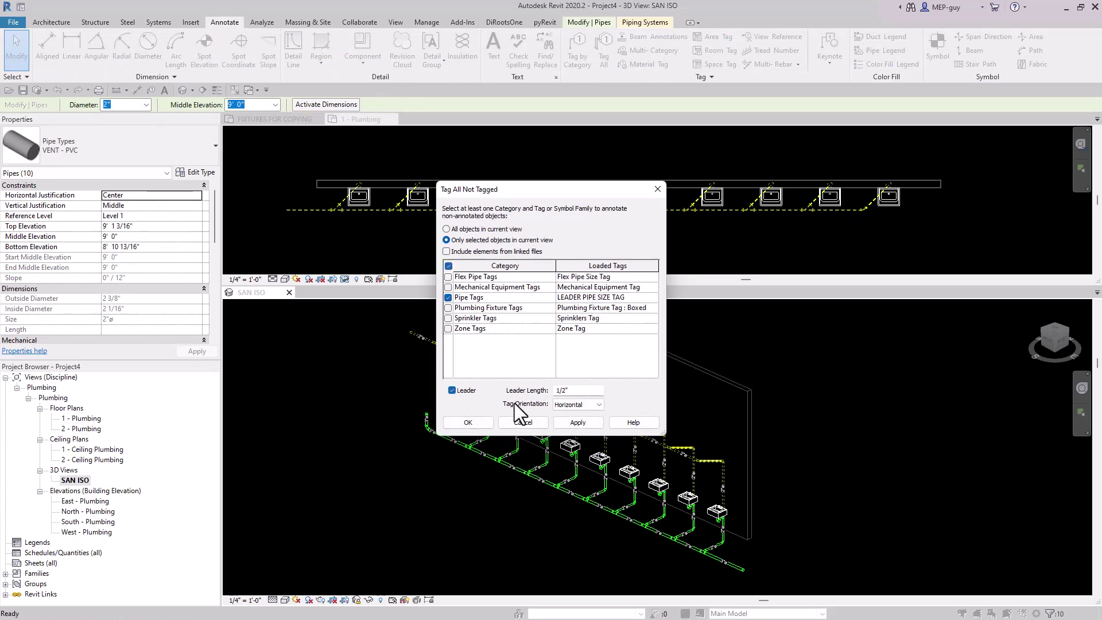
click(479, 422)
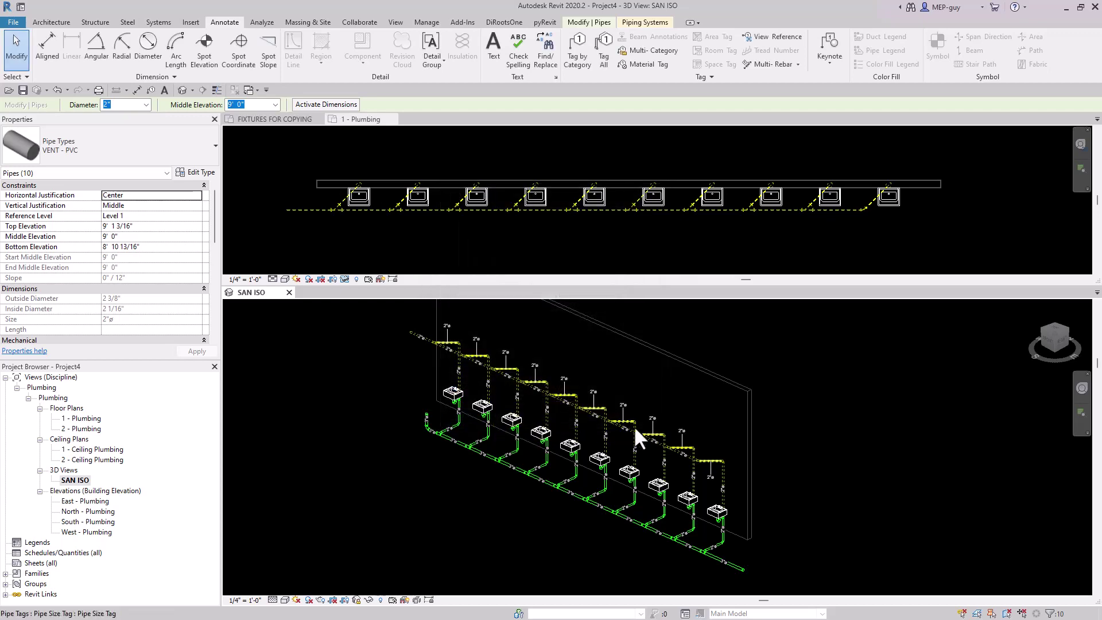
scroll(705, 442, up, 5)
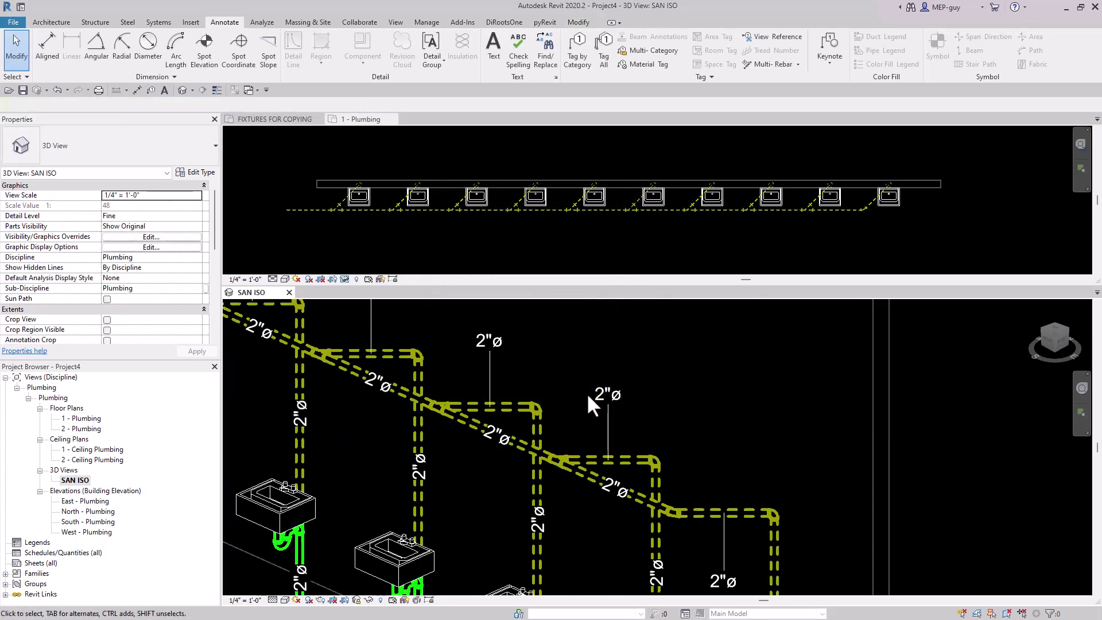
scroll(714, 466, down, 1)
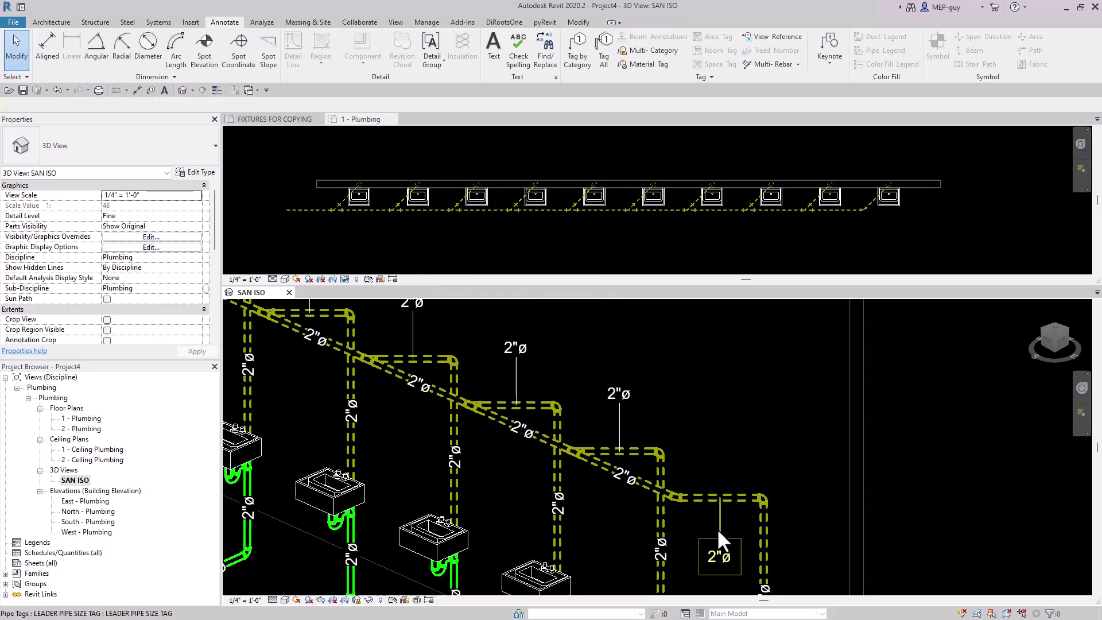
Move the LEADER PIPE SIZE TAG on the last horizontal vent branch from below the pipe to above it.
click(717, 547)
drag(716, 559, 721, 445)
key(Escape)
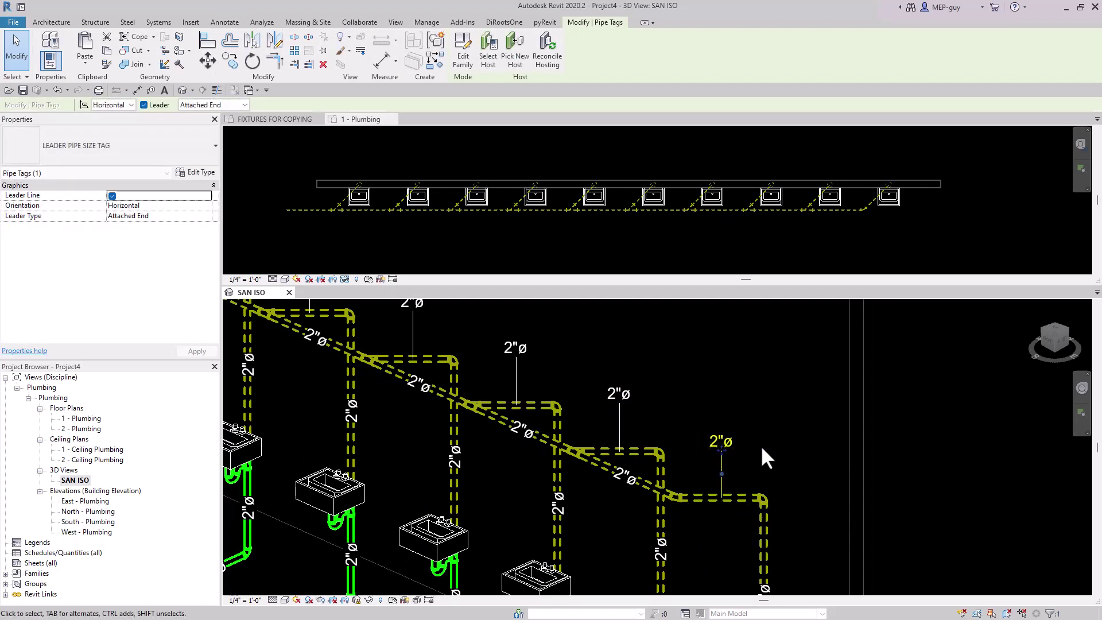
scroll(804, 477, down, 5)
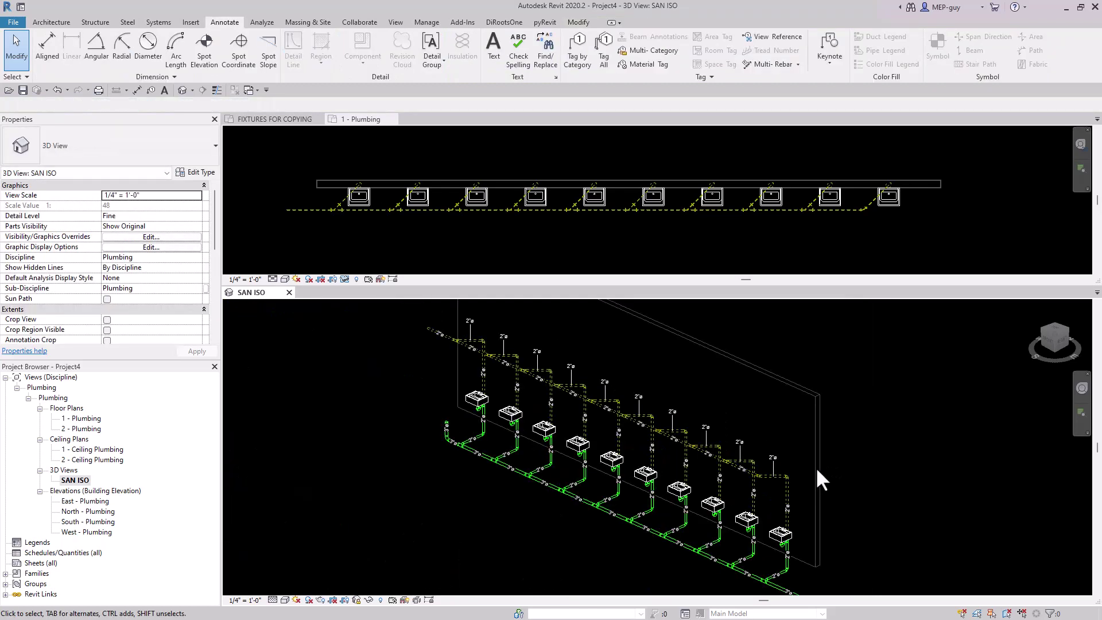
Select all ten leader pipe size tags on the horizontal vent branches and lower them together closer to their pipes.
click(740, 440)
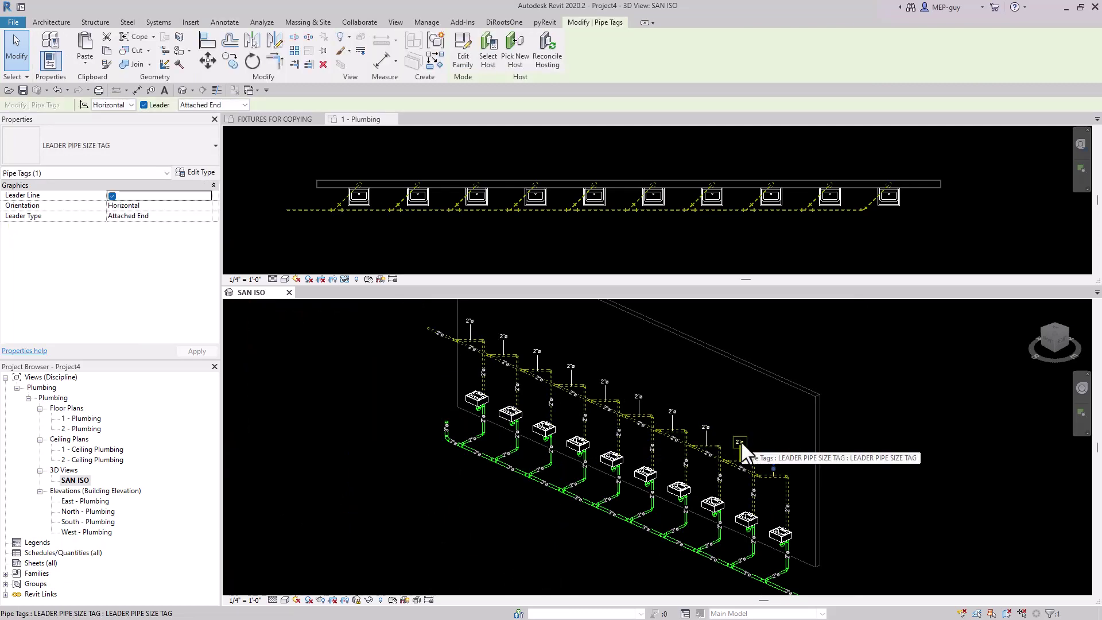
key(s)
key(a)
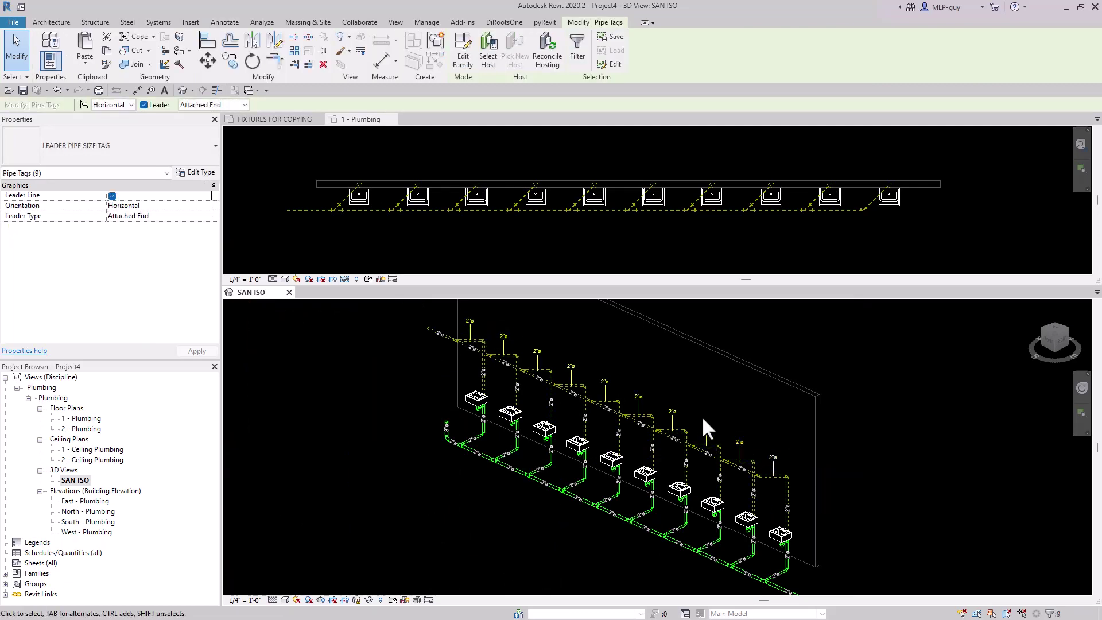
scroll(782, 464, up, 4)
scroll(781, 464, up, 2)
drag(758, 448, 757, 464)
key(Escape)
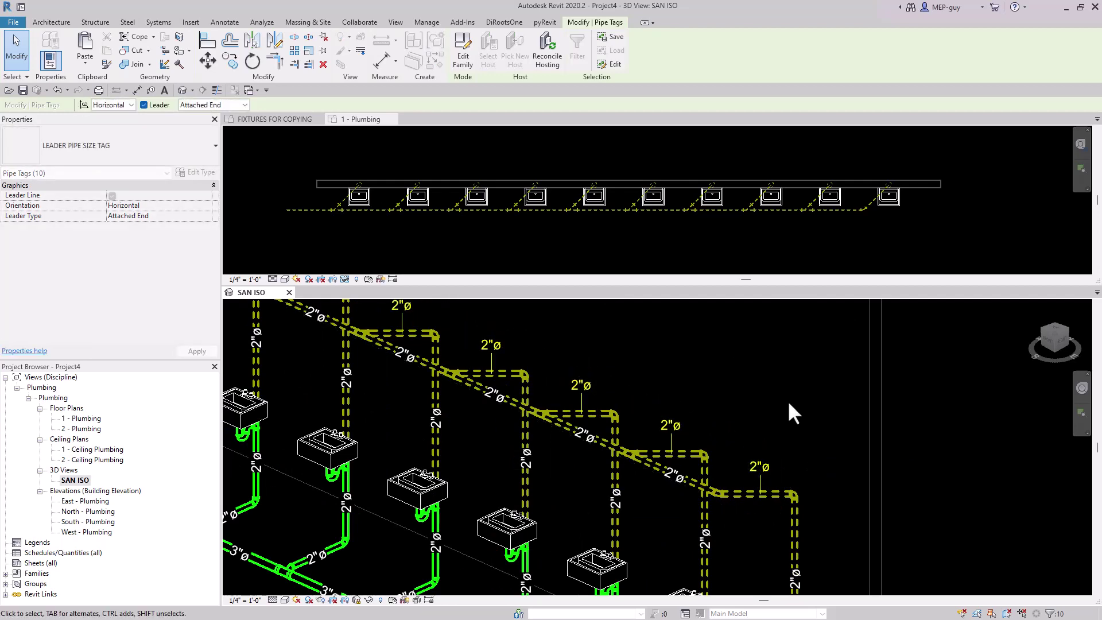
scroll(718, 480, down, 6)
Set the leader arrowhead of the LEADER PIPE SIZE TAG type to Loop 1/8".
scroll(724, 481, up, 6)
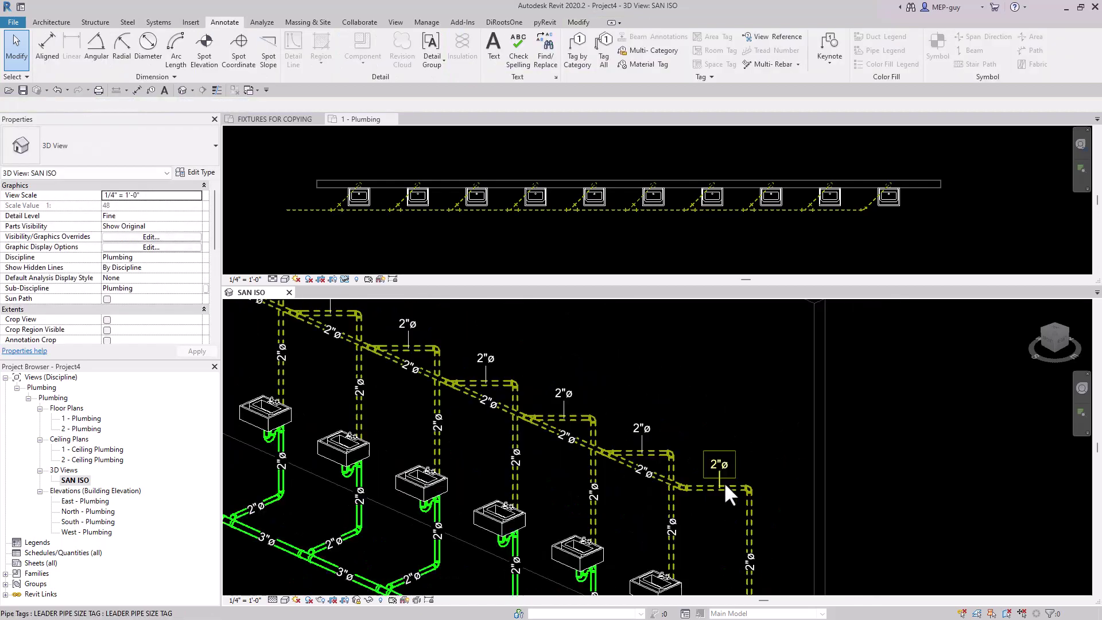
click(721, 453)
click(195, 172)
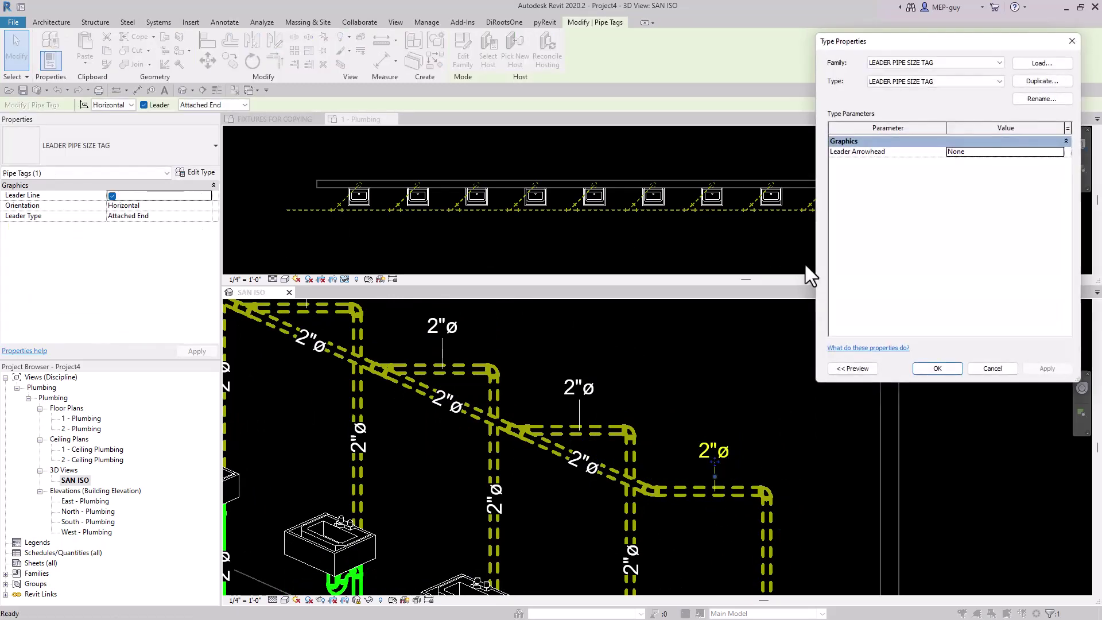
click(977, 152)
click(969, 197)
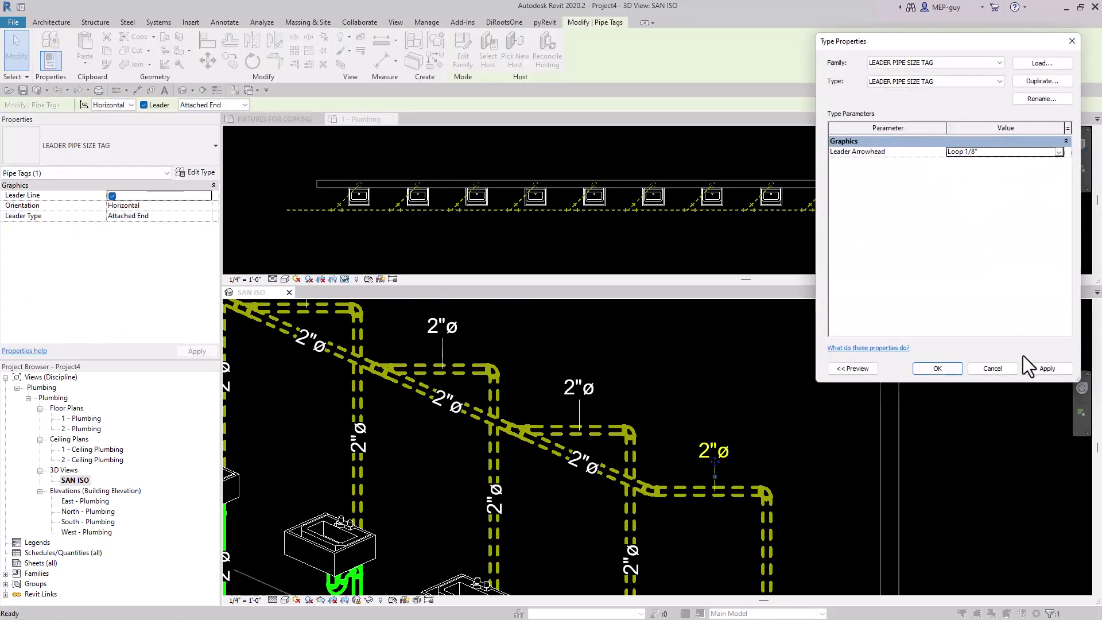
click(1047, 369)
click(937, 369)
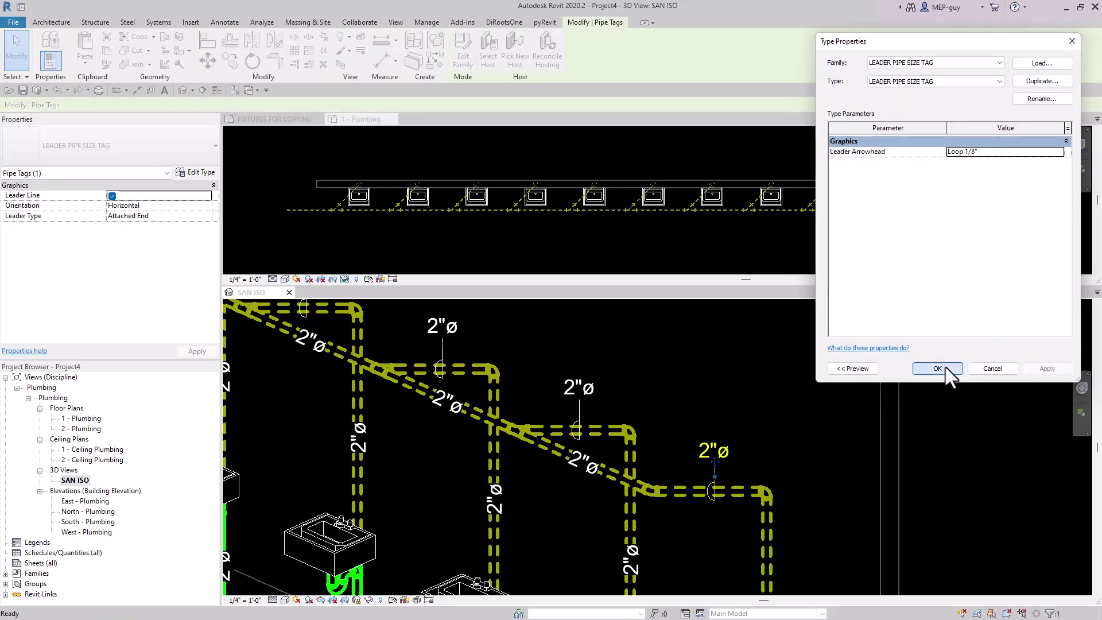
click(791, 428)
scroll(746, 430, down, 6)
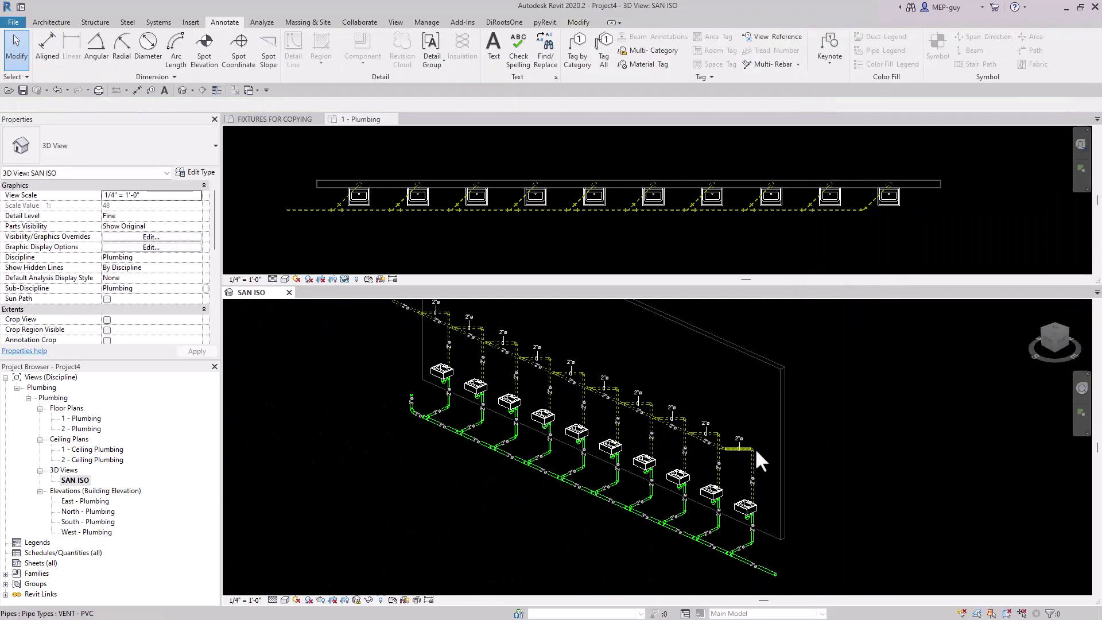
Turn on thin-line display for the model views.
key(t)
key(l)
scroll(745, 538, up, 4)
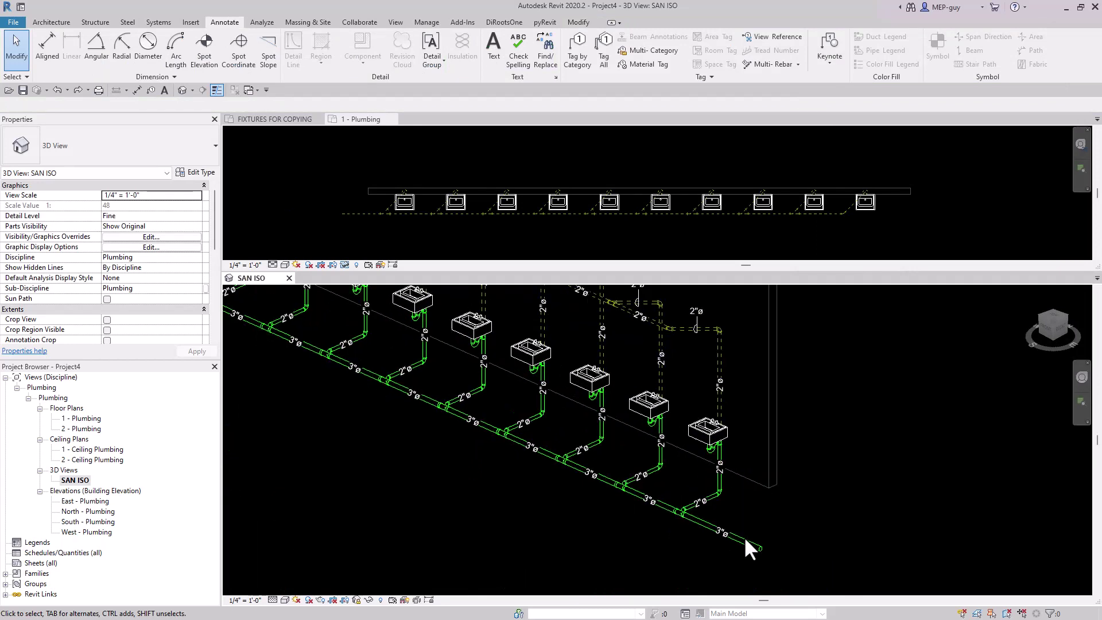
scroll(724, 536, down, 3)
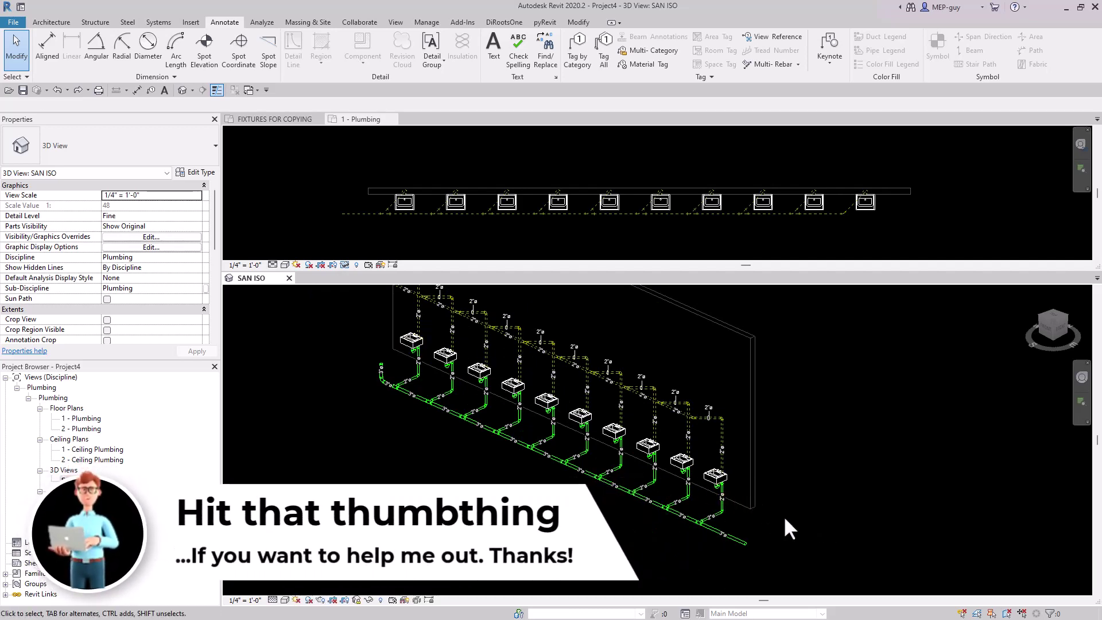
Check the fixture units of the end pipe of the sanitary main beyond the last lavatory.
click(739, 539)
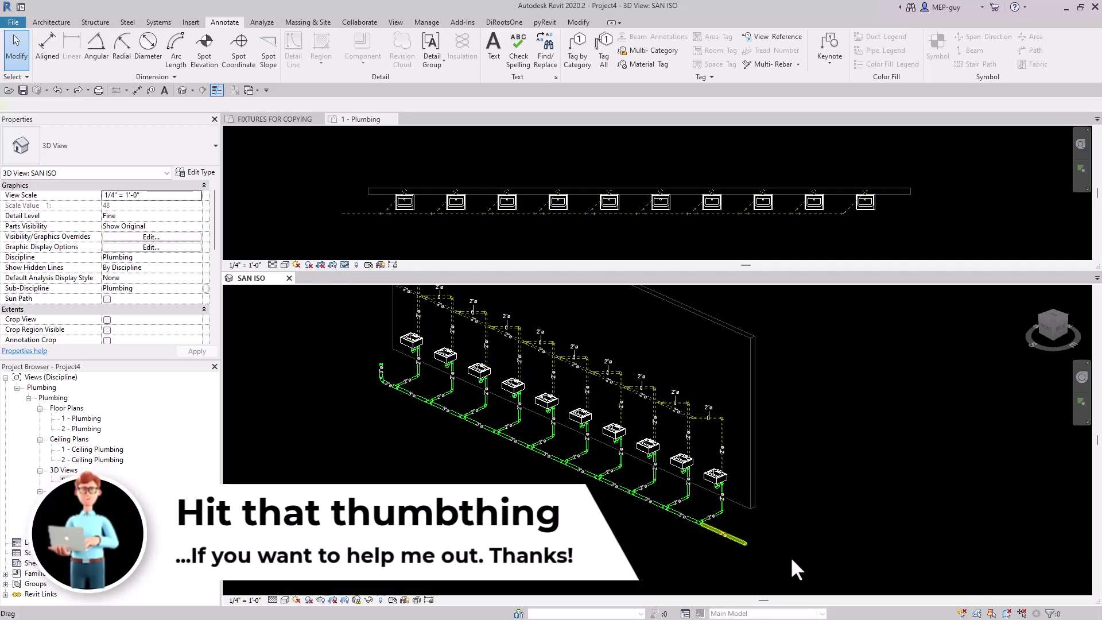
scroll(150, 268, down, 5)
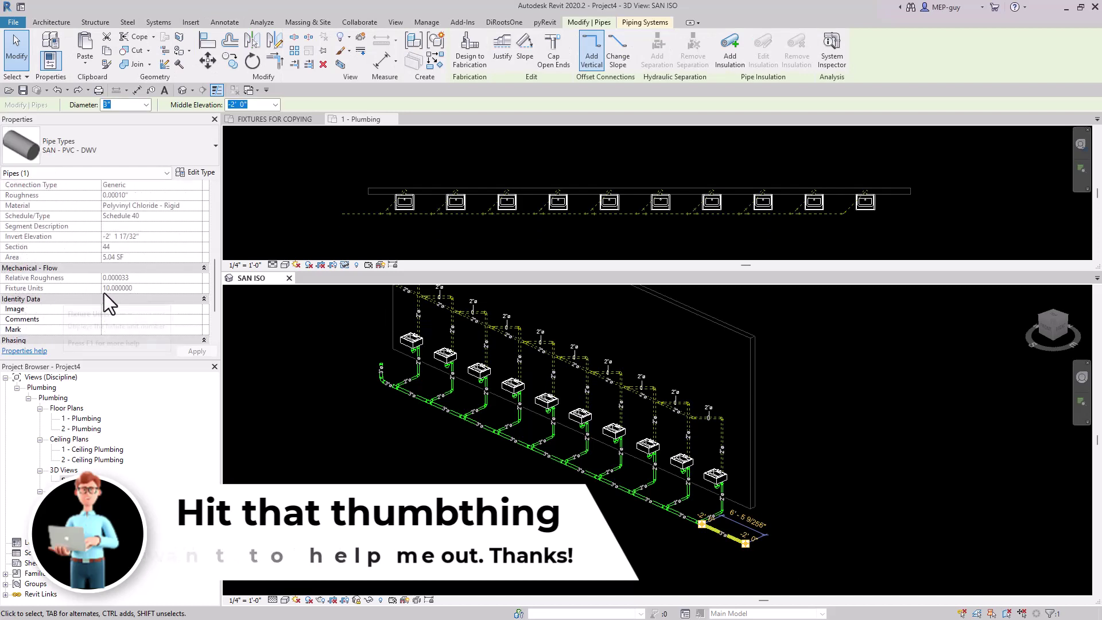
click(842, 523)
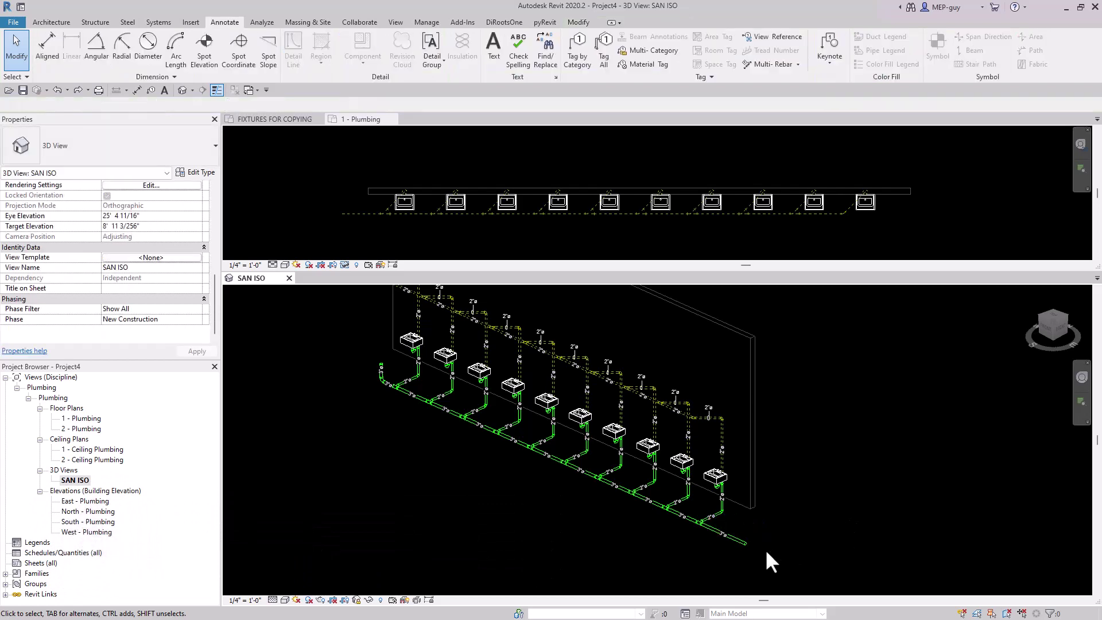
Add a leader to the sanitary main's end-pipe size tag, pull it below the pipe and change it to FIXTURE UNITS PIPE SIZE TAG.
scroll(671, 519, up, 3)
click(680, 517)
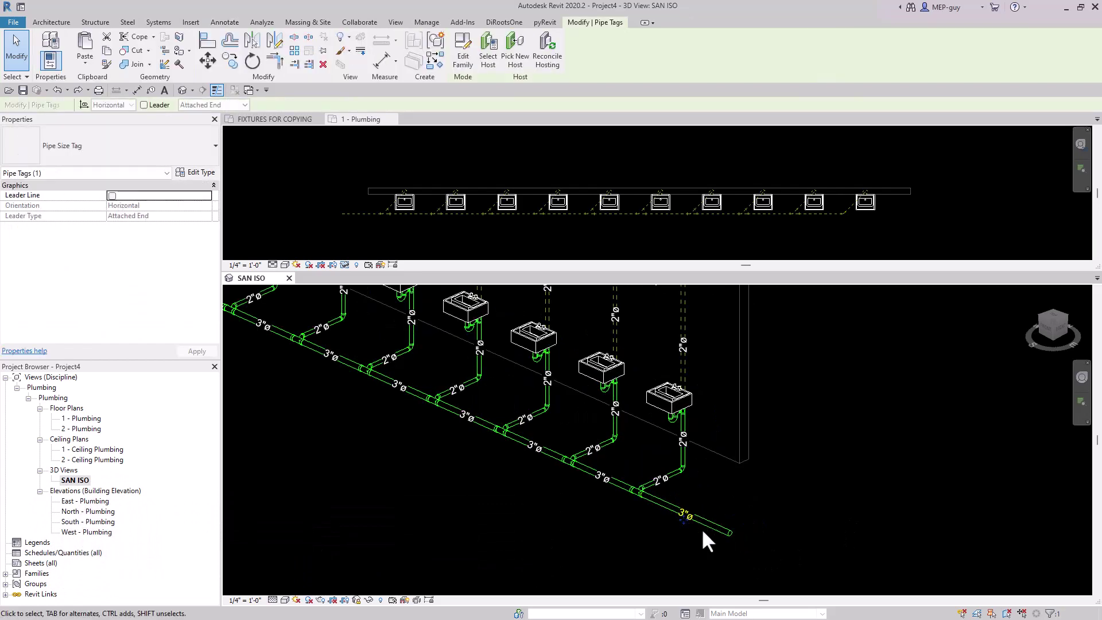
click(144, 105)
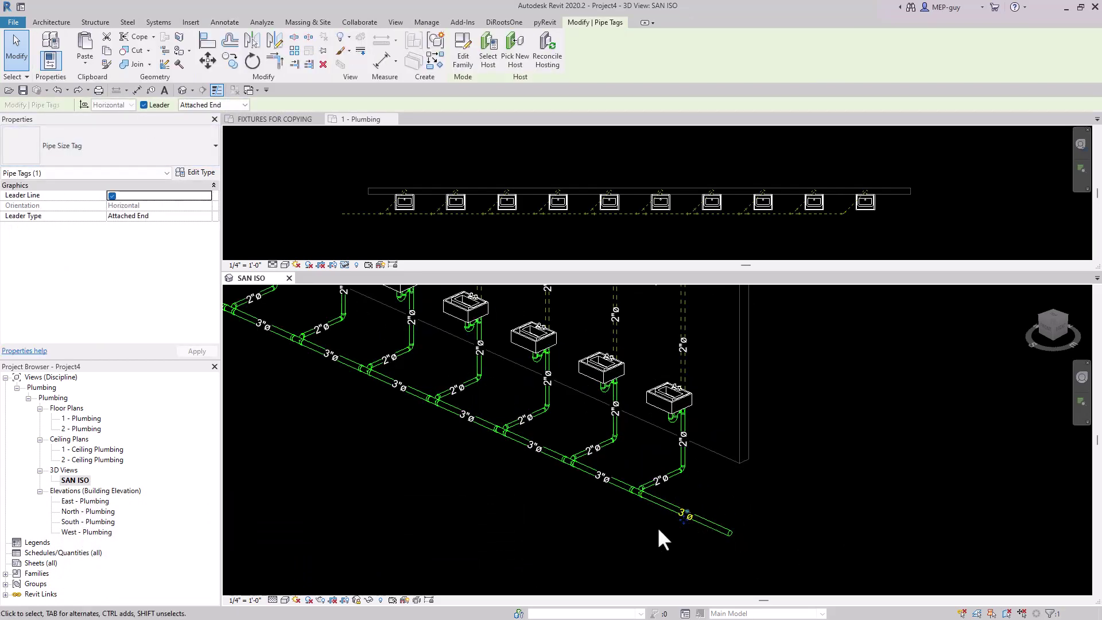
drag(681, 517, 644, 530)
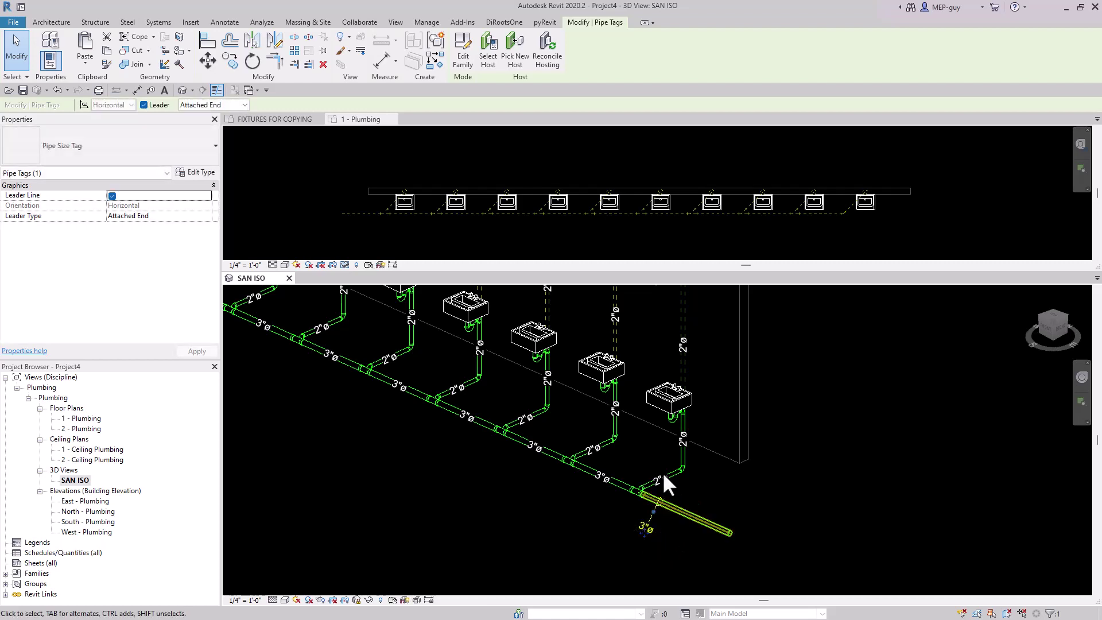
click(165, 148)
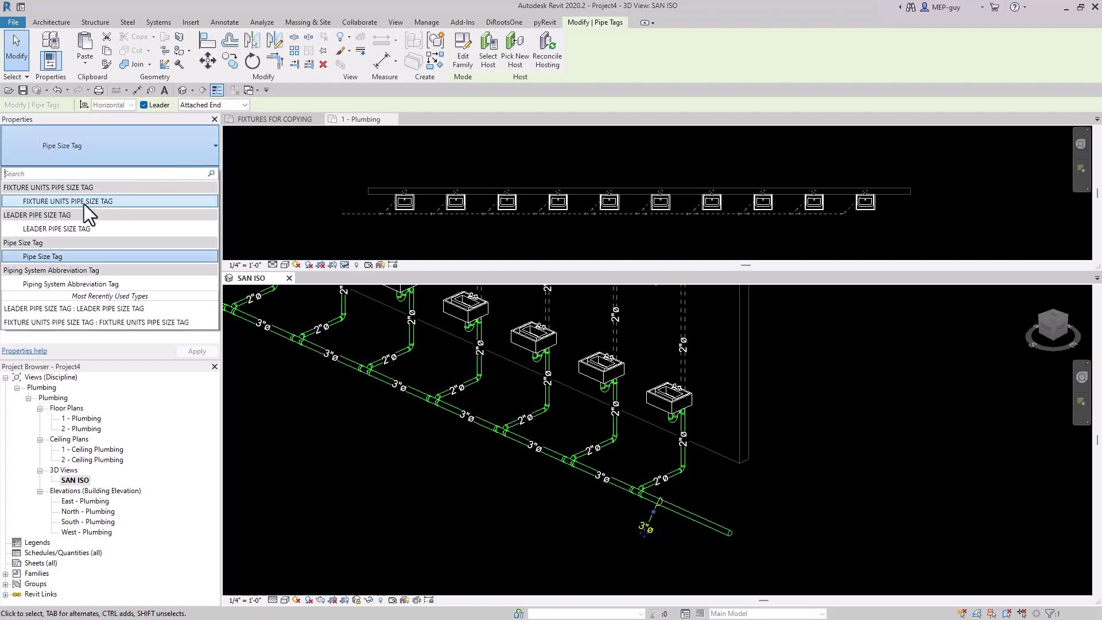
click(84, 204)
click(860, 493)
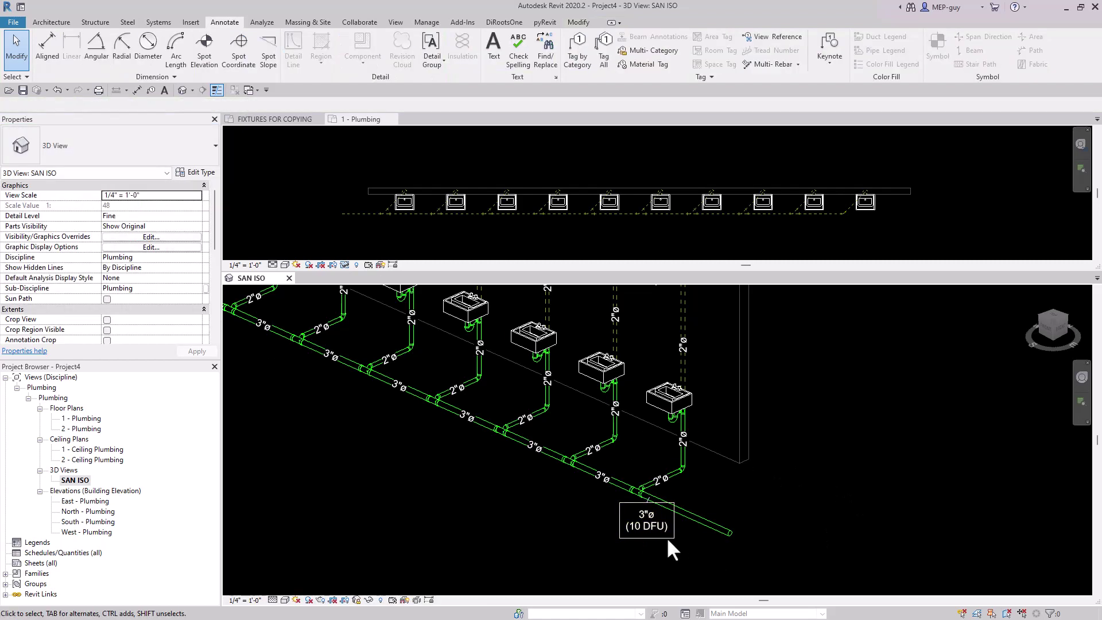
Move the fixture units tag farther from the sanitary main and shape its leader as Free End with a horizontal elbow.
drag(664, 536, 595, 549)
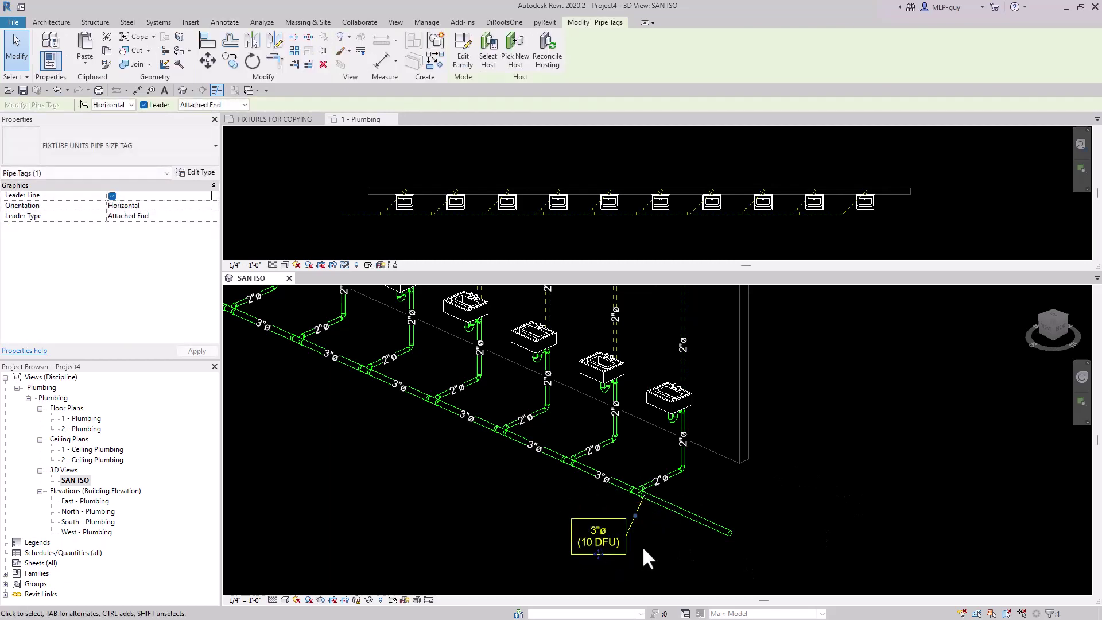
click(215, 105)
click(195, 124)
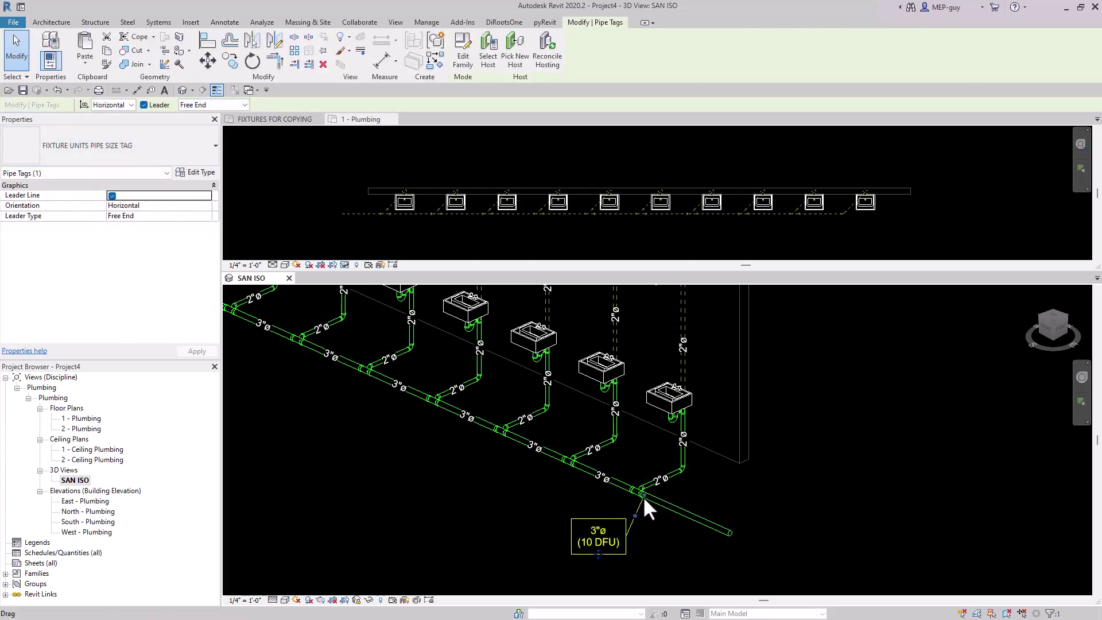
mouse_move(643, 495)
mouse_down()
mouse_move(684, 508)
mouse_move(664, 536)
mouse_move(645, 532)
mouse_up()
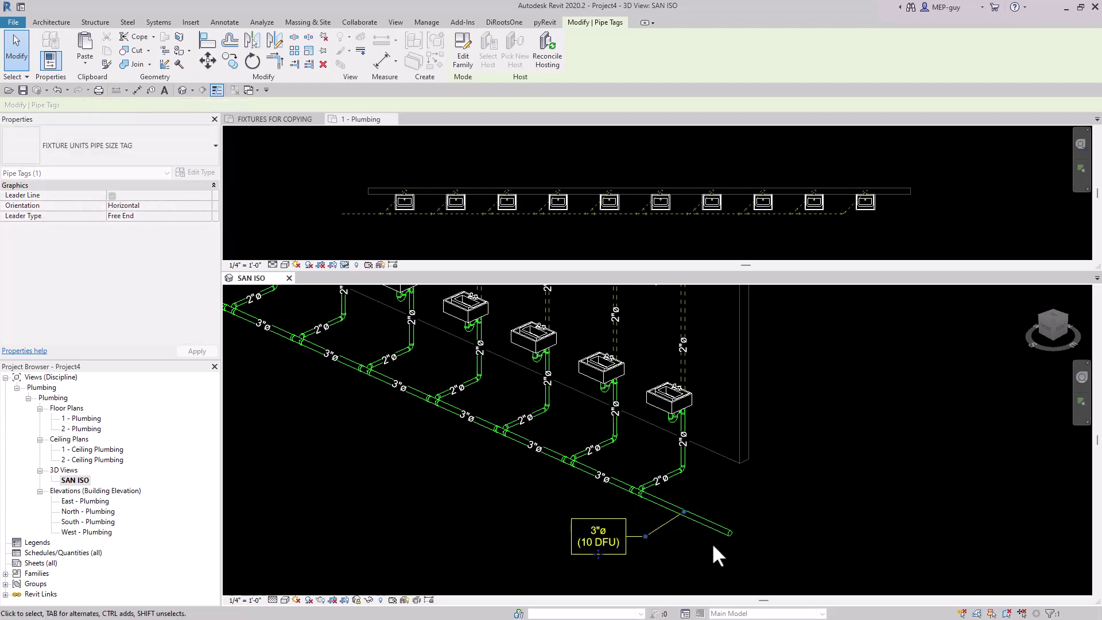
click(711, 542)
Give the FIXTURE UNITS PIPE SIZE TAG type a loop leader arrowhead.
click(663, 527)
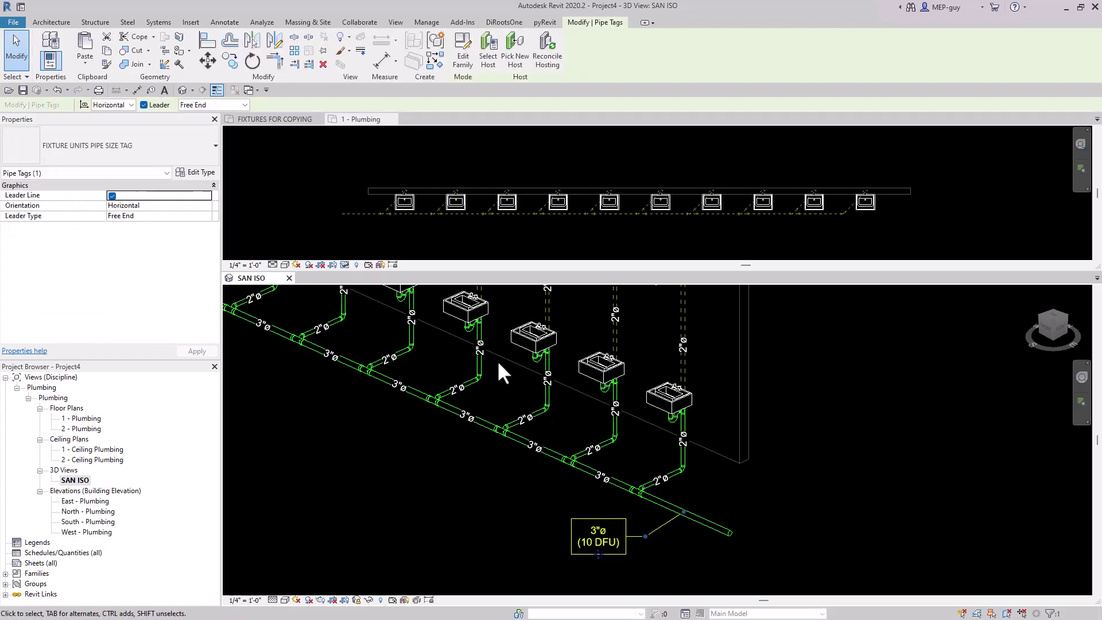
click(198, 173)
key(Down)
click(937, 368)
click(802, 474)
scroll(767, 497, down, 5)
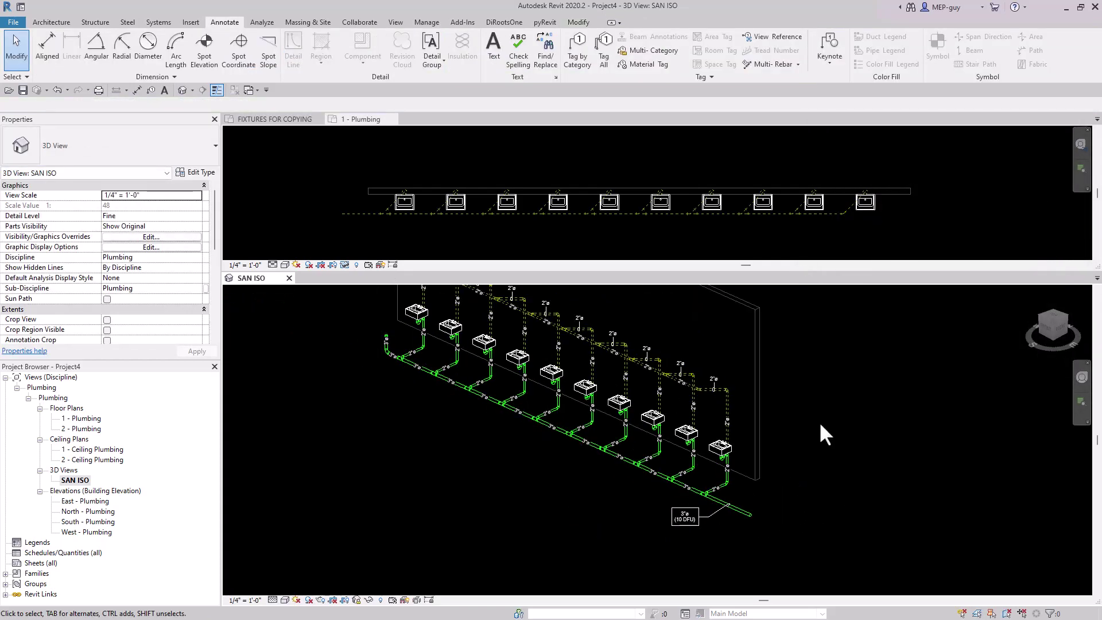
middle_drag(821, 425, 849, 482)
scroll(828, 450, down, 2)
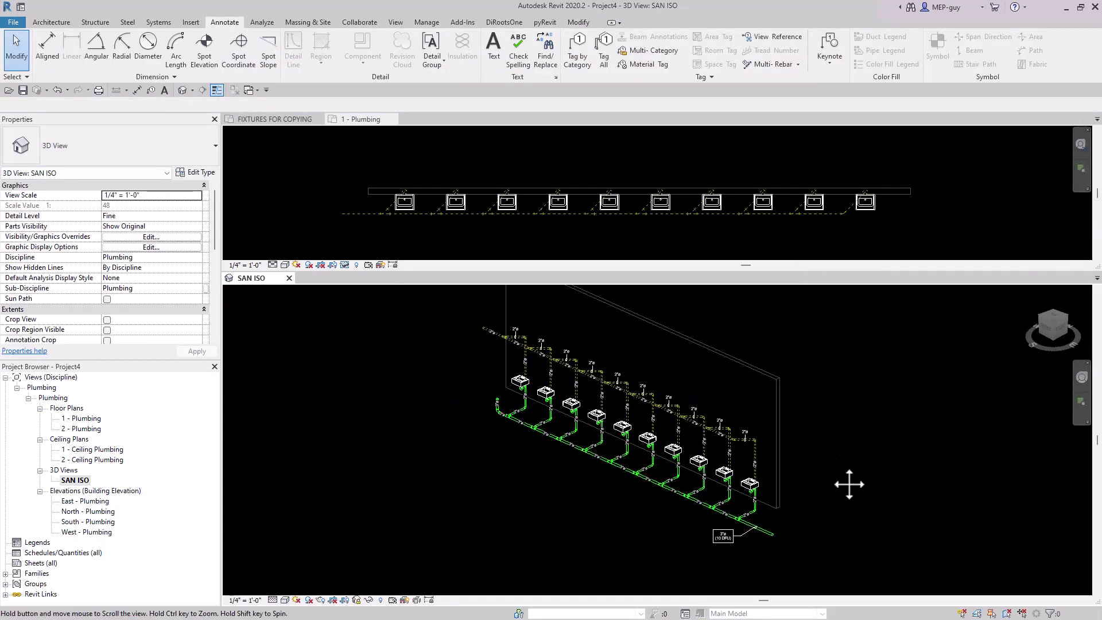
Check the fixture units of the open end pipe of the vent main.
scroll(482, 323, up, 6)
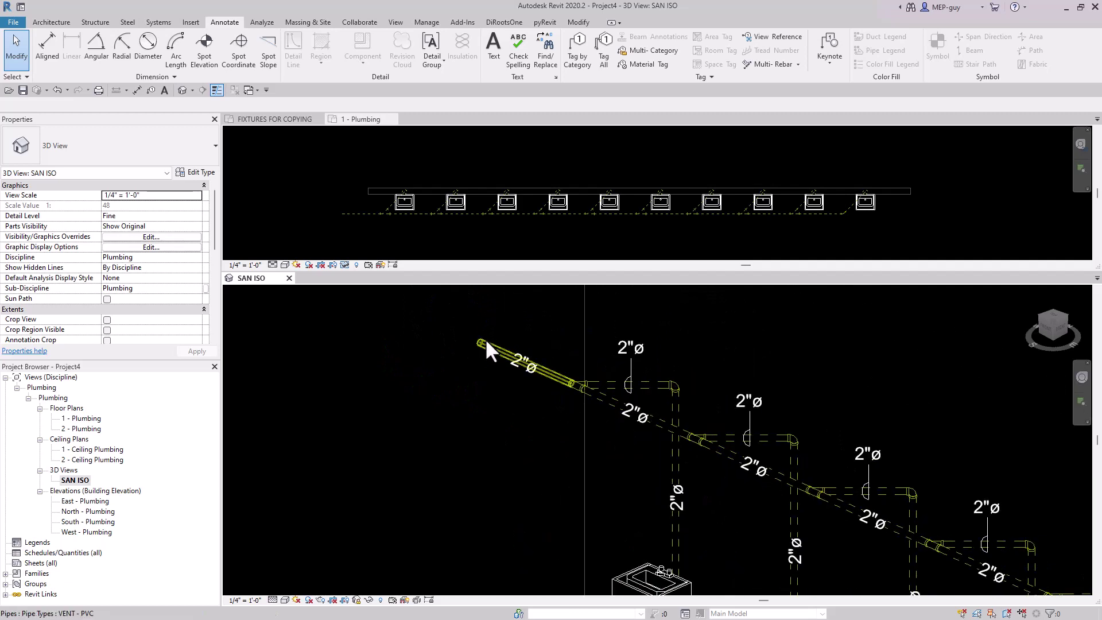
drag(485, 340, 568, 352)
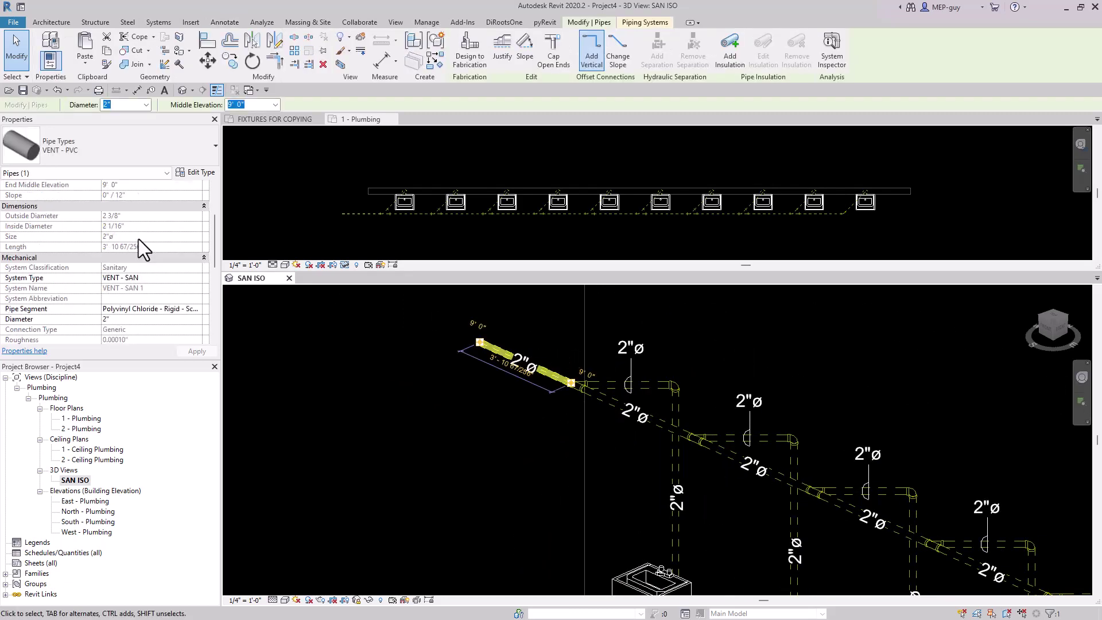
scroll(139, 240, down, 5)
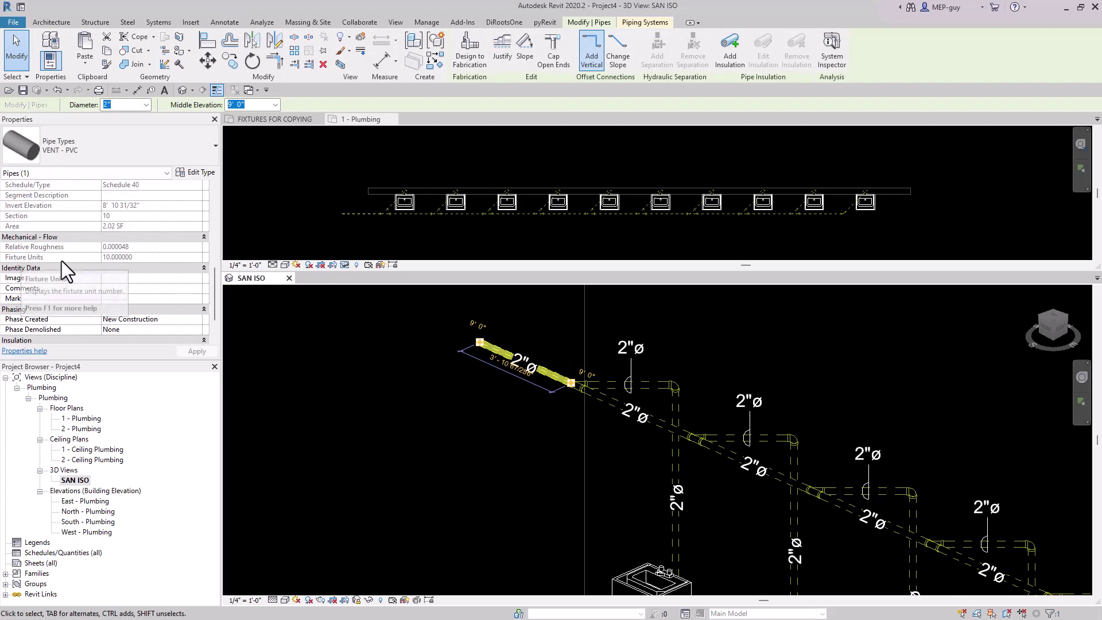
click(501, 428)
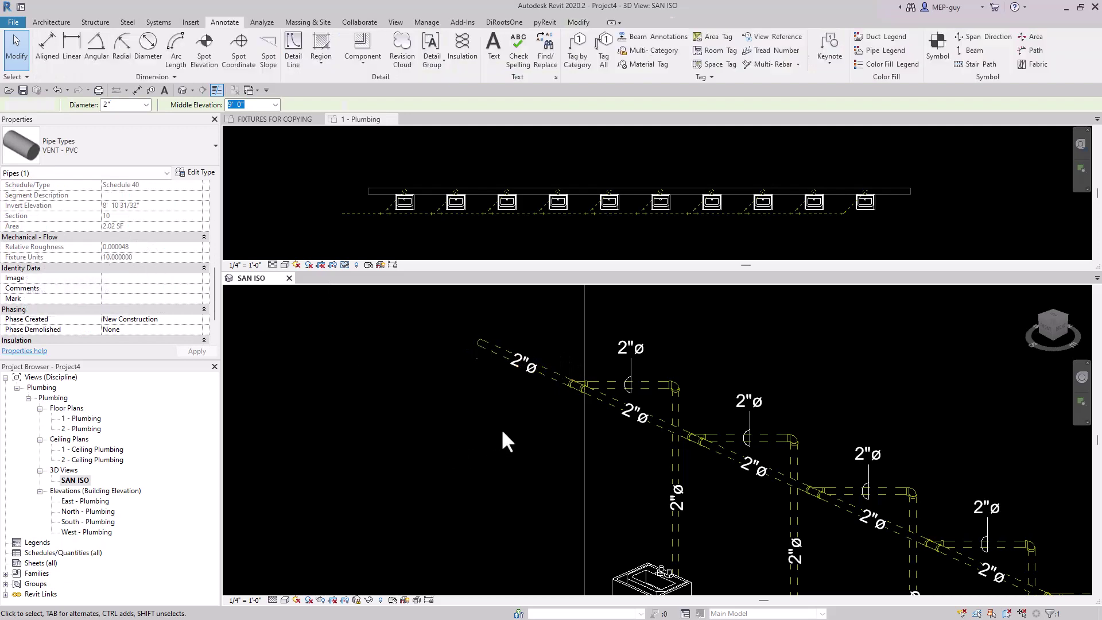
Delete the plain pipe size tag from the open end pipe of the vent main.
click(530, 373)
key(Delete)
scroll(428, 338, down, 5)
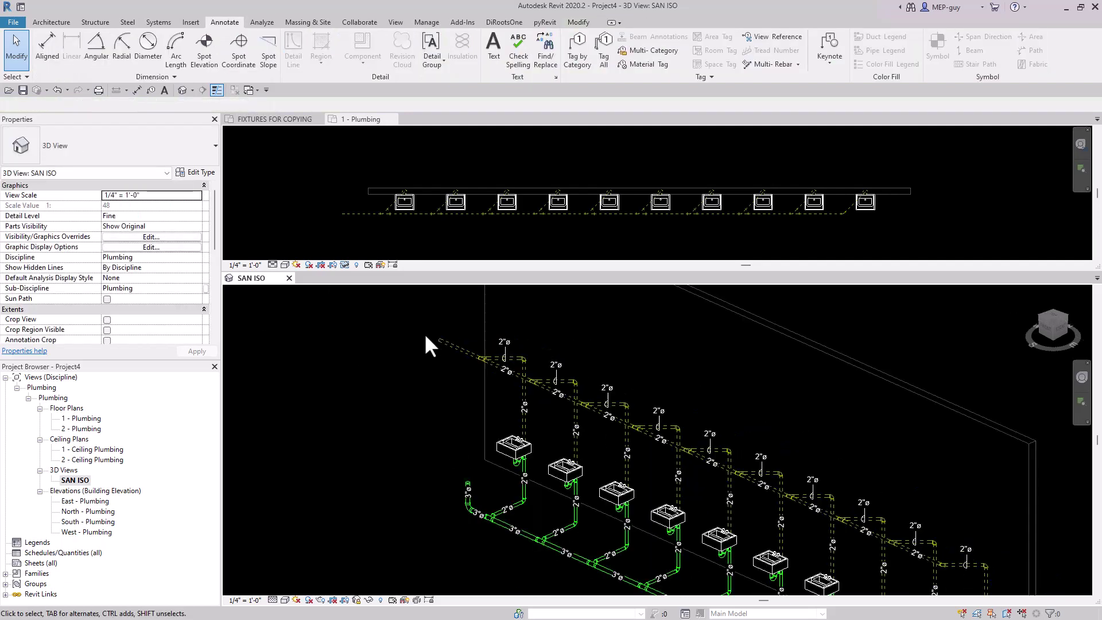
Create a tag similar to the sanitary main's fixture units tag and place it beside the vent main's open end pipe.
click(715, 570)
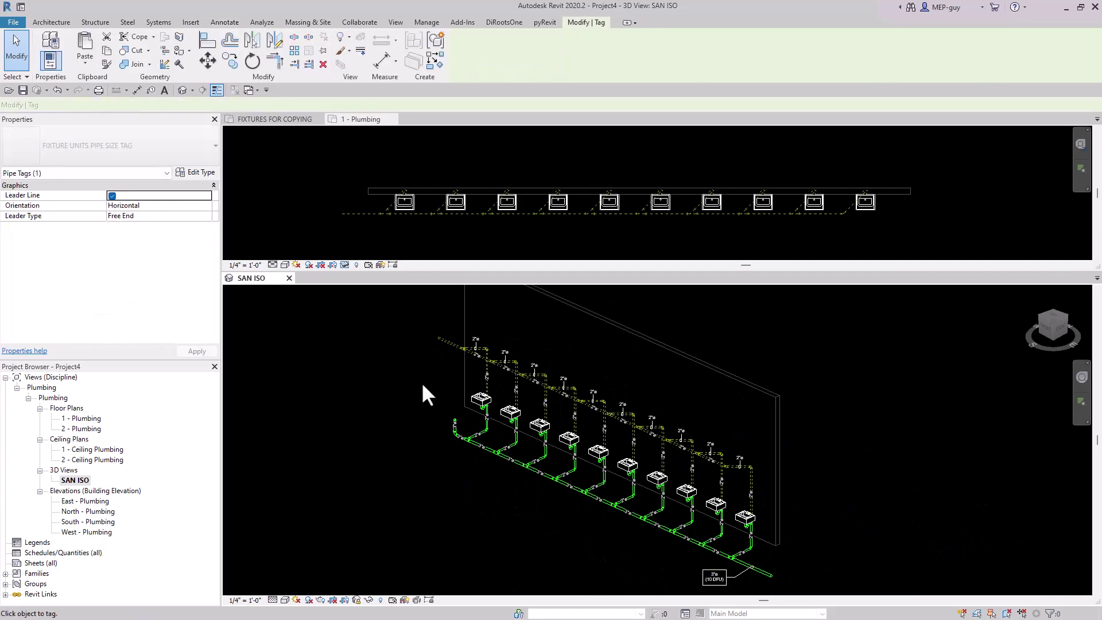
key(c)
key(s)
scroll(439, 340, up, 3)
click(471, 322)
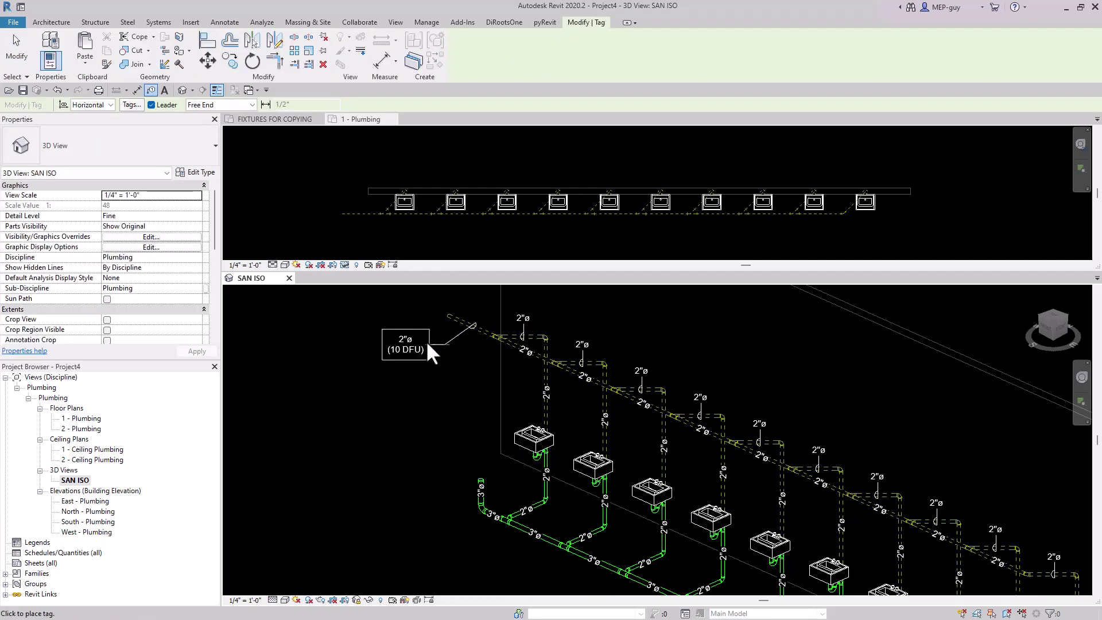
click(424, 340)
key(Escape)
key(Escape)
scroll(390, 357, down, 5)
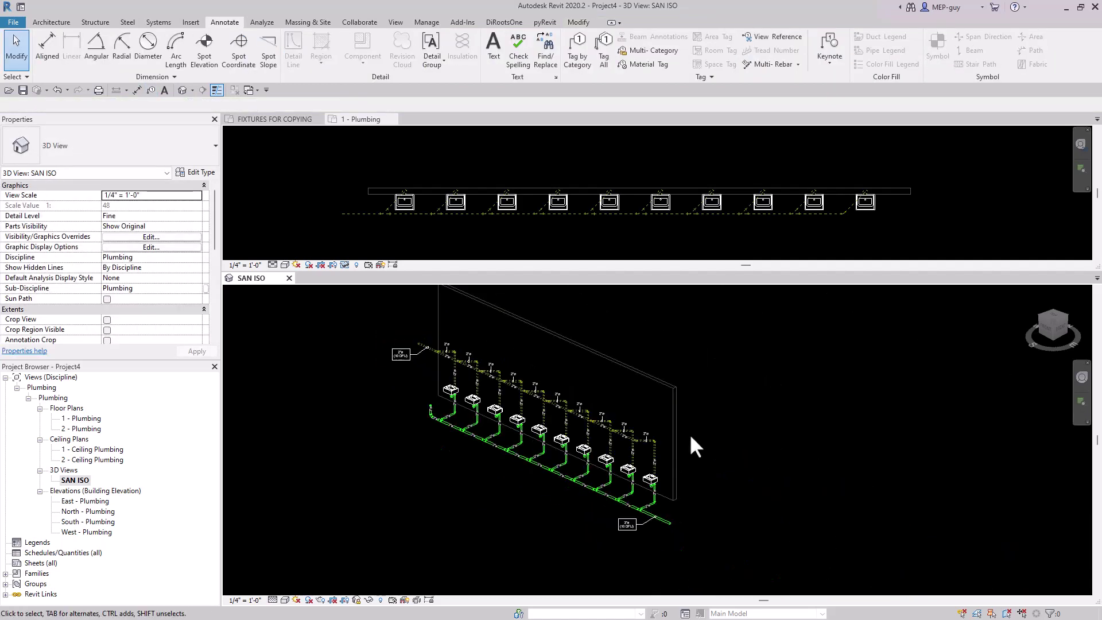
middle_drag(689, 432, 747, 428)
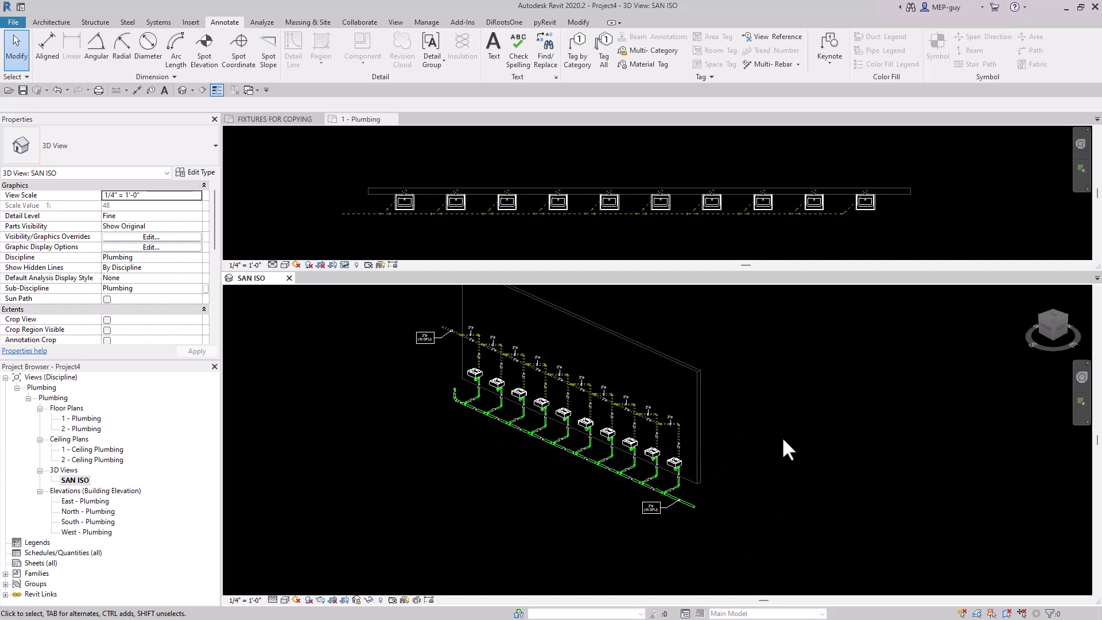
Enlarge the 1 - Plumbing floor plan pane and reset its temporary hide/isolate.
middle_drag(796, 436, 837, 450)
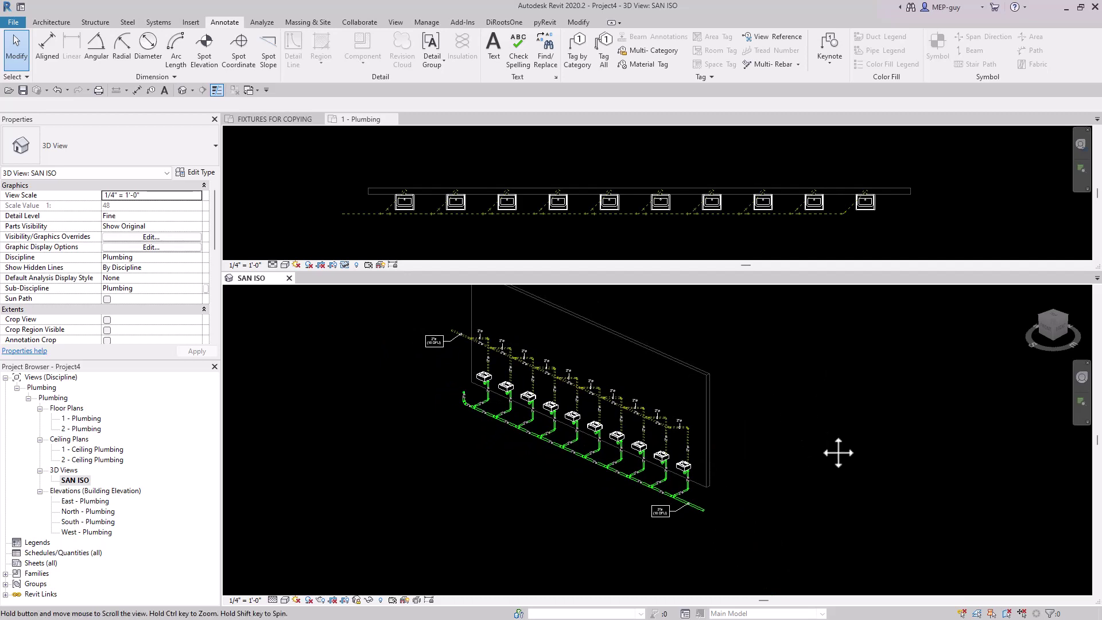
click(942, 215)
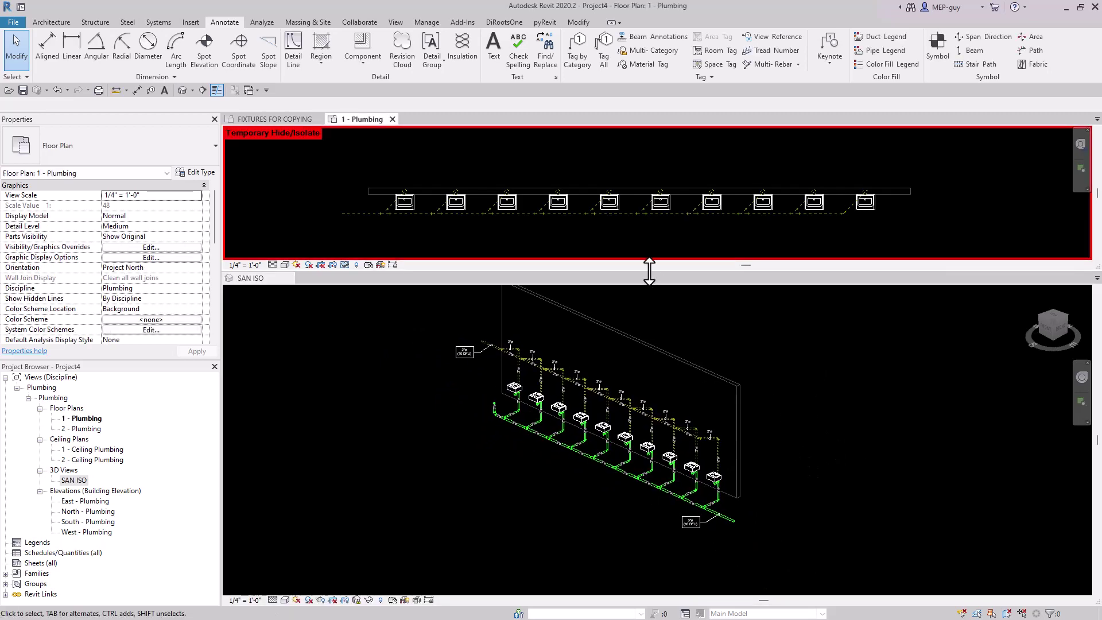
drag(652, 275, 651, 304)
click(345, 295)
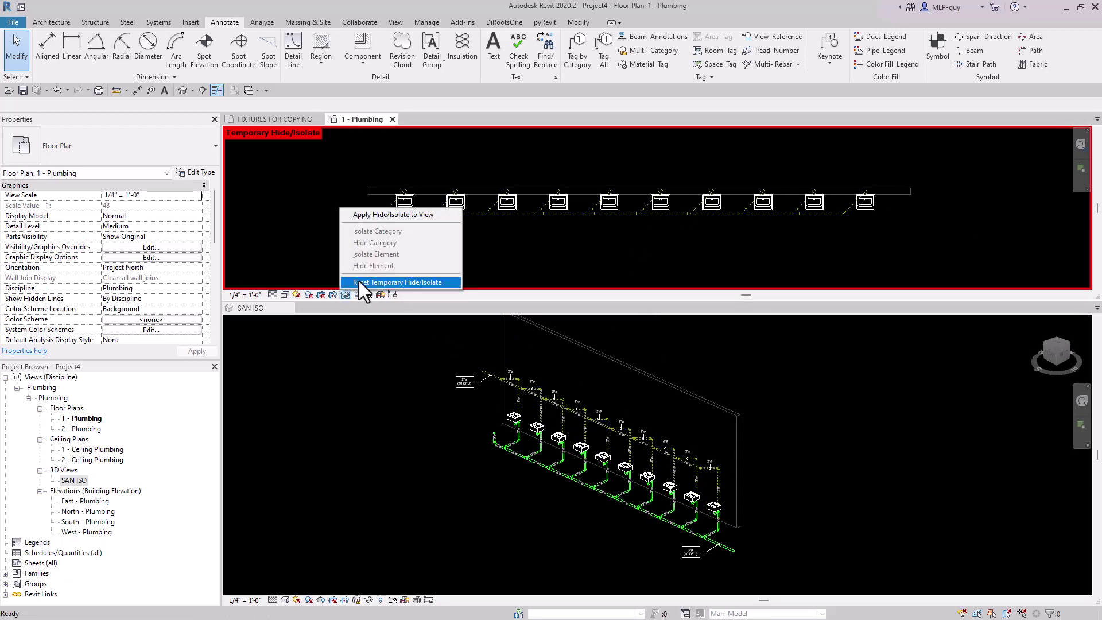
click(359, 281)
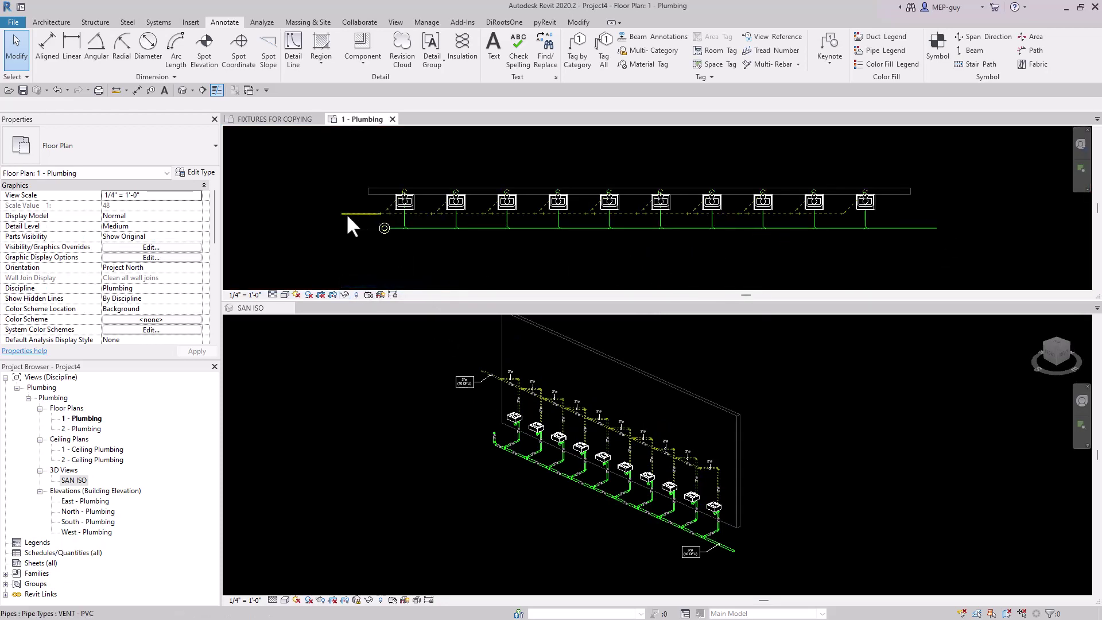
Tag the selected vent and sanitary main pipes in the floor plan with the Pipe Size Tag, without leaders.
drag(318, 204, 932, 227)
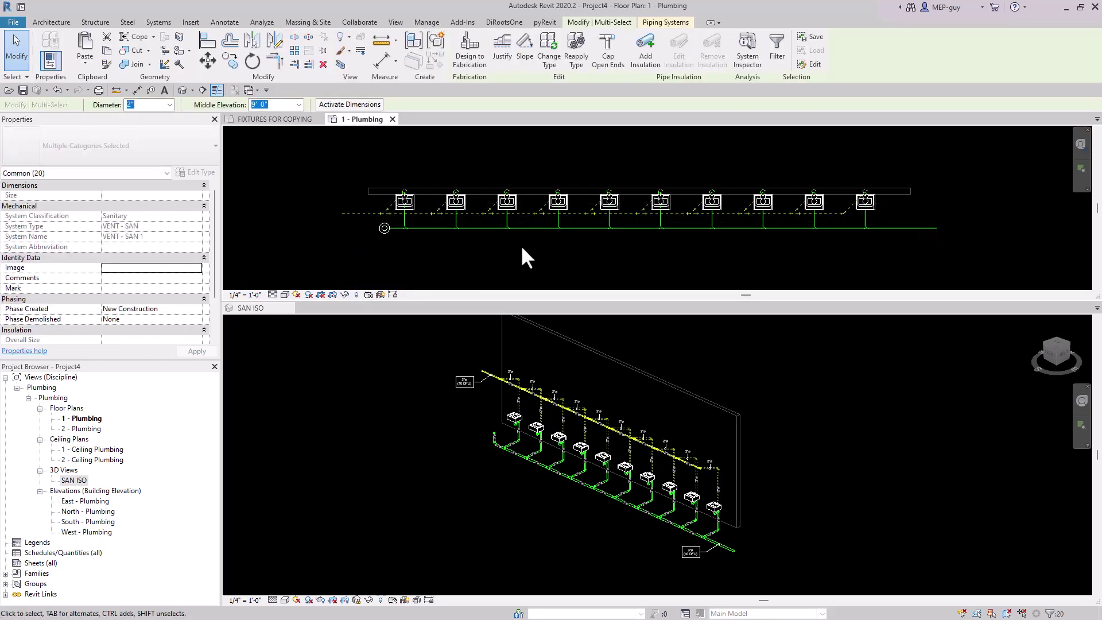
ctrl+drag(394, 219, 936, 241)
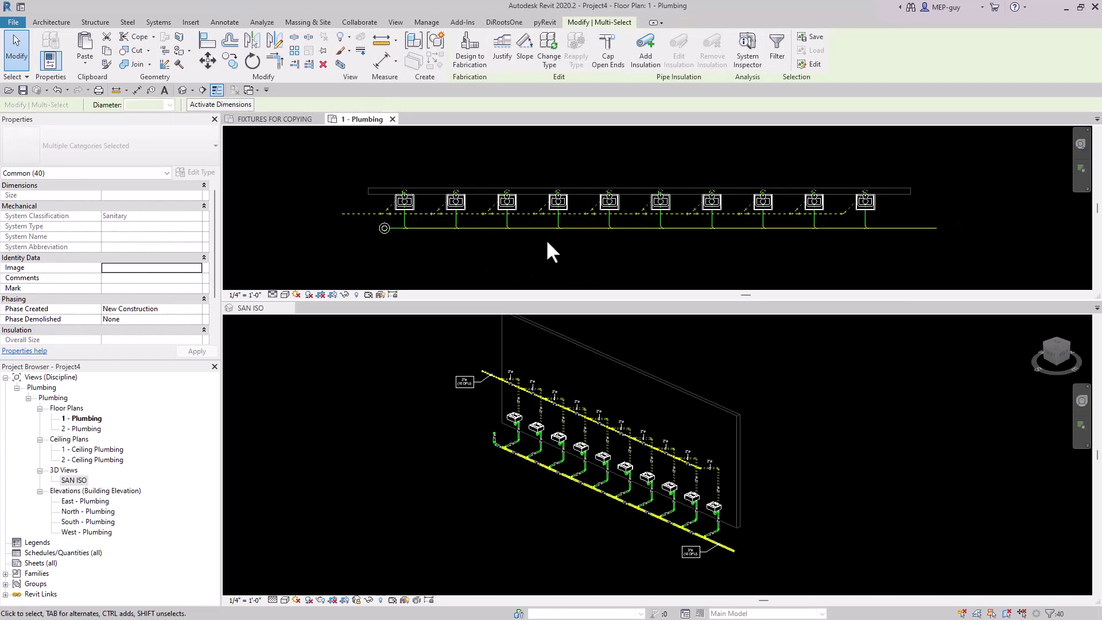
click(225, 22)
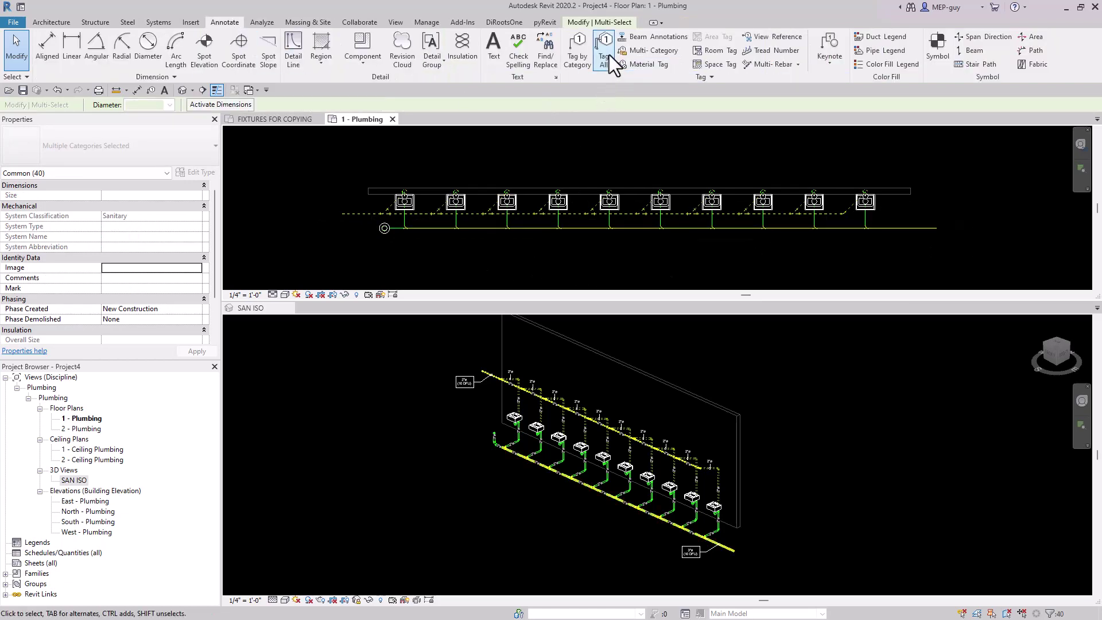
click(609, 54)
click(449, 297)
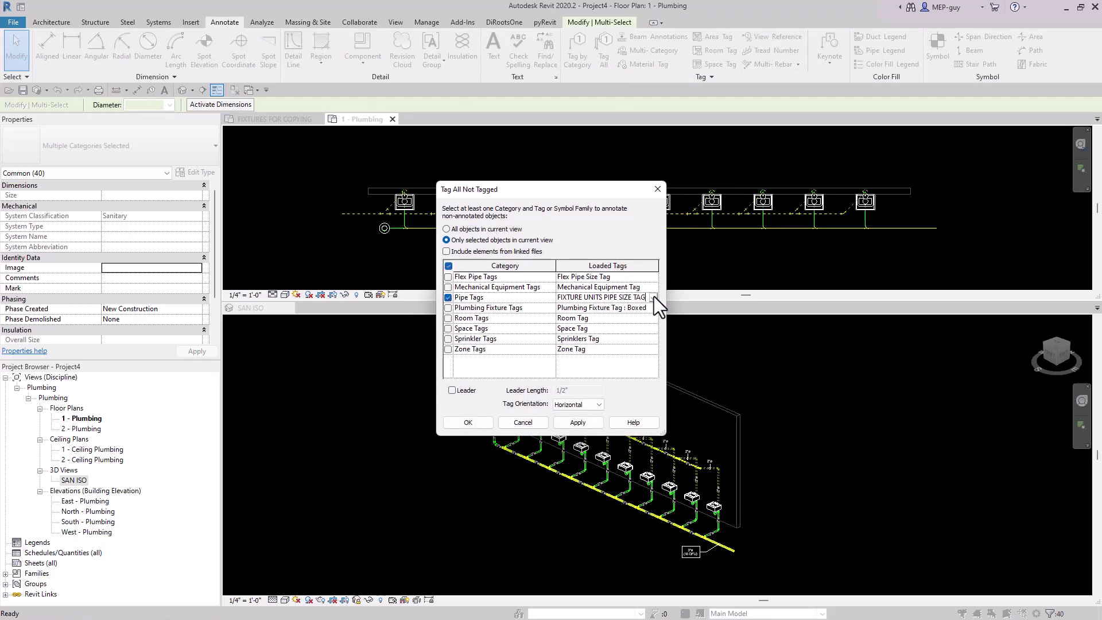
click(653, 297)
click(588, 326)
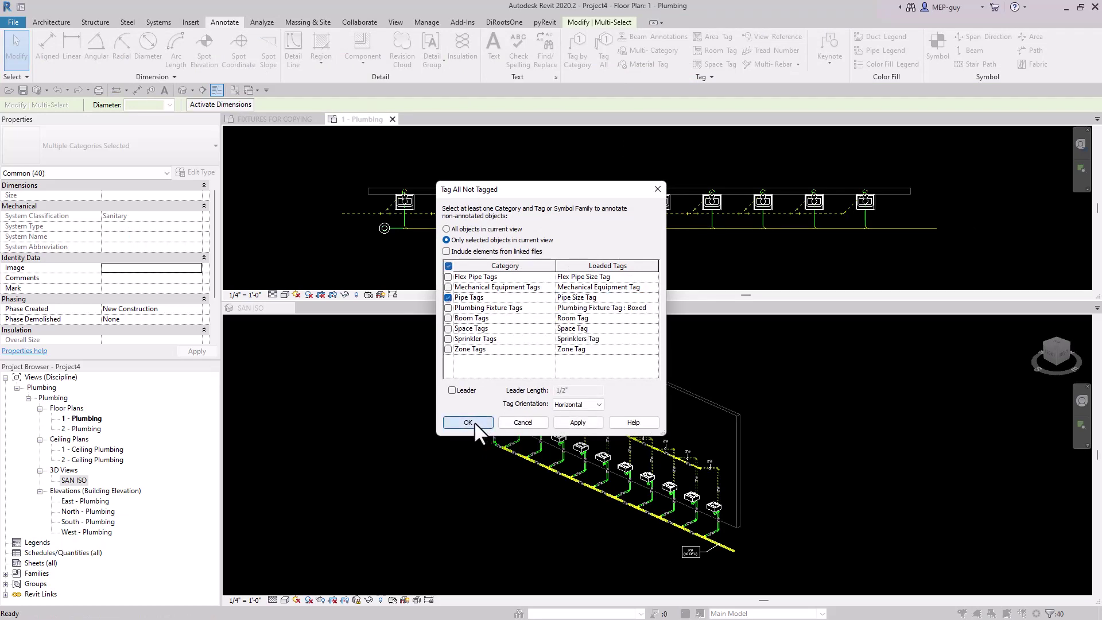
click(467, 422)
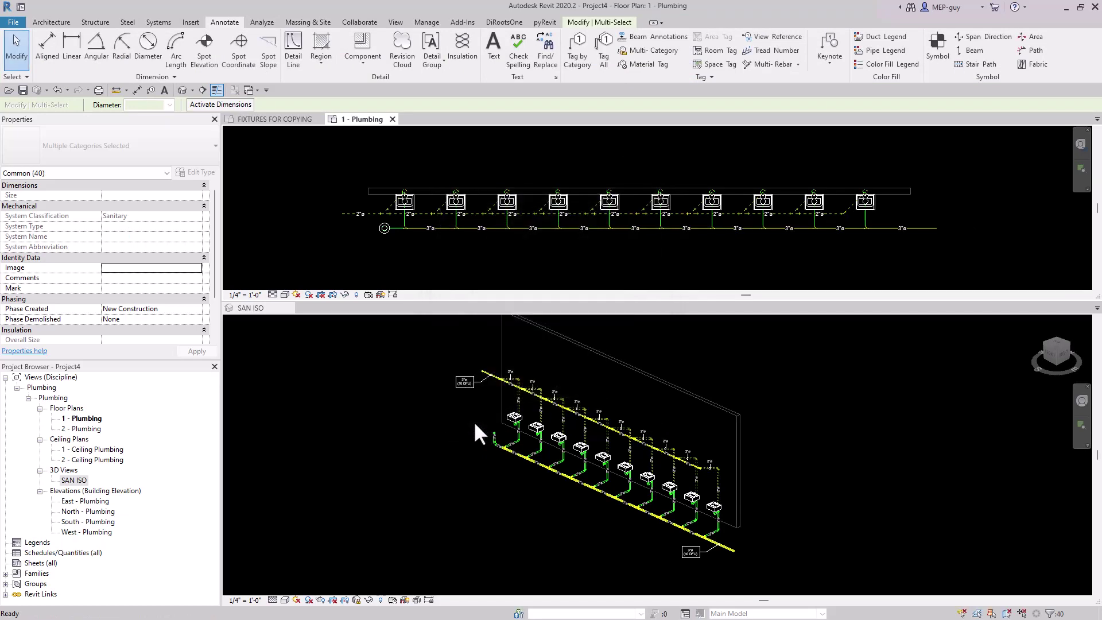
Change the size tags on the open end pipes of the sanitary and vent mains to FIXTURE UNITS PIPE SIZE TAG.
click(904, 231)
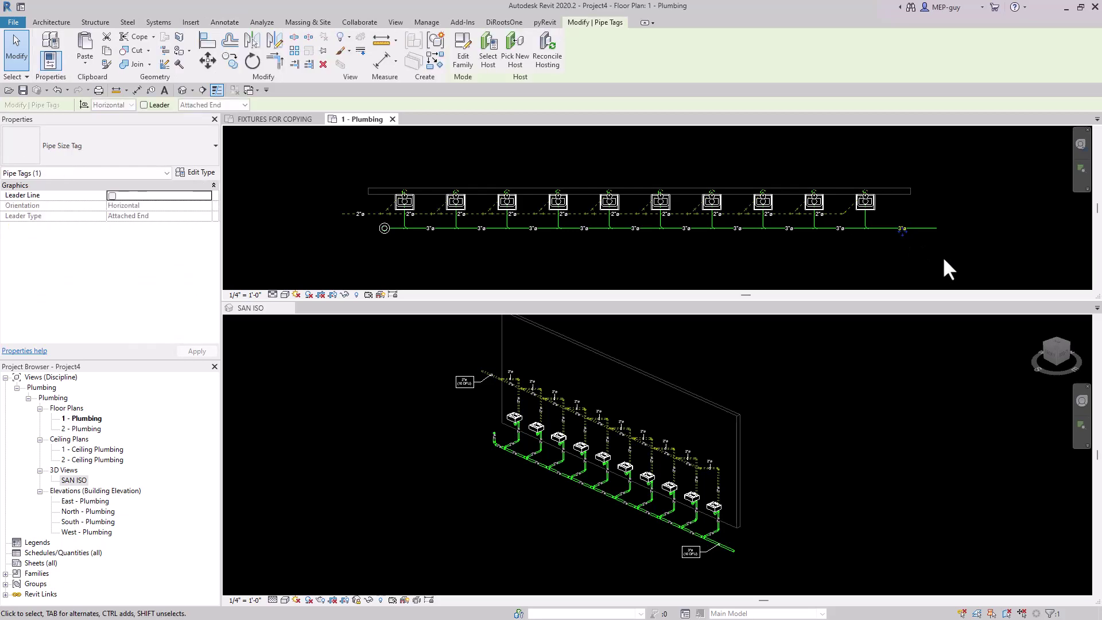
ctrl+click(360, 216)
click(158, 152)
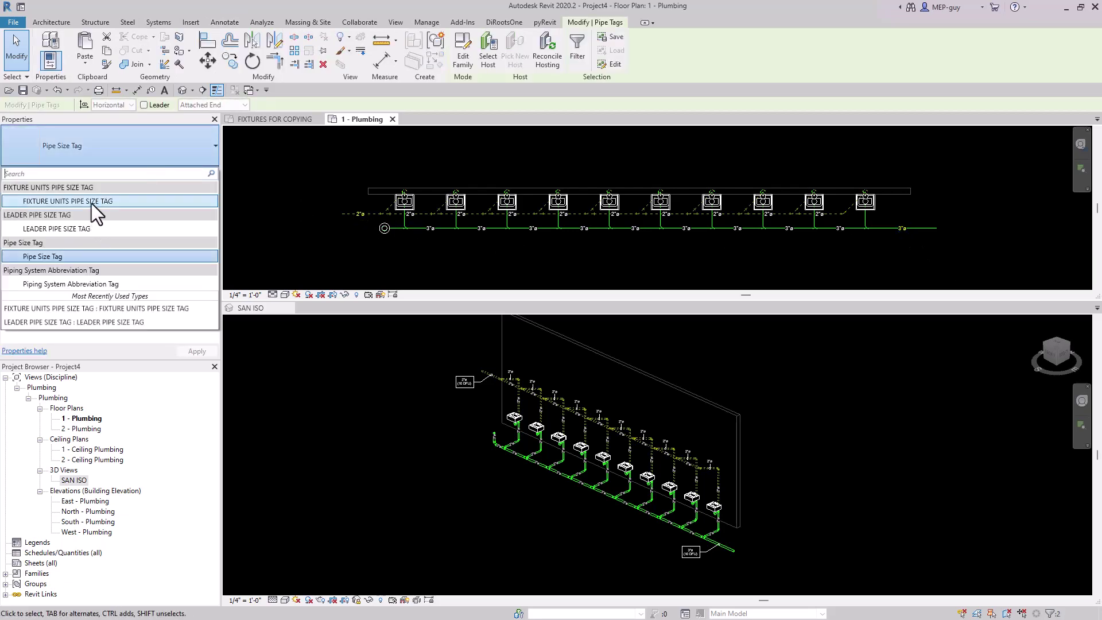
click(91, 202)
Move both fixture units tags below the mains in the floor plan and turn on their leader lines.
drag(903, 235, 902, 257)
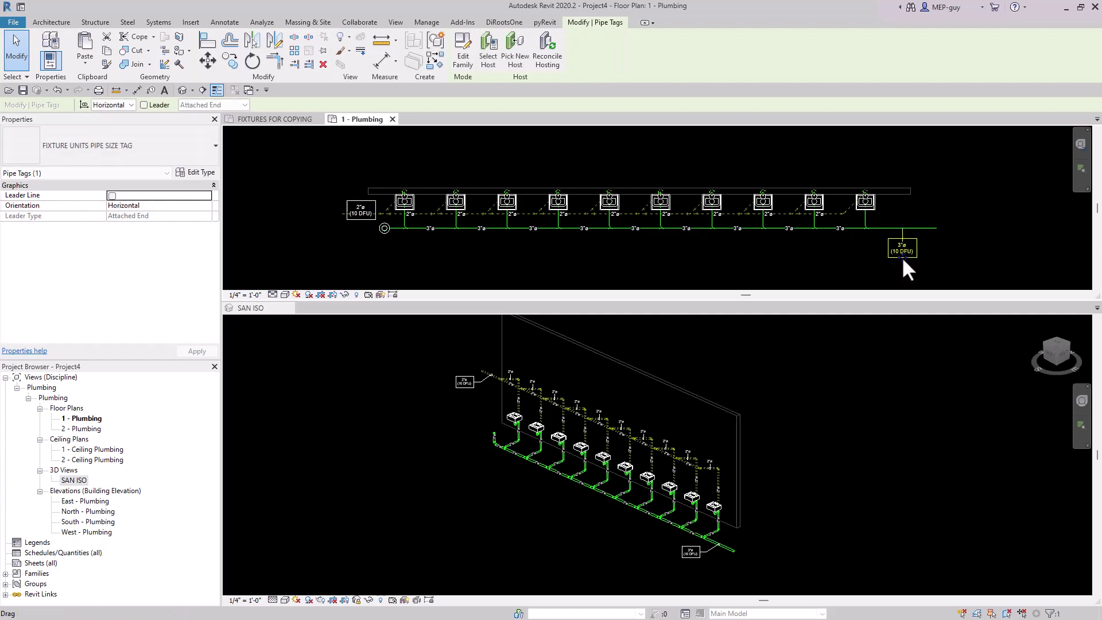
click(360, 215)
drag(360, 218, 361, 240)
click(530, 259)
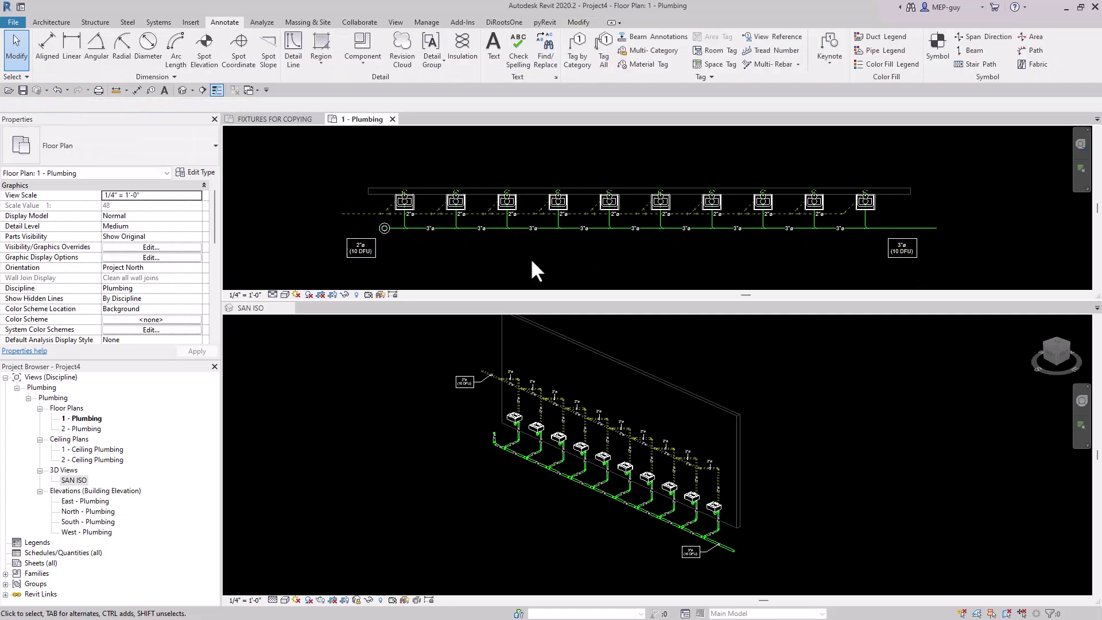
click(912, 249)
ctrl+click(370, 253)
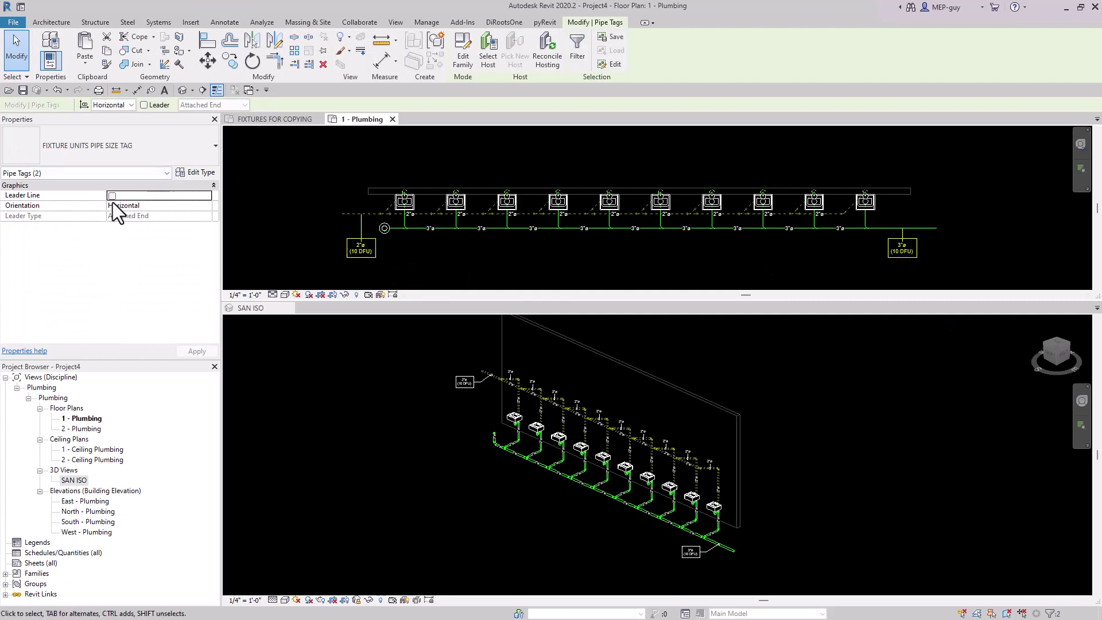
click(520, 257)
middle_drag(990, 249, 966, 251)
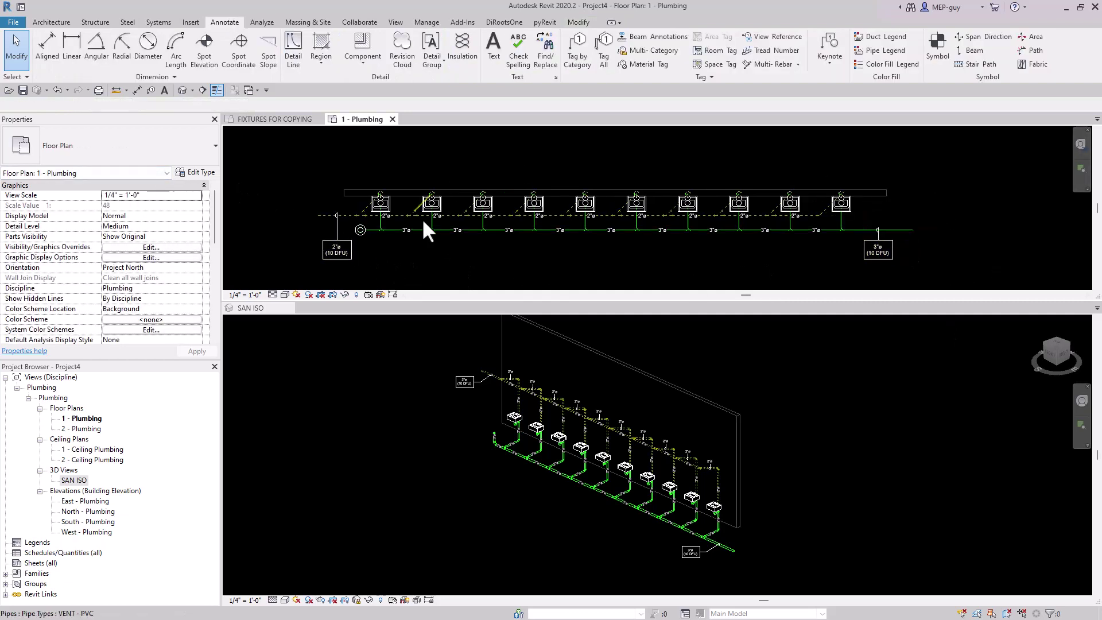
Tag all lavatories visible in the floor plan with the Standard type of the Plumbing Fixture Tag.
click(593, 204)
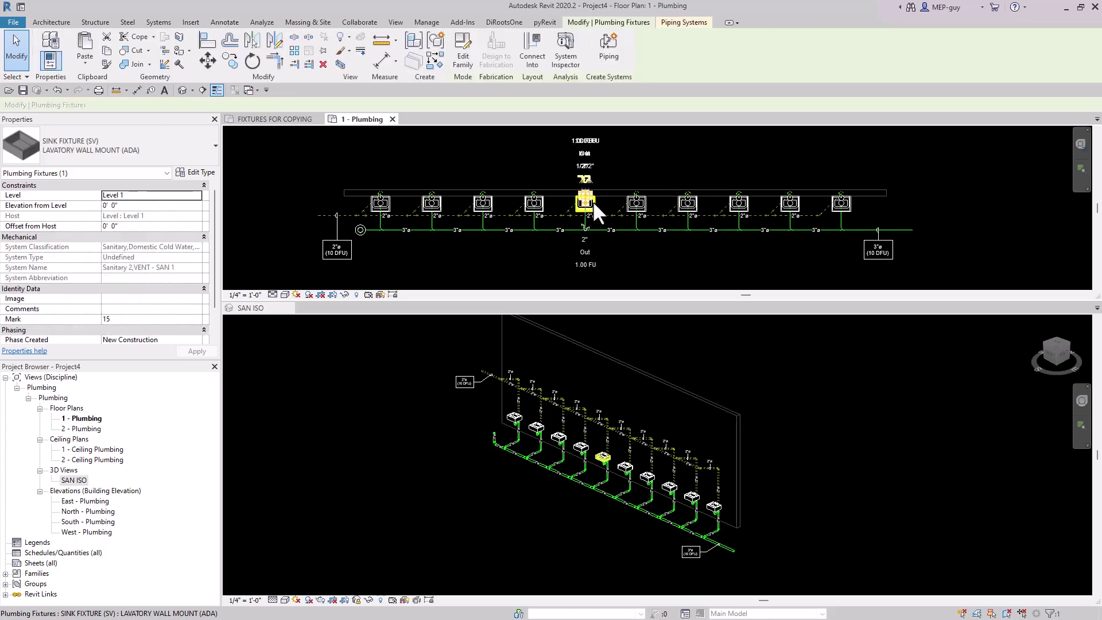
right_click(594, 204)
mouse_move(648, 326)
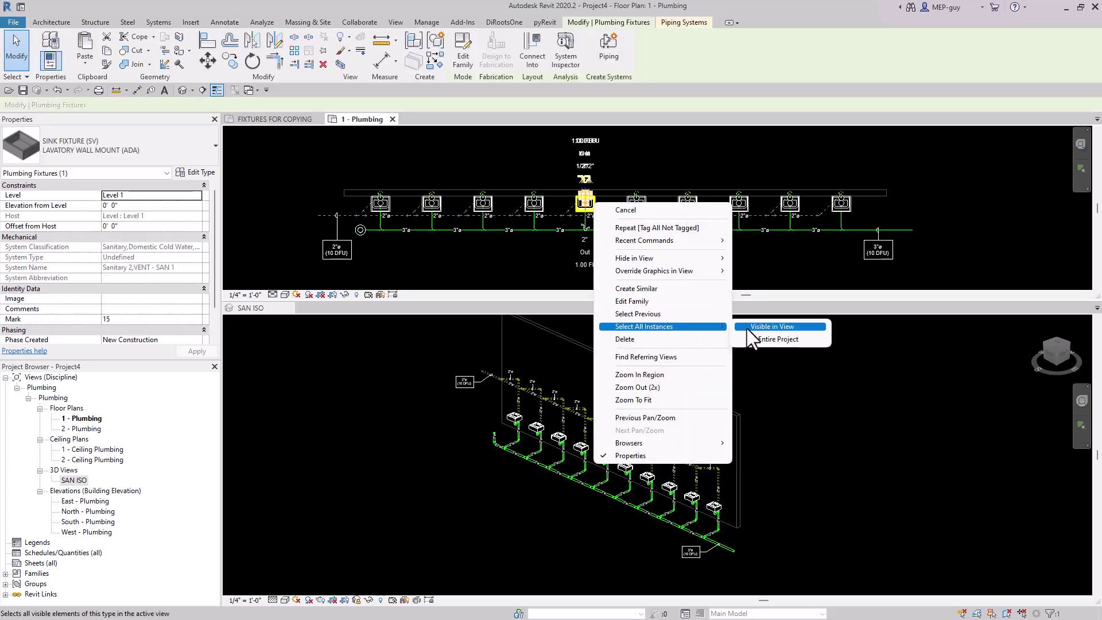
click(755, 325)
click(223, 22)
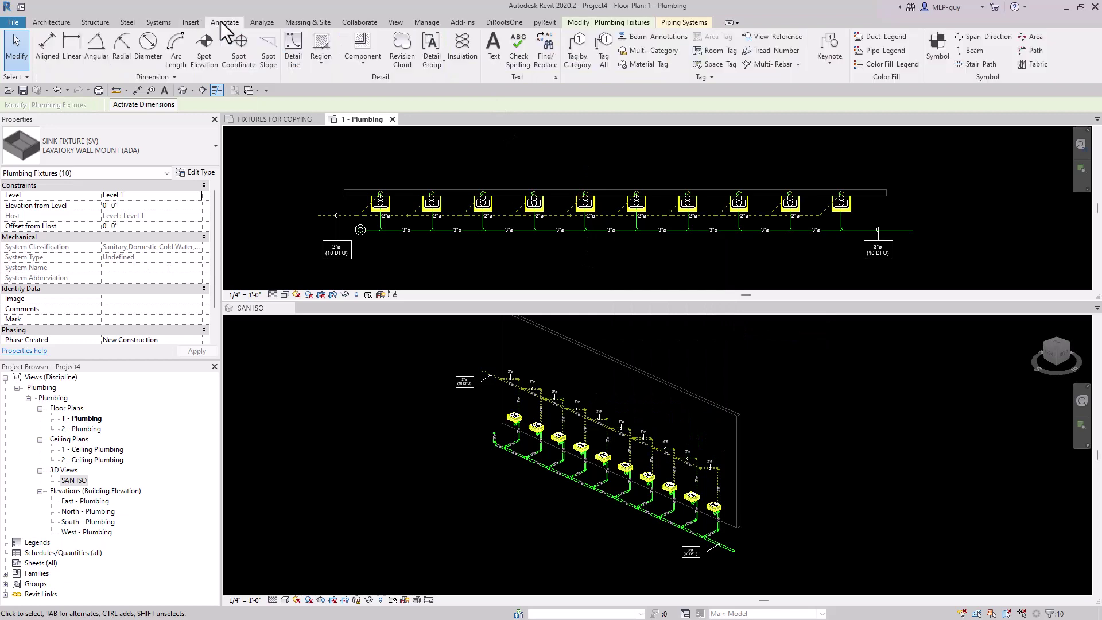
click(603, 50)
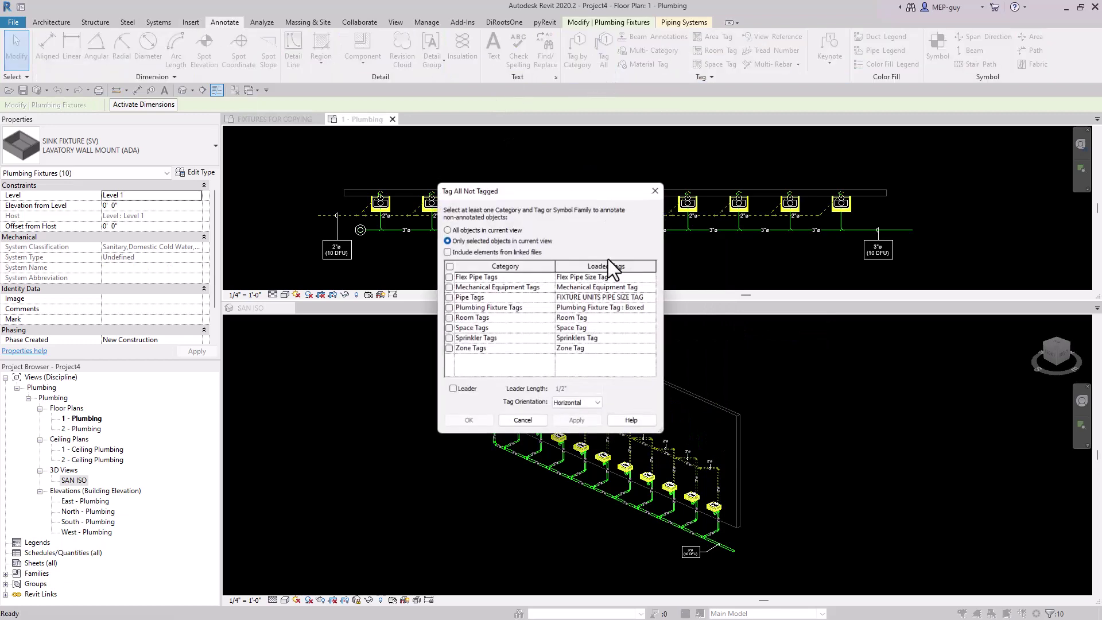
click(448, 308)
click(653, 309)
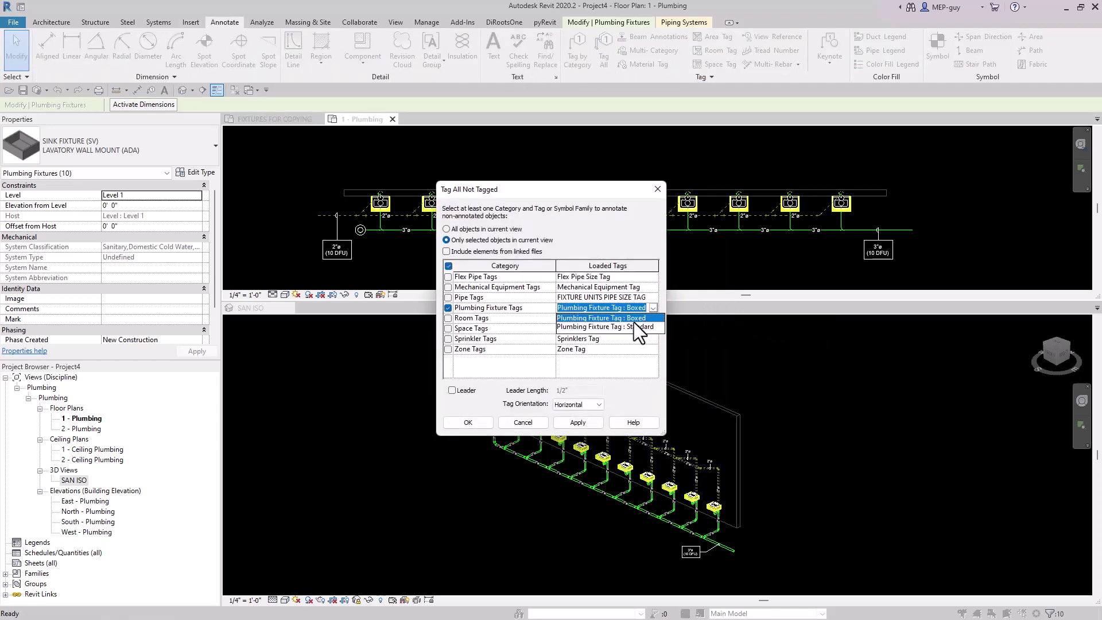
click(628, 327)
click(469, 423)
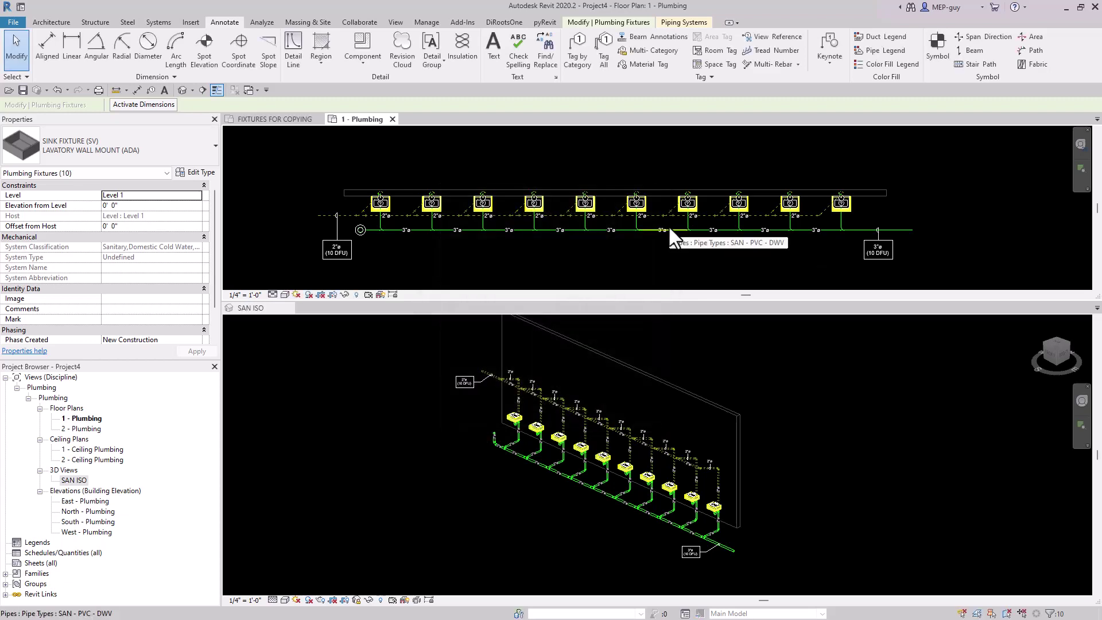
key(Escape)
Set the lavatory tag value to L-1 on the end lavatory of the row in the floor plan.
scroll(863, 201, up, 5)
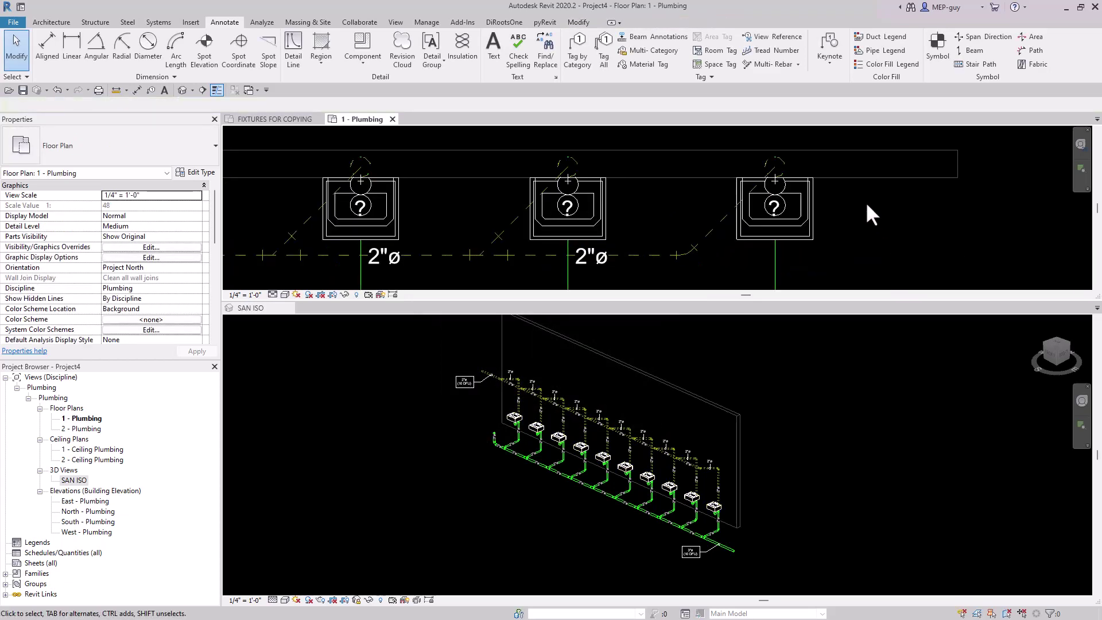
click(752, 212)
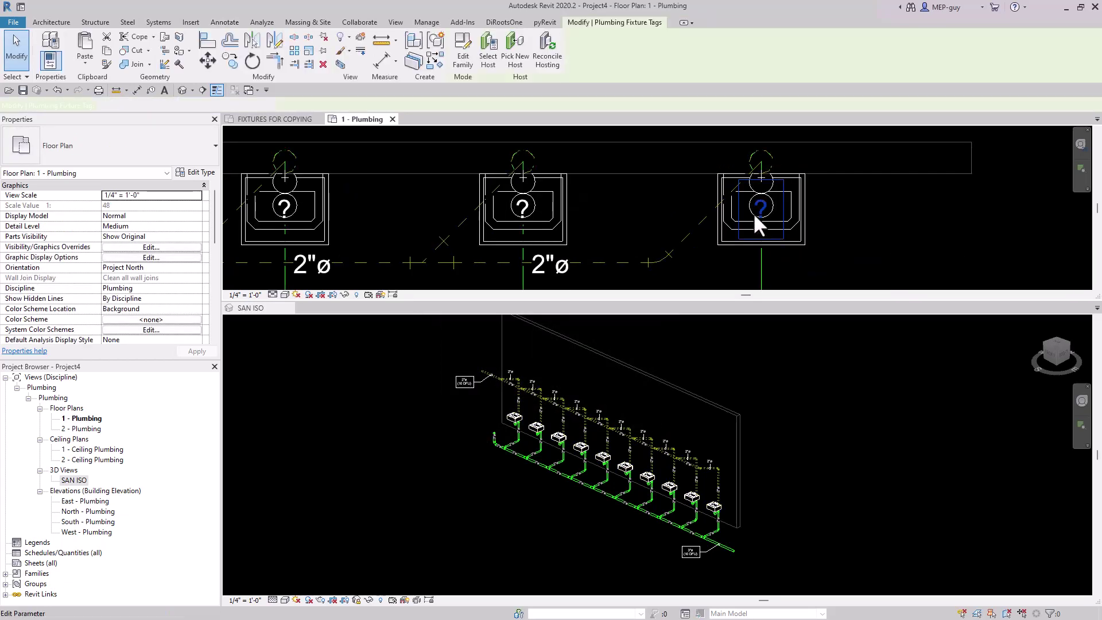
click(756, 212)
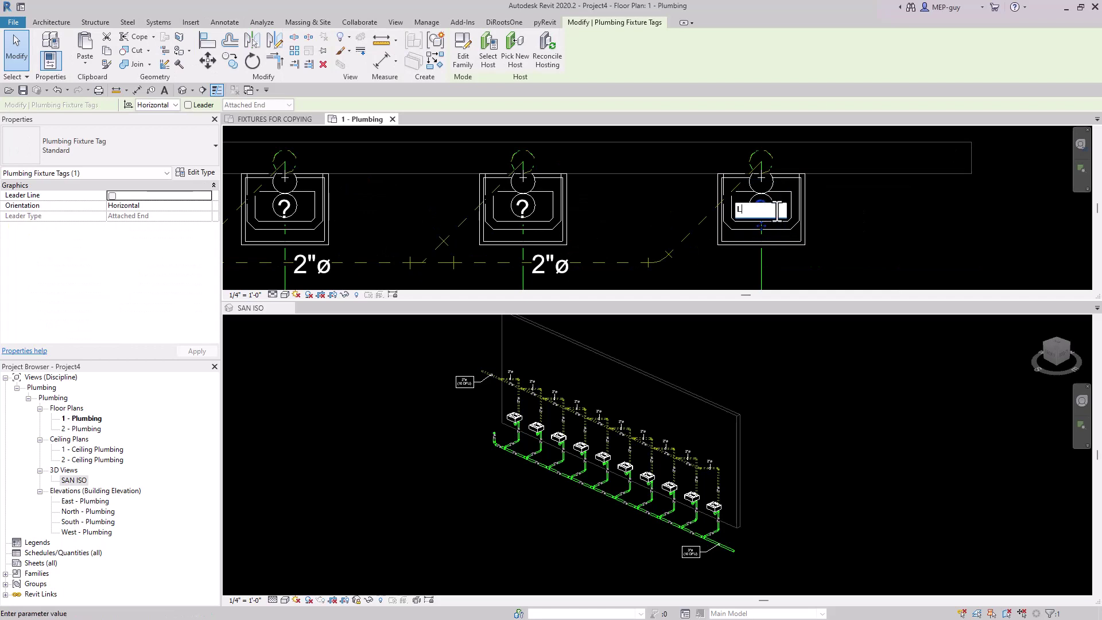
key(Return)
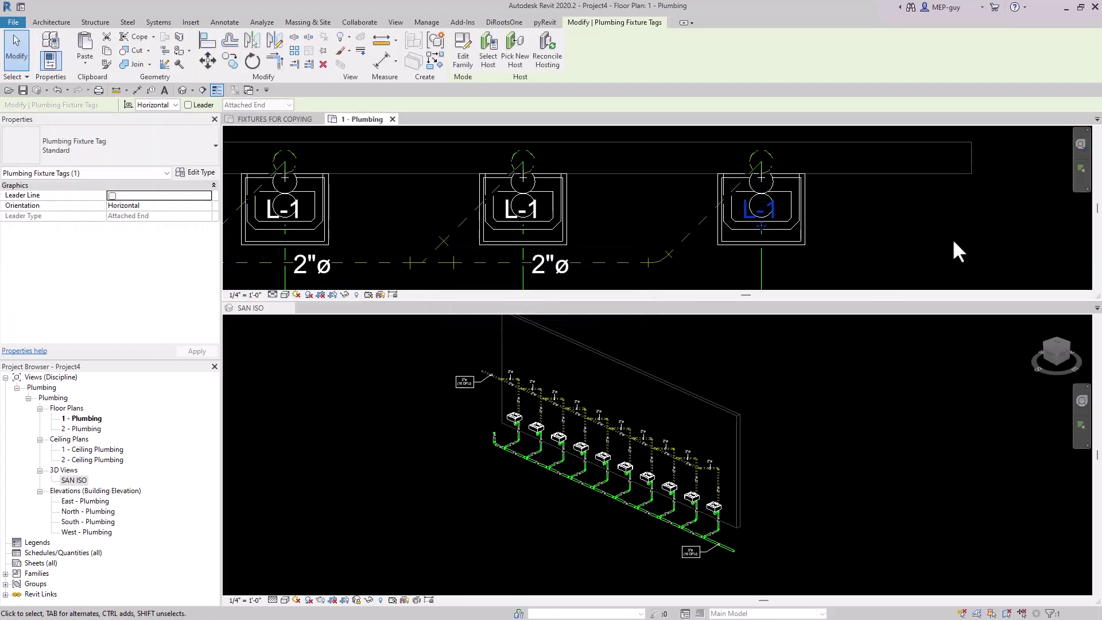
Shift all L-1 tags in the floor plan to the right so they sit beside their lavatories.
right_click(781, 212)
mouse_move(792, 359)
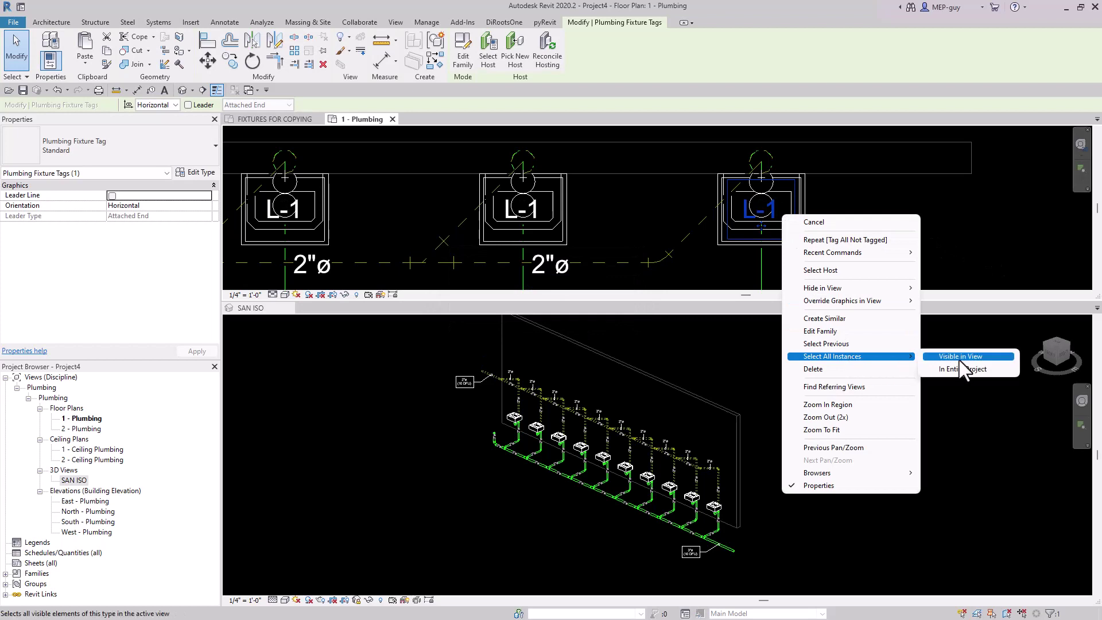
click(970, 356)
key(Right)
key(Right)
key(Right)
key(Right)
key(Right)
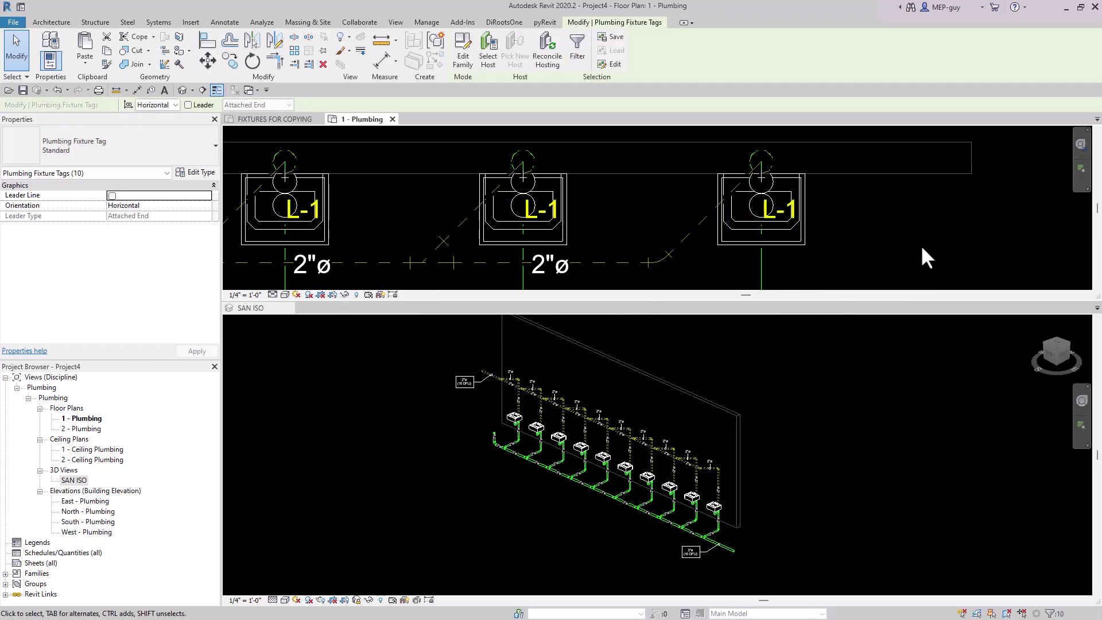
key(Escape)
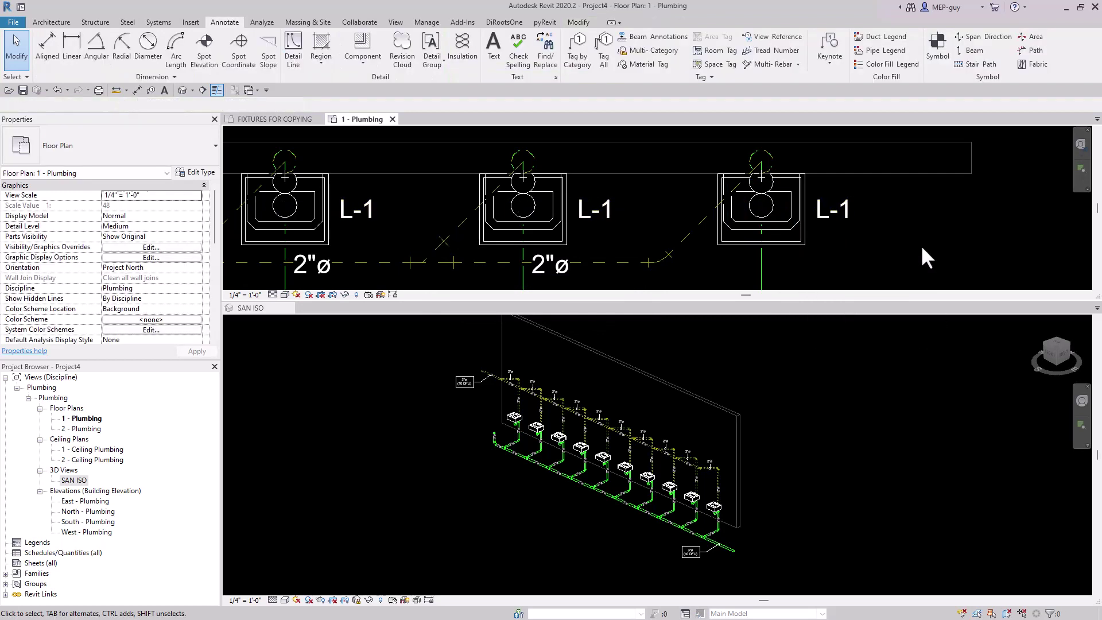
scroll(849, 207, down, 4)
scroll(911, 218, down, 1)
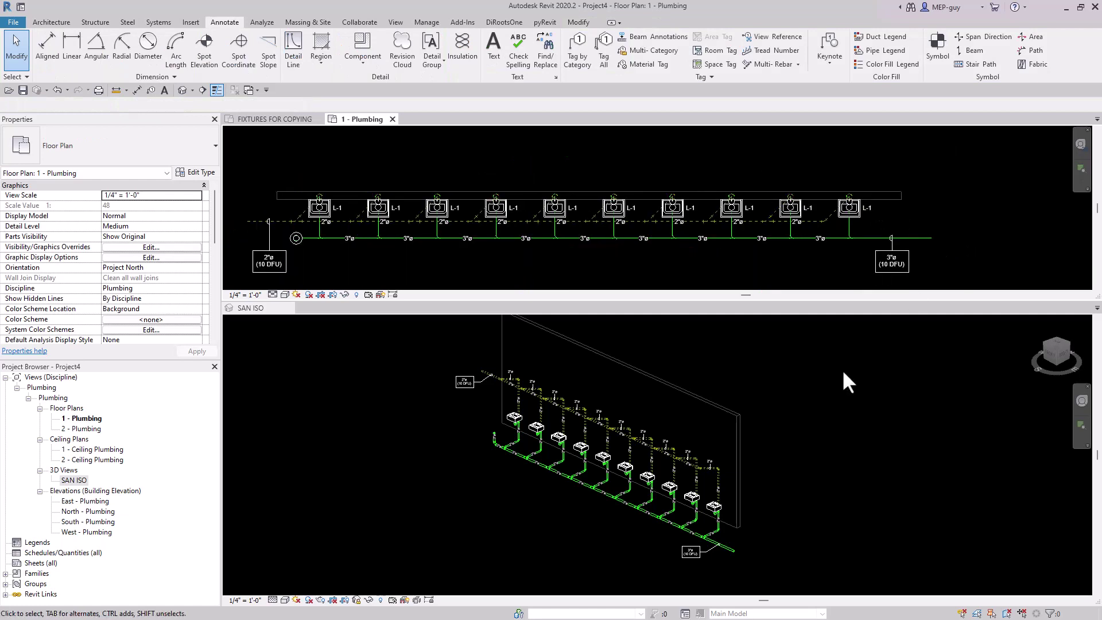
Tag only the selected wall-mount lavatories in the SAN ISO view with the Standard type of the Plumbing Fixture Tag, without leaders.
scroll(748, 542, up, 1)
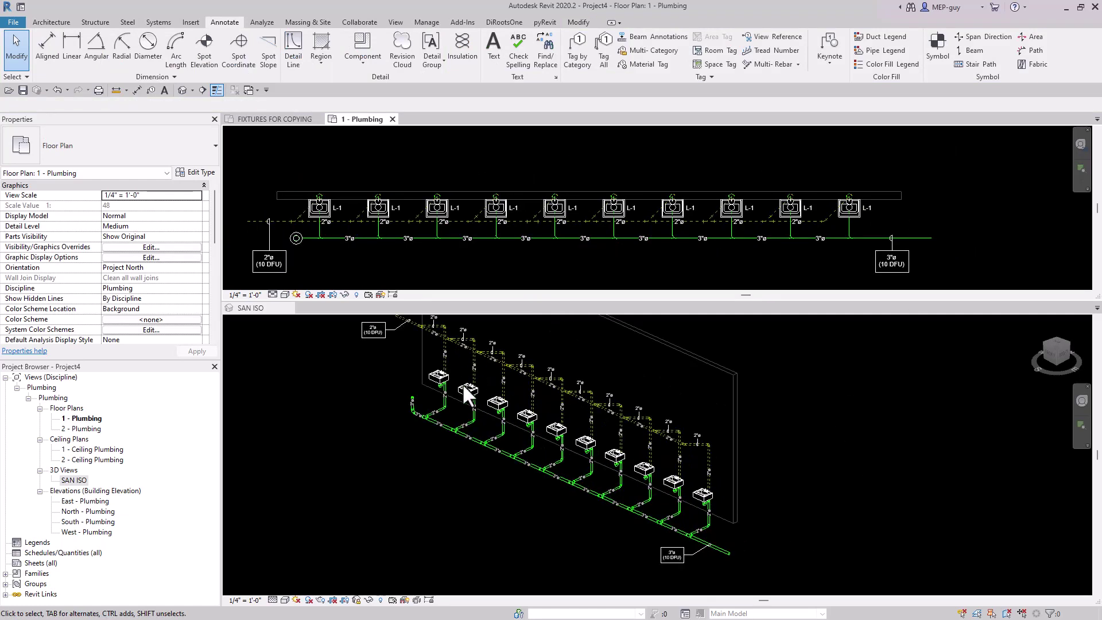
click(856, 469)
scroll(722, 529, up, 4)
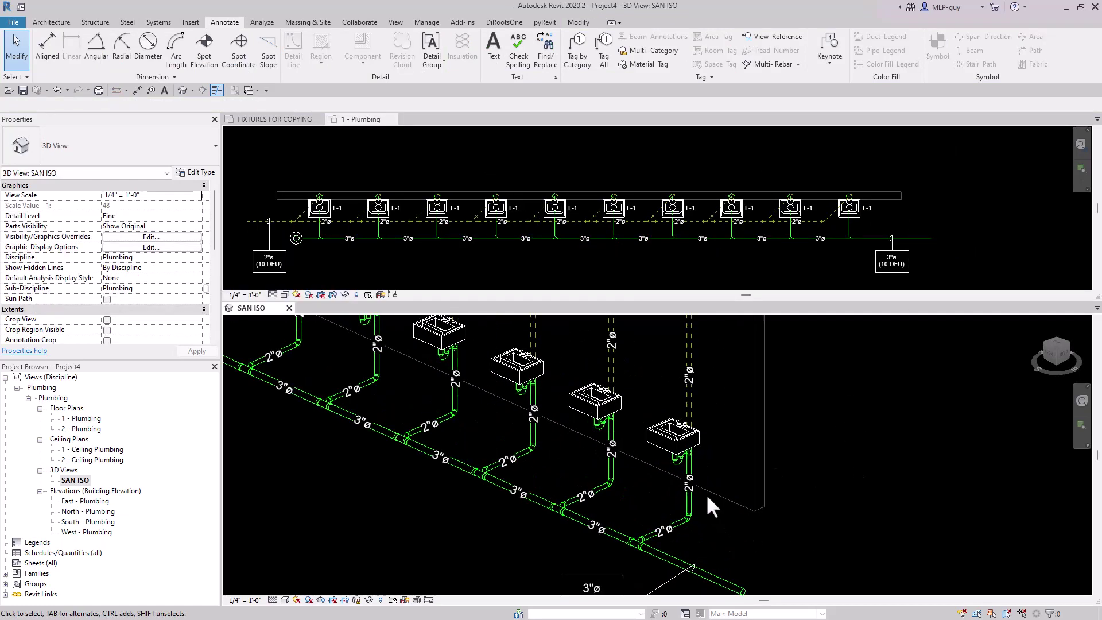
click(698, 439)
right_click(697, 439)
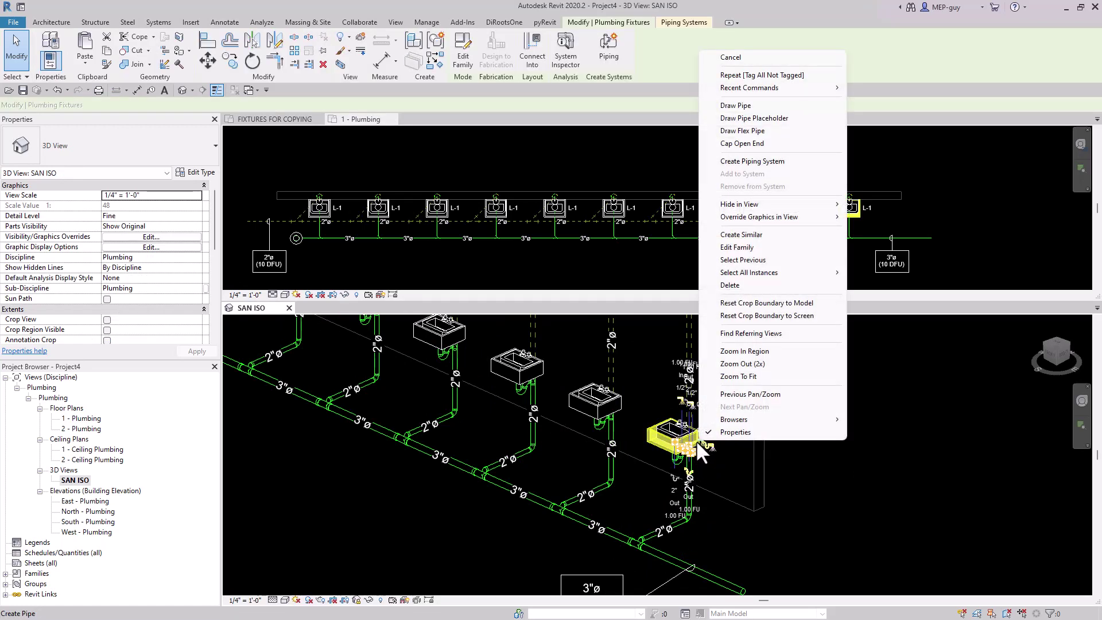
mouse_move(786, 273)
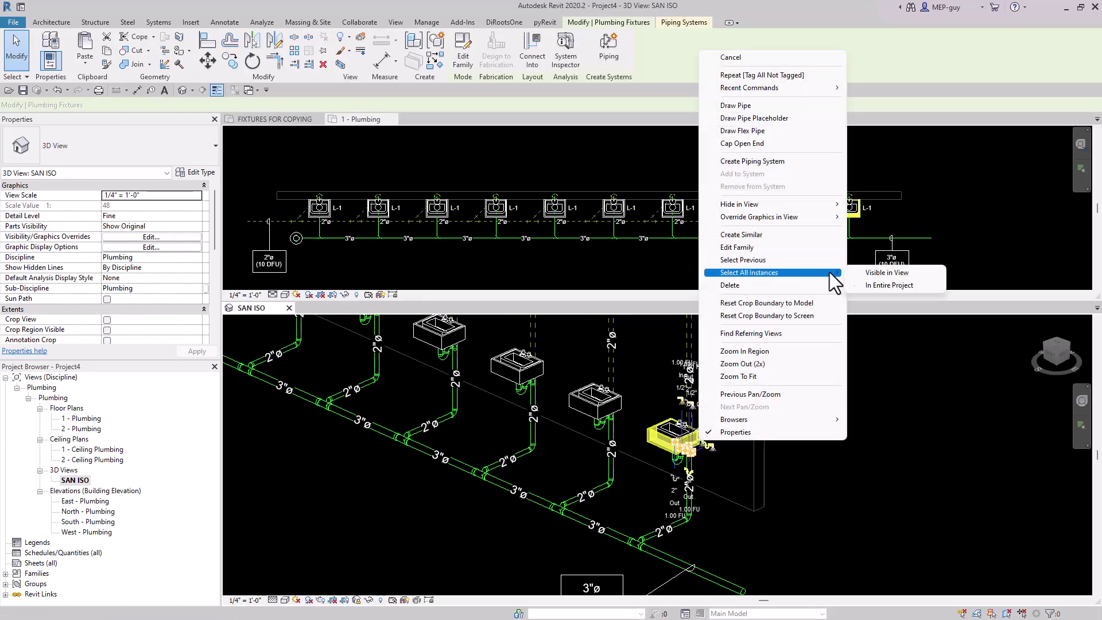
click(877, 280)
scroll(784, 496, down, 5)
click(230, 23)
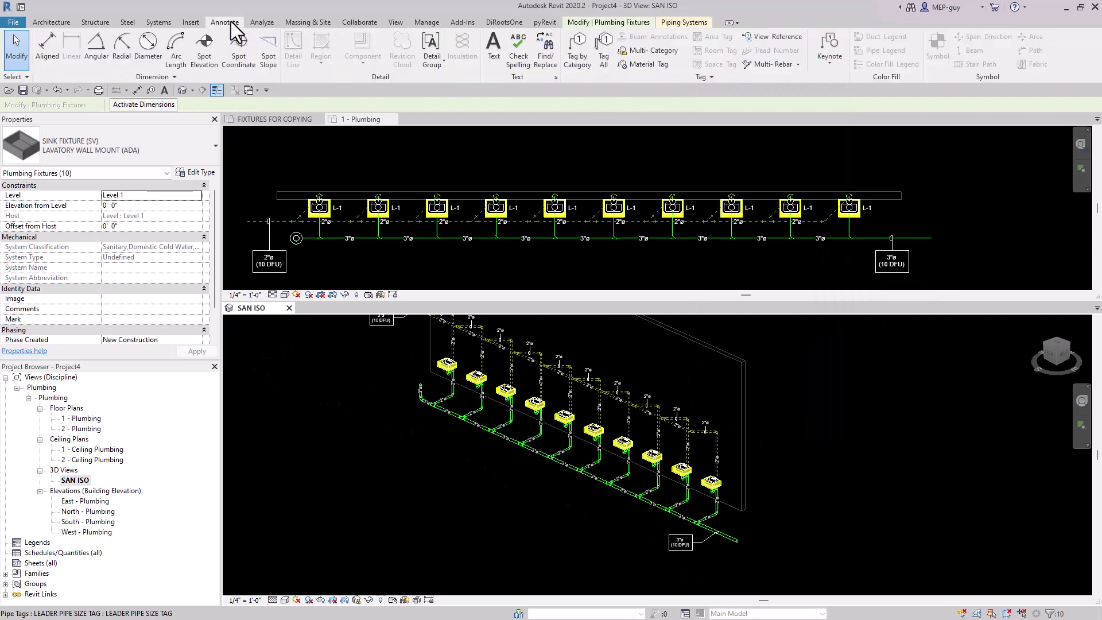
click(604, 52)
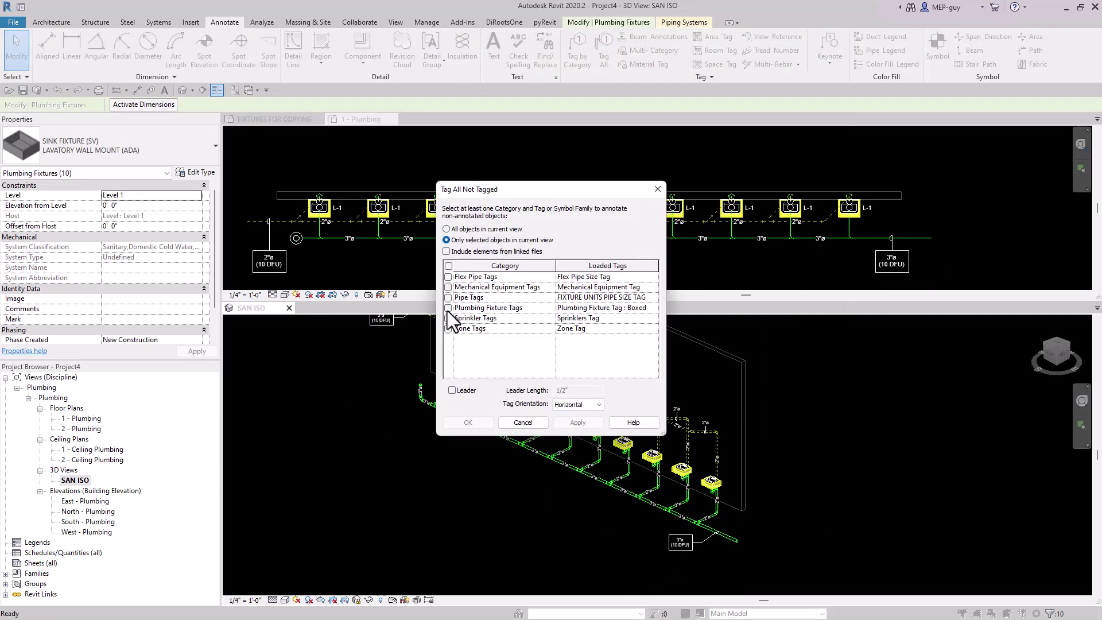
click(448, 309)
click(653, 308)
click(635, 325)
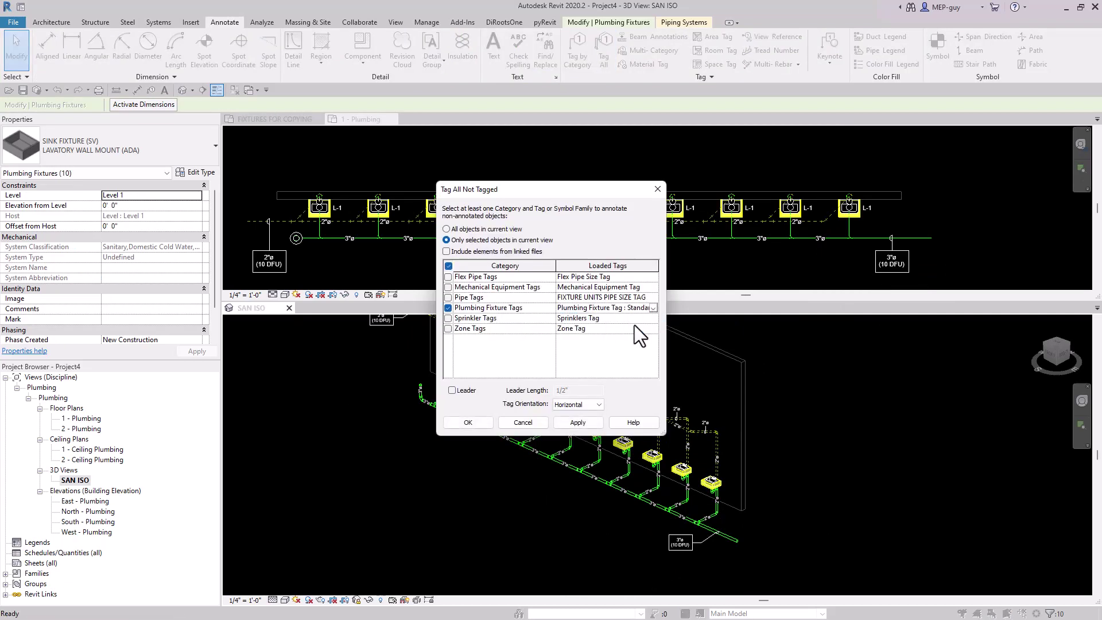
click(468, 422)
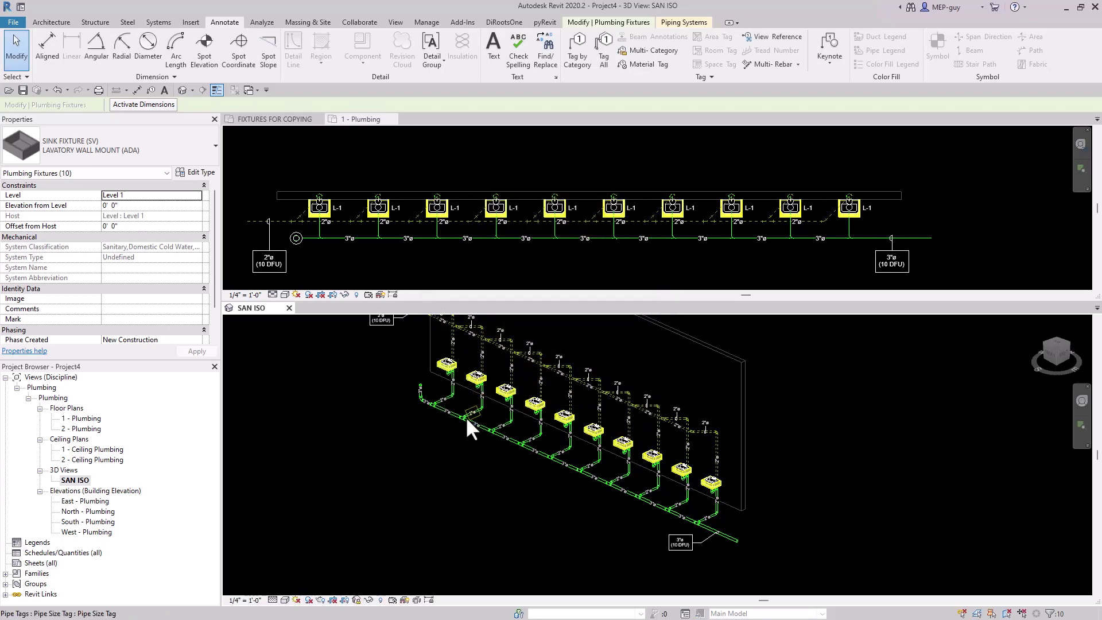
Shift all L-1 tags in the SAN ISO view down and to the left so they sit just below their lavatories.
scroll(720, 491, up, 5)
scroll(717, 481, up, 2)
click(658, 428)
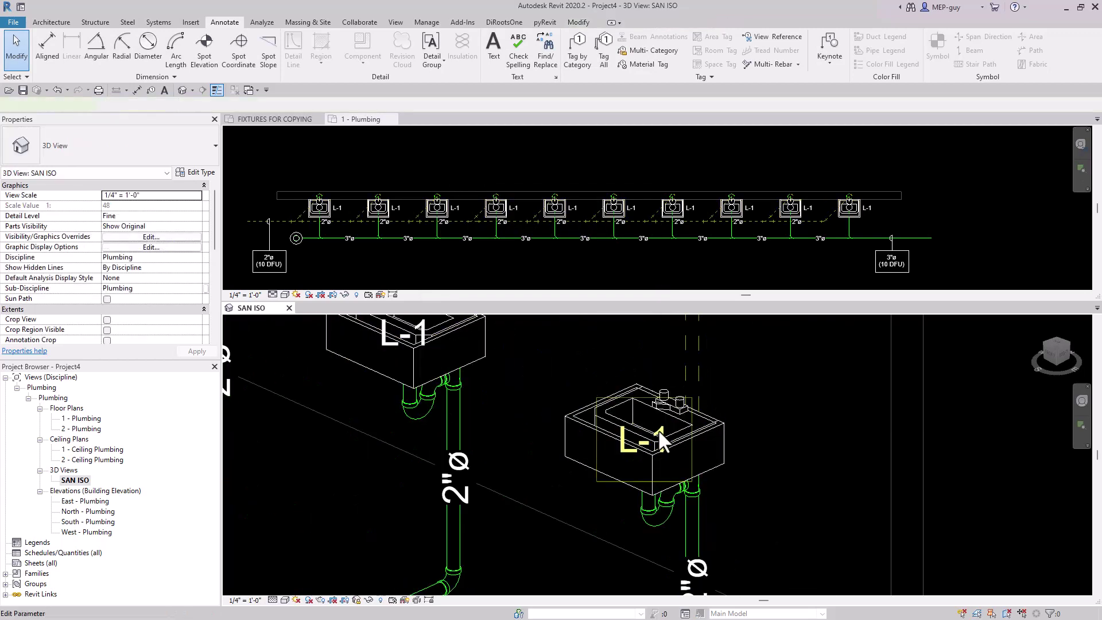
right_click(658, 429)
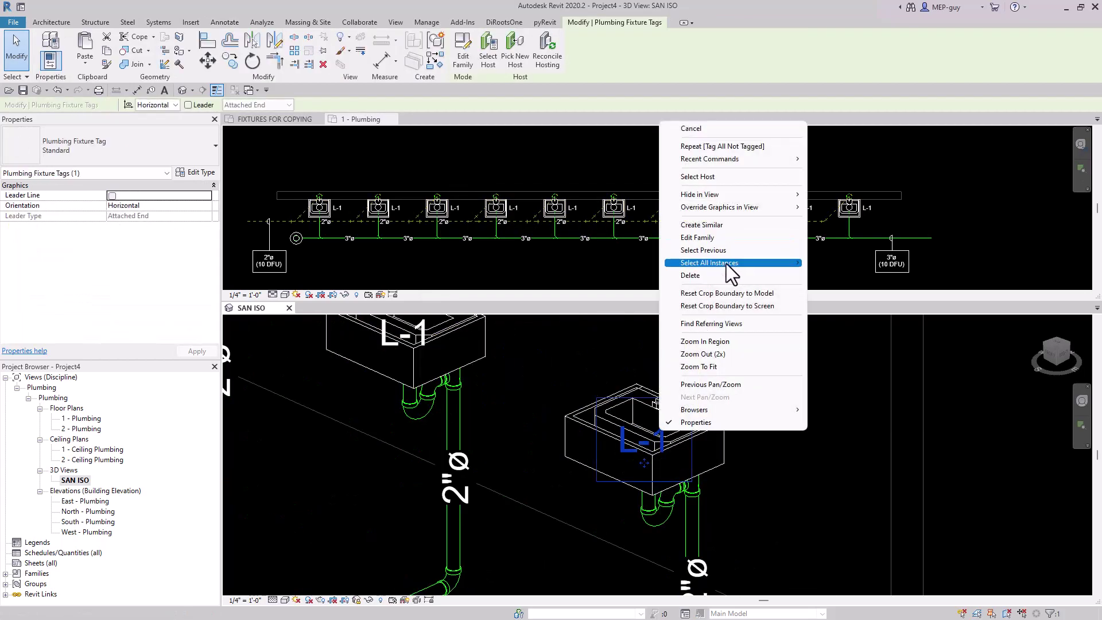
mouse_move(725, 263)
click(852, 261)
scroll(820, 401, down, 3)
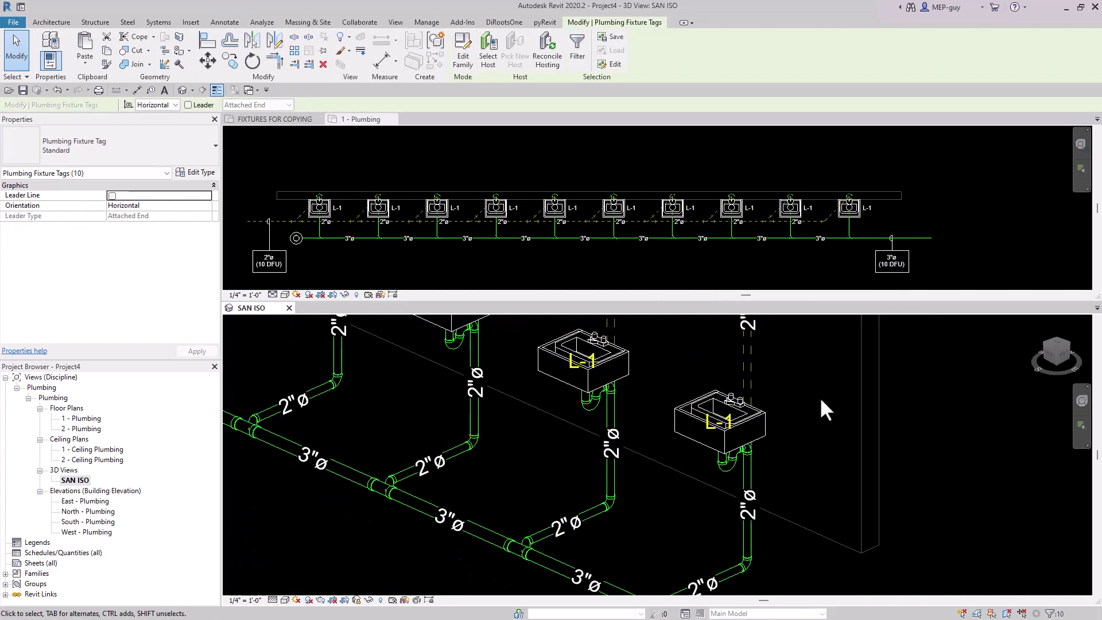
drag(710, 427, 679, 462)
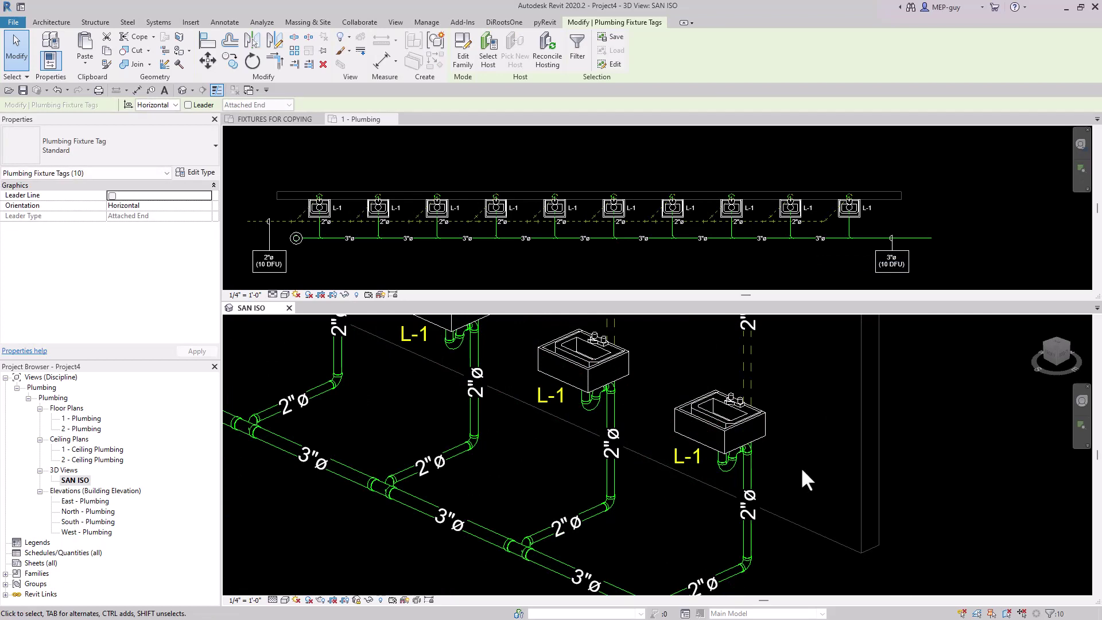
key(Escape)
Turn off the Thin Lines display so the views show true line weights.
scroll(784, 501, down, 5)
shift+middle_drag(786, 505, 847, 485)
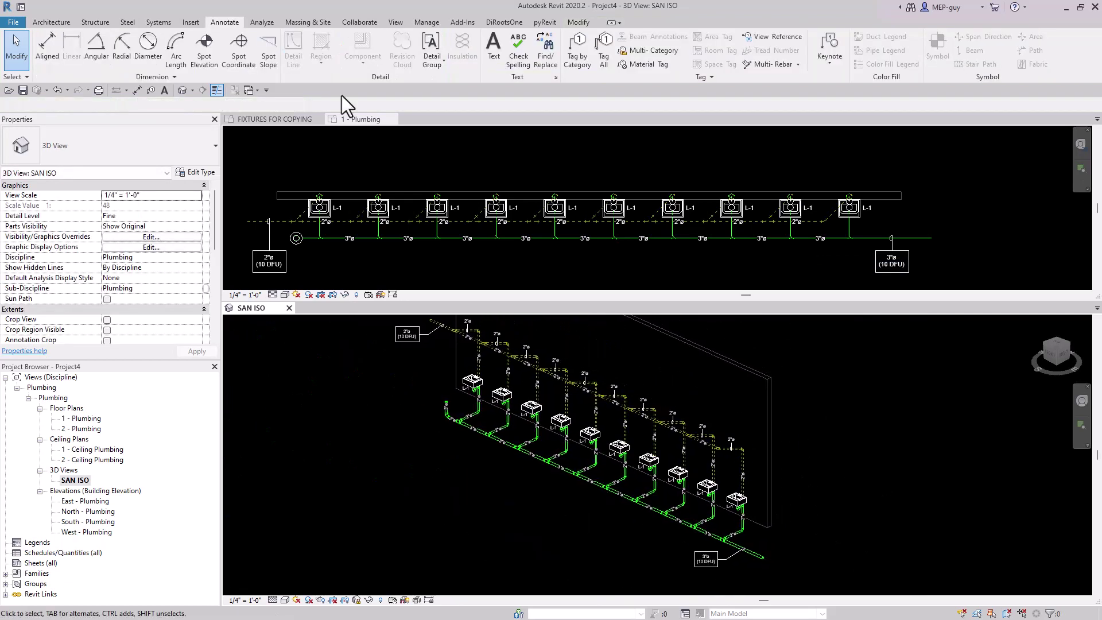
click(216, 91)
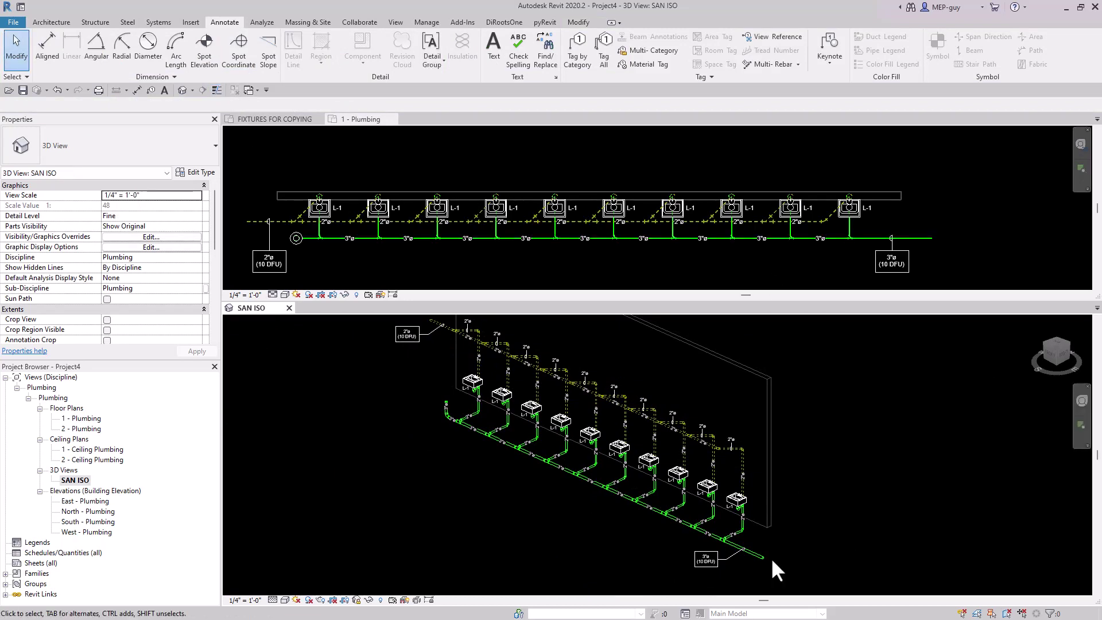
middle_drag(882, 518, 879, 517)
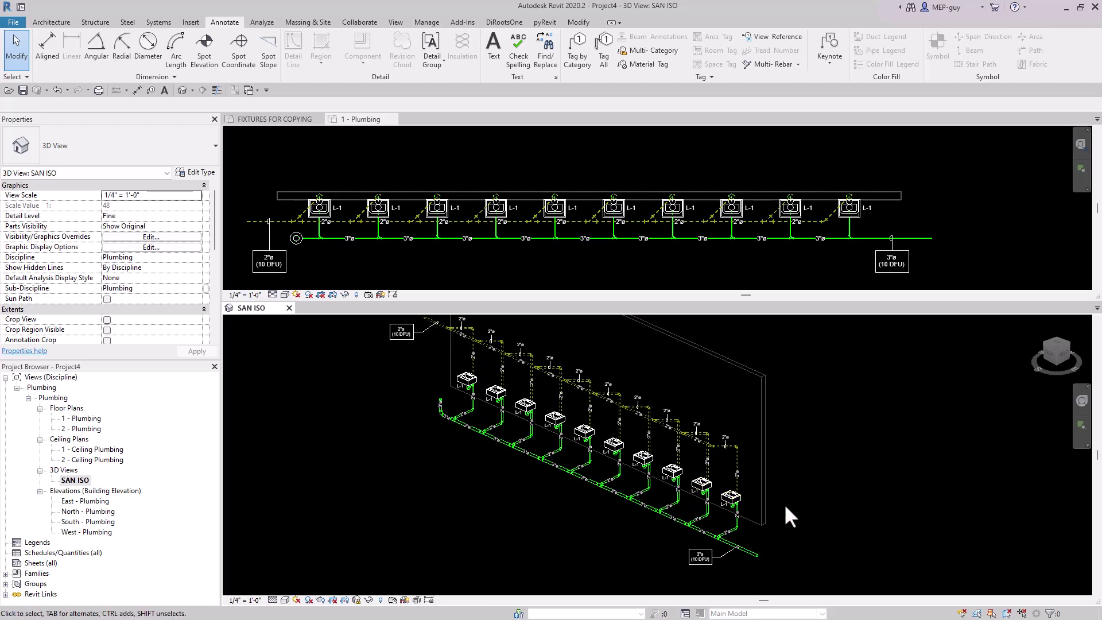
Try the Medium detail level in the SAN ISO view and set it to Coarse.
click(272, 600)
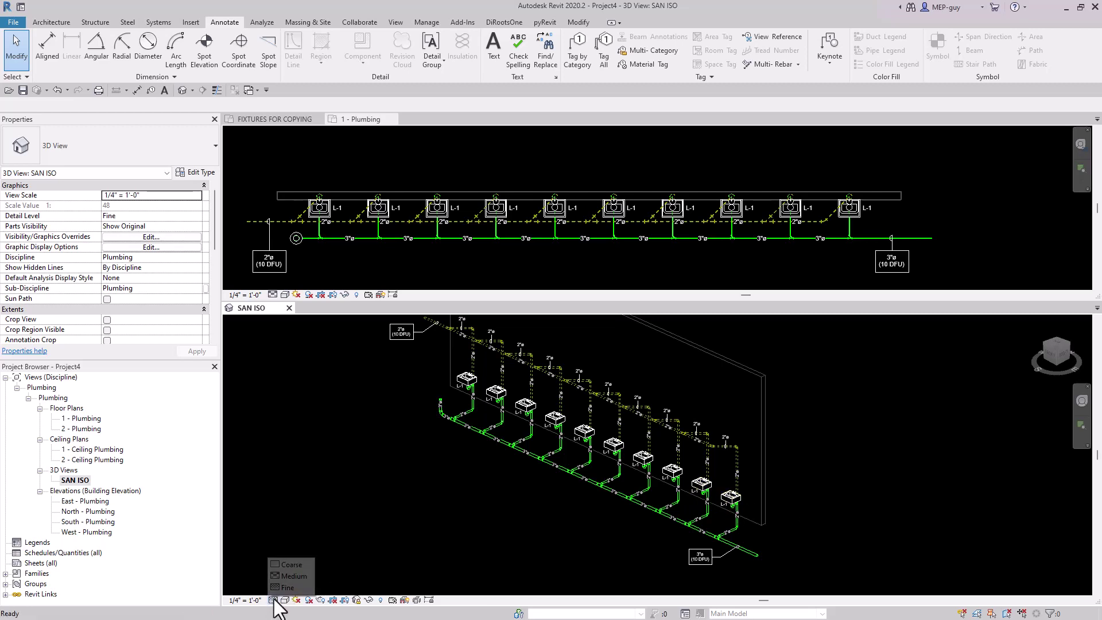
click(298, 573)
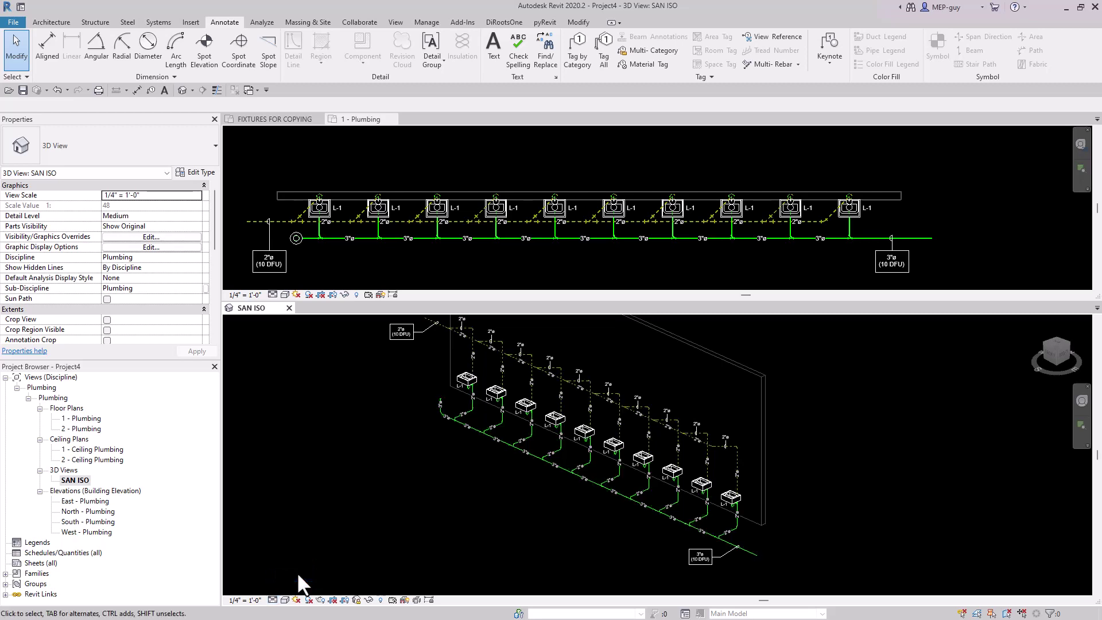
scroll(749, 530, up, 3)
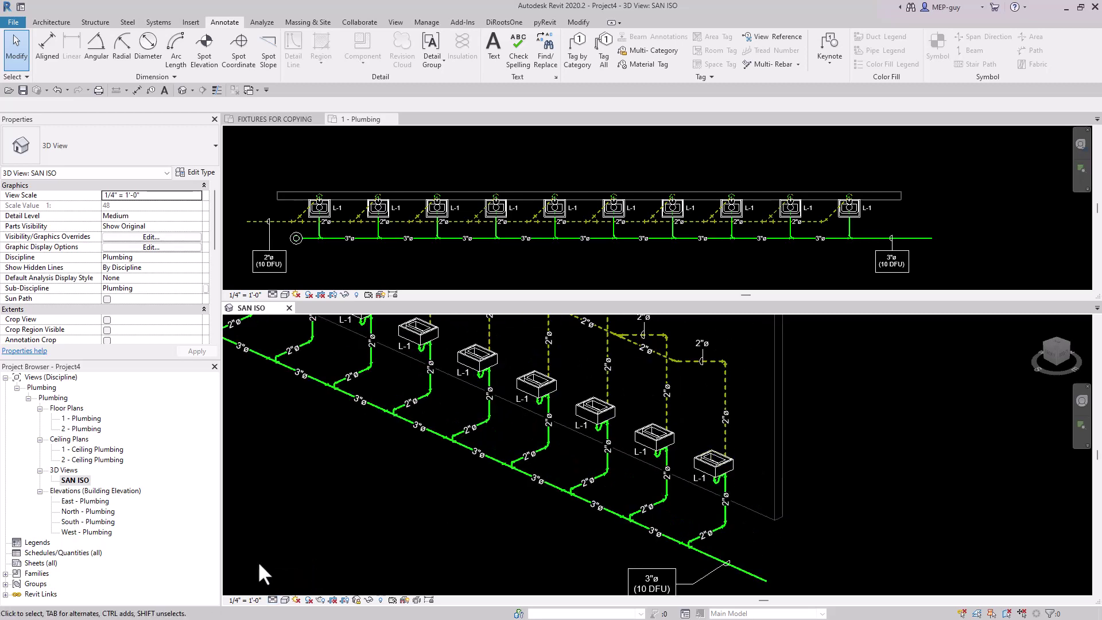
click(272, 599)
click(288, 564)
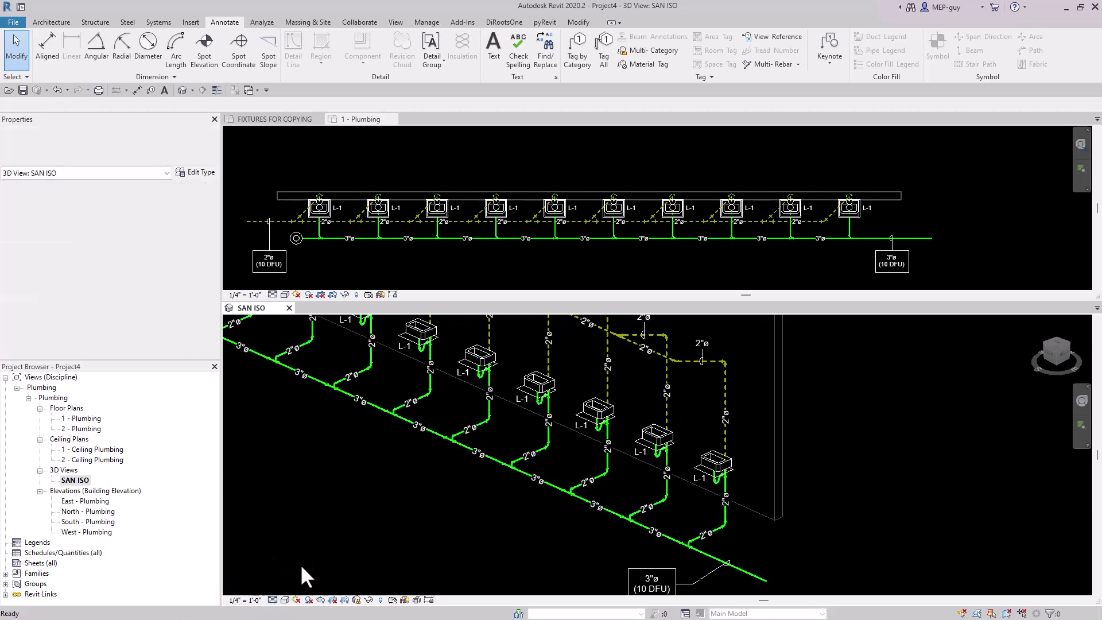
Give the ARCH.rvt link custom display settings in the SAN ISO view, with its model categories set to Custom.
scroll(733, 456, up, 2)
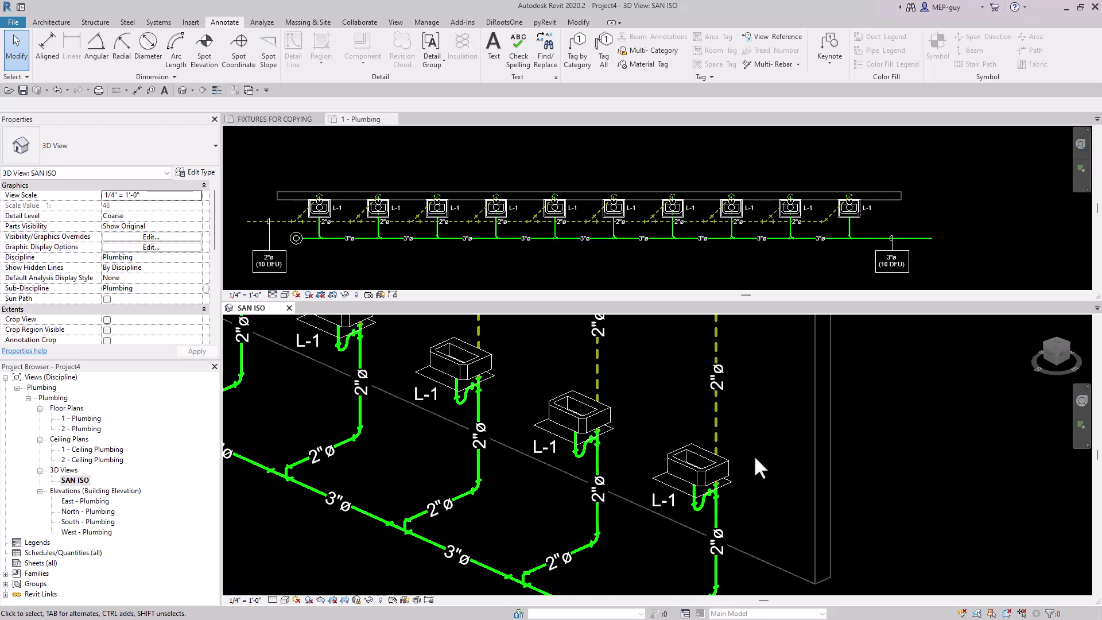
key(v)
key(g)
click(946, 151)
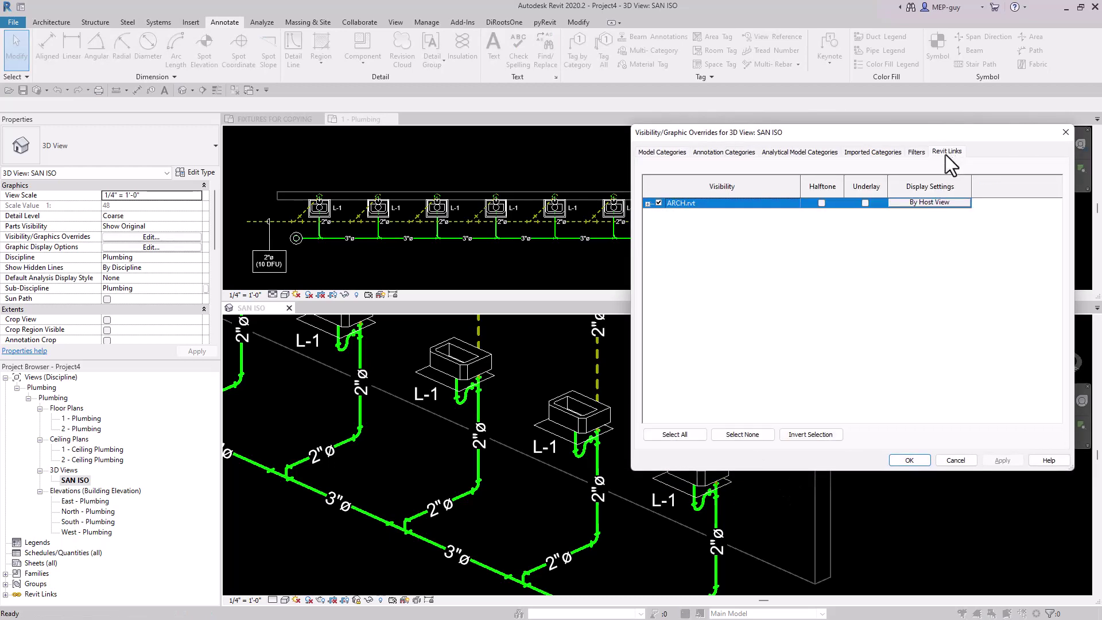
click(930, 202)
click(803, 174)
click(687, 143)
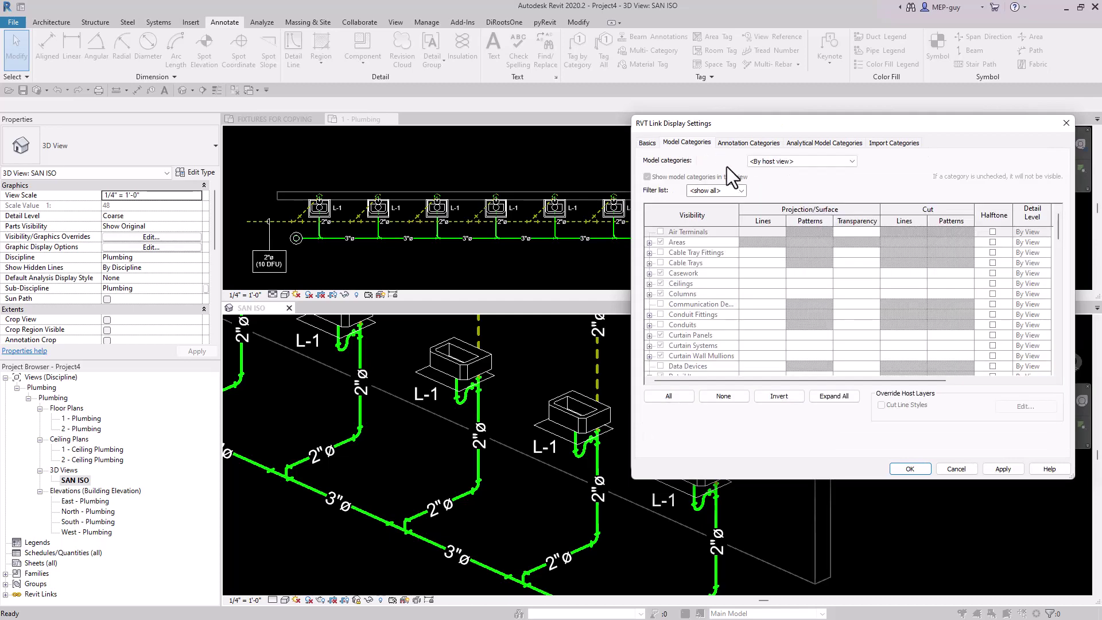
click(794, 161)
click(794, 178)
Hide the Plumbing Fixtures category of the ARCH.rvt link in the SAN ISO view and accept the visibility overrides.
click(704, 281)
key(p)
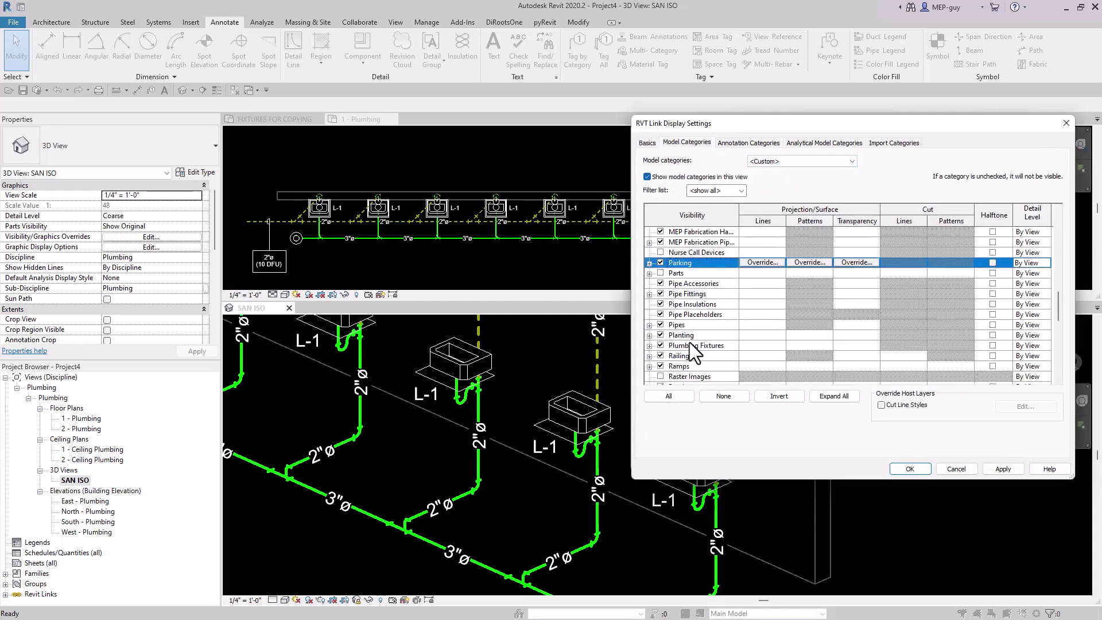
click(661, 345)
click(909, 469)
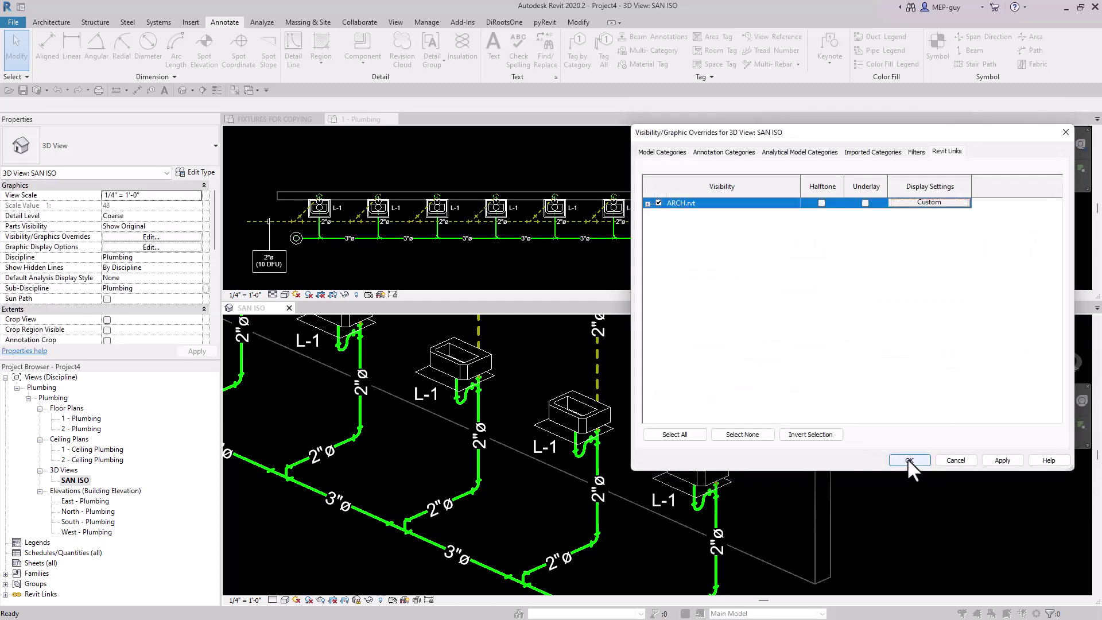
click(907, 459)
scroll(906, 456, down, 4)
scroll(884, 440, down, 2)
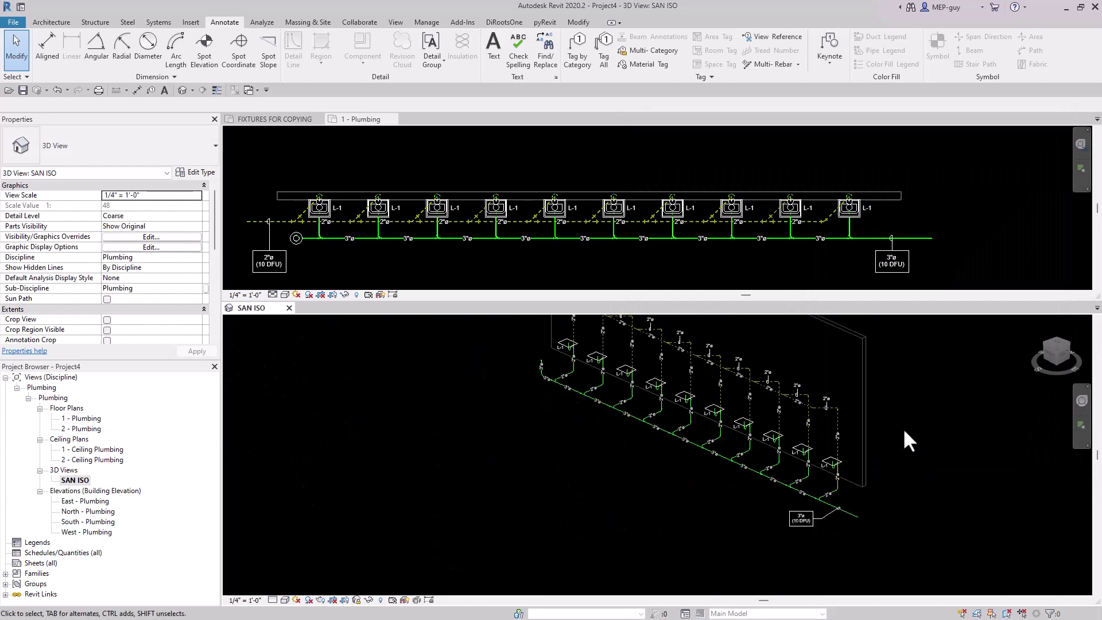
middle_drag(904, 428, 743, 447)
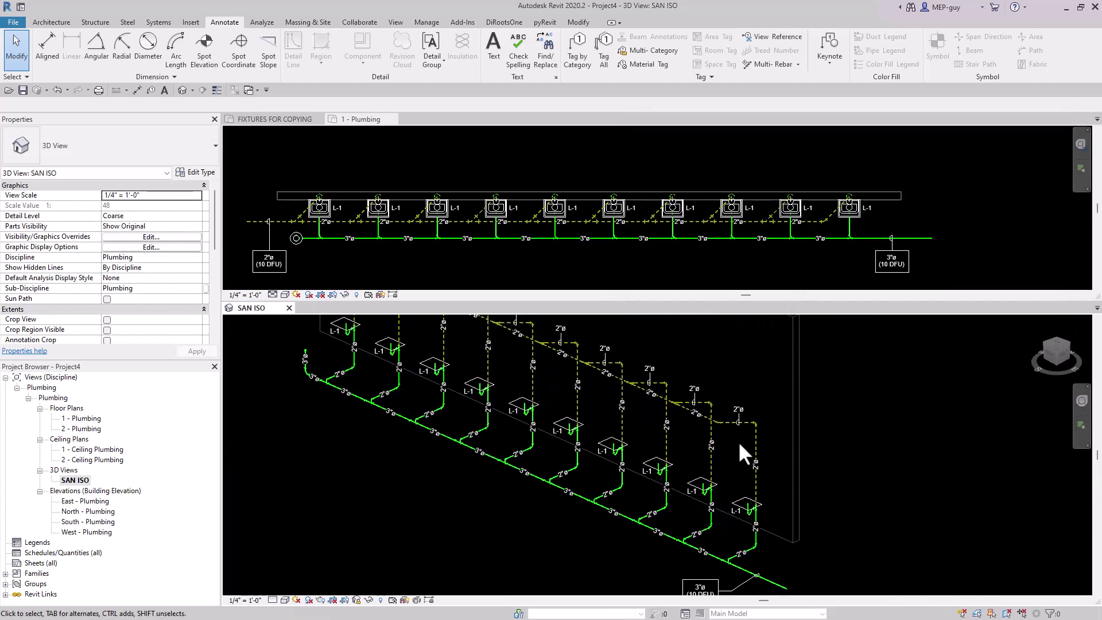
Turn off the rectangular riser symbol visibility in the type properties of the LAVATORY WALL MOUNT (ADA) sink fixture.
scroll(775, 446, up, 2)
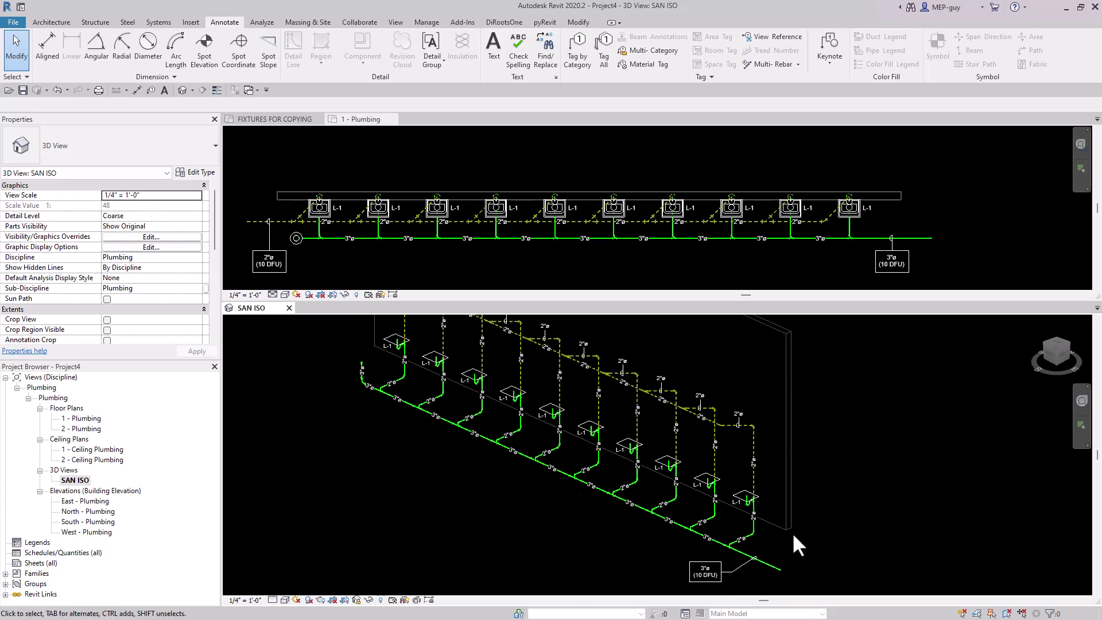
scroll(757, 510, up, 2)
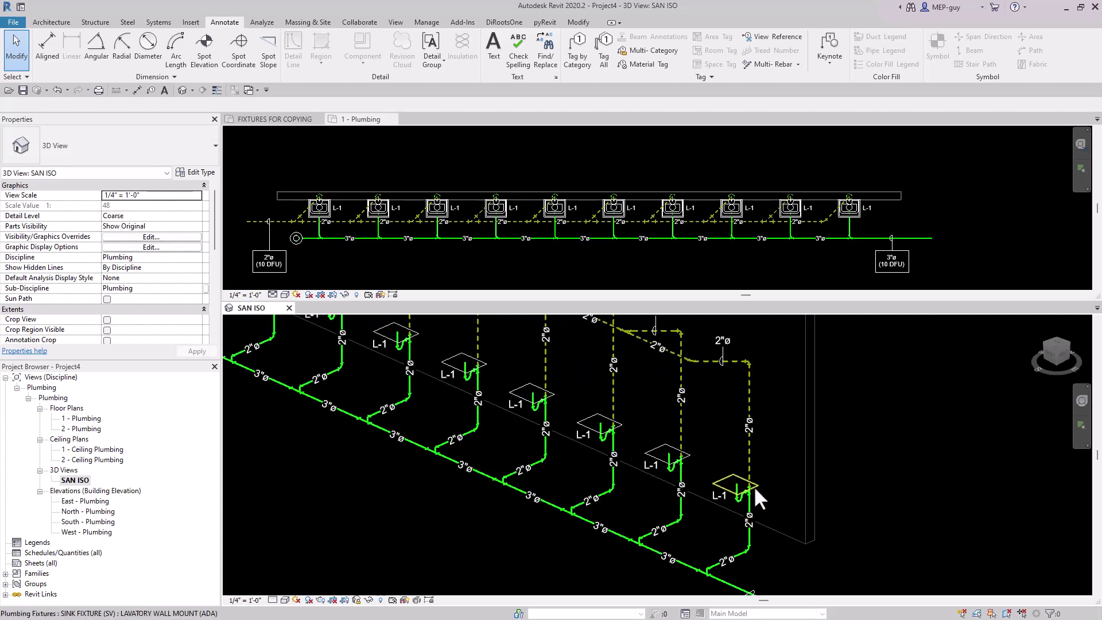
click(753, 486)
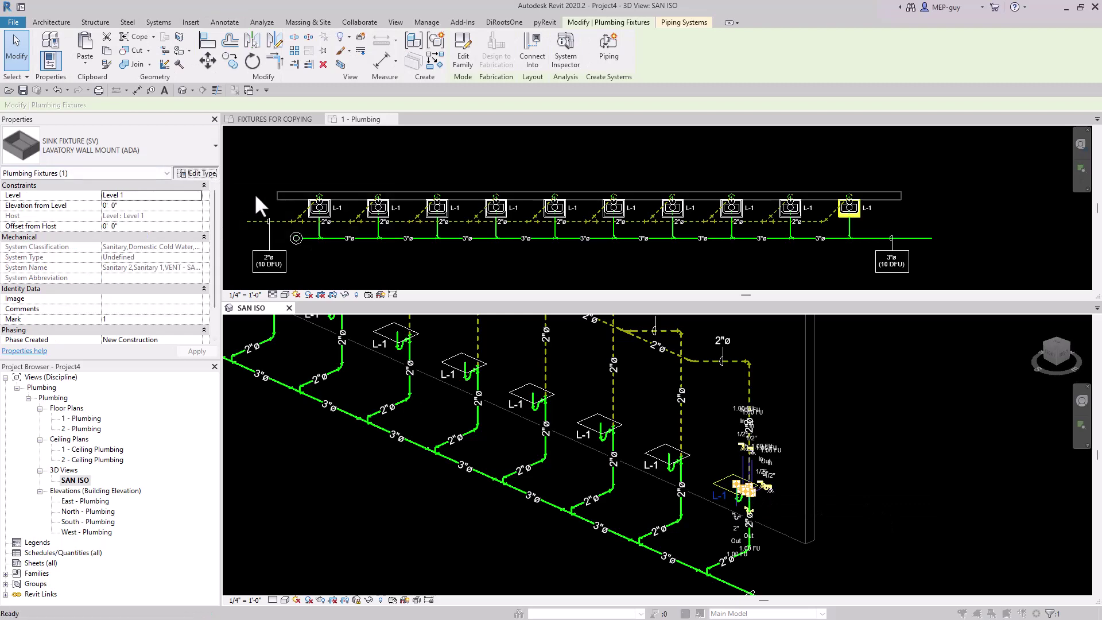
click(195, 173)
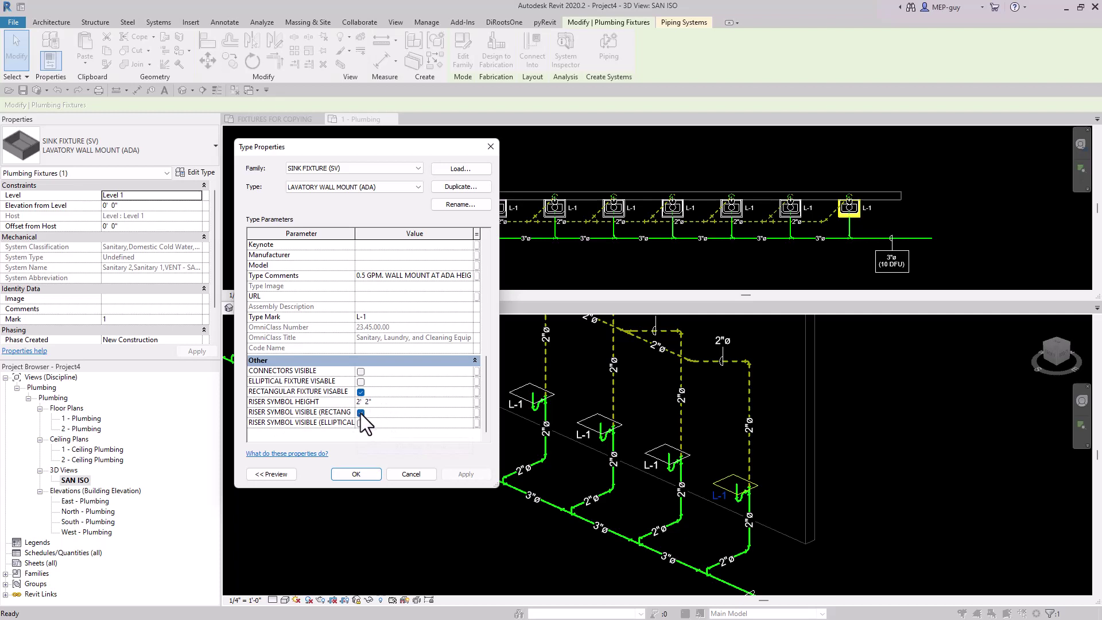
click(360, 413)
click(466, 473)
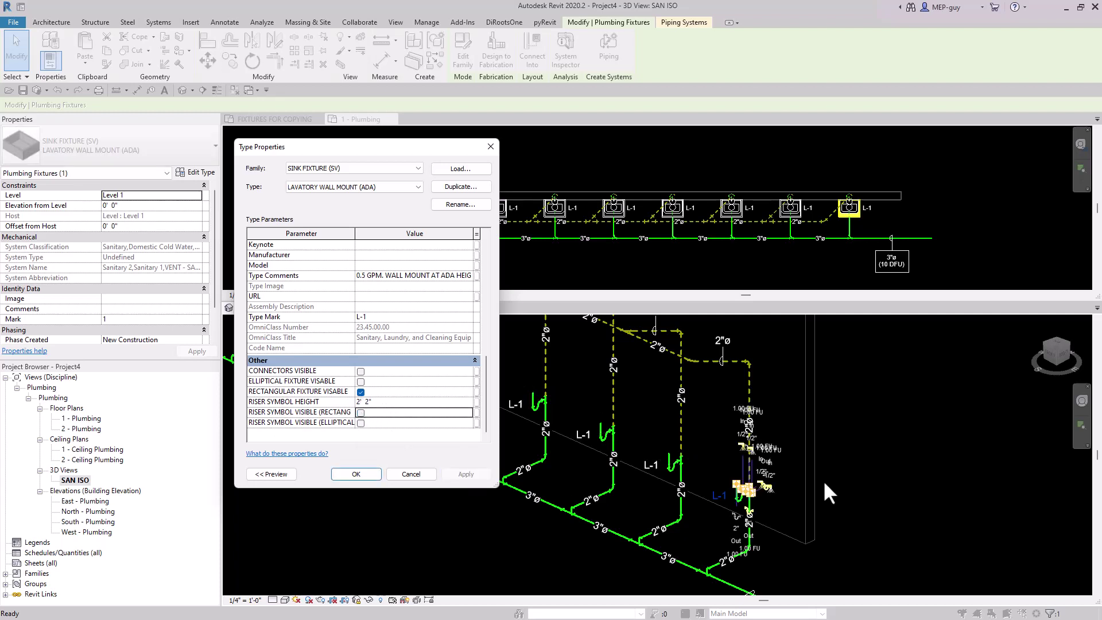
click(356, 474)
click(928, 487)
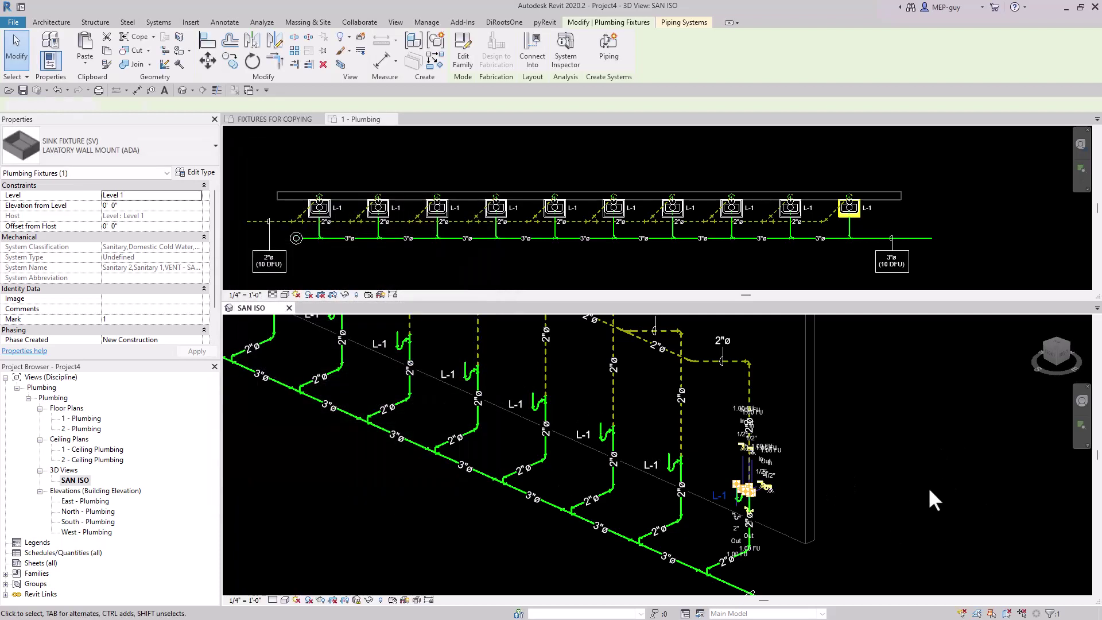
Set the detail level of the SAN ISO view to Medium.
scroll(855, 483, down, 2)
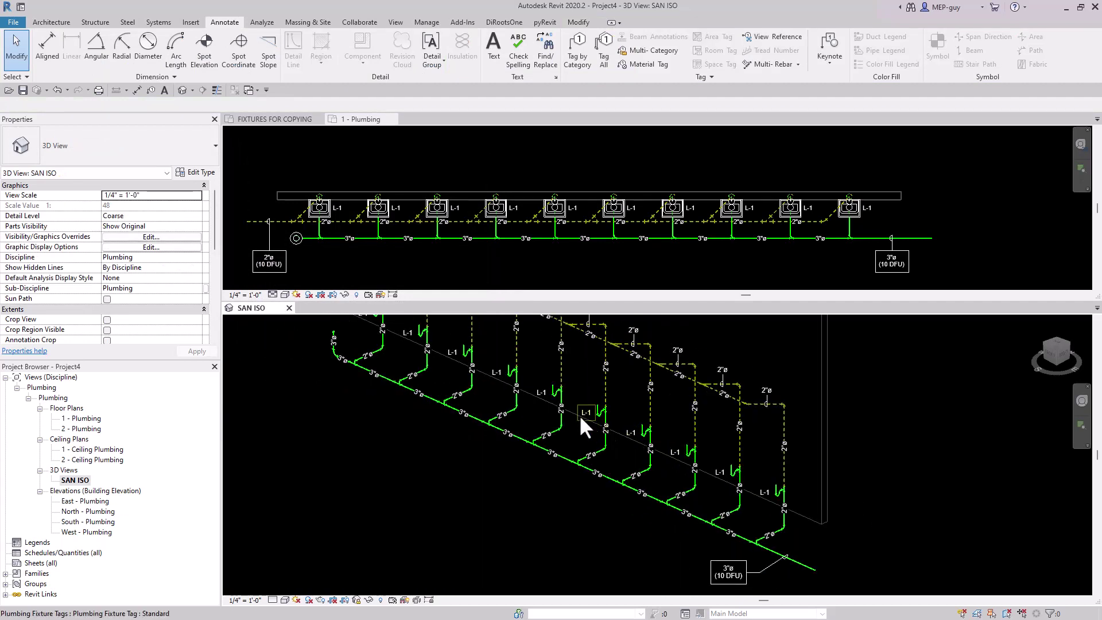
scroll(494, 459, down, 1)
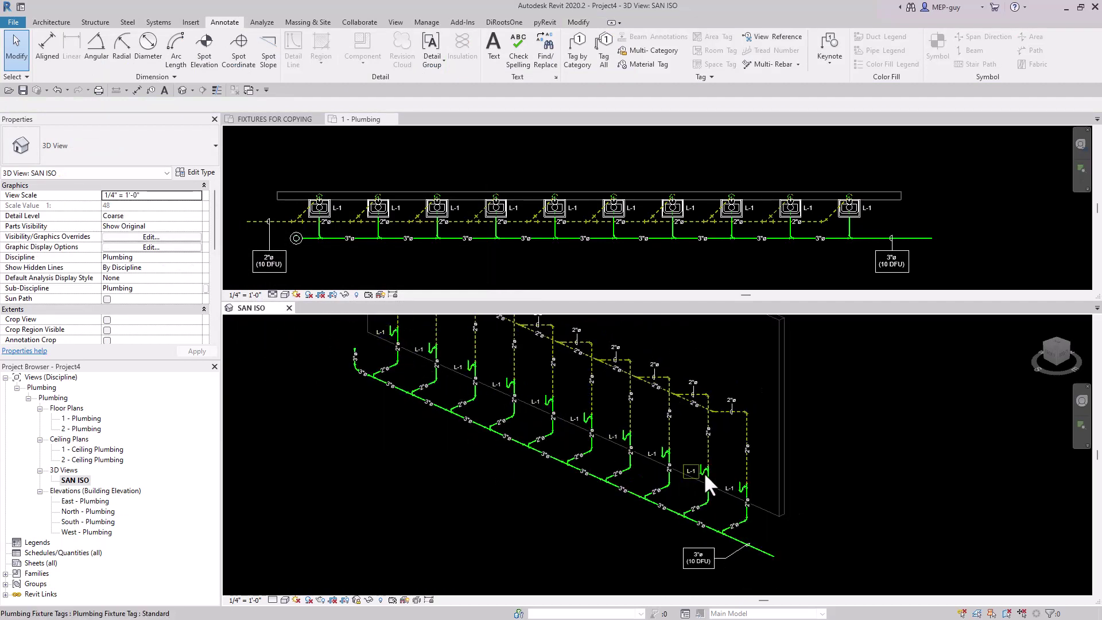
click(273, 600)
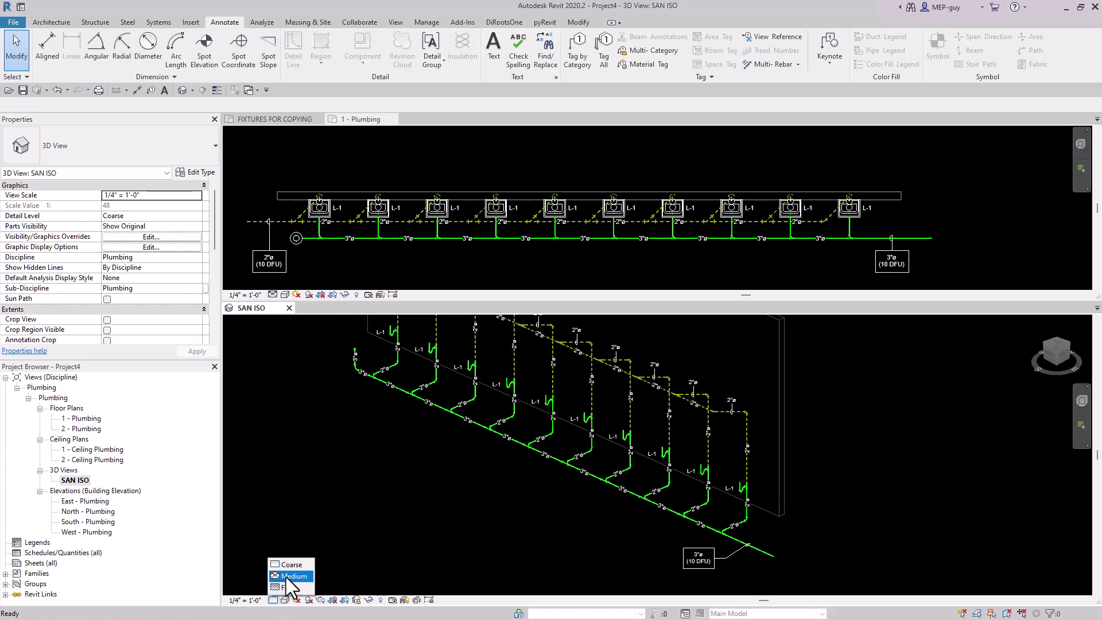
click(287, 576)
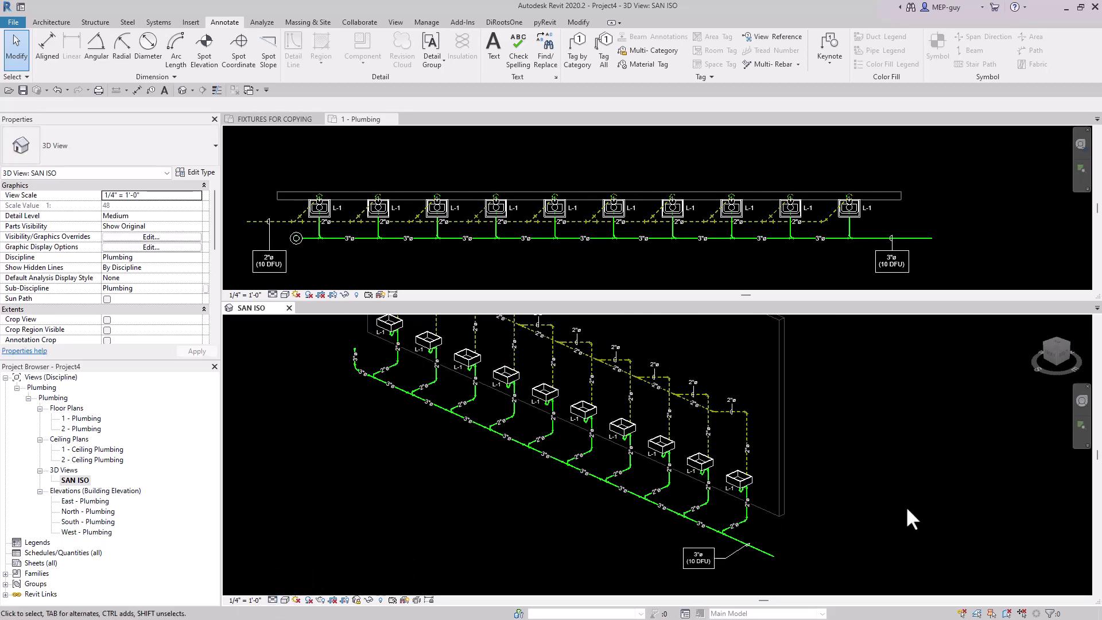
middle_drag(834, 491, 852, 459)
scroll(859, 456, down, 1)
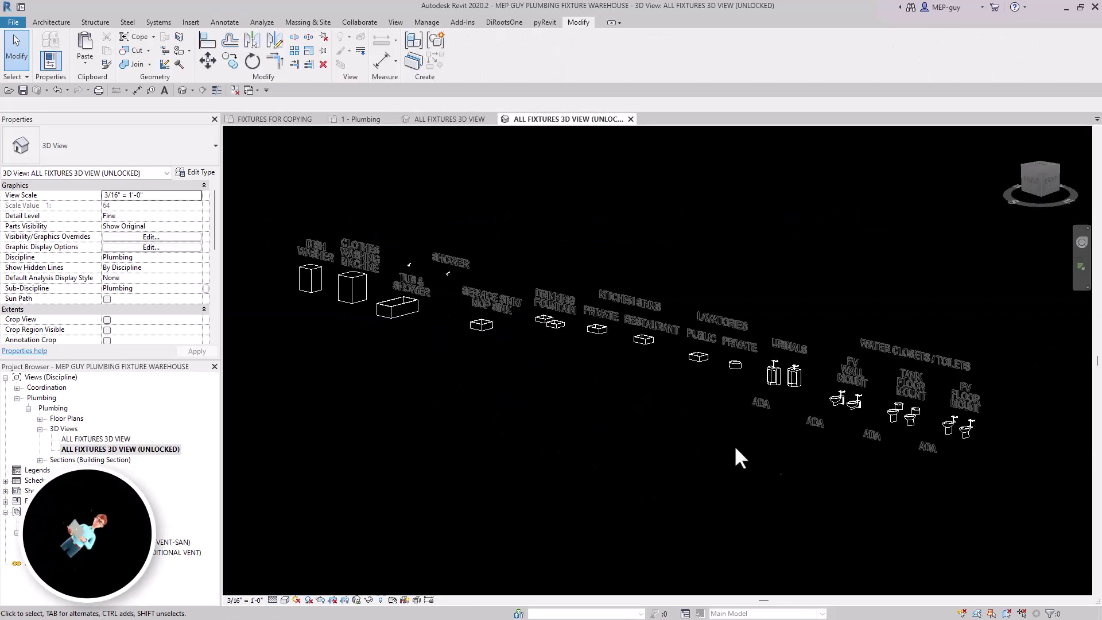
Open the FIXTURES FOR COPYING floor plan in the fixture warehouse project and inspect the model group beside the *NEW* SANITARY VENT SYSTEM label.
shift+middle_drag(734, 445, 598, 442)
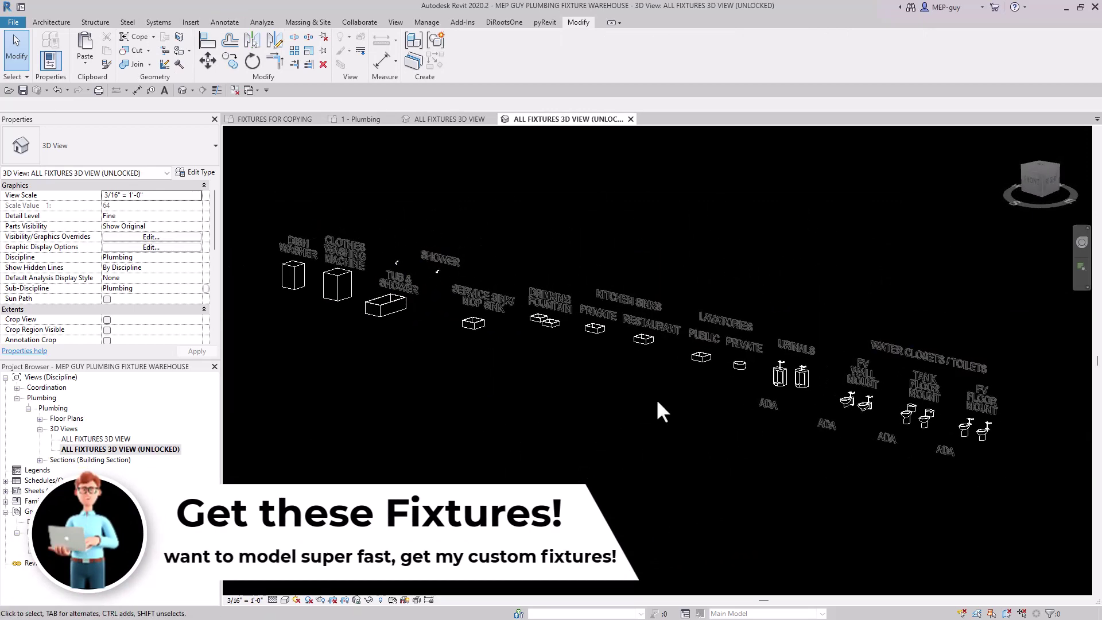
click(40, 418)
double_click(100, 449)
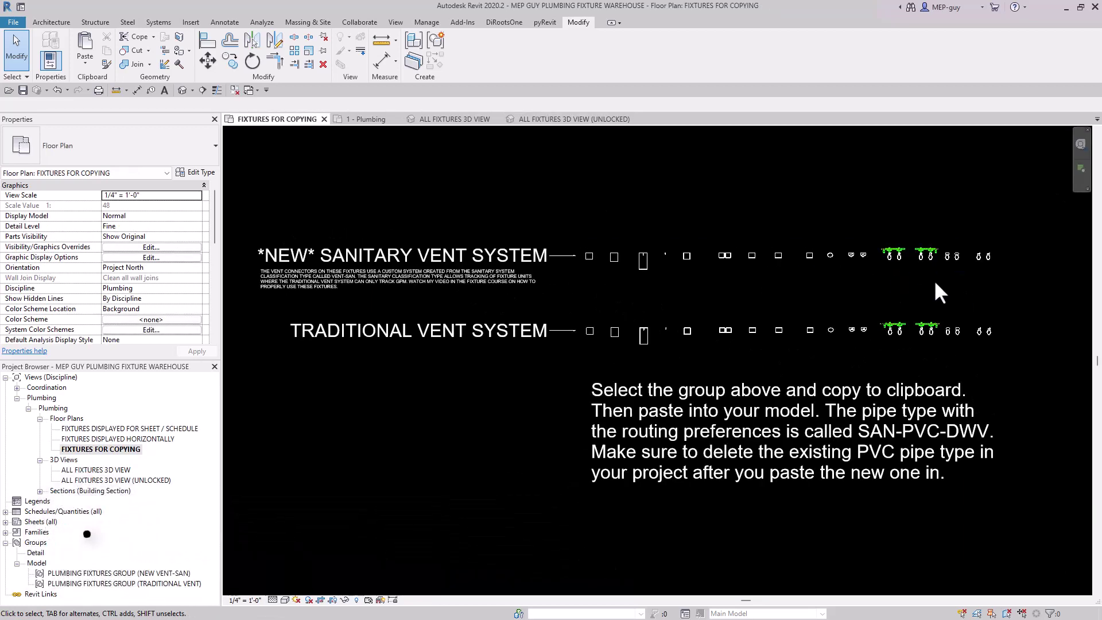
click(856, 254)
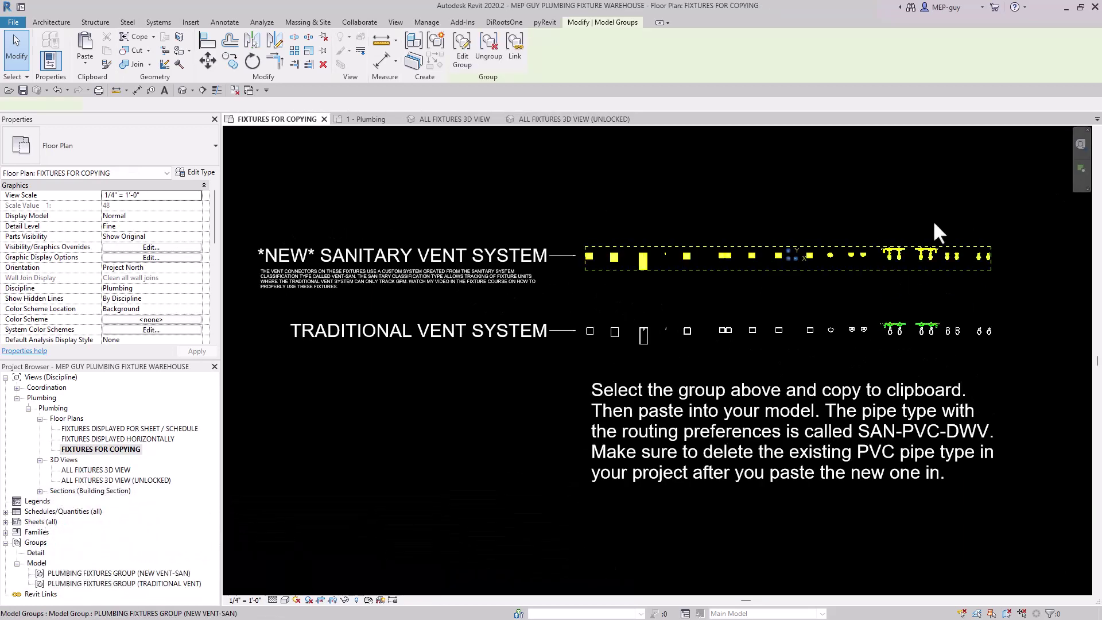
click(748, 284)
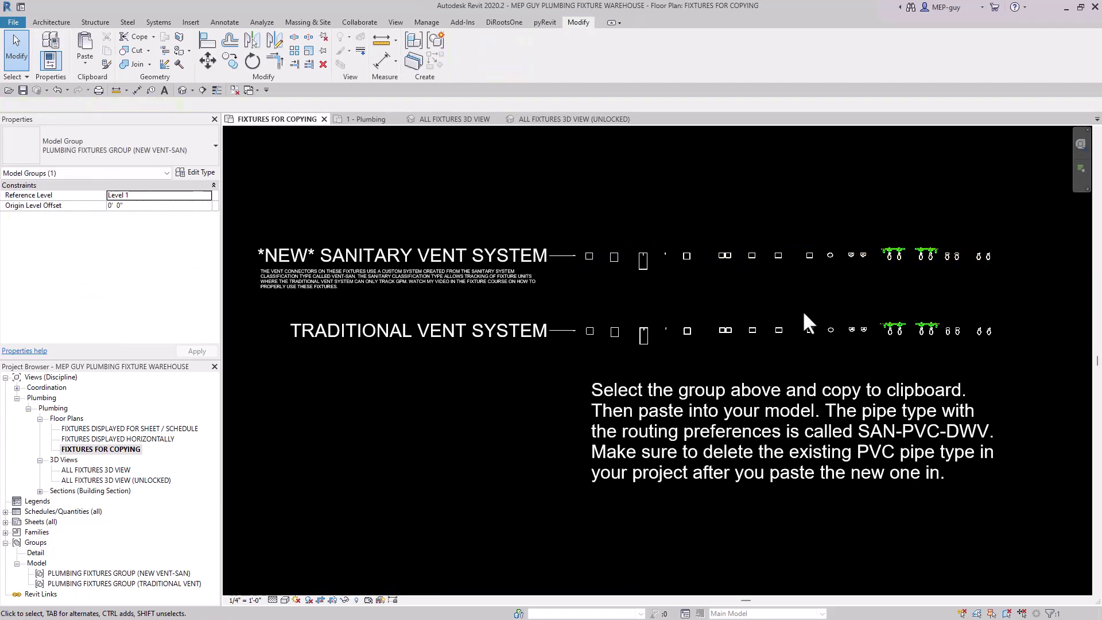
Open the default 3D view and examine the pair of wall-mounted water closets with their carriers and vent piping.
scroll(959, 245, up, 6)
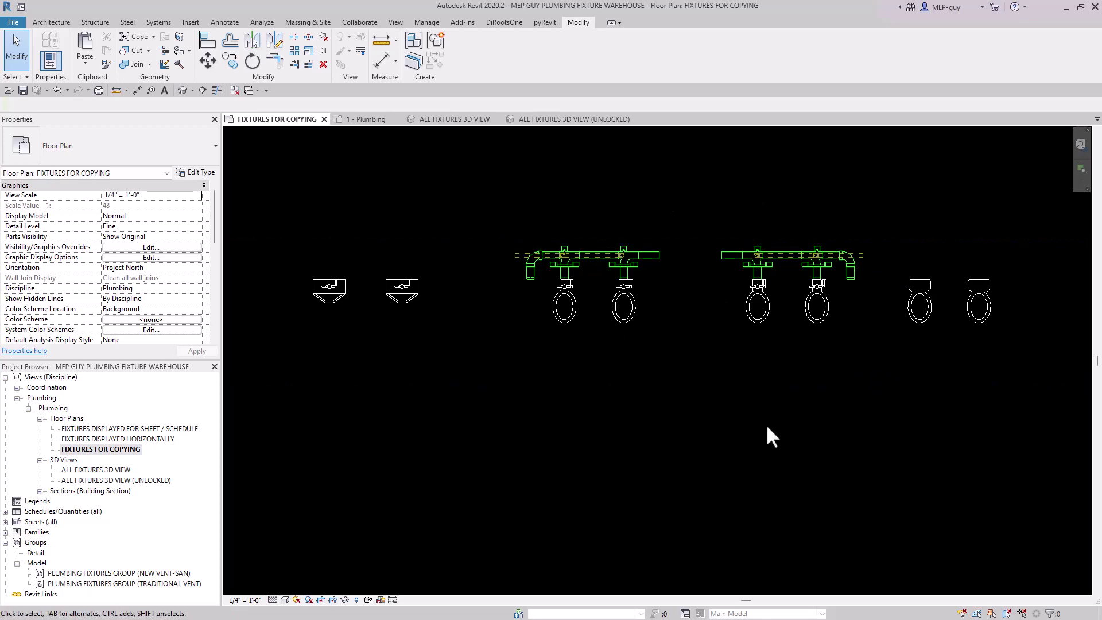
key(3)
key(d)
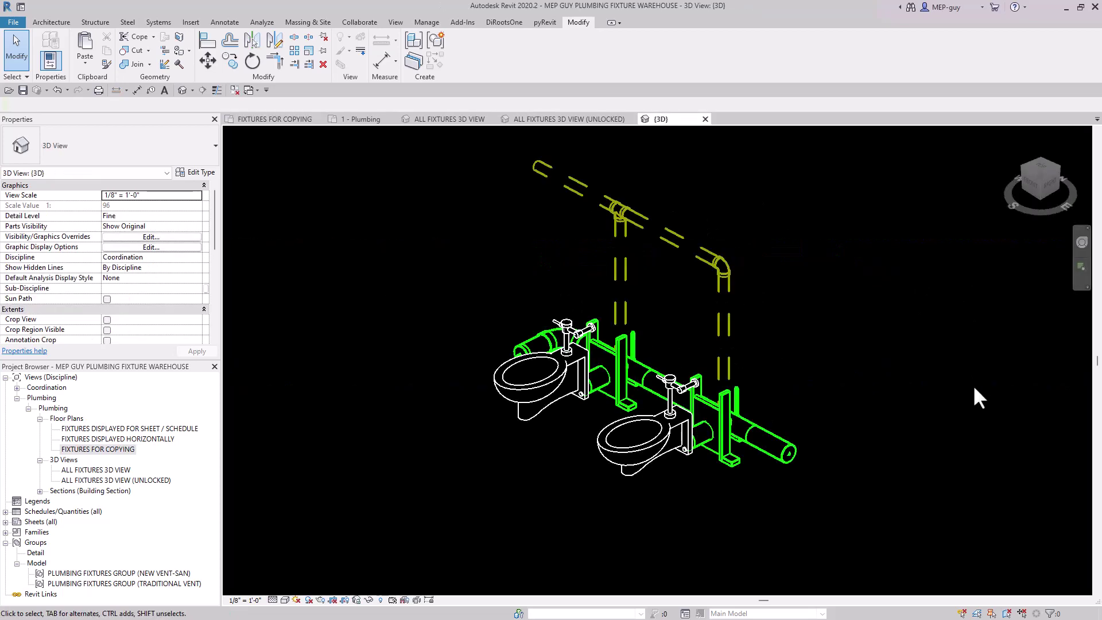
shift+middle_drag(974, 389, 1011, 401)
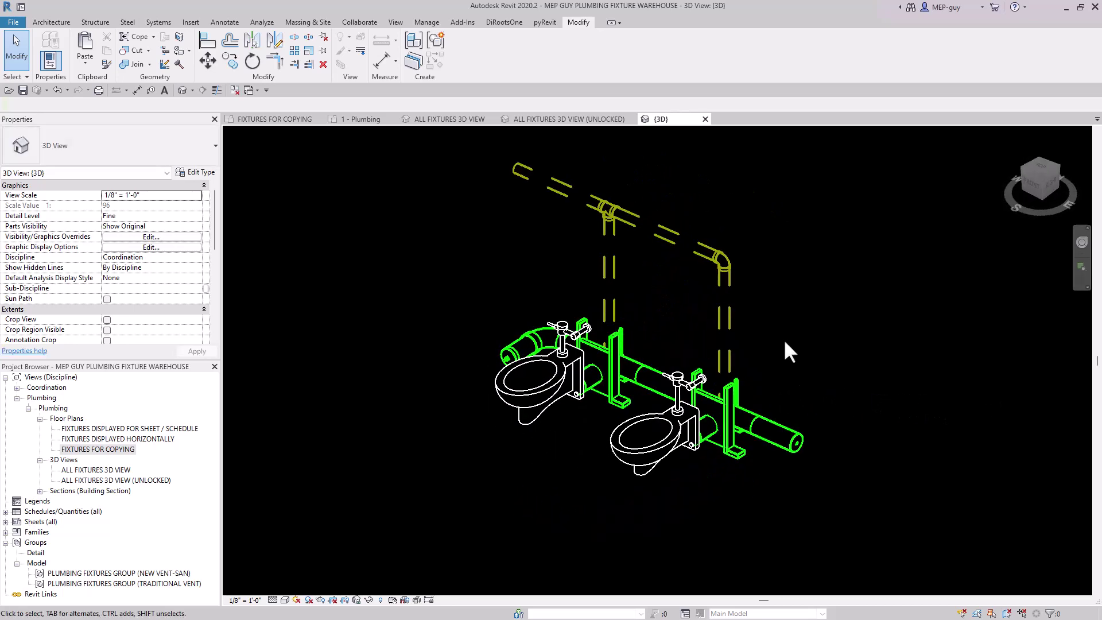